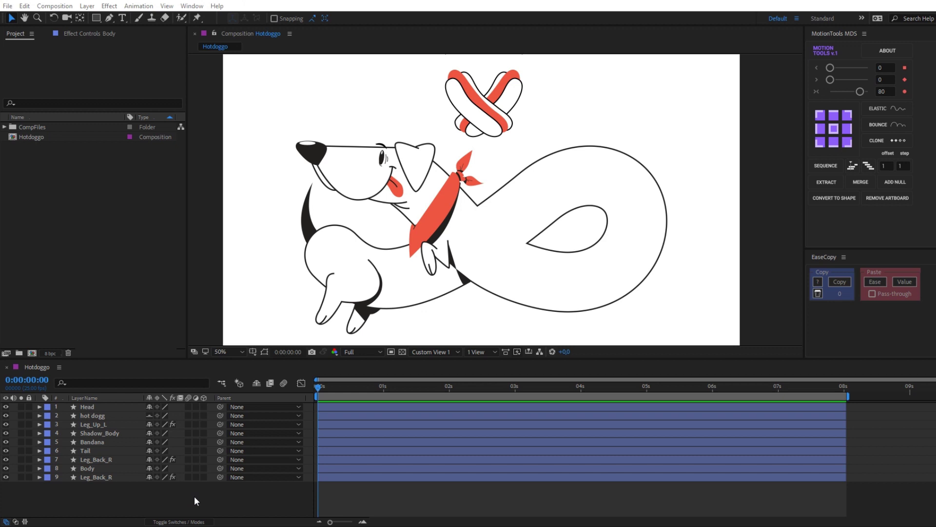
Step: Solo the Body layer so only its outline shows in the viewer
left_click(89, 469)
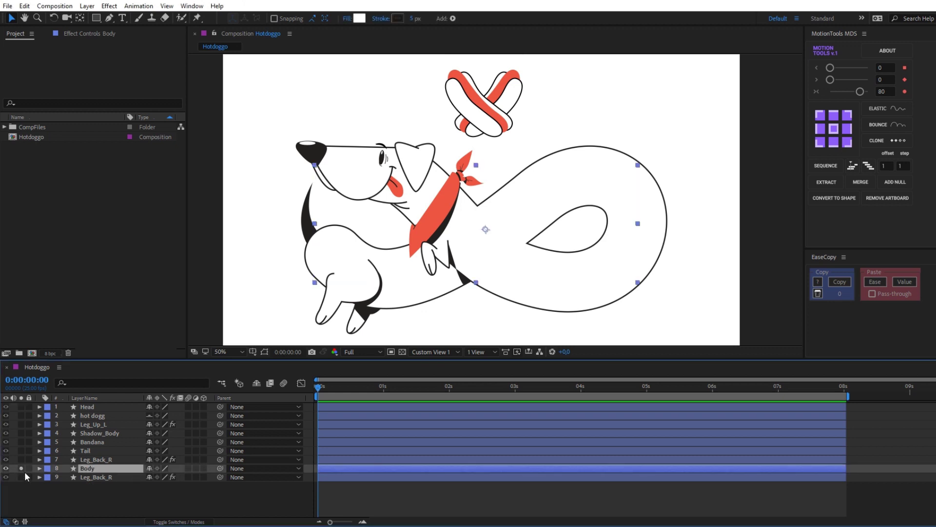
left_click(44, 487)
left_click(266, 351)
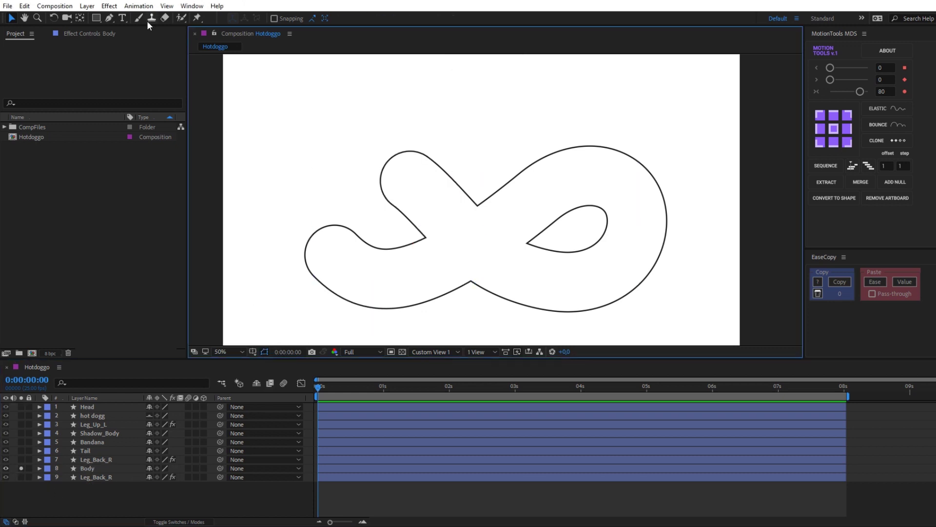
Step: Draw a closed four-point Bezier figure-eight path with the Pen tool over the body outline
left_click(109, 18)
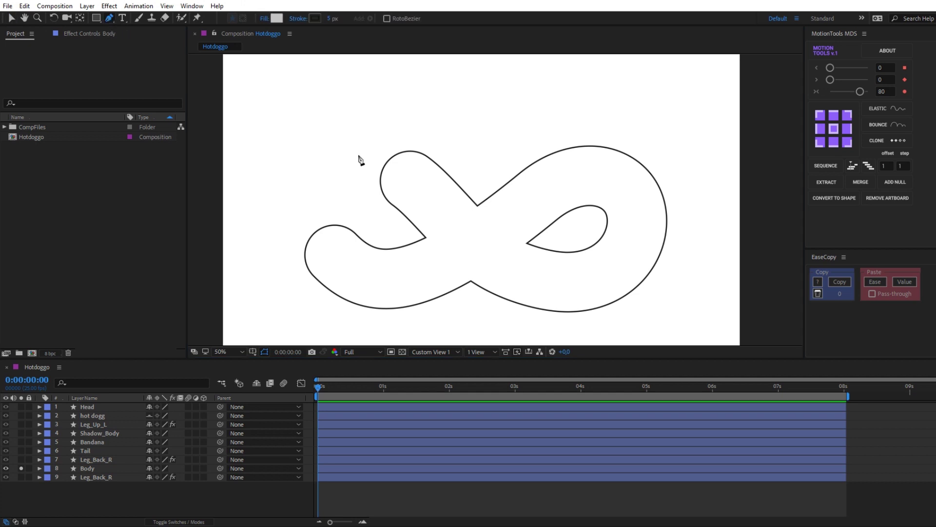
left_click_drag(394, 174, 305, 170)
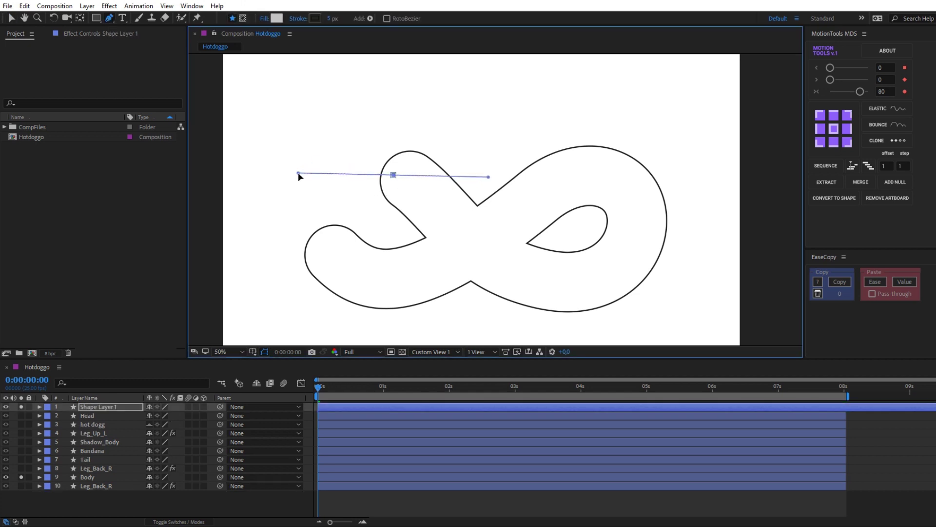
left_click_drag(380, 281, 482, 281)
left_click_drag(573, 176, 654, 180)
left_click_drag(570, 279, 496, 281)
left_click(394, 175)
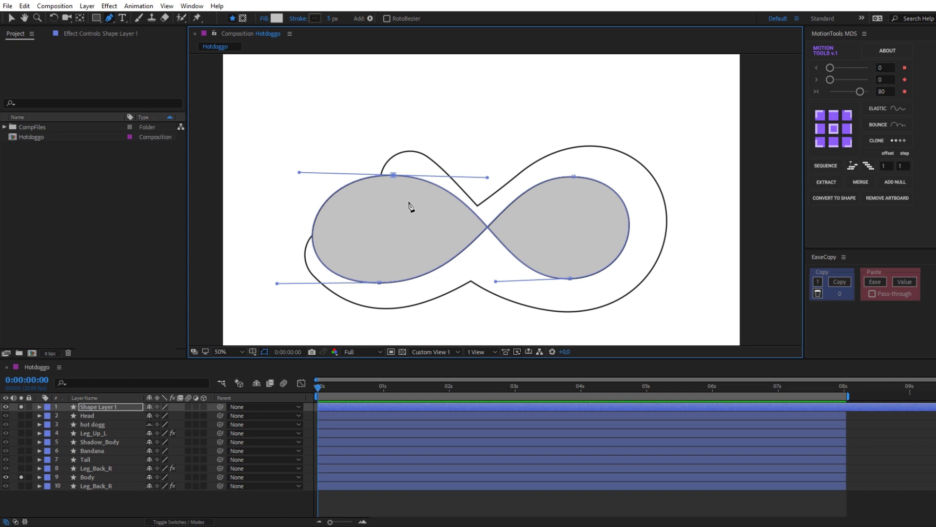
Step: Add Trim Paths to Shape Layer 1 and lower its End to about 79%
left_click(40, 406)
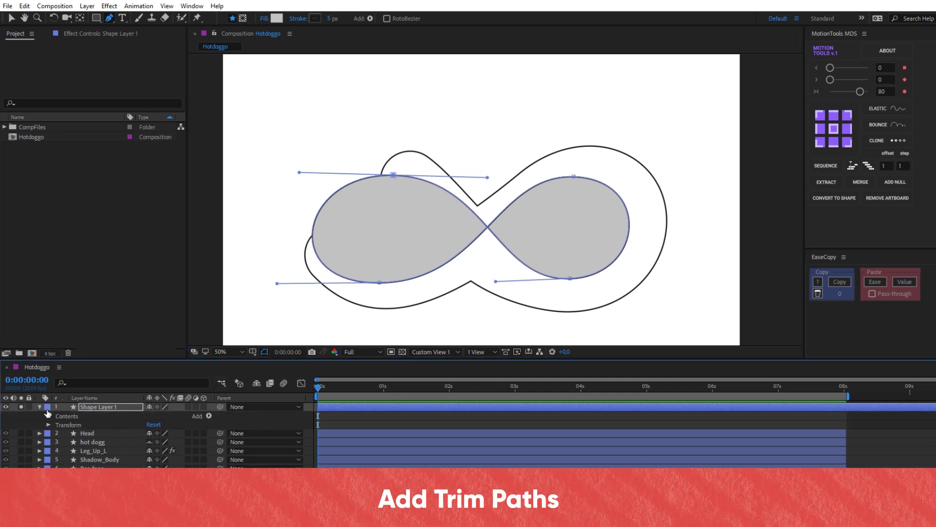
left_click(208, 415)
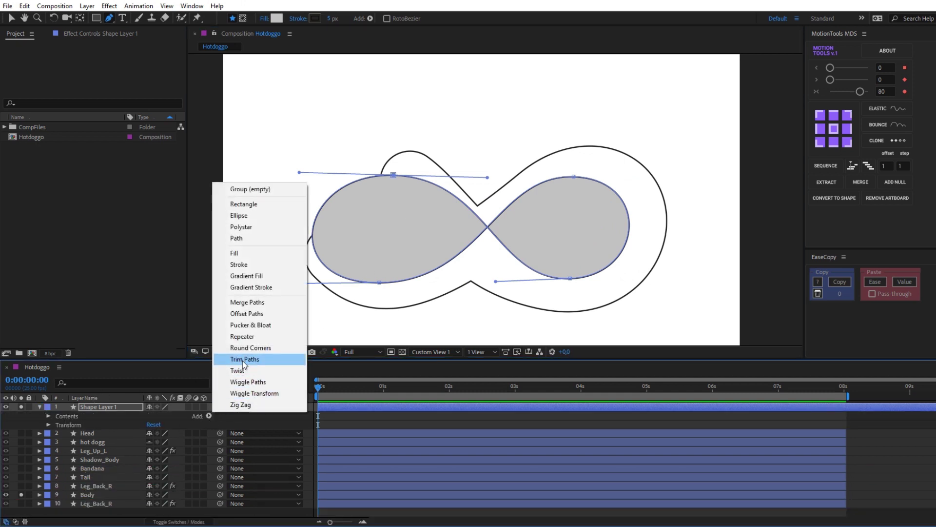
left_click(243, 359)
left_click(57, 433)
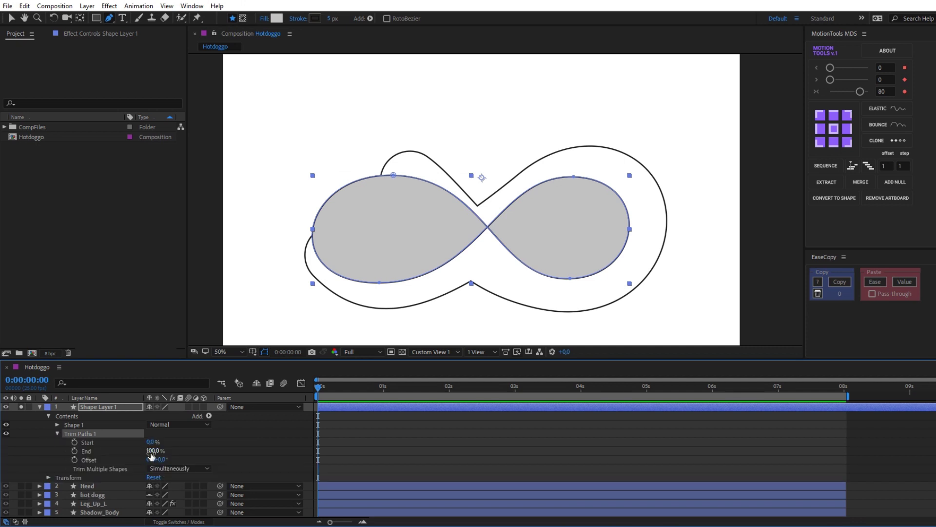
left_click_drag(150, 454, 141, 452)
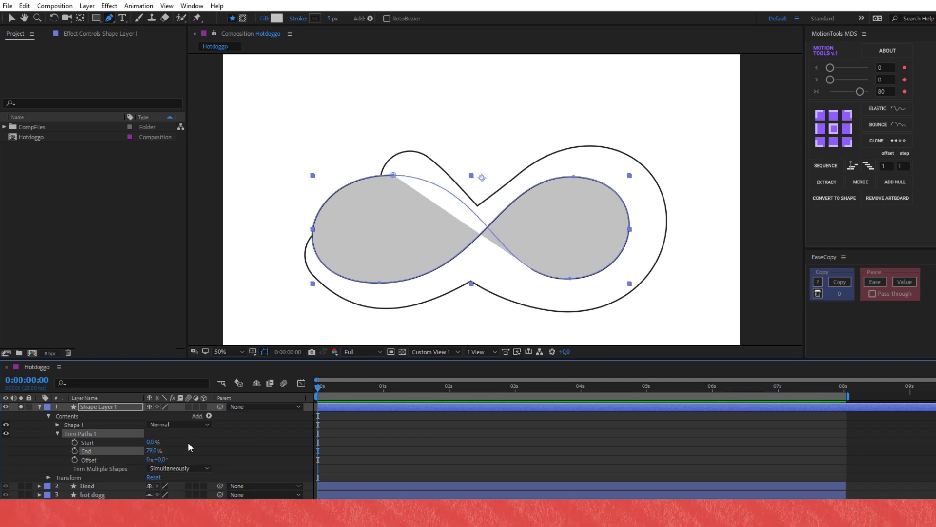
Step: Add Offset Paths with Round Join line joins and an Amount of 115
left_click(209, 415)
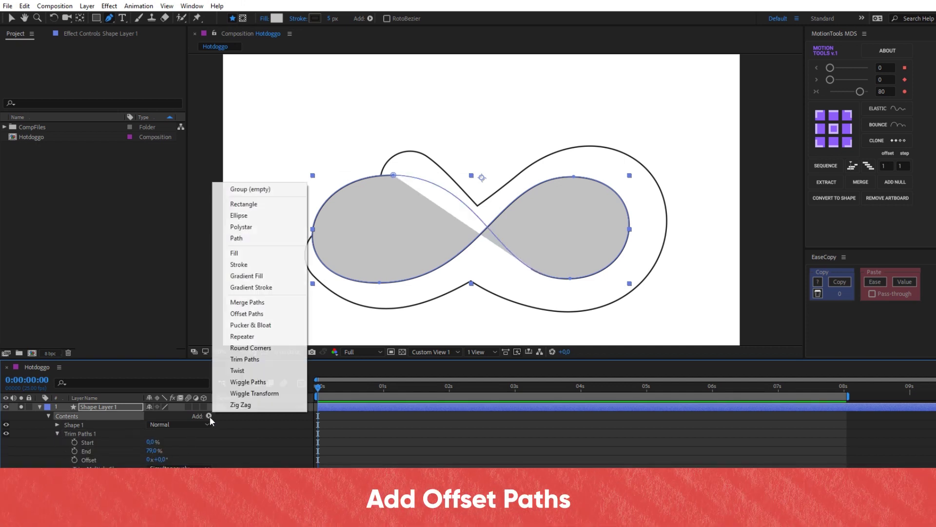
left_click(260, 313)
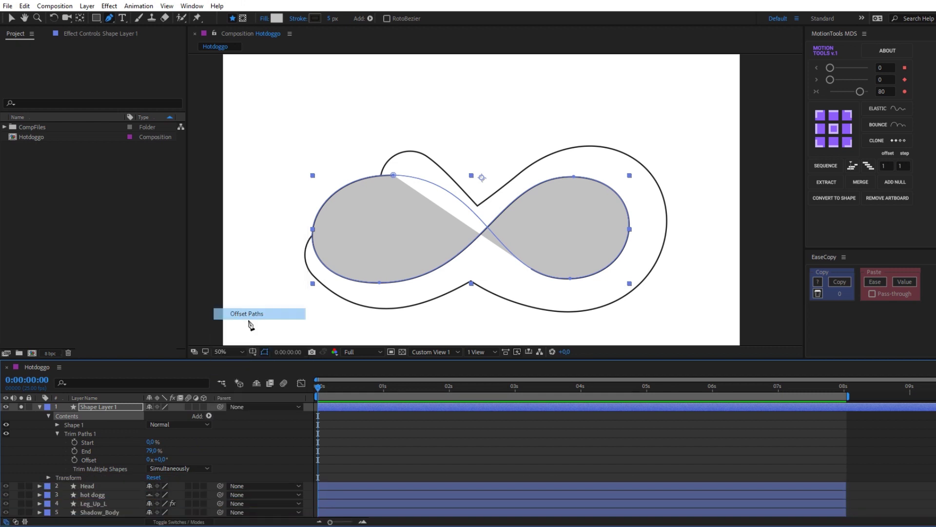
left_click(56, 478)
left_click(162, 494)
left_click(161, 473)
key("Return")
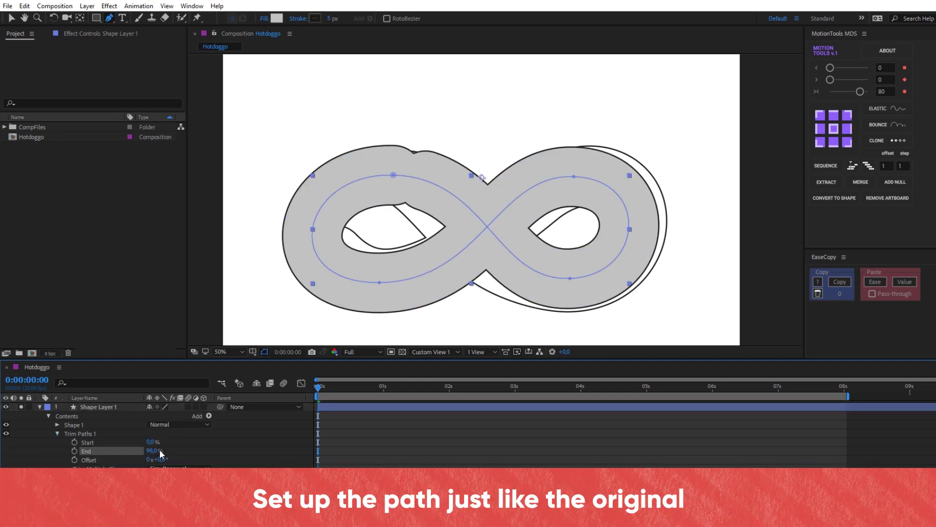
Step: Reshape the left loop of the path to match the original body outline
left_click_drag(651, 281, 299, 180)
left_click_drag(150, 441, 165, 462)
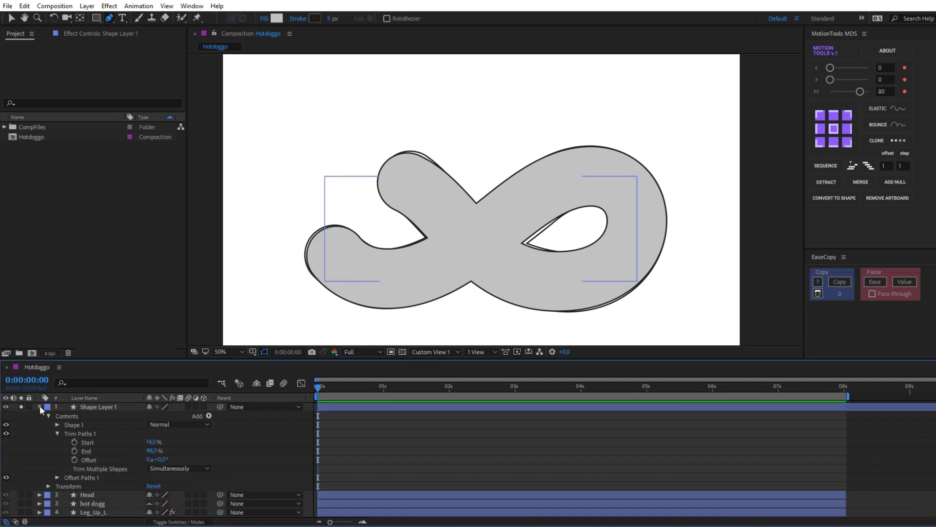
left_click(40, 406)
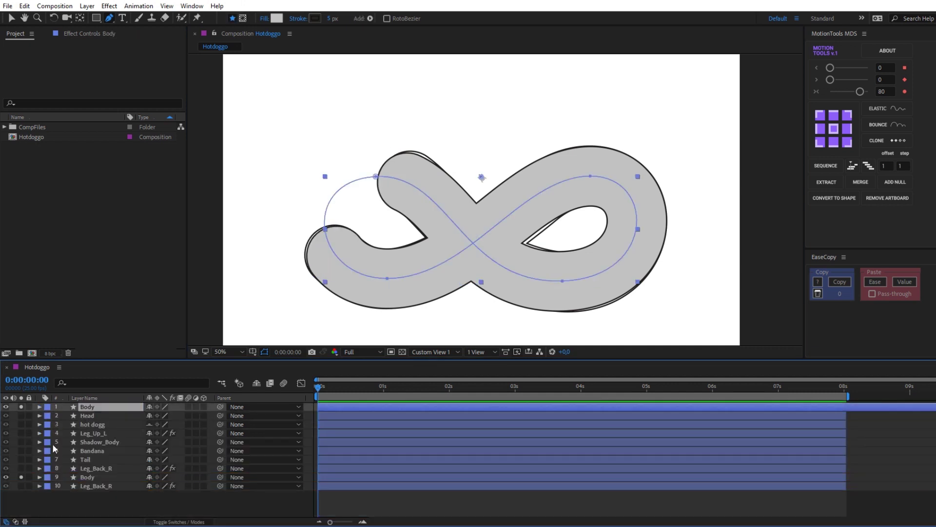
Step: Hide the original outline and keyframe the new Body's Trim Paths Offset from 0° to 180° at 1s
left_click(5, 480)
left_click(32, 499)
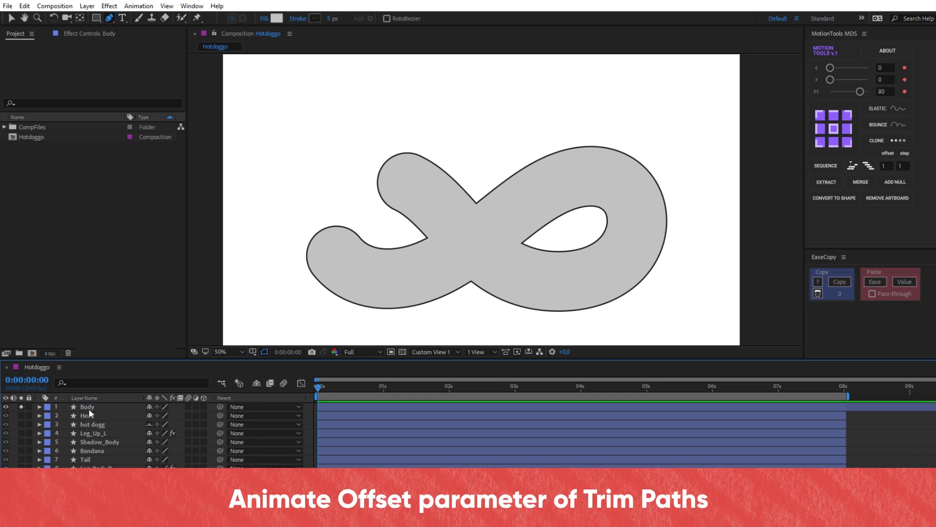
left_click(88, 408)
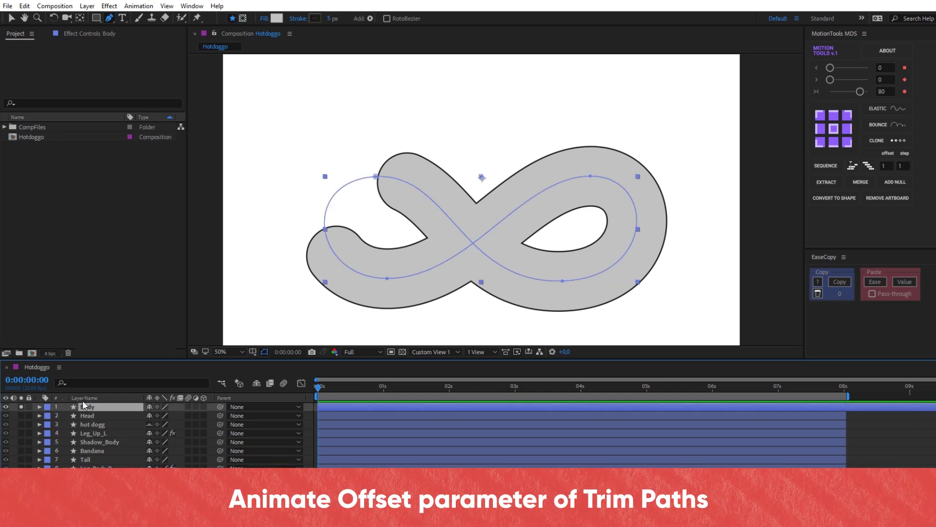
left_click(40, 407)
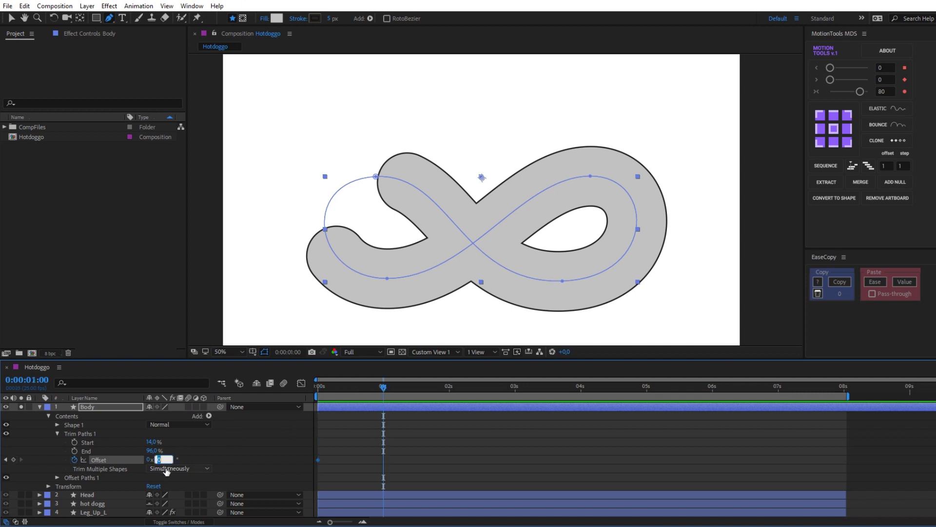
key("Return")
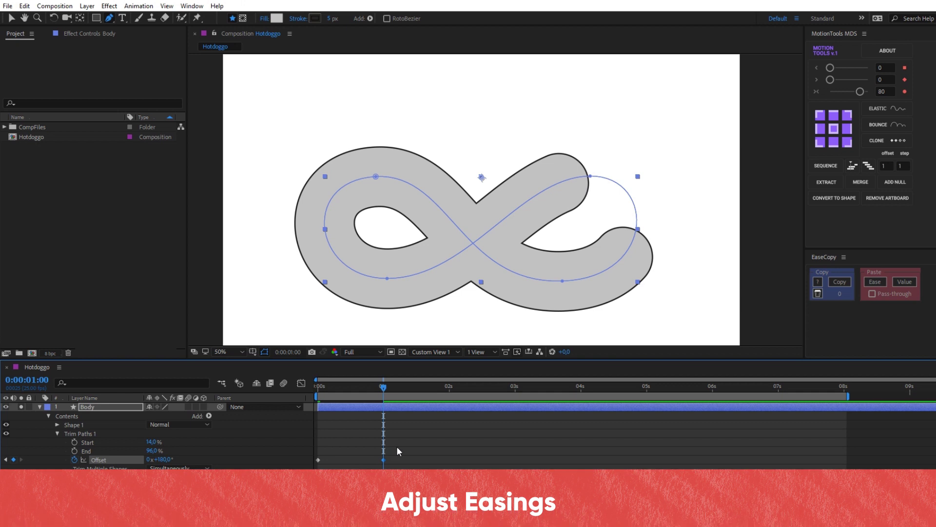
Step: Apply an 80 MotionTools ease to the Offset keyframes and check the speed curve
left_click(884, 91)
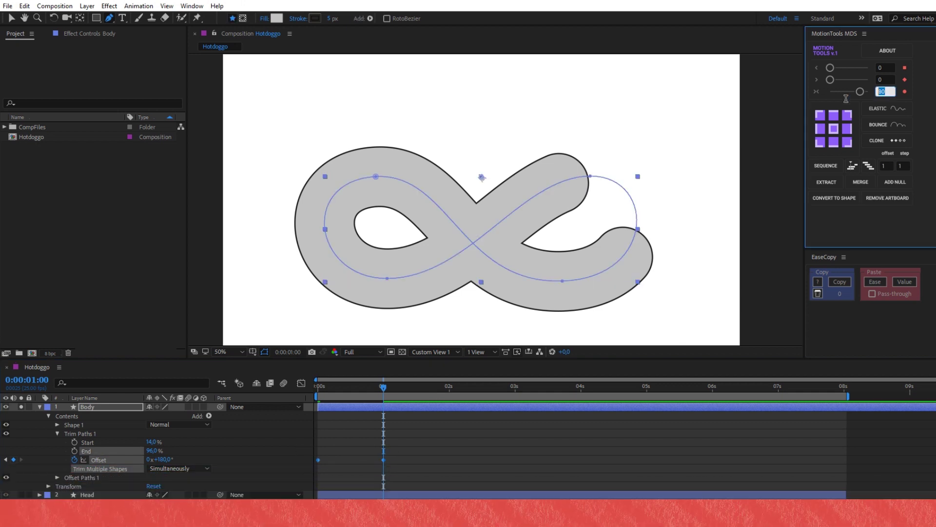
left_click(860, 92)
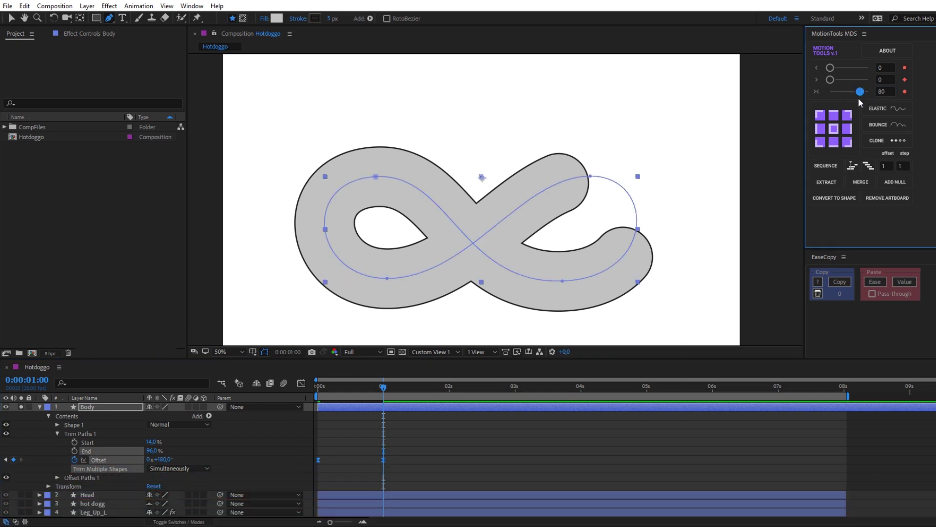
left_click(301, 384)
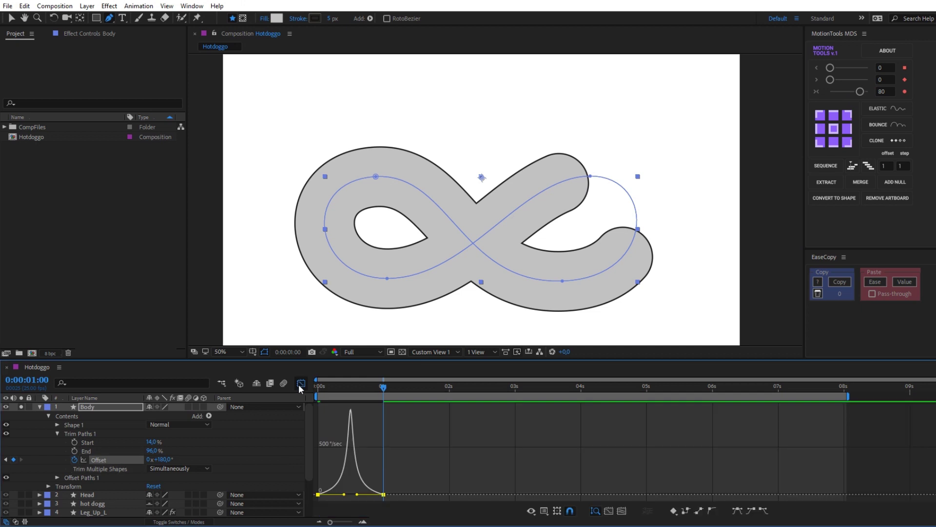
left_click(301, 384)
Step: Add an Offset keyframe at 4 seconds
left_click(404, 438)
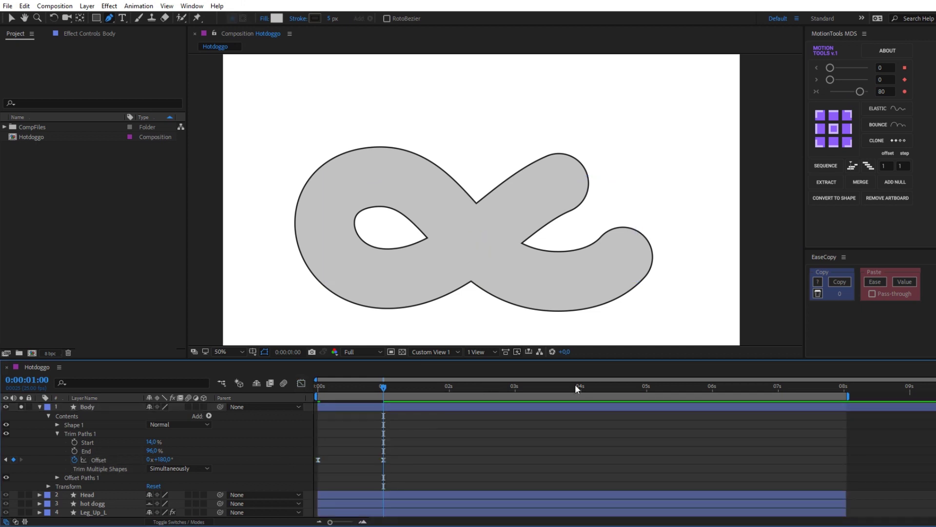
key("v")
left_click(13, 459)
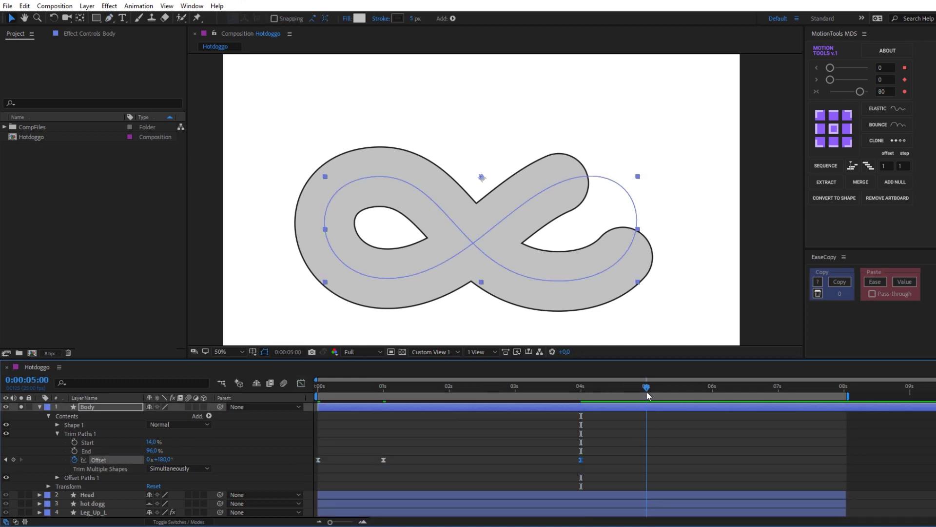
Step: Set Offset to 360° at 5 seconds, ease it at 78, and preview the looping body
type("360")
key("Return")
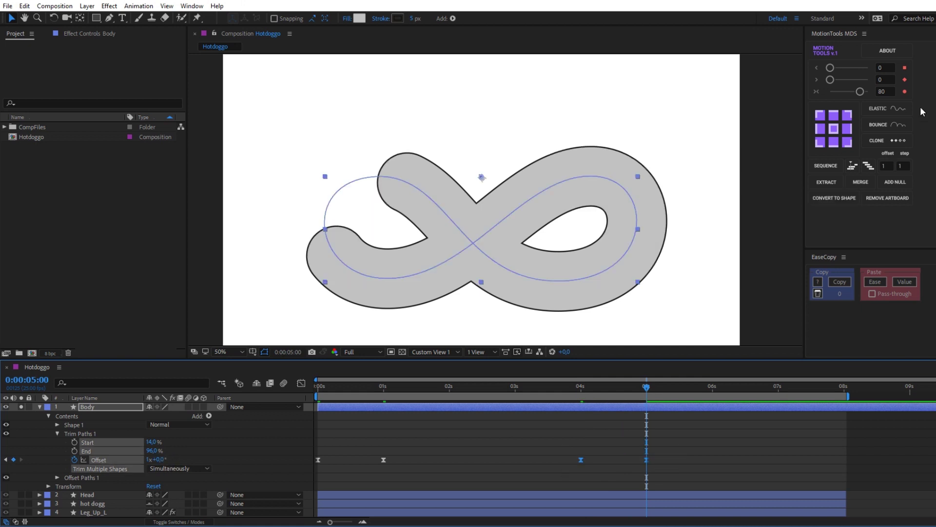
left_click_drag(862, 96, 861, 96)
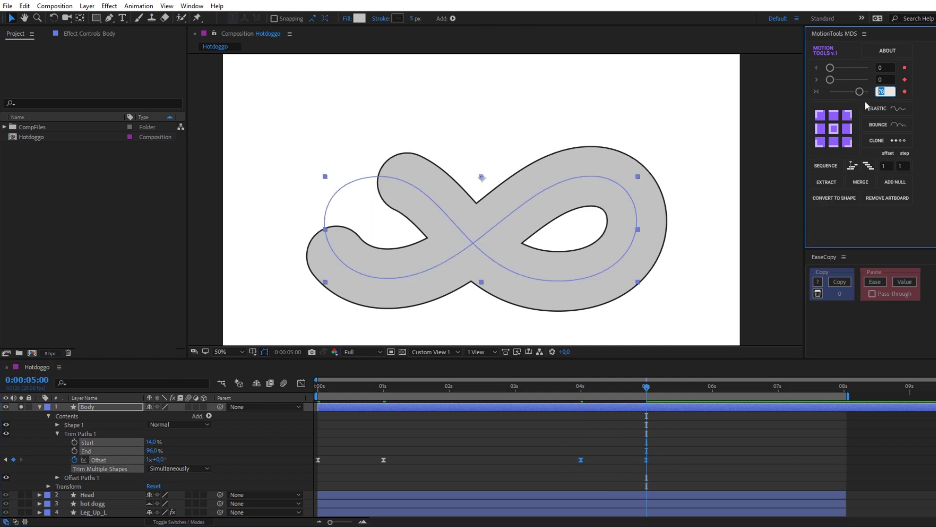
left_click(301, 384)
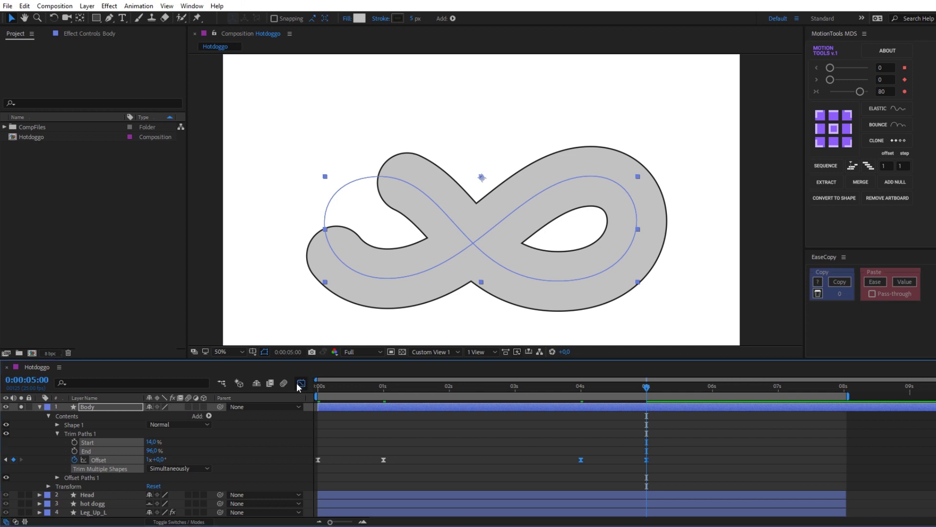
left_click(300, 386)
left_click(545, 431)
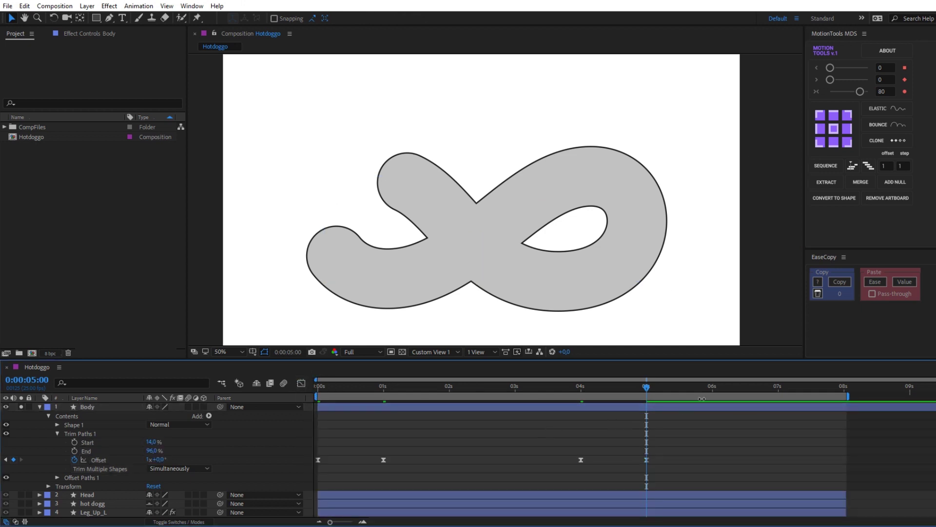
key("space")
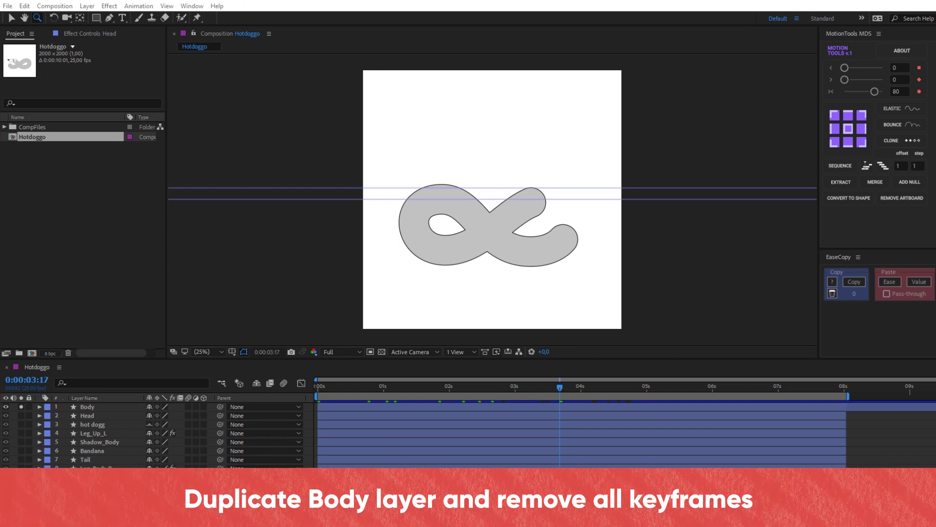
Step: Duplicate the Body layer as Body 2 and return to the first frame
left_click(99, 406)
key("ctrl+d")
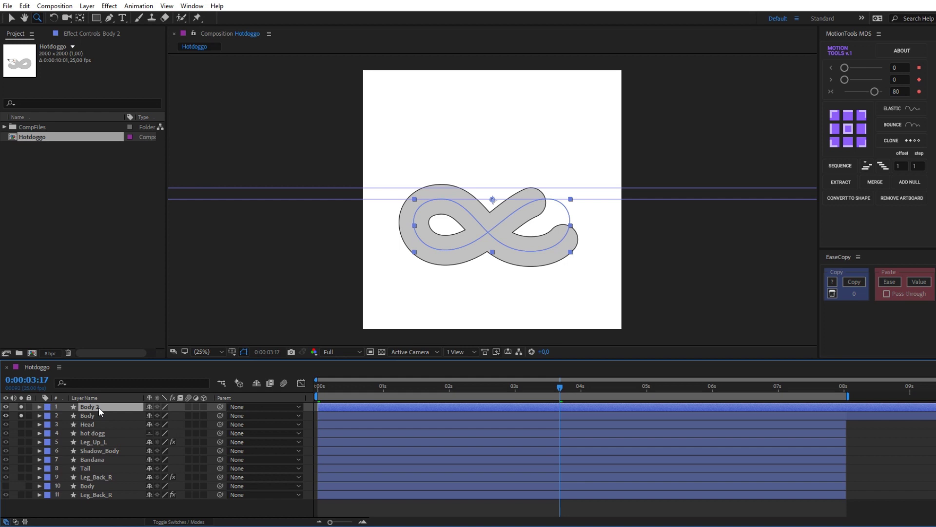
left_click_drag(344, 390, 261, 391)
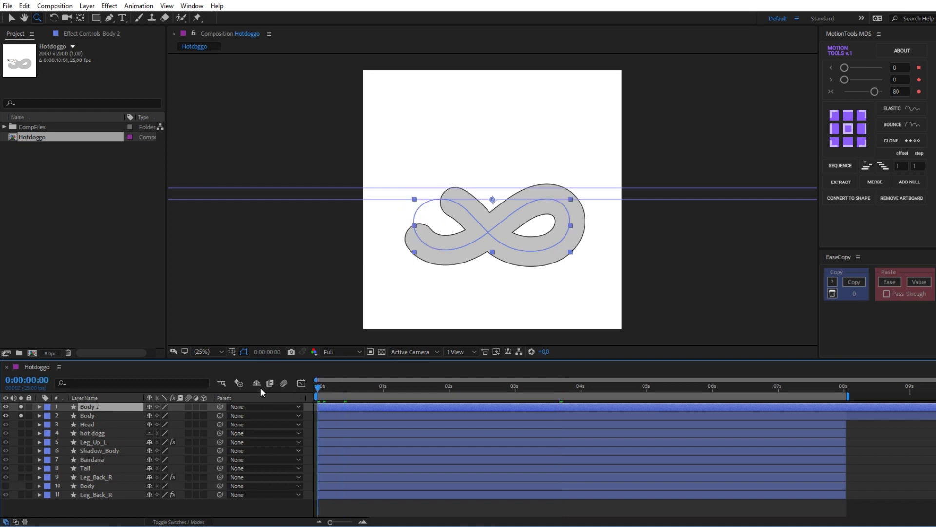
Step: Rename Body 2 to Mask Body and set its Trim Paths Start 79% and End 94%
left_click(39, 406)
left_click(49, 416)
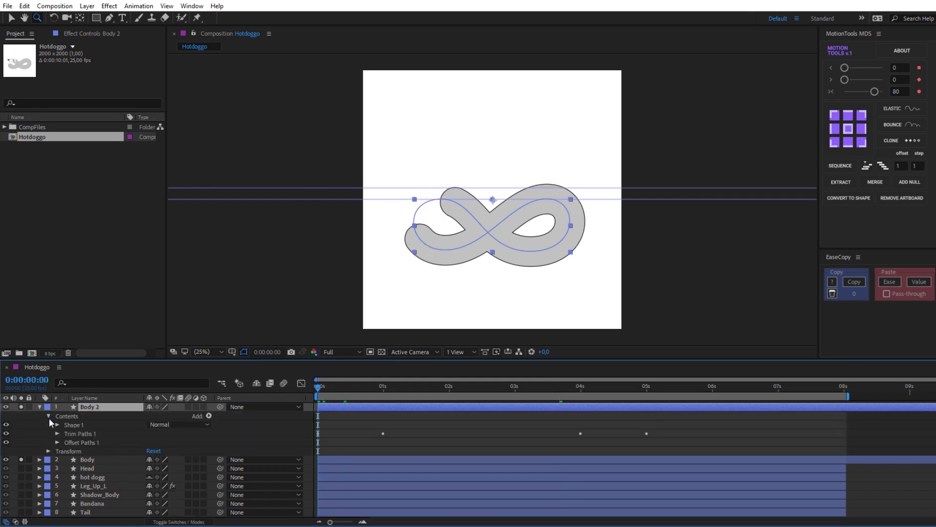
left_click(58, 434)
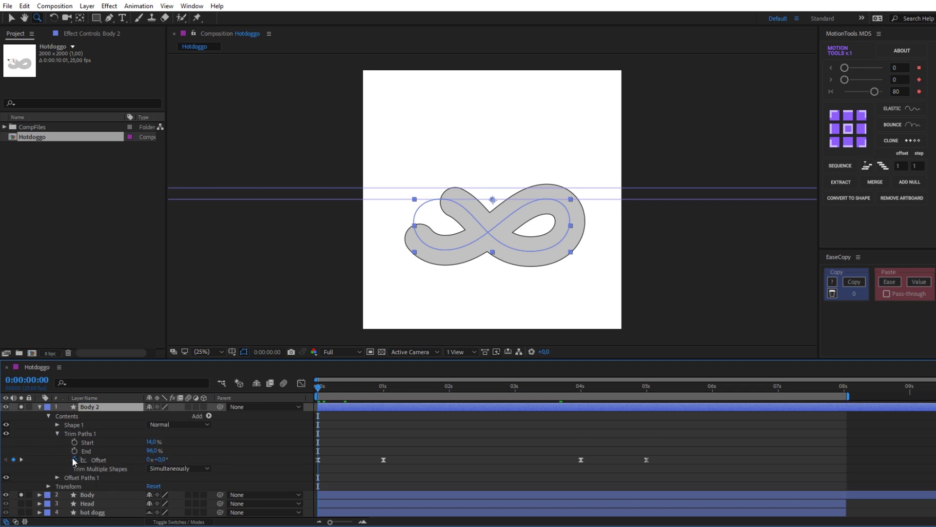
left_click(85, 405)
key("Return")
type("Body")
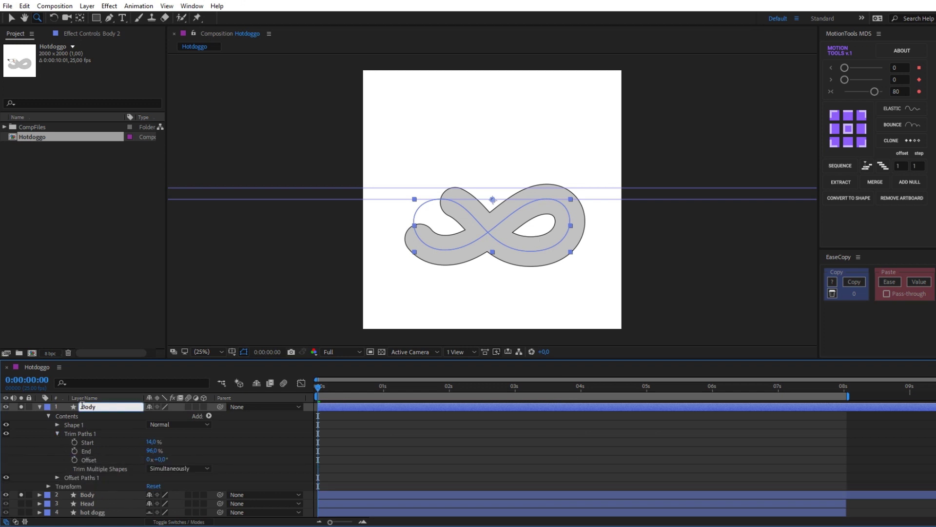
type("Mask")
left_click_drag(142, 451, 155, 441)
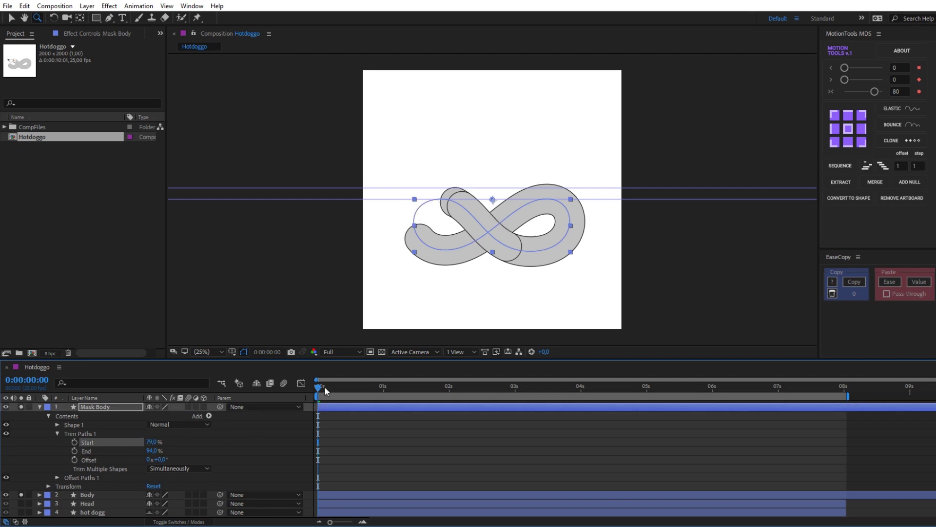
Step: With Tool Creates Mask on, place Pen mask points around the body crossing on Mask Body
left_click(109, 18)
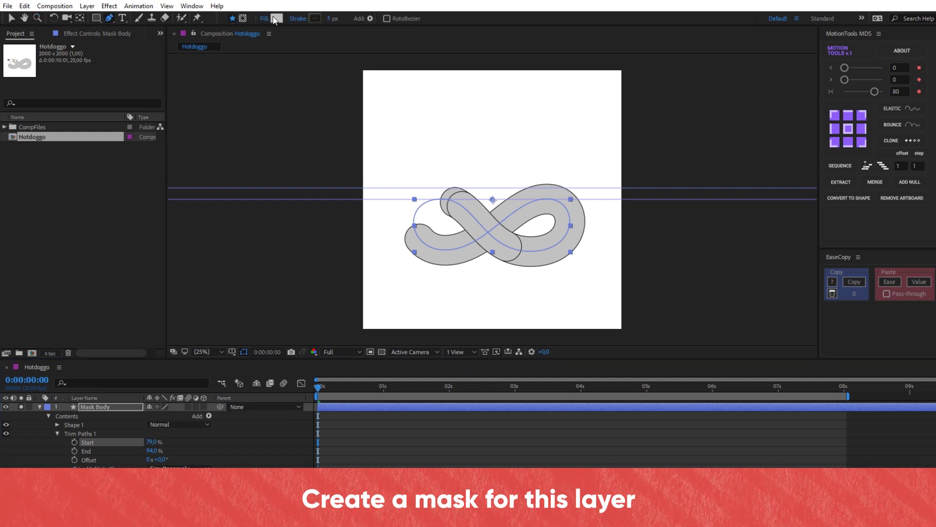
left_click(243, 19)
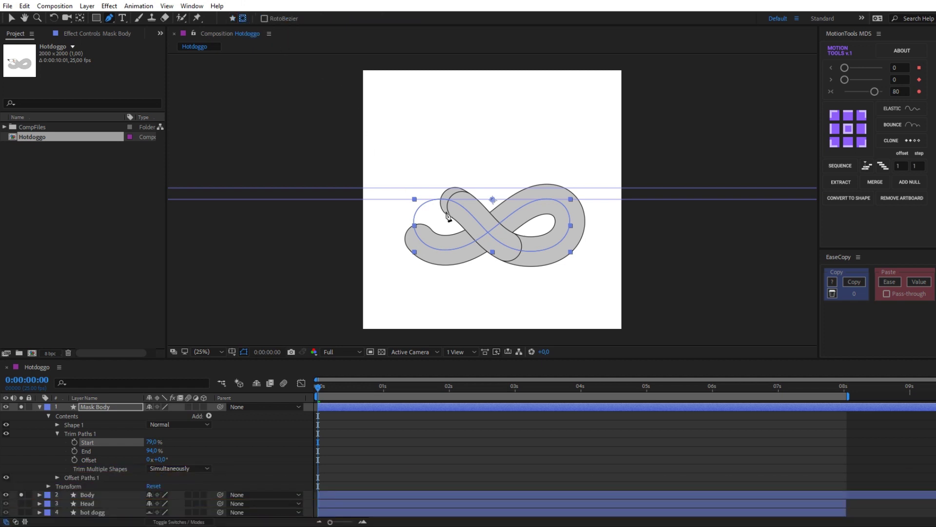
left_click(458, 229)
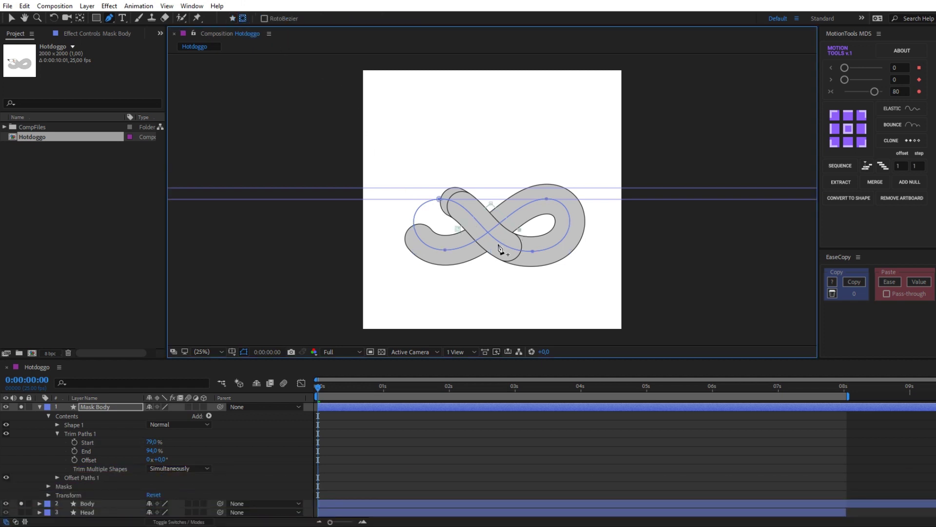
scroll(479, 258, "up", 2)
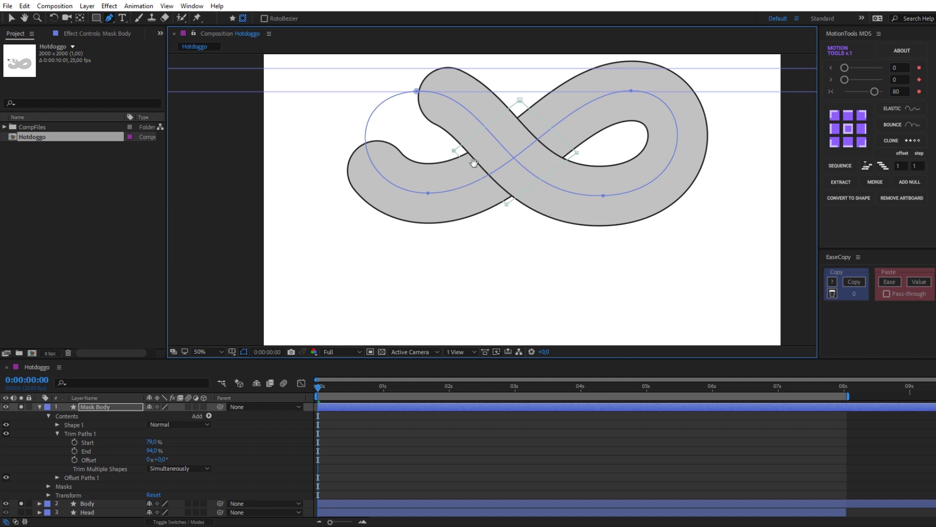
scroll(474, 162, "up", 2)
scroll(536, 161, "up", 1)
scroll(469, 202, "up", 1)
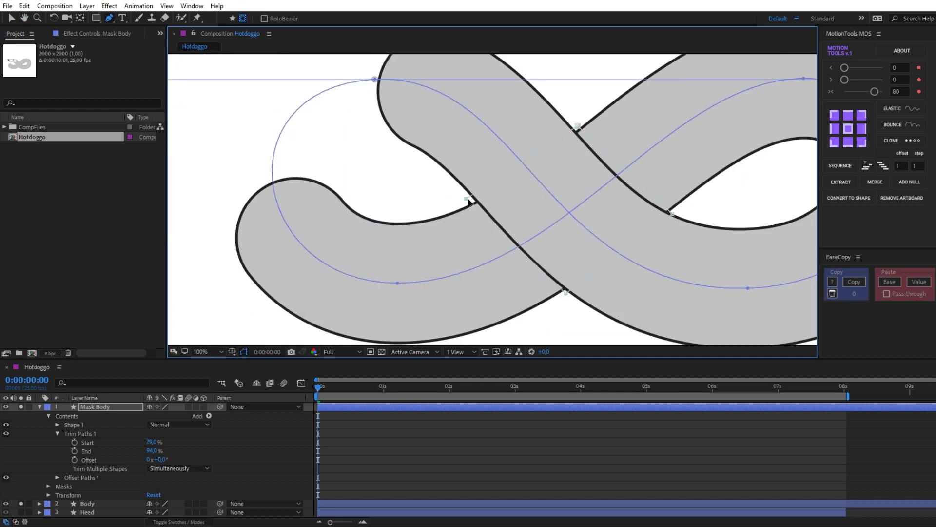
scroll(469, 202, "down", 2)
left_click_drag(318, 386, 613, 389)
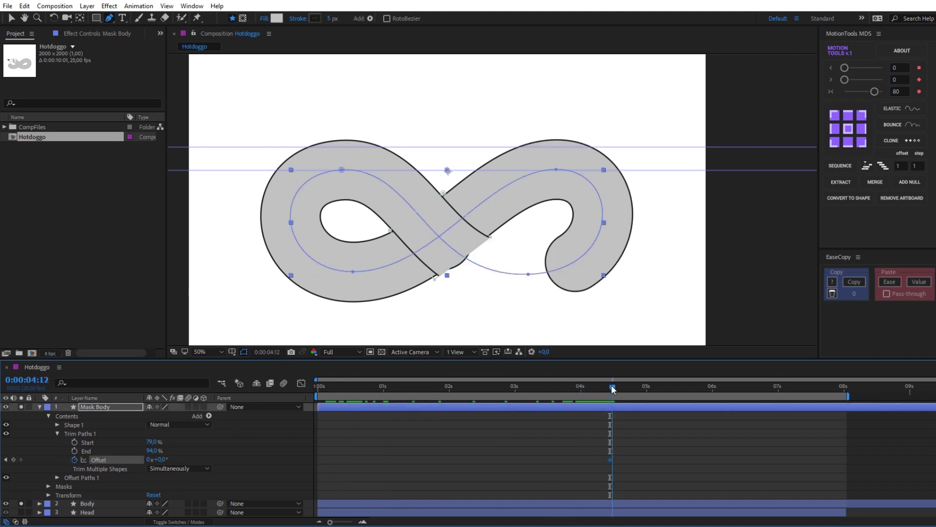
Step: Keyframe Mask Body's Trim Paths Offset frame by frame near 4s: 18.5°, scrubbed values, then 0°
scroll(495, 205, "up", 4)
left_click_drag(171, 459, 164, 459)
type("18,5")
key("Return")
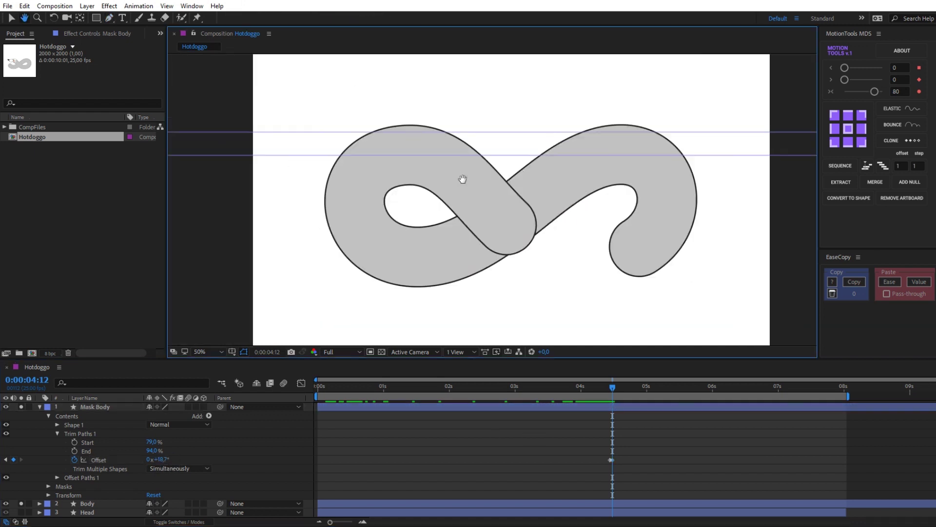
left_click(615, 388)
left_click_drag(173, 464, 158, 459)
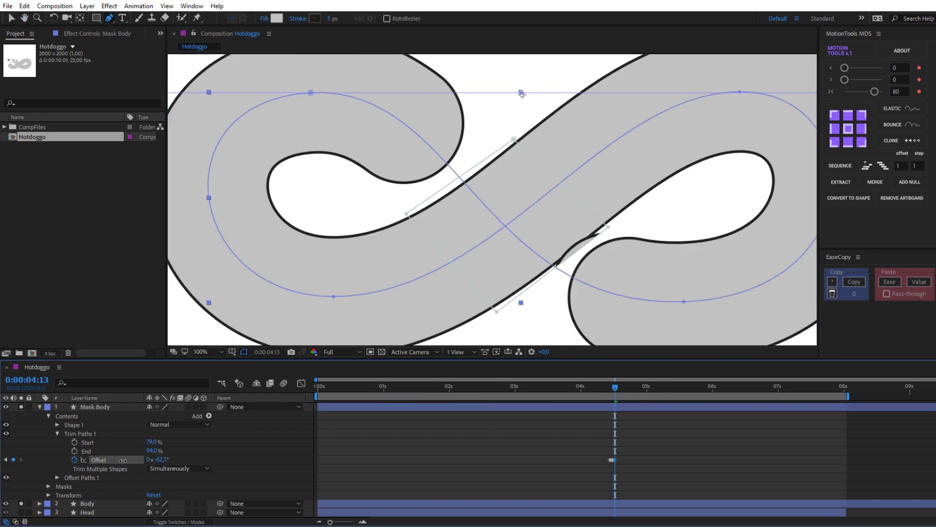
left_click(618, 388)
key("Page_Down")
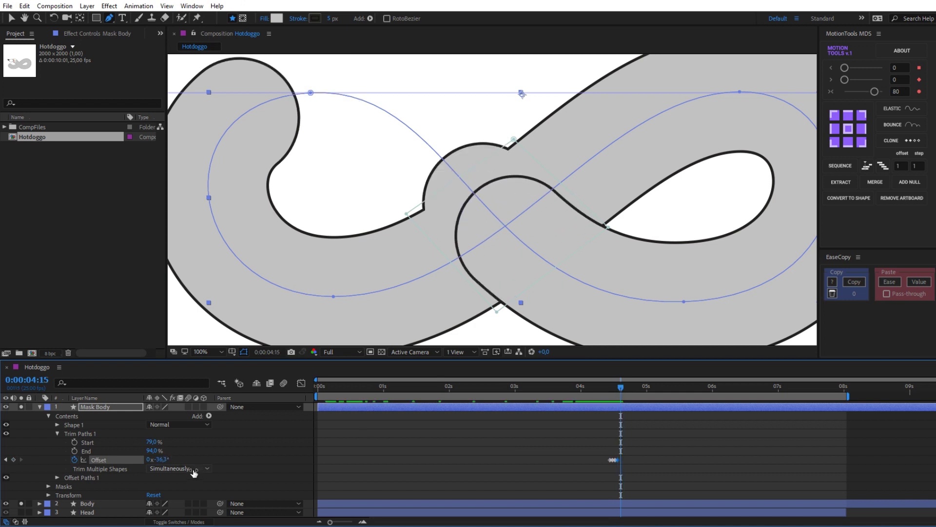
left_click_drag(168, 459, 168, 457)
type("0")
key("Return")
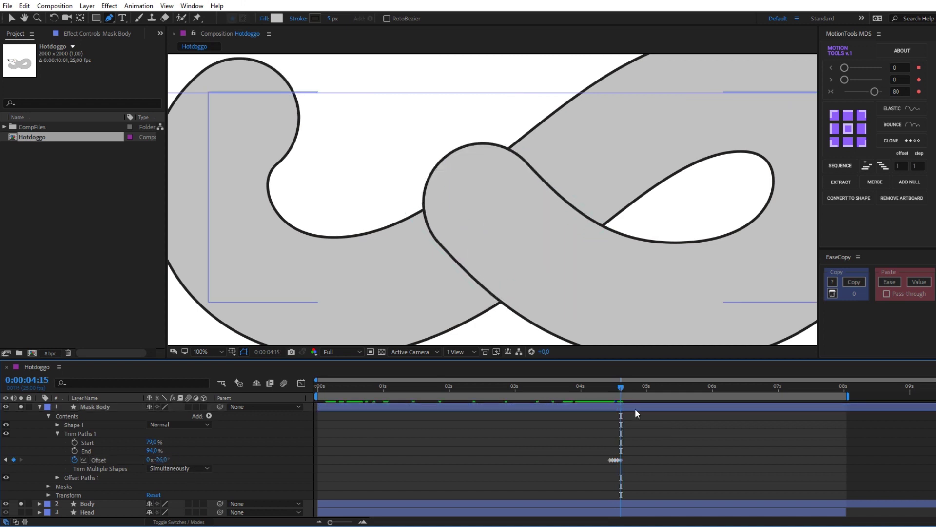
key("Page_Down")
Step: Return to the start with properties collapsed and preview the looping body
scroll(483, 223, "down", 2)
scroll(483, 223, "down", 1)
key("v")
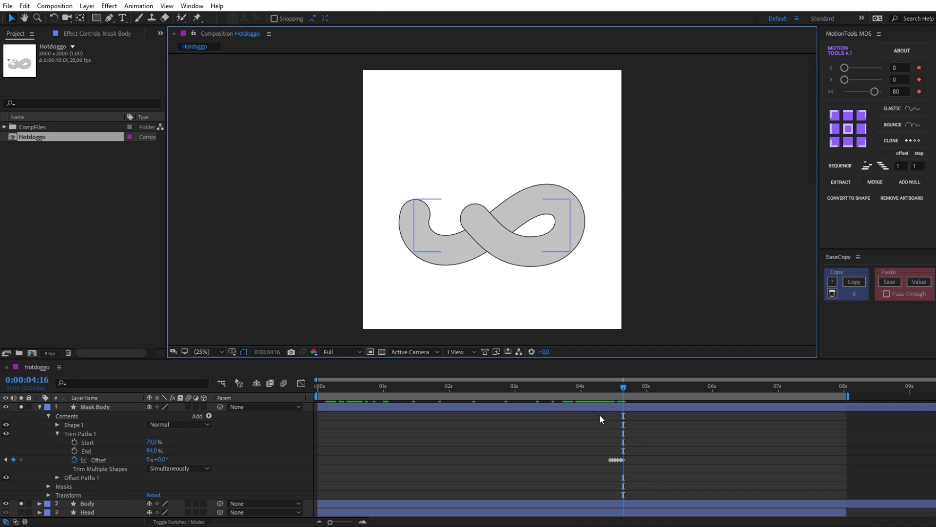
key("Home")
key("u")
key("space")
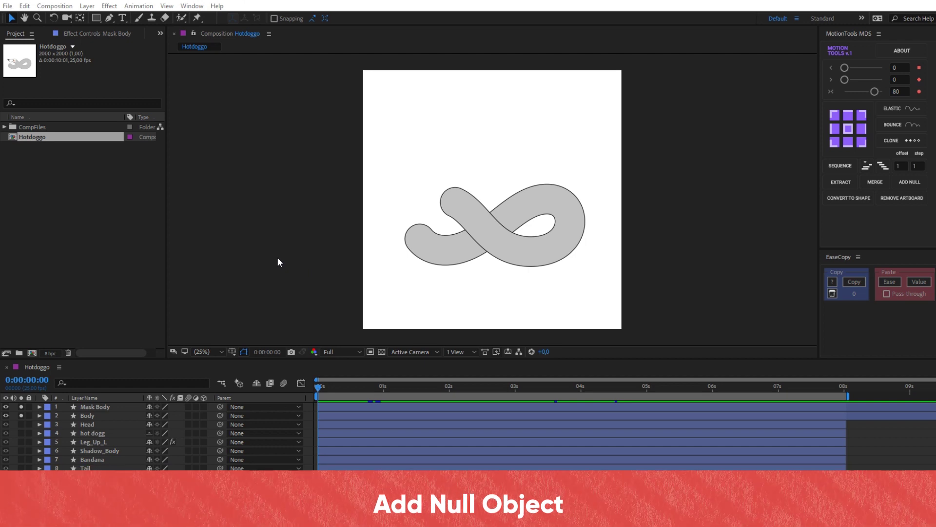
Step: Add a new null object and rename it Null Head
right_click(278, 258)
mouse_move(294, 264)
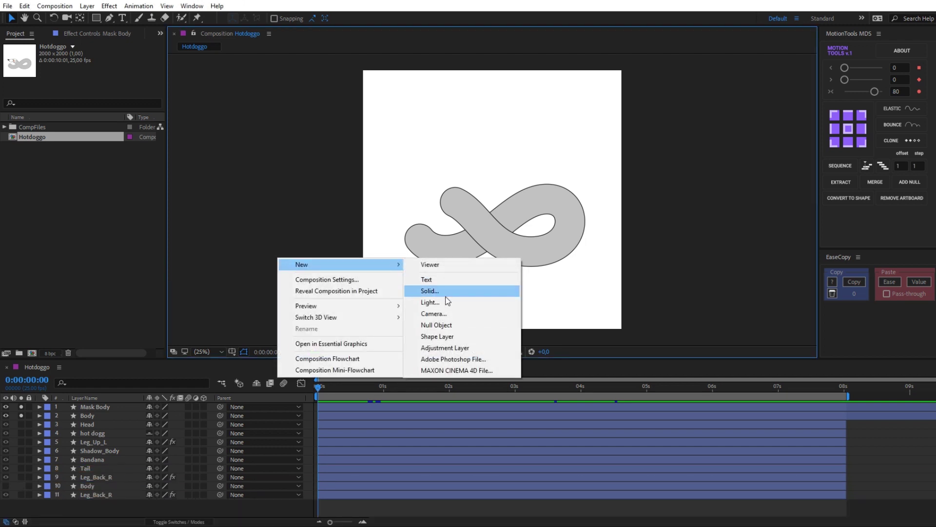
left_click(464, 325)
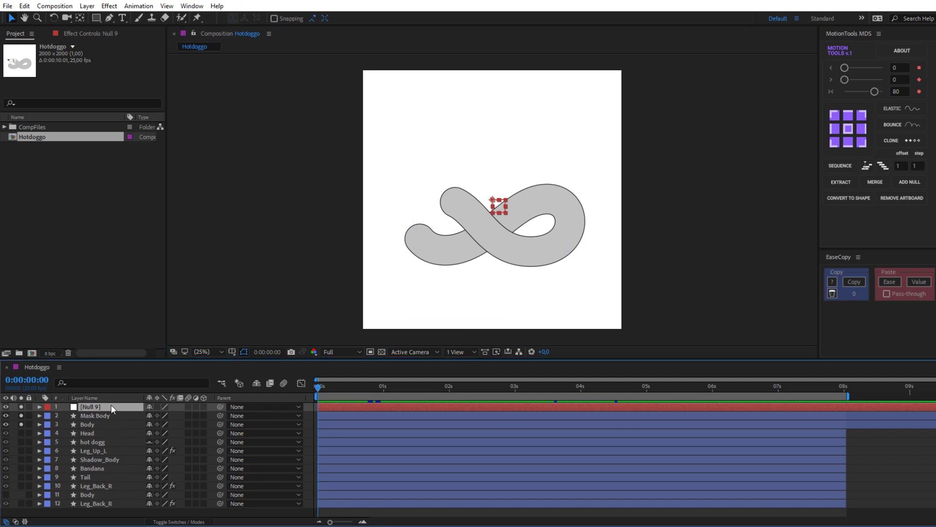
key("Return")
key("Return")
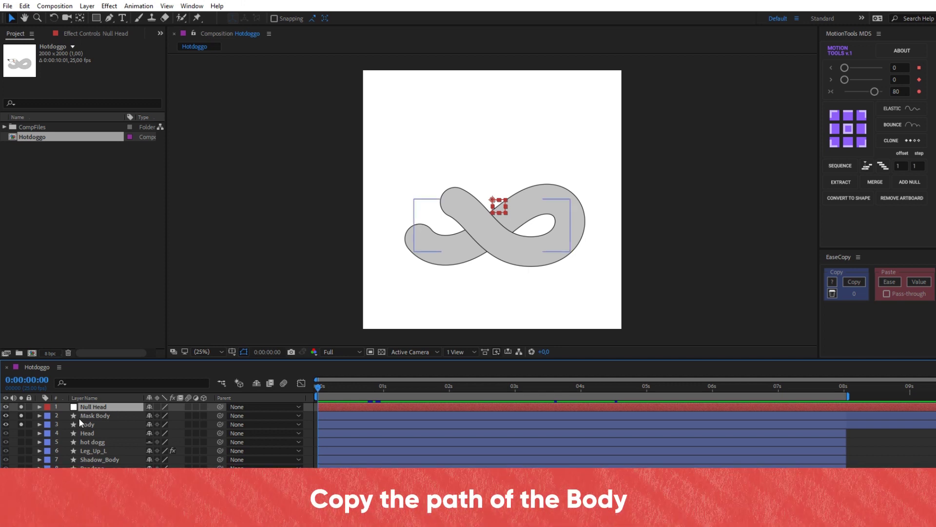
Step: Copy the Body's Path and paste it as Null Head's Position keyframes, then show the Head layer
left_click(78, 423)
left_click(39, 424)
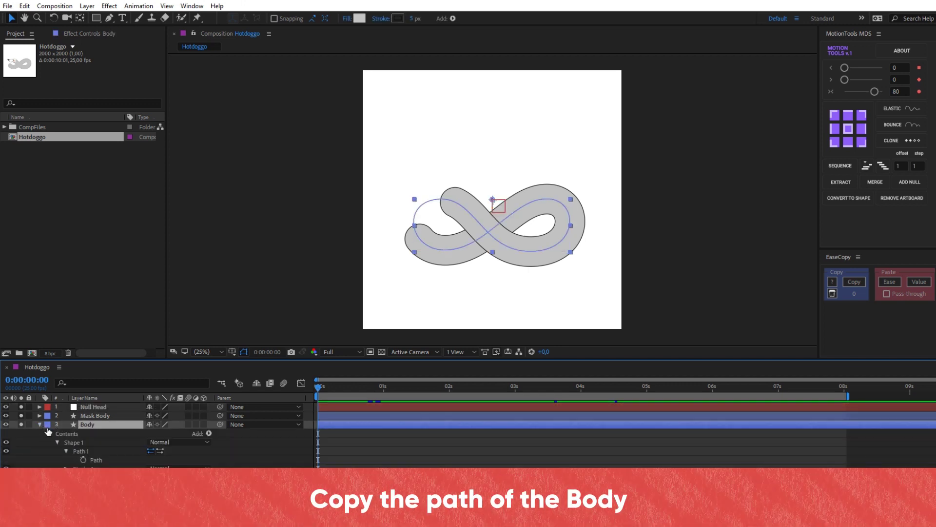
left_click(93, 460)
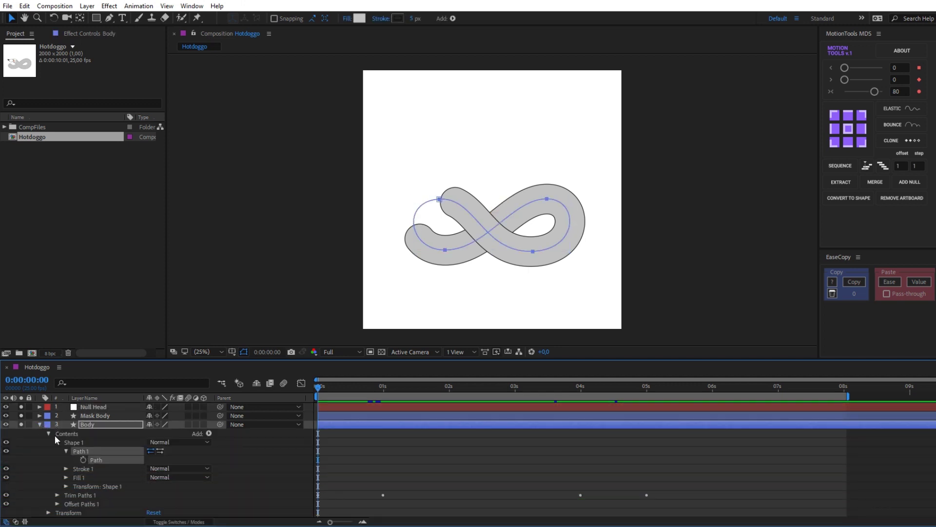
left_click(40, 425)
left_click(97, 407)
key("p")
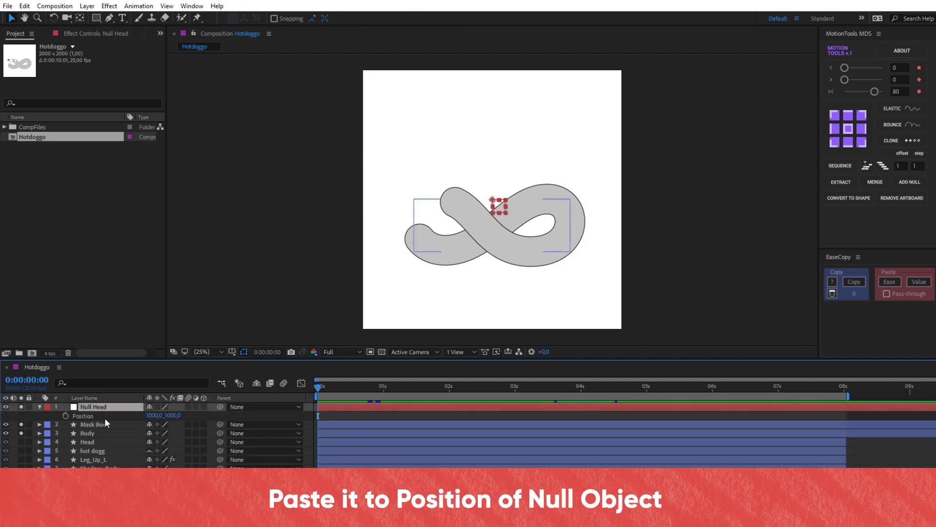
left_click(92, 417)
key("ctrl+v")
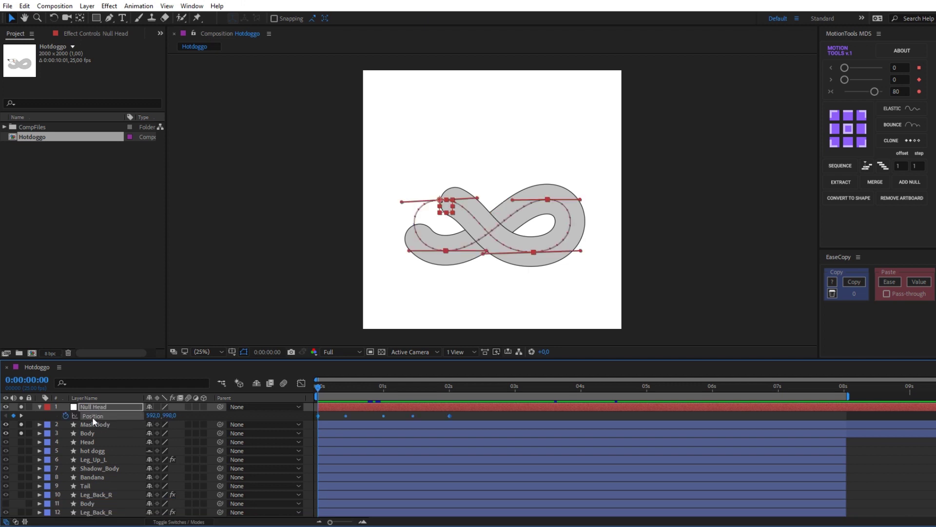
left_click(20, 442)
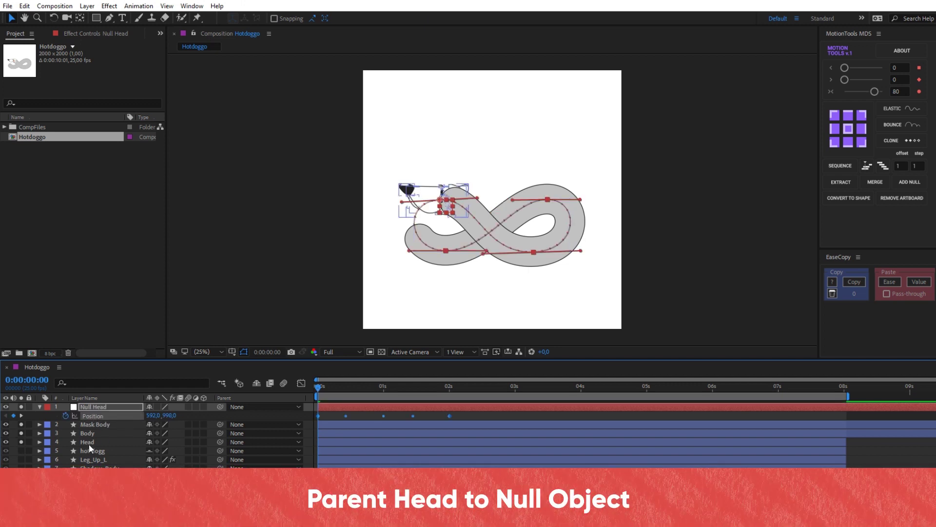
Step: Place the Head layer above Body, parent it to Null Head, and give it a Fuchsia label
left_click_drag(89, 443, 92, 425)
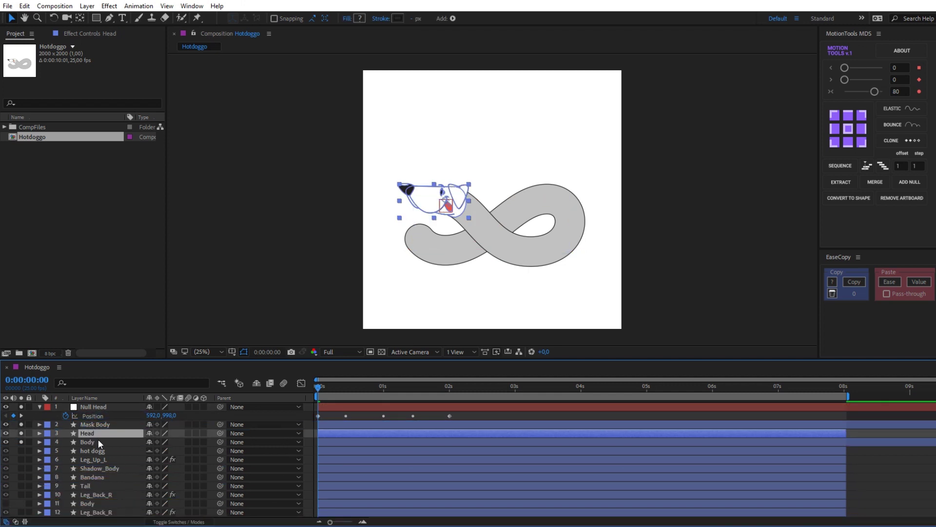
left_click_drag(218, 434, 101, 405)
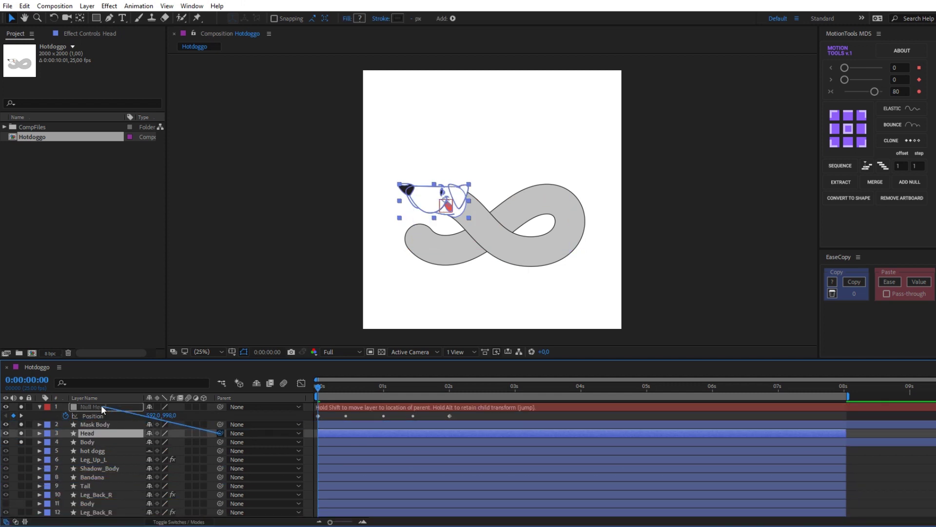
left_click(47, 433)
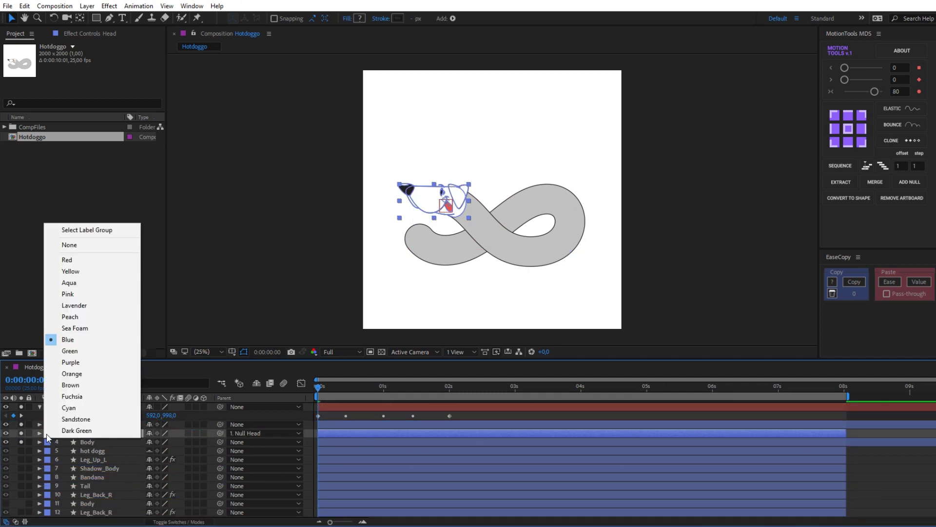
left_click(72, 396)
Step: Duplicate Null Head's Position keyframes at 4 seconds and ease the 0s and 1s keyframes
left_click(354, 409)
left_click_drag(320, 383, 384, 393)
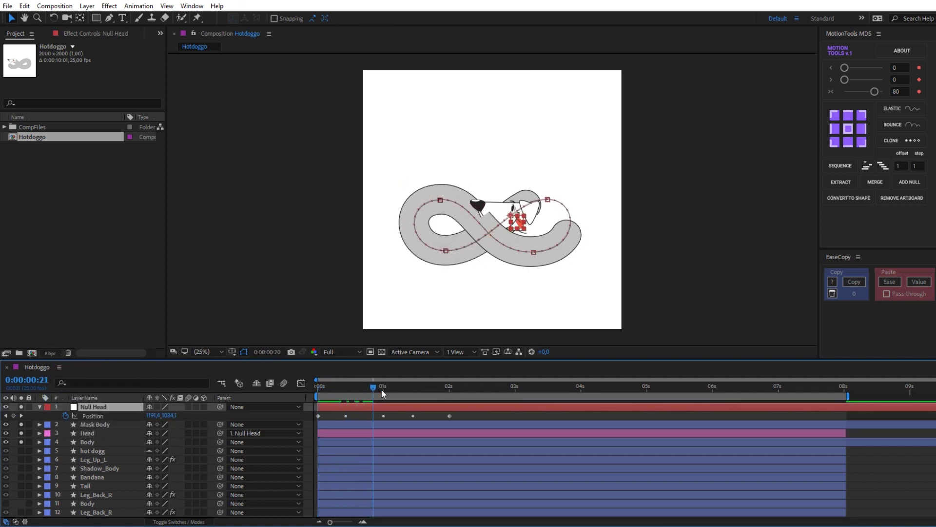
left_click(383, 416)
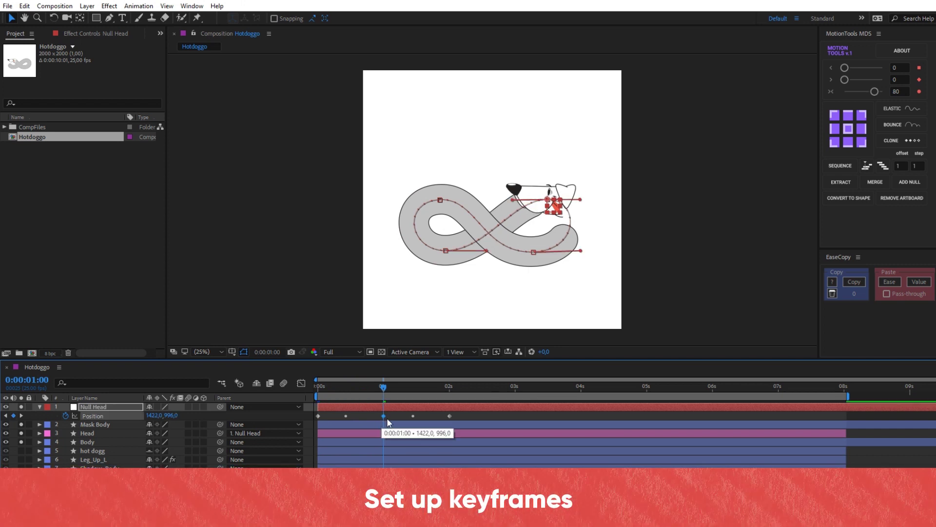
left_click_drag(382, 418, 454, 420)
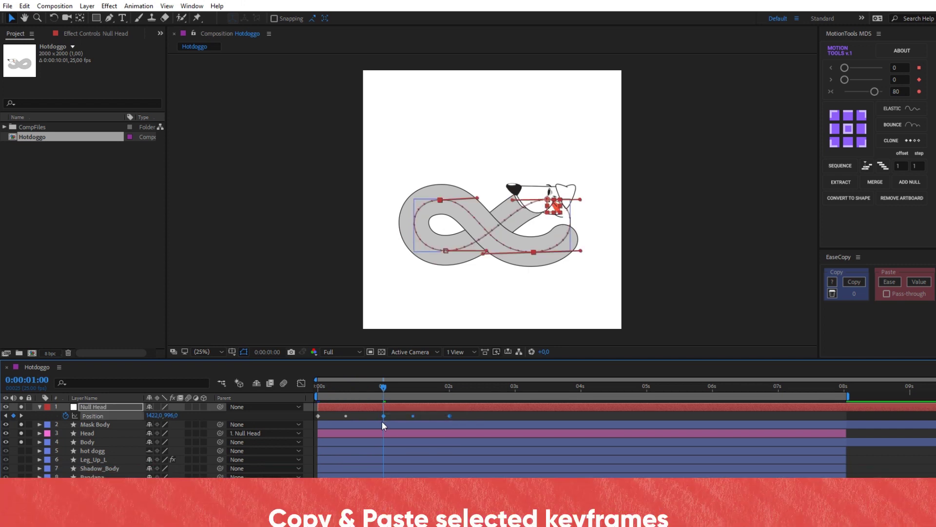
left_click(580, 388)
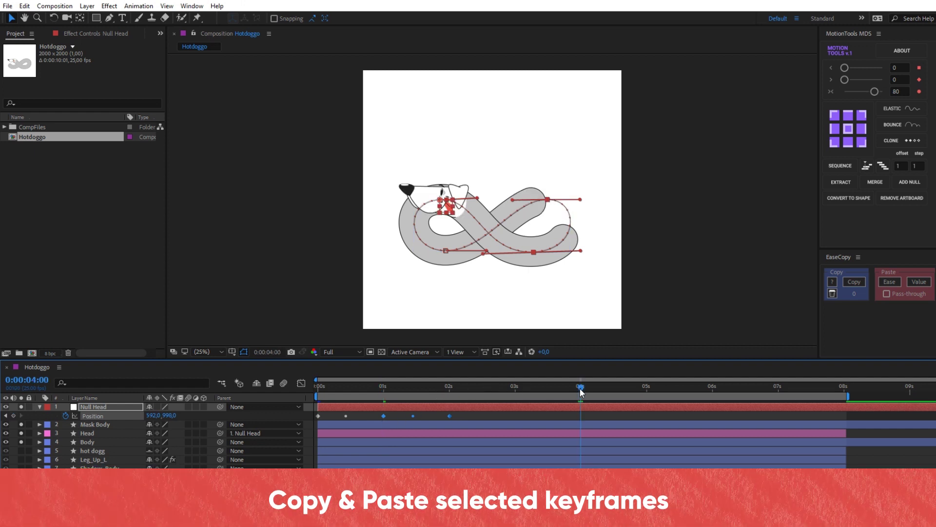
left_click_drag(516, 412, 405, 420)
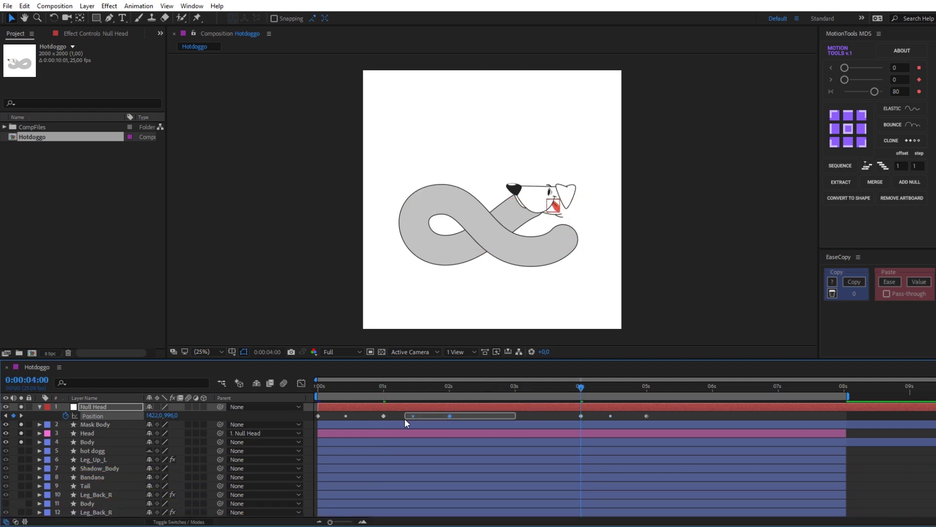
left_click(446, 420)
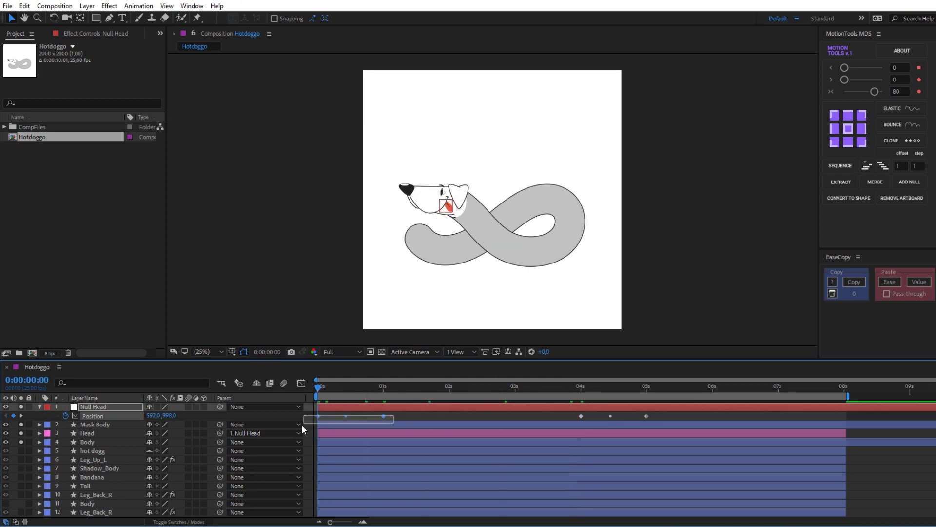
left_click(874, 93)
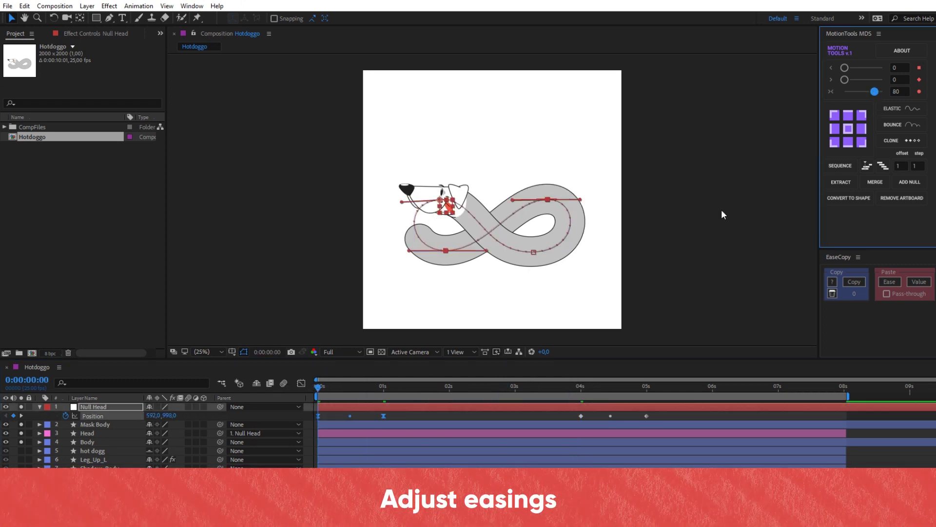
Step: In the speed graph, apply the preset ease to the 4–5 second Position keyframes
left_click(301, 384)
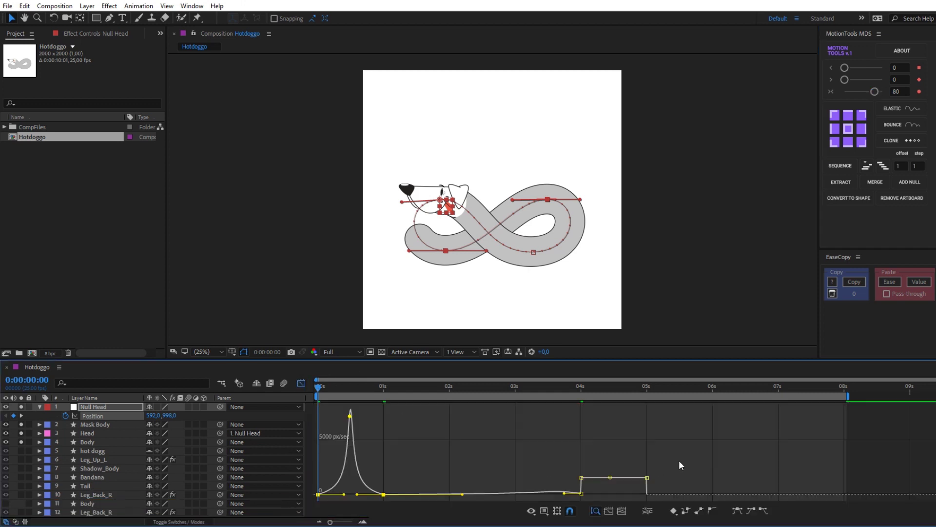
left_click_drag(560, 501, 566, 501)
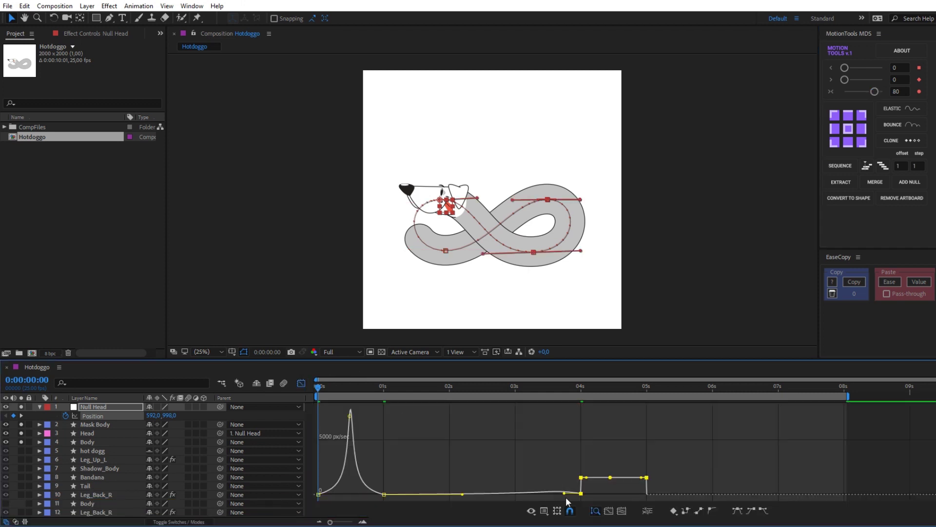
left_click(874, 92)
left_click_drag(382, 473, 595, 498)
left_click(304, 383)
Step: Set the 4-second Position keyframe's spatial interpolation to Auto Bezier
left_click_drag(318, 386, 458, 395)
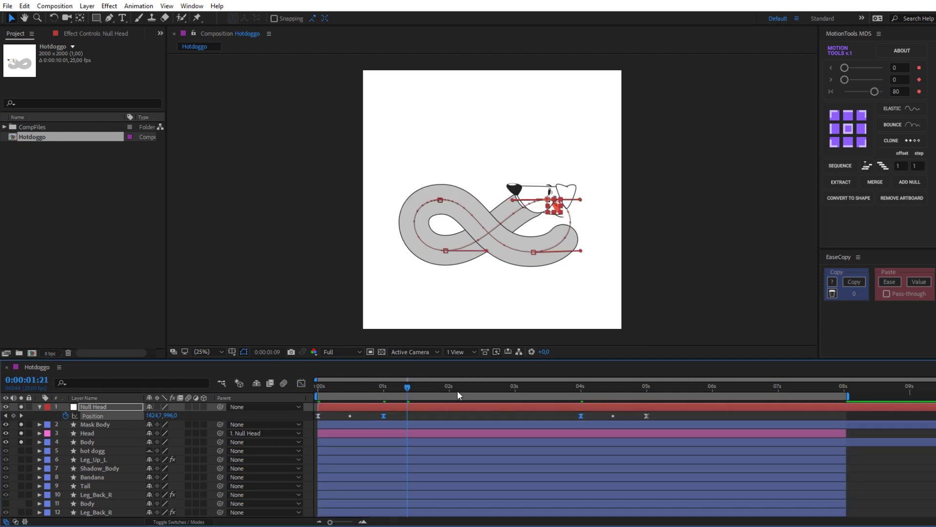
left_click_drag(548, 392, 452, 386)
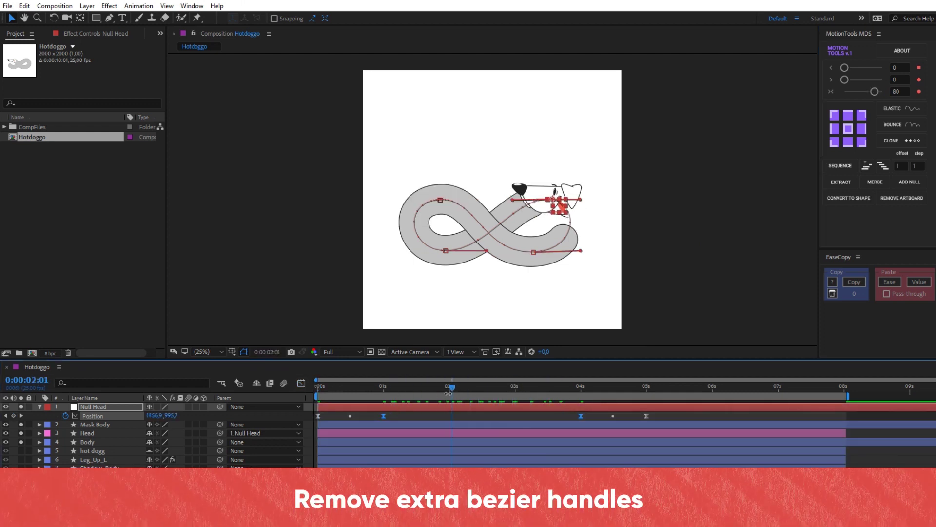
right_click(581, 415)
left_click(628, 375)
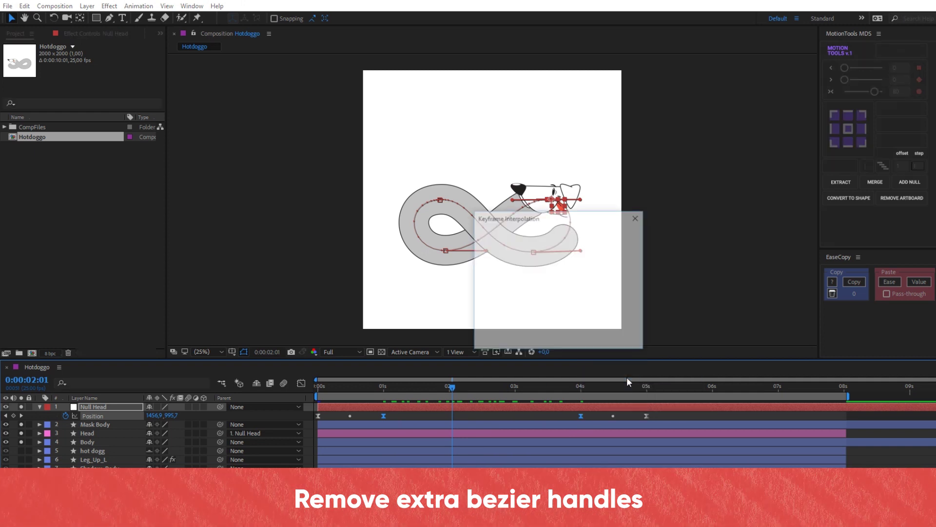
left_click(575, 269)
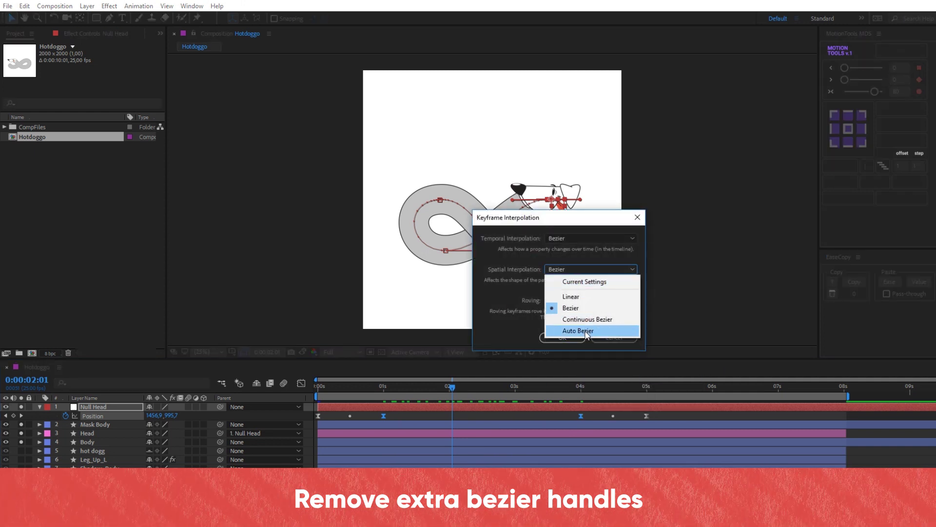
left_click(568, 328)
left_click(562, 337)
Step: Pull the 4-second keyframe's left handle to reshape the head's path, then scrub to check
scroll(493, 205, "up", 2)
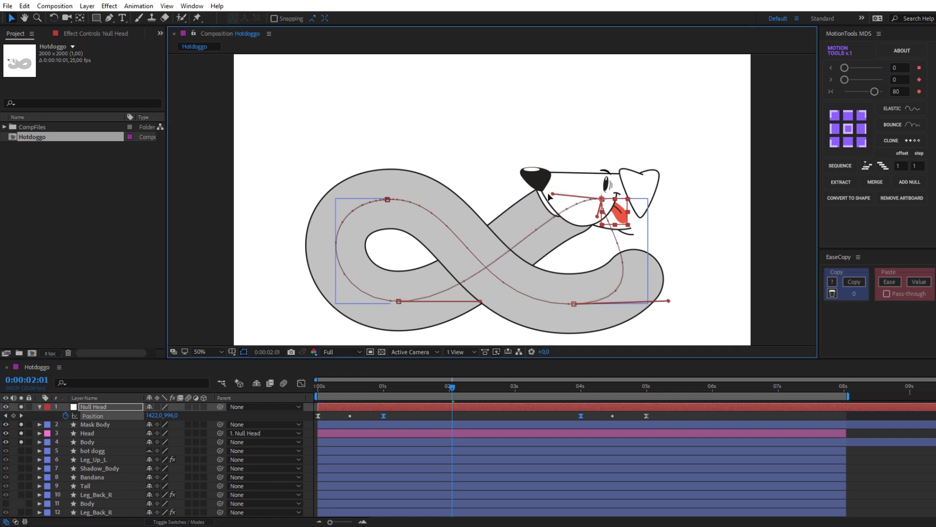
key("ctrl+r")
scroll(548, 217, "up", 4)
scroll(488, 217, "down", 2)
scroll(438, 217, "down", 1)
left_click_drag(409, 214, 407, 214)
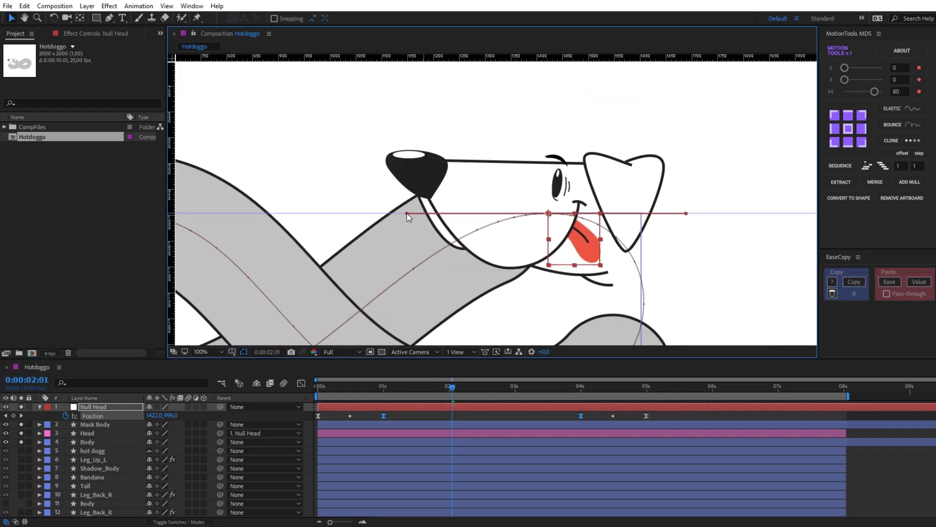
key("comma")
left_click_drag(369, 384, 409, 385)
left_click_drag(573, 374, 580, 375)
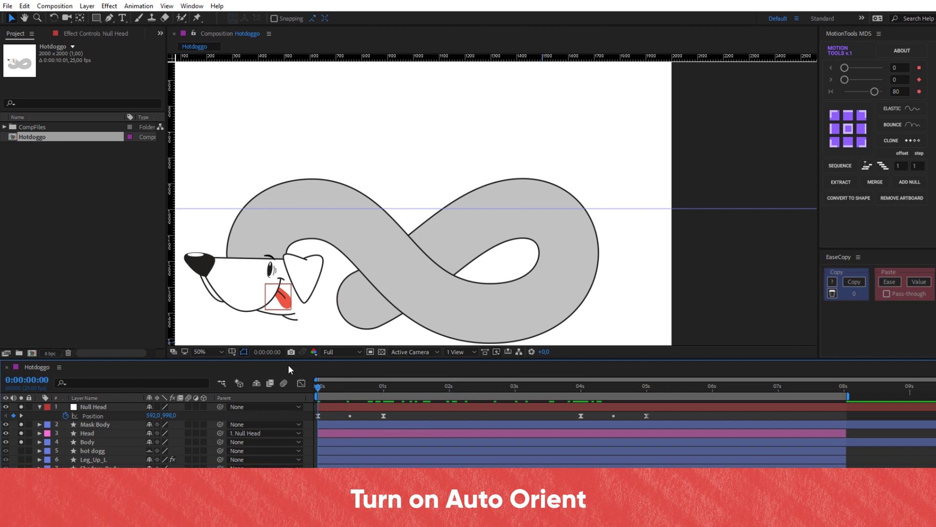
Step: Set Null Head to Auto-Orient along its path
left_click(359, 406)
right_click(359, 407)
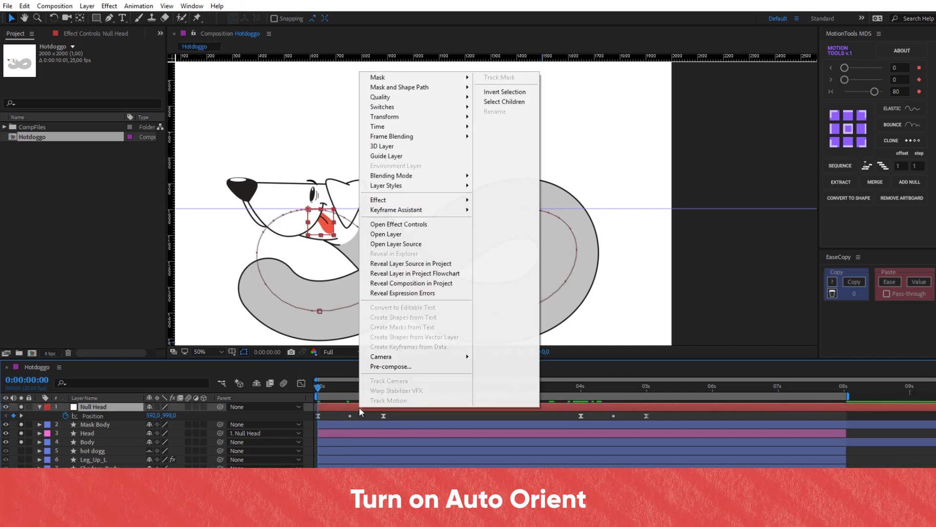
mouse_move(433, 118)
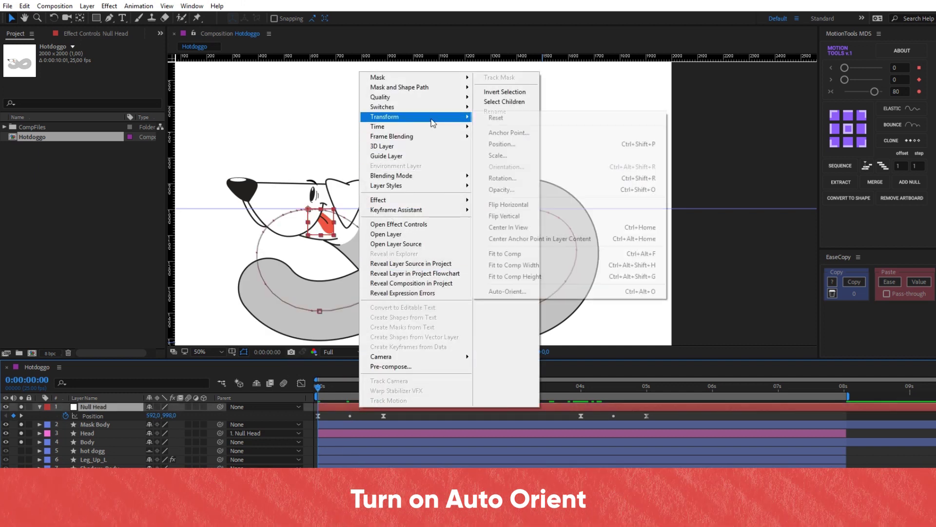
left_click(563, 291)
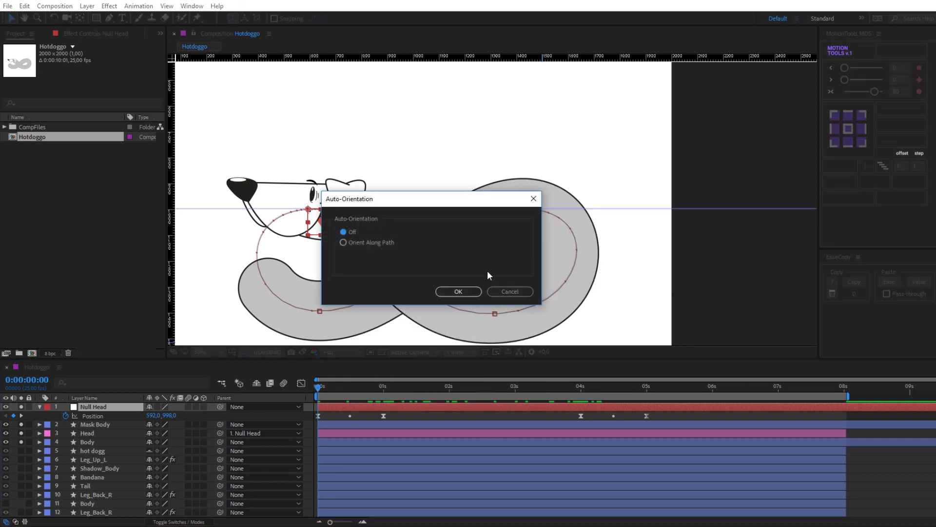
left_click(457, 292)
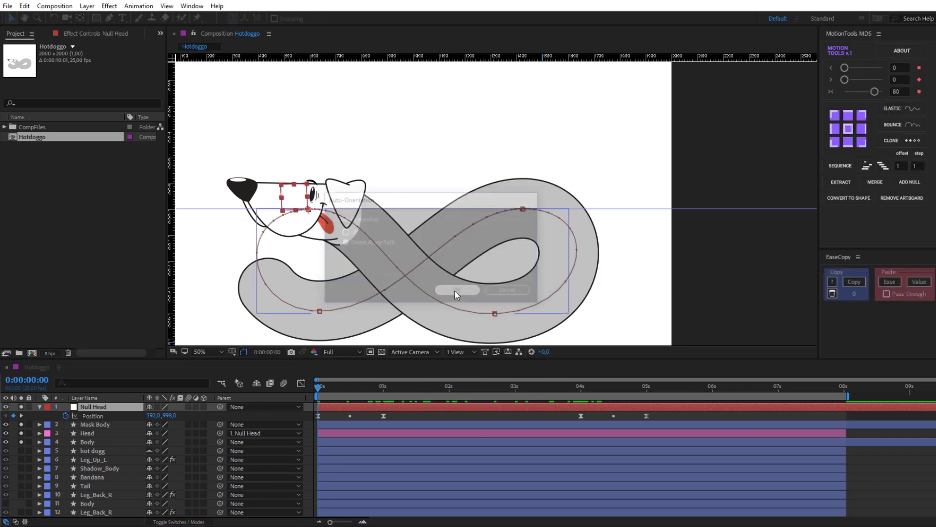
Step: Set Null Head's Rotation to 180° and preview the animation
key("r")
left_click(159, 415)
type("0")
key("Return")
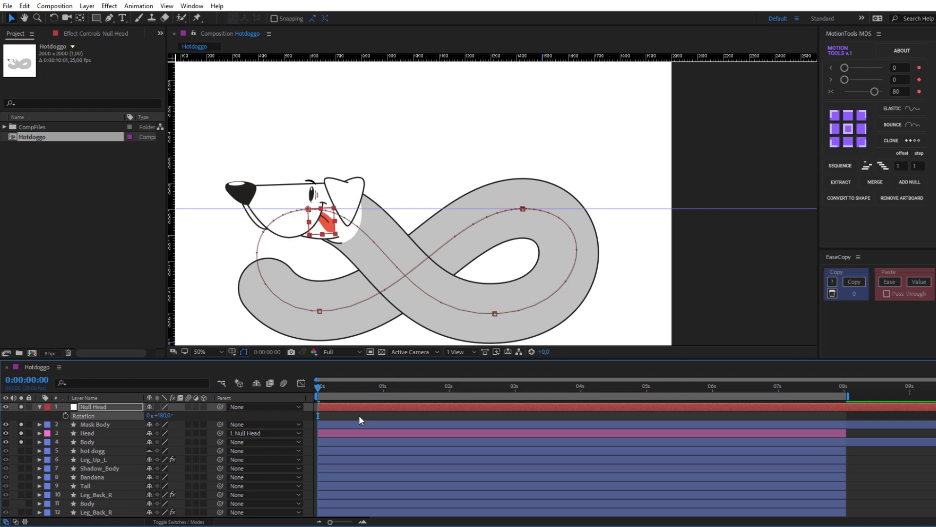
key("space")
key("space")
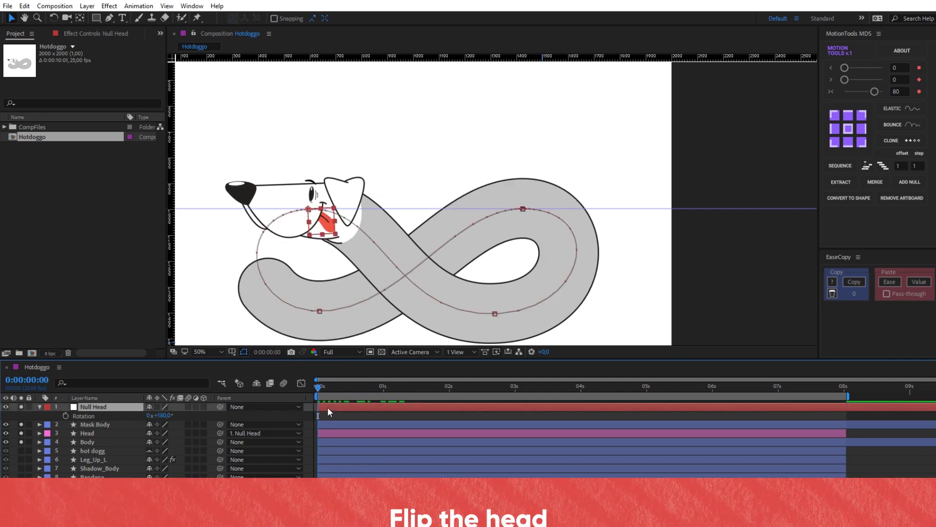
Step: Keyframe Null Head's Scale around frame 12 and set it to 100,-100%
key("shift+p")
key("shift+s")
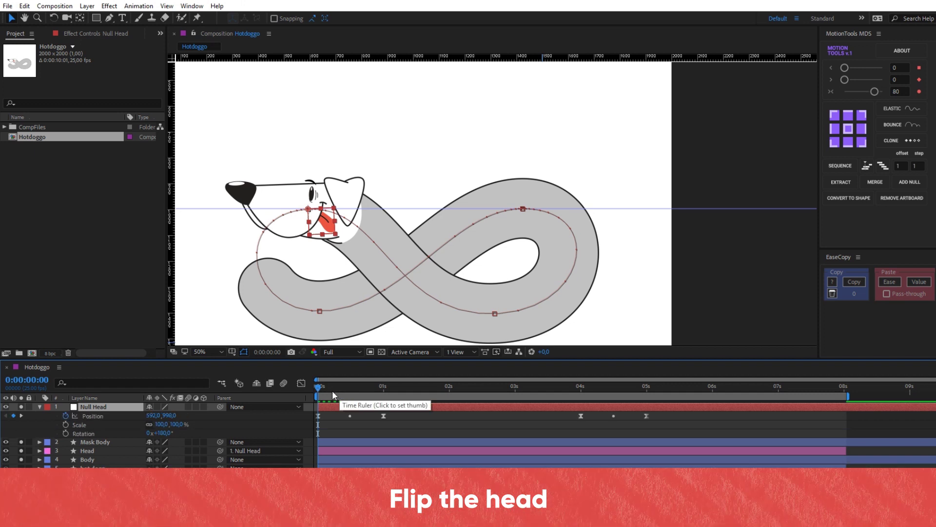
left_click_drag(332, 390, 350, 388)
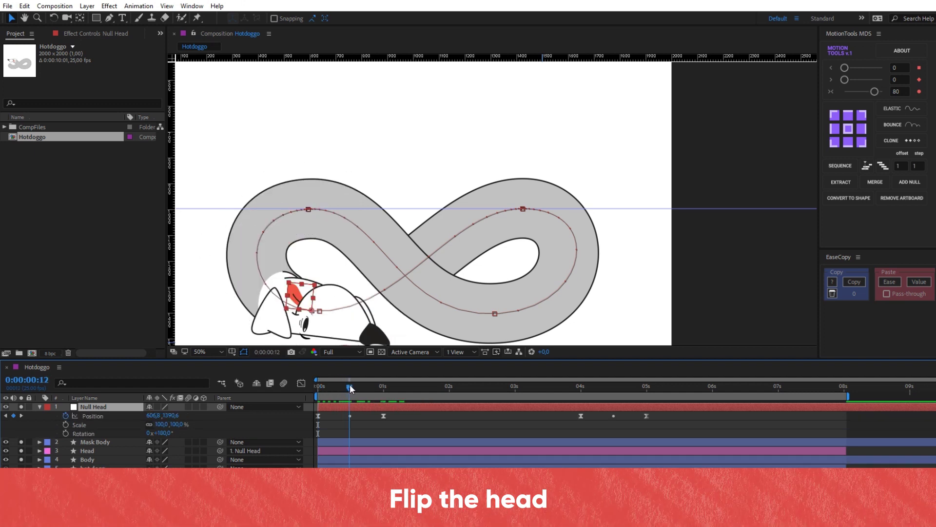
left_click(66, 424)
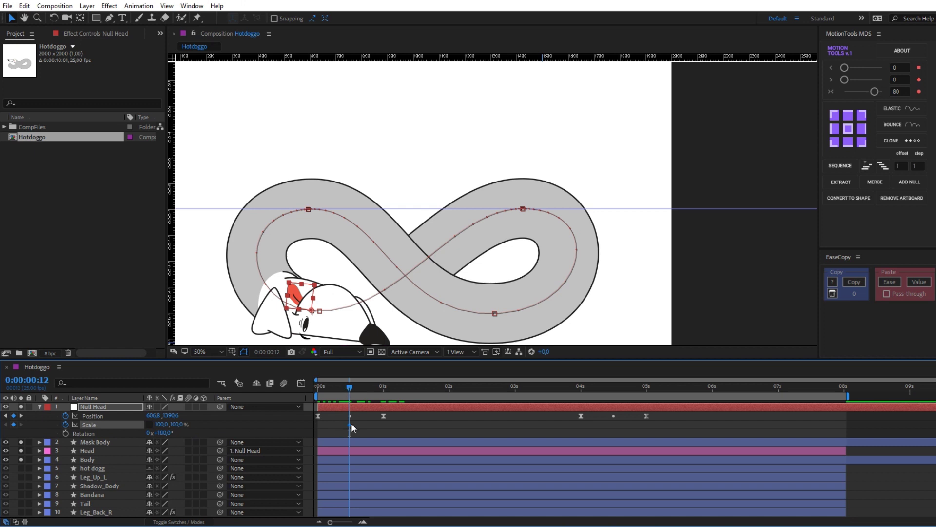
left_click_drag(349, 424, 347, 424)
type("-1")
key("Return")
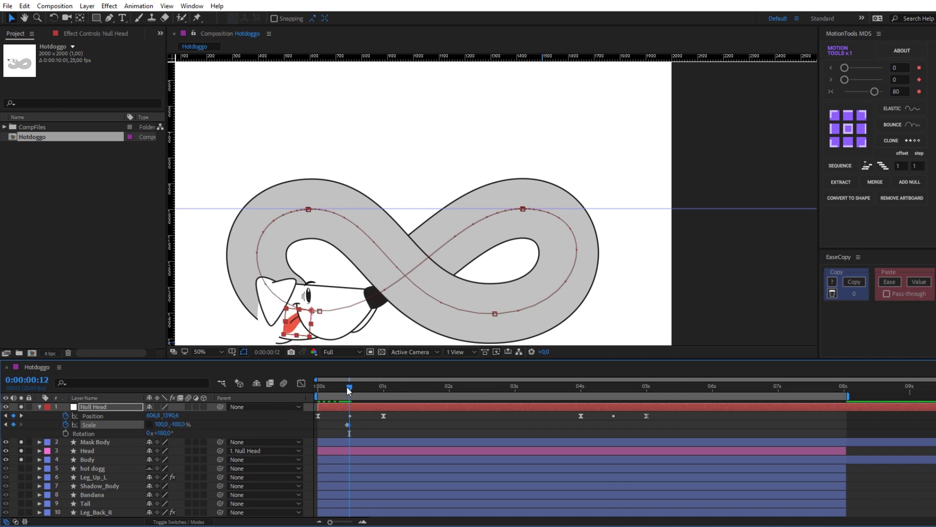
Step: Step through frames around 12–14 and play the preview to check the head flip
left_click(348, 425)
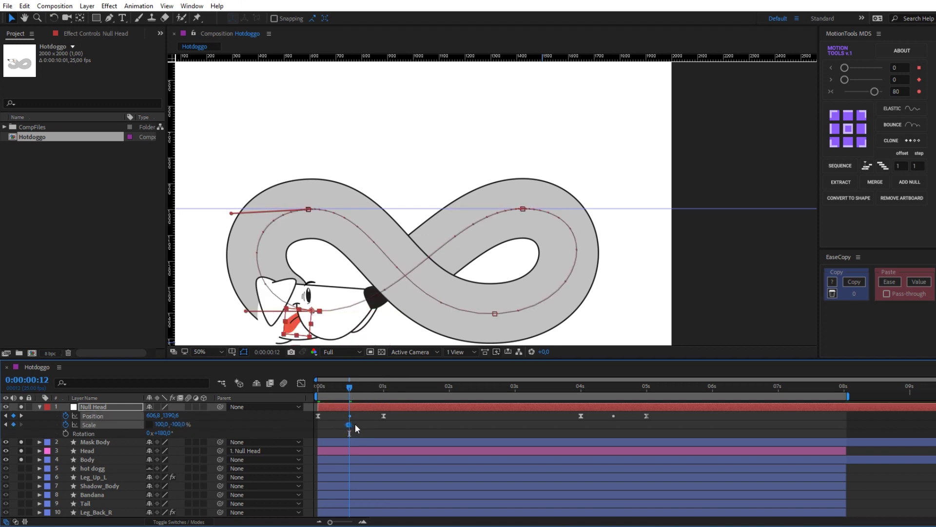
left_click(367, 422)
left_click(353, 390)
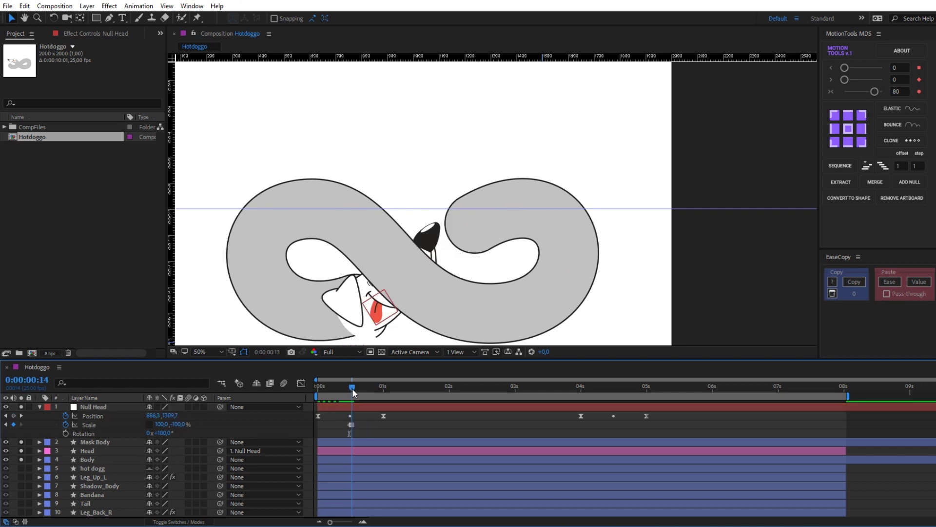
left_click_drag(353, 390, 343, 392)
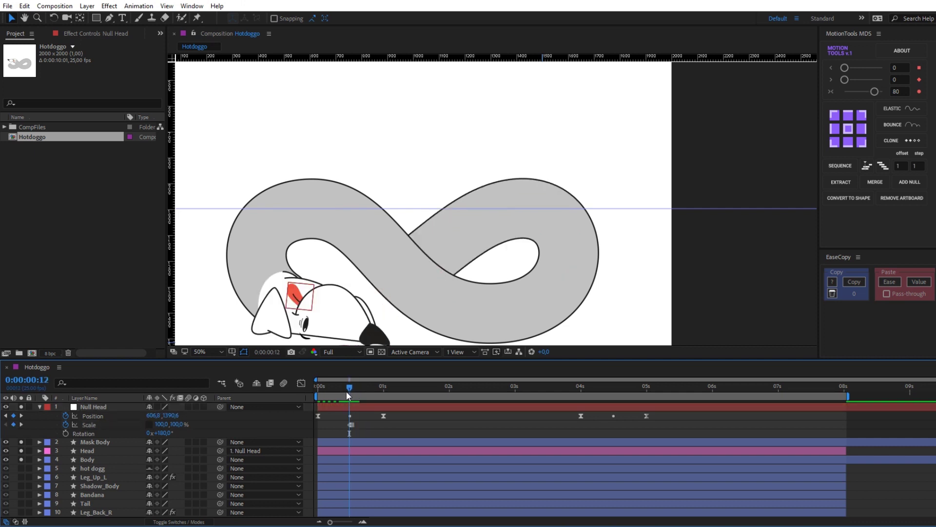
key("space")
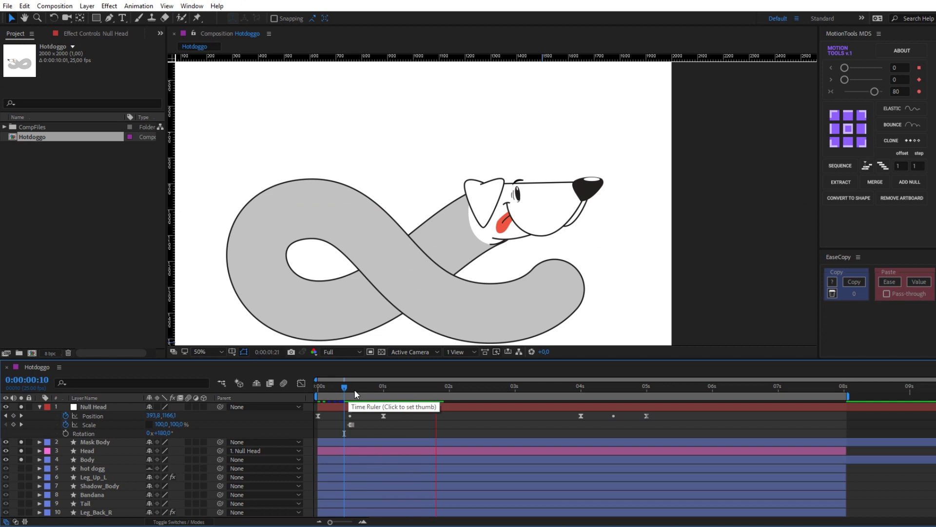
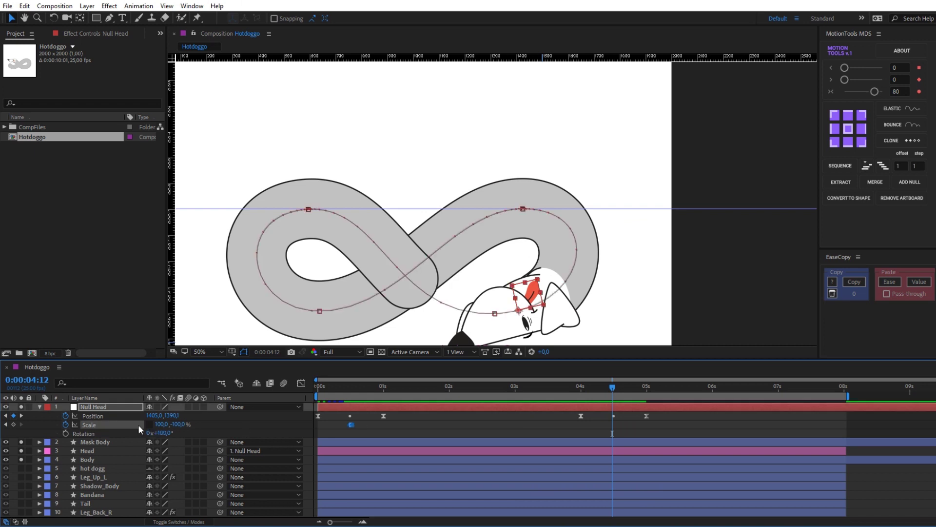
Step: Keyframe Null Head's Scale at 0:00:04:12, then flip it to 100,-100% one frame later
left_click(14, 425)
key("Page_Down")
type("-100")
key("Return")
key("space")
Step: Zoom the comp view out and preview the head travelling along the body from the start
key("Home")
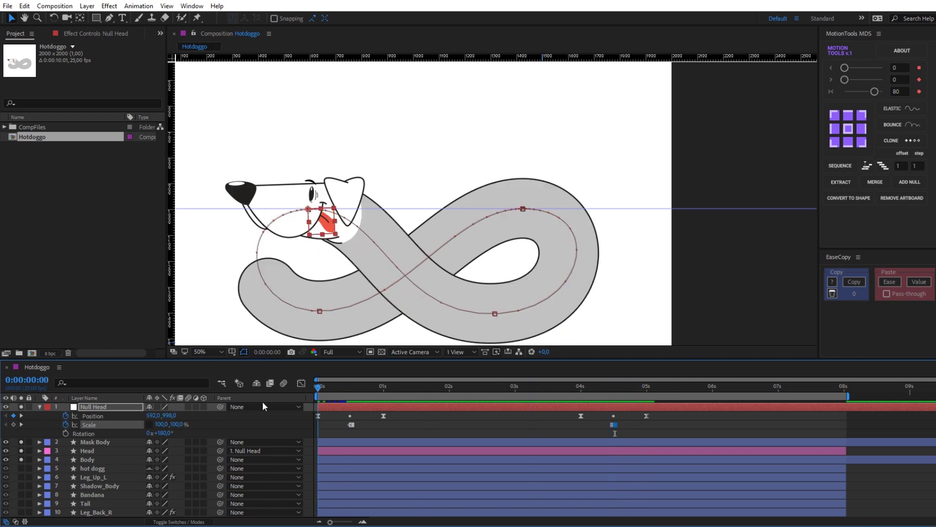
key("comma")
key("comma")
key("space")
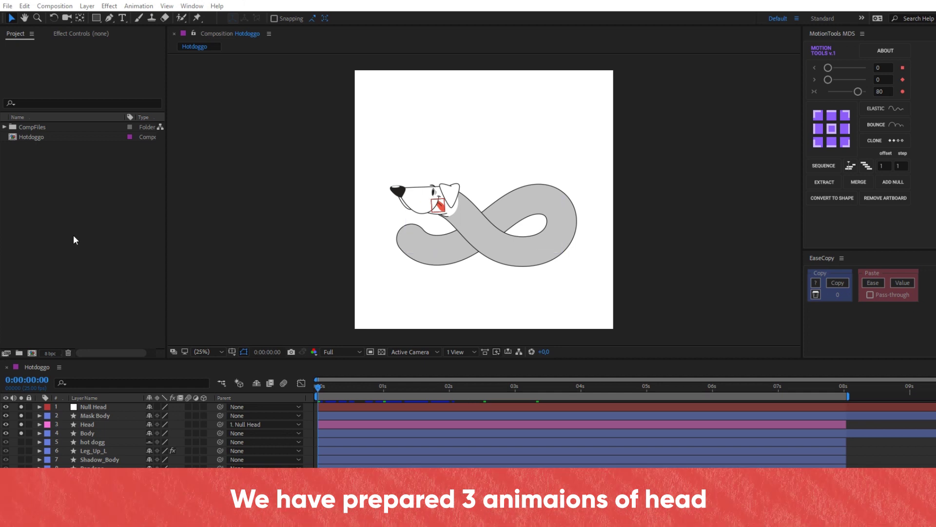
Step: Move Head_Bite, Head_Breath and Head_Rotate from CompFiles to the project root
left_click(4, 128)
left_click(51, 149)
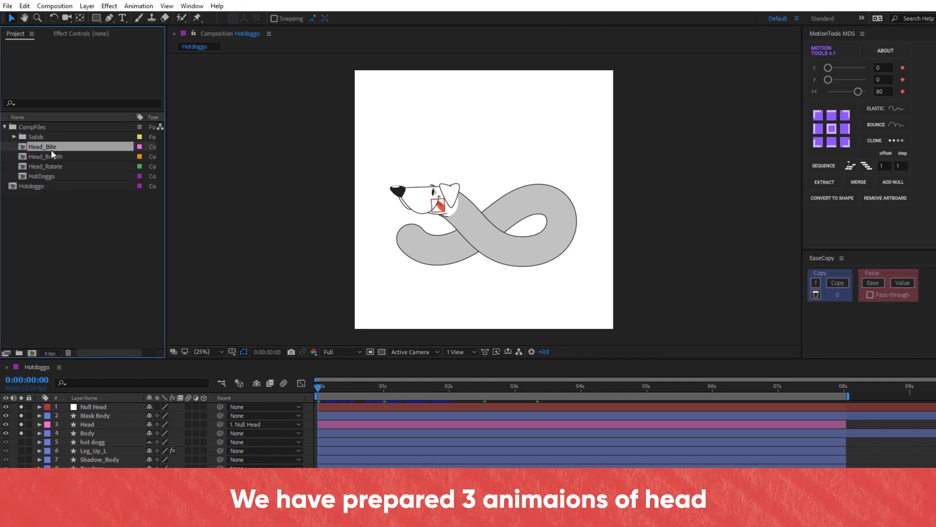
left_click(58, 165, "shift")
left_click_drag(59, 166, 63, 231)
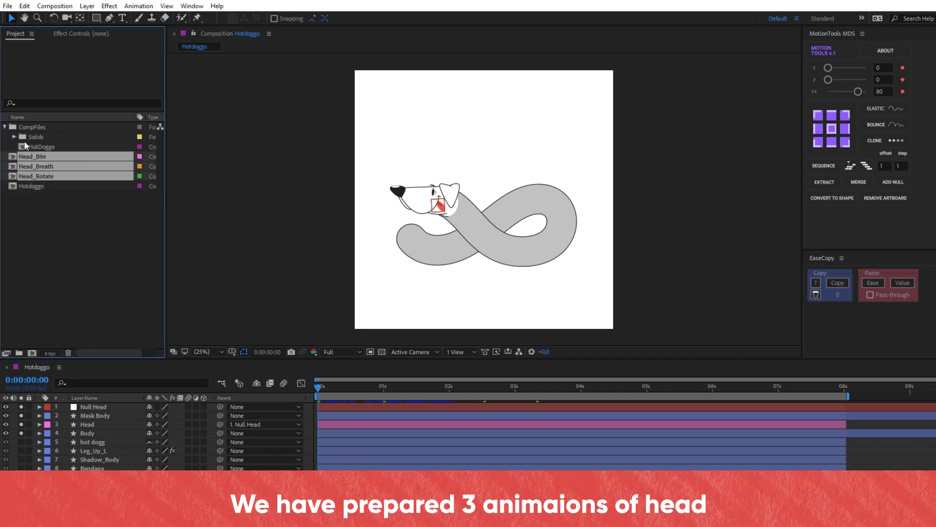
left_click(4, 128)
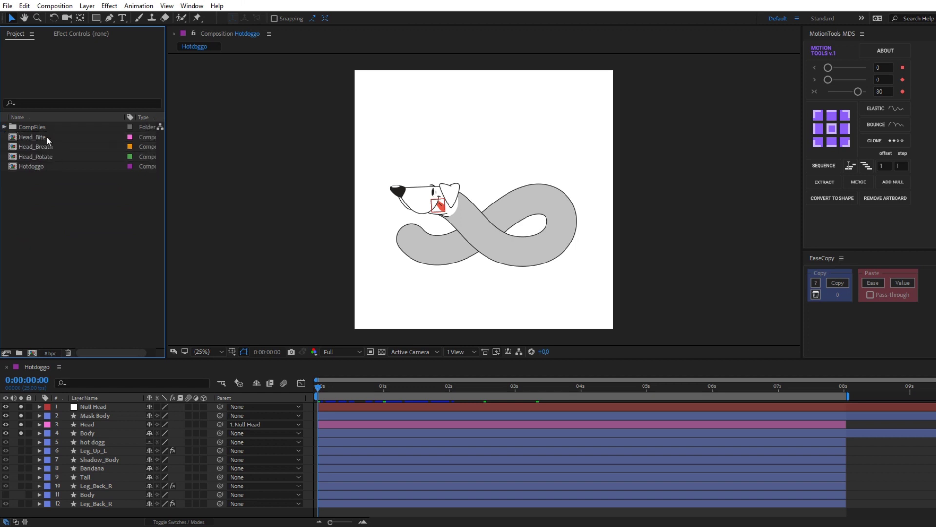
Step: Open Head_Bite and scrub through its Head layer's bite animation
double_click(46, 137)
left_click(293, 415)
key("u")
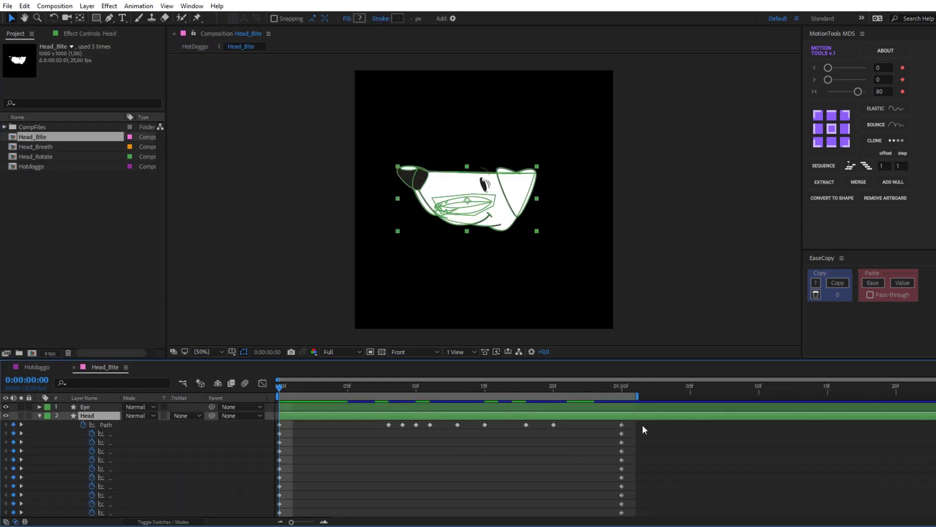
left_click_drag(288, 378, 595, 408)
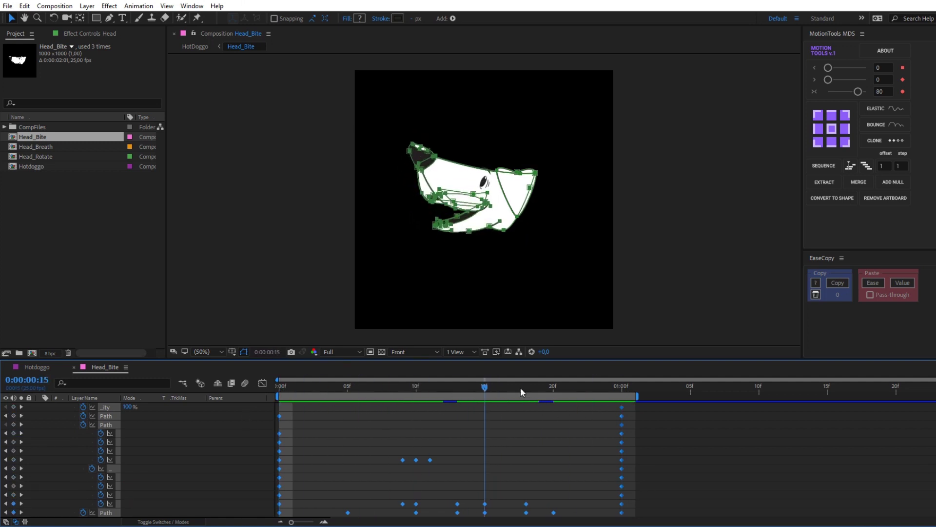
left_click_drag(564, 408, 621, 387)
scroll(75, 431, "up", 3)
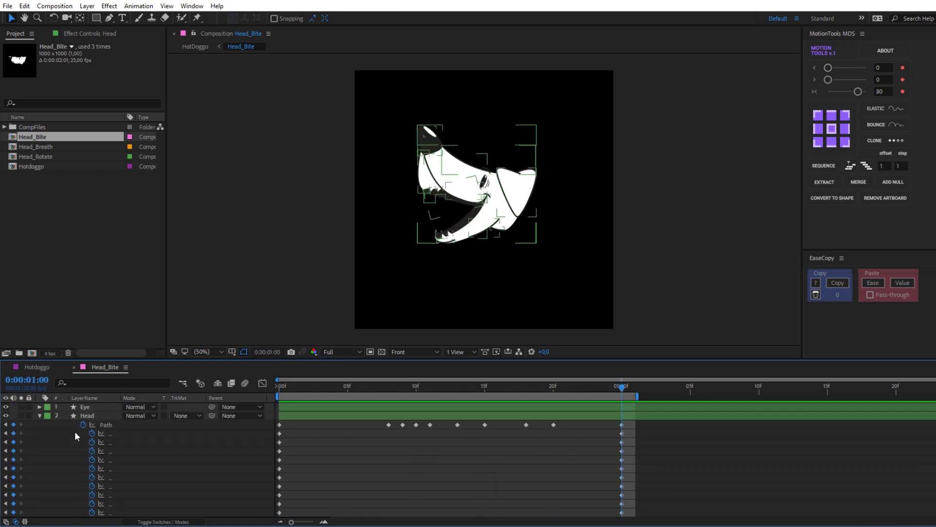
Step: Open Head_Breath and preview its keyframed Path breath animation, checking frame 16
double_click(51, 144)
left_click(306, 413)
key("u")
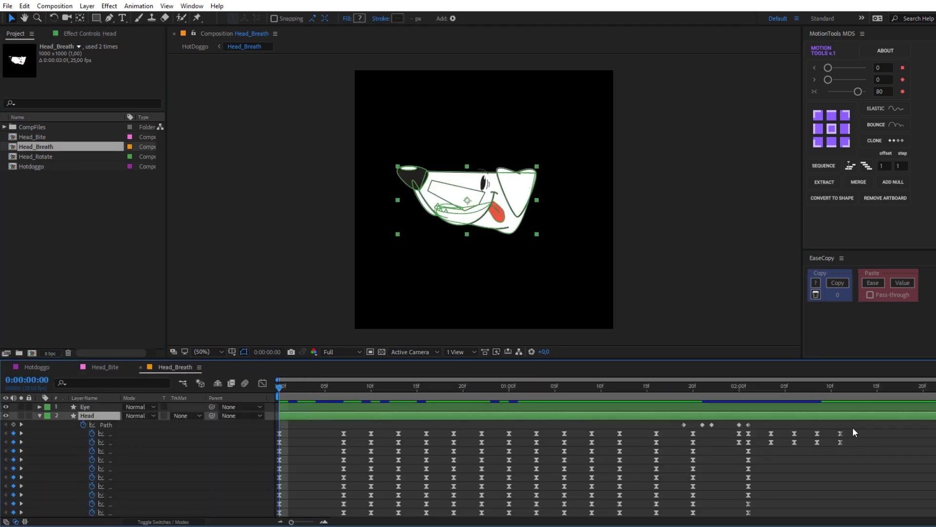
key("space")
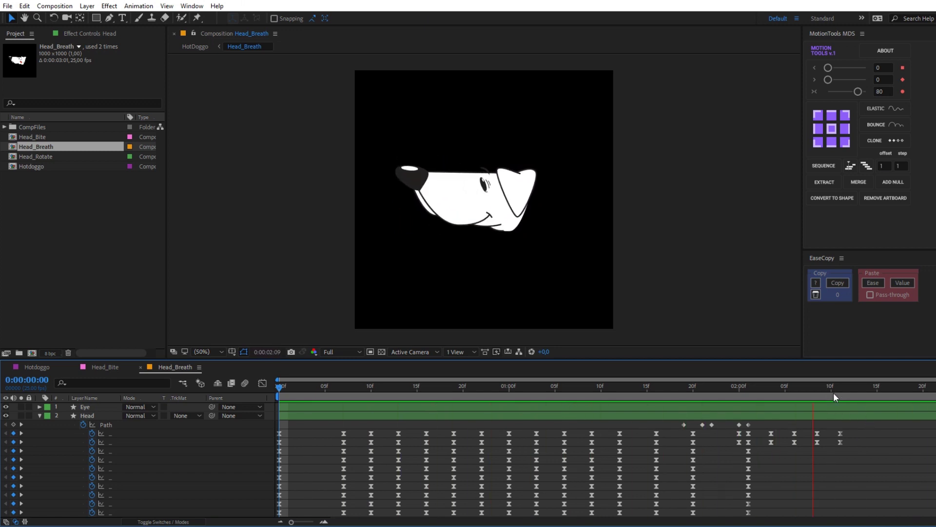
left_click_drag(856, 421, 281, 514)
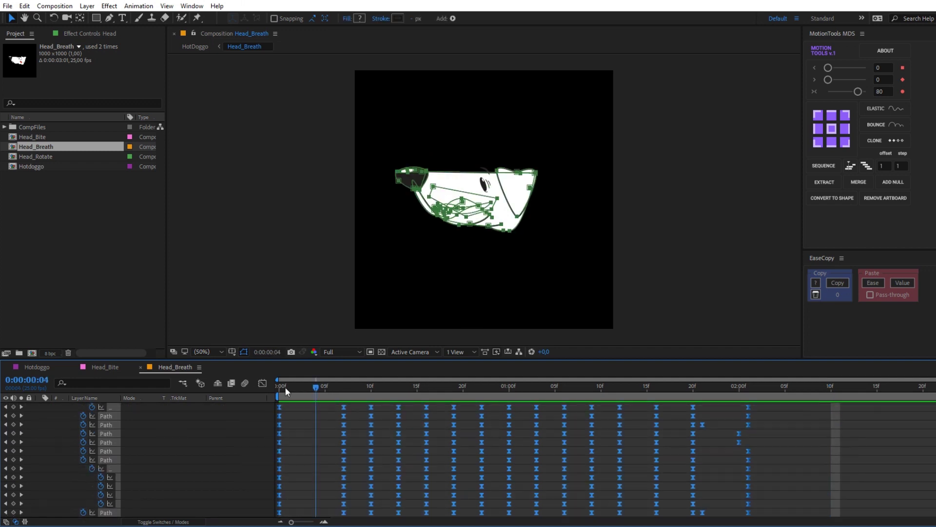
left_click_drag(880, 388, 426, 386)
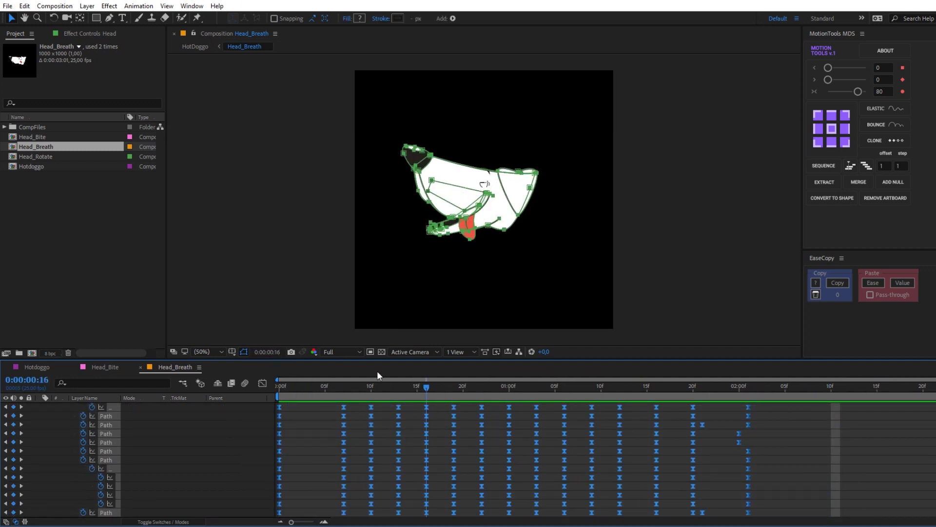
key("u")
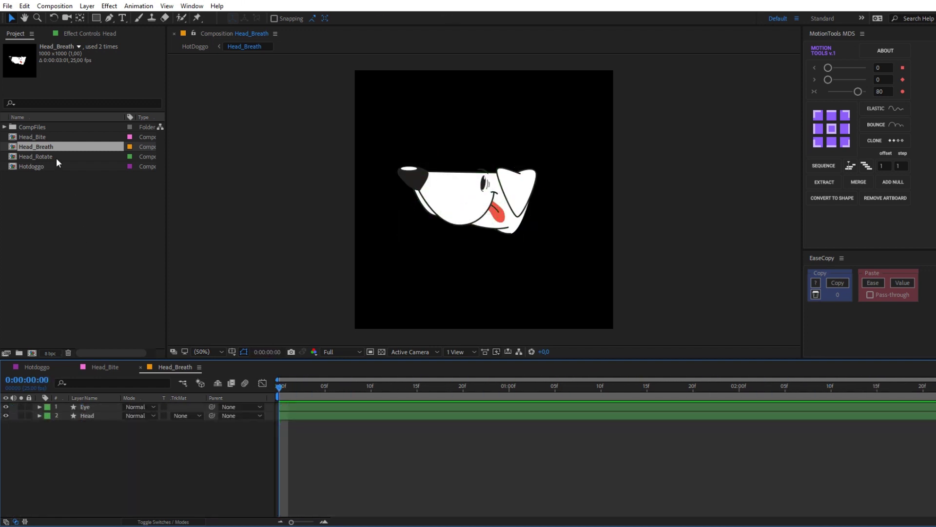
Step: Inspect Head_Rotate's path-animated head turn up to one second, then return to Hotdoggo's Head layer
double_click(55, 156)
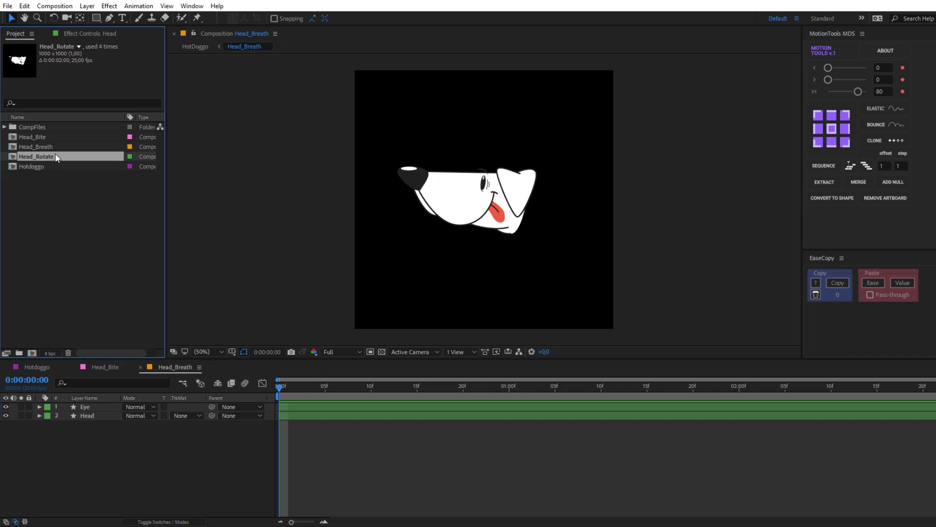
left_click(294, 416)
left_click(288, 437)
key("space")
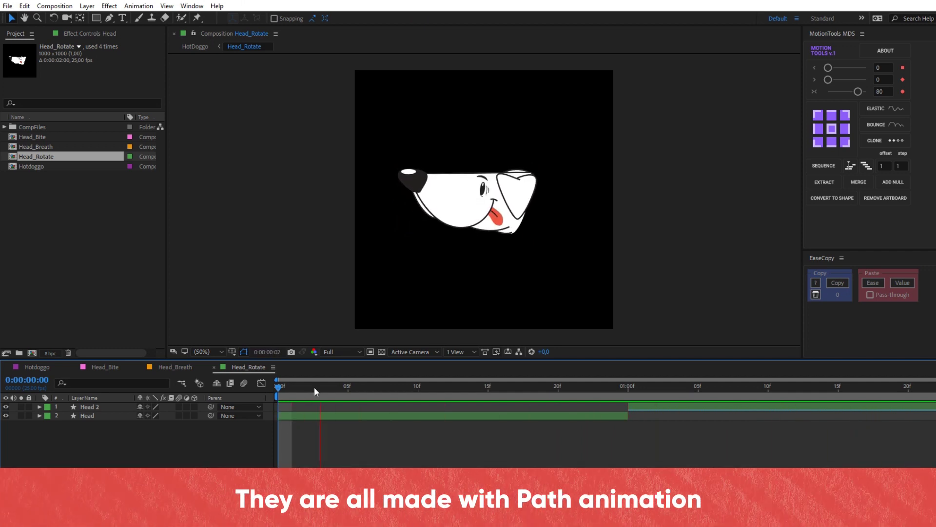
key("space")
key("ctrl+a")
key("u")
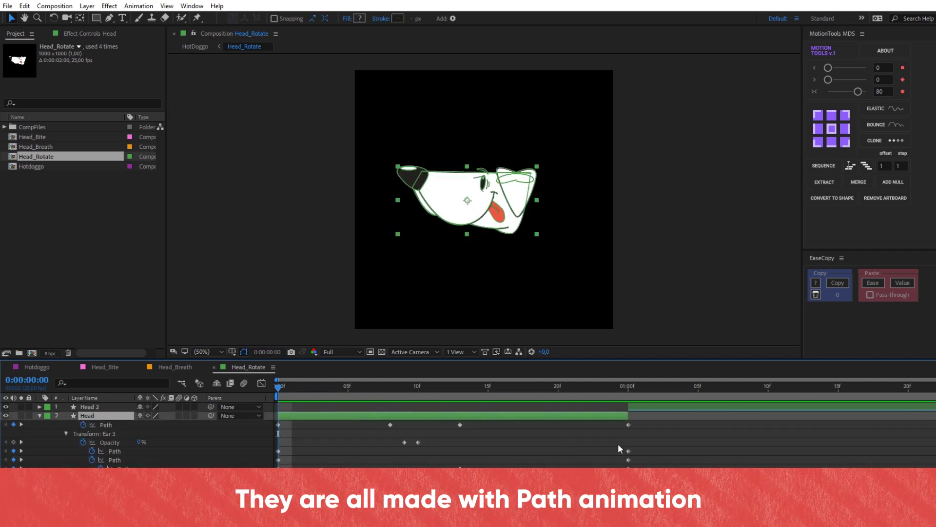
left_click_drag(278, 385, 628, 400)
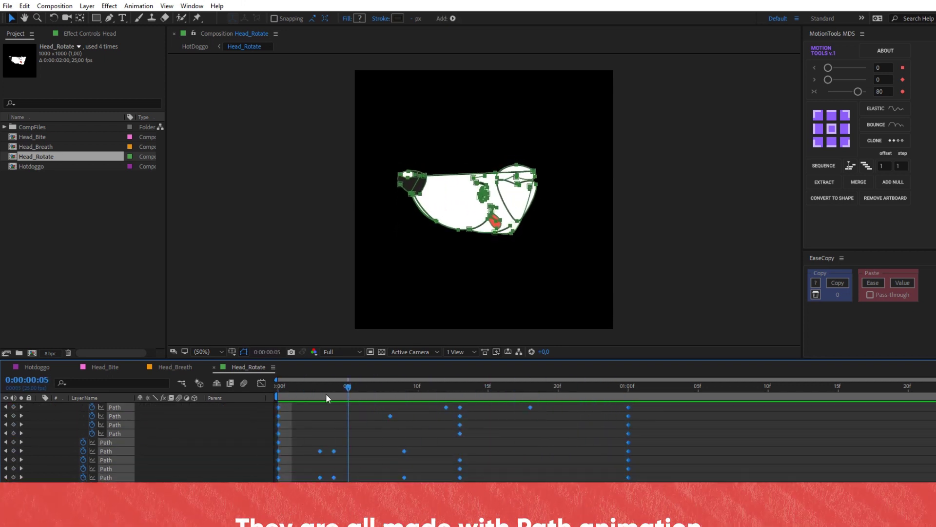
left_click_drag(628, 400, 278, 393)
left_click(47, 420)
left_click(40, 415)
left_click(50, 434)
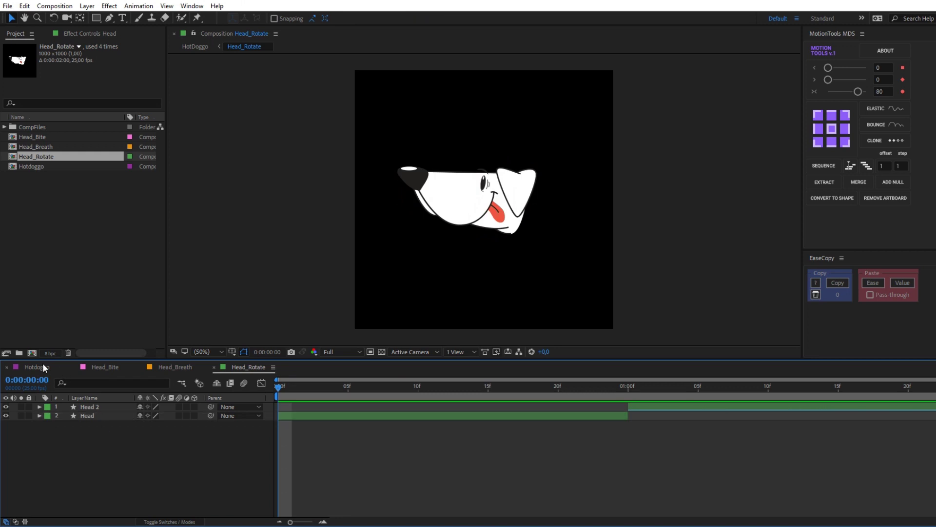
left_click(42, 366)
left_click(91, 423)
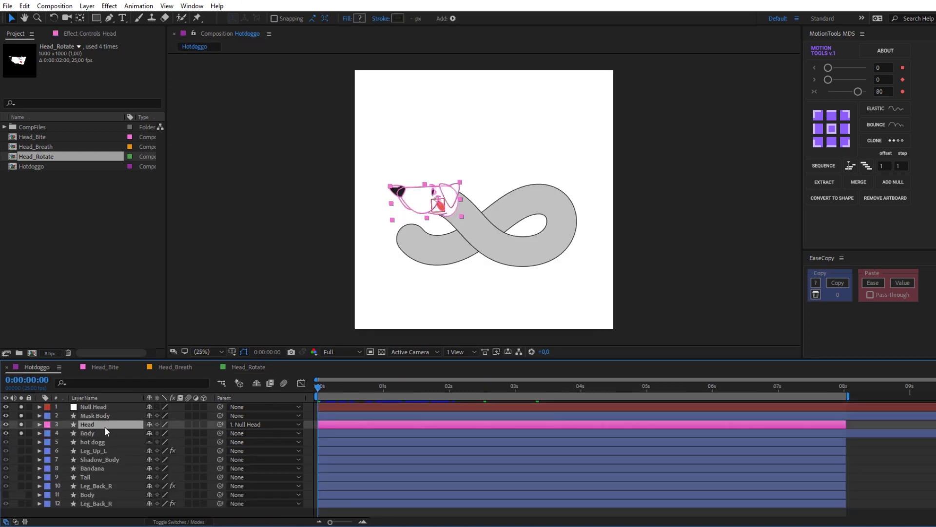
Step: Add Head_Bite as a layer above Head in Hotdoggo
left_click(39, 137)
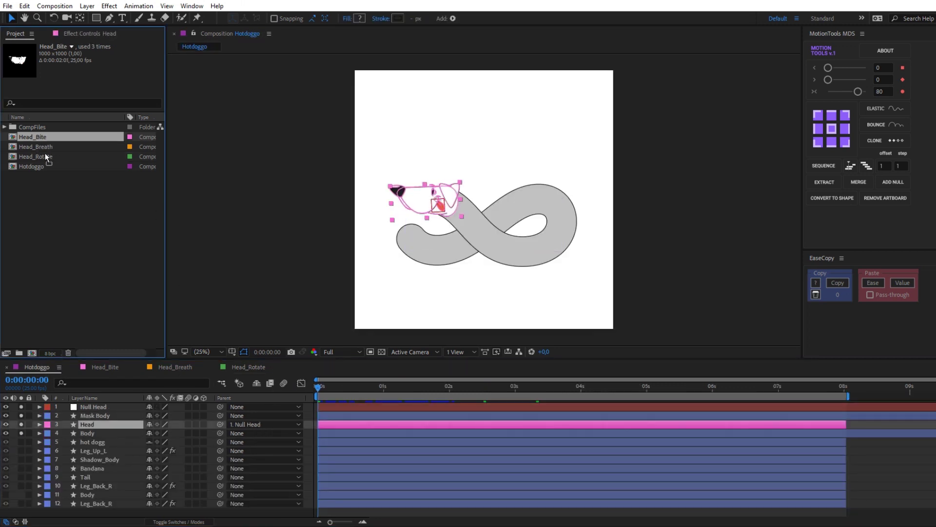
left_click_drag(98, 432, 98, 421)
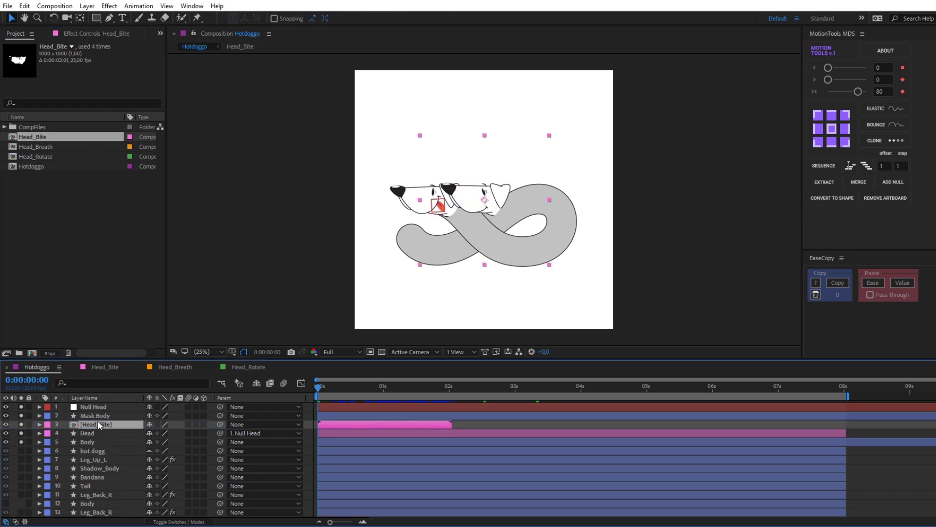
left_click(157, 424)
key("period")
key("period")
Step: Enable Time Remapping on Head_Bite, keyframe it at one second, and select both keyframes
right_click(356, 424)
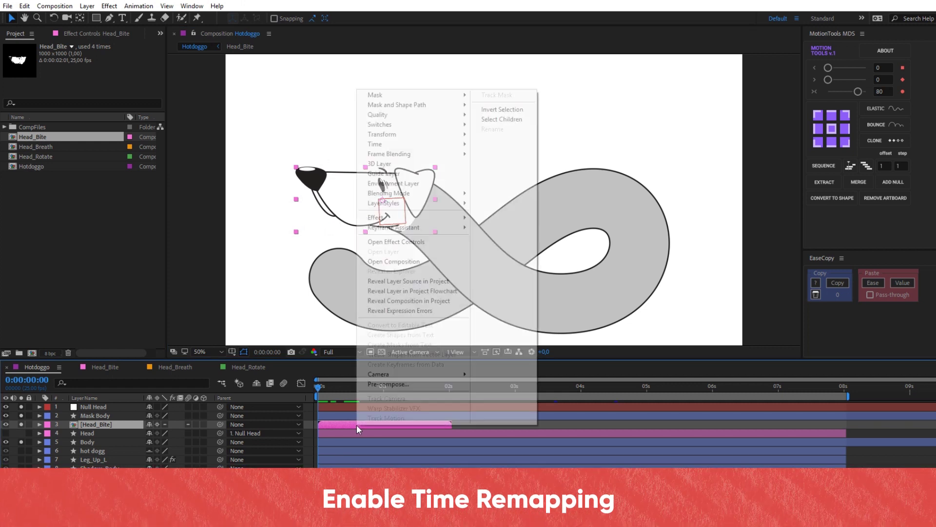
mouse_move(409, 146)
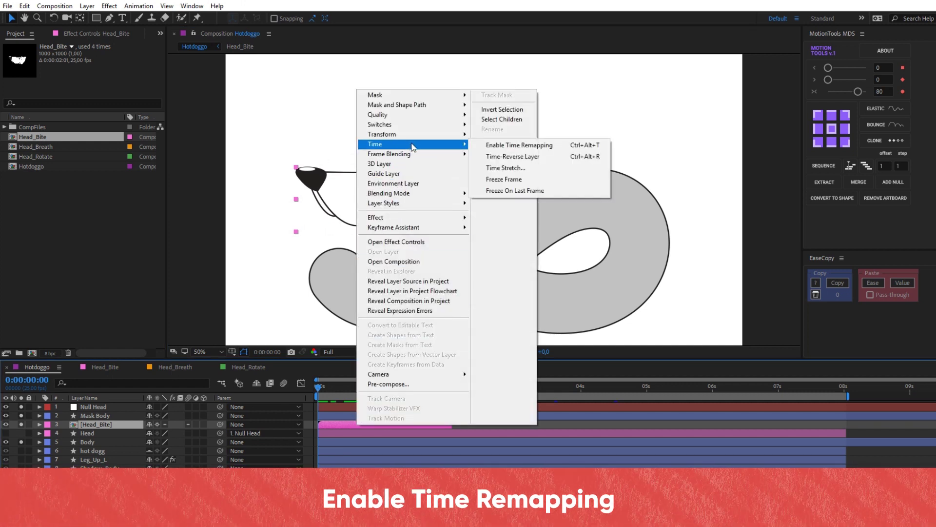
left_click(517, 145)
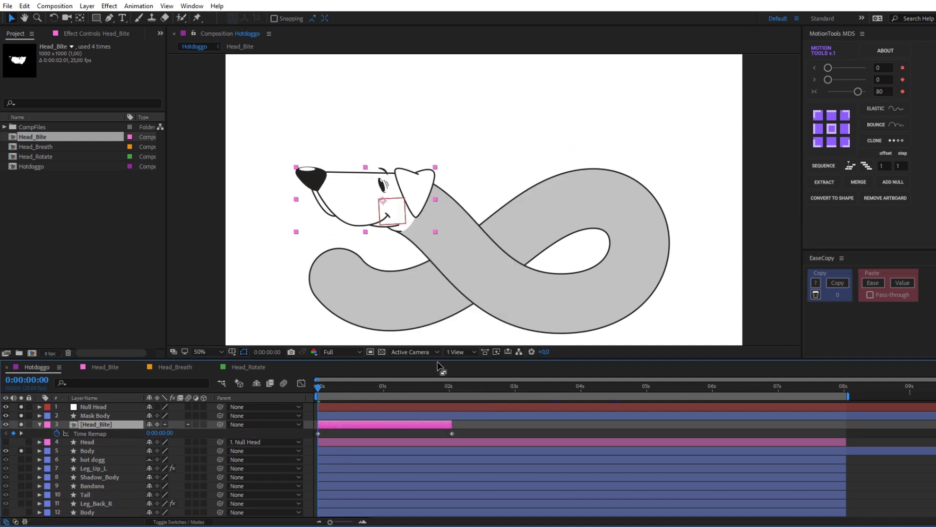
left_click(371, 388)
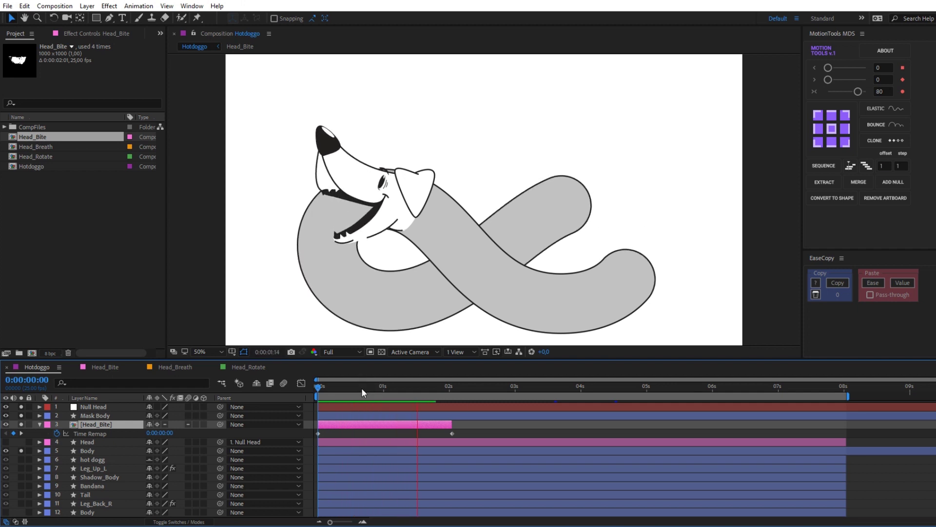
left_click(384, 388)
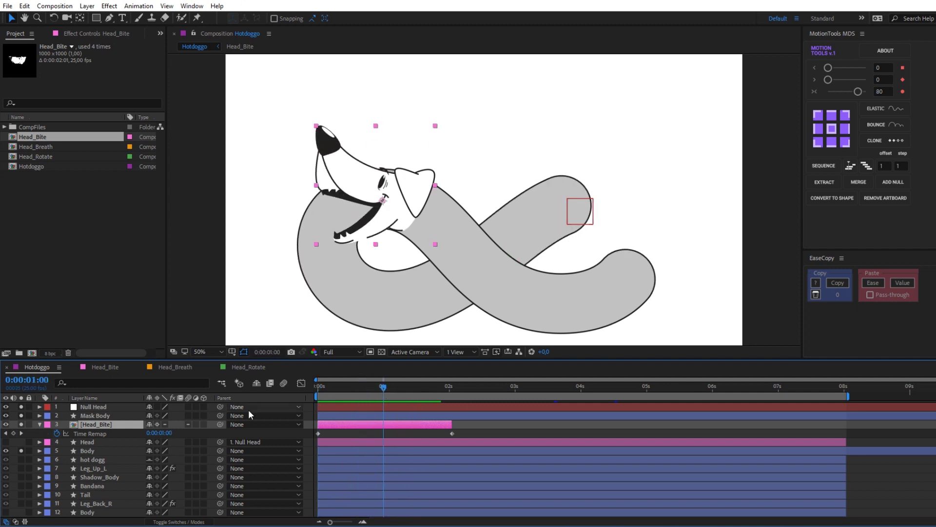
left_click(14, 433)
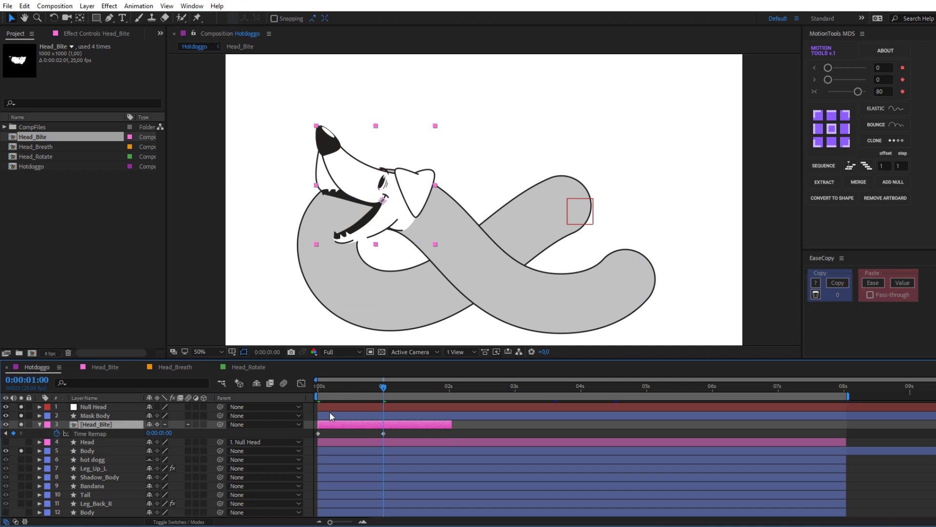
left_click_drag(393, 431, 307, 438)
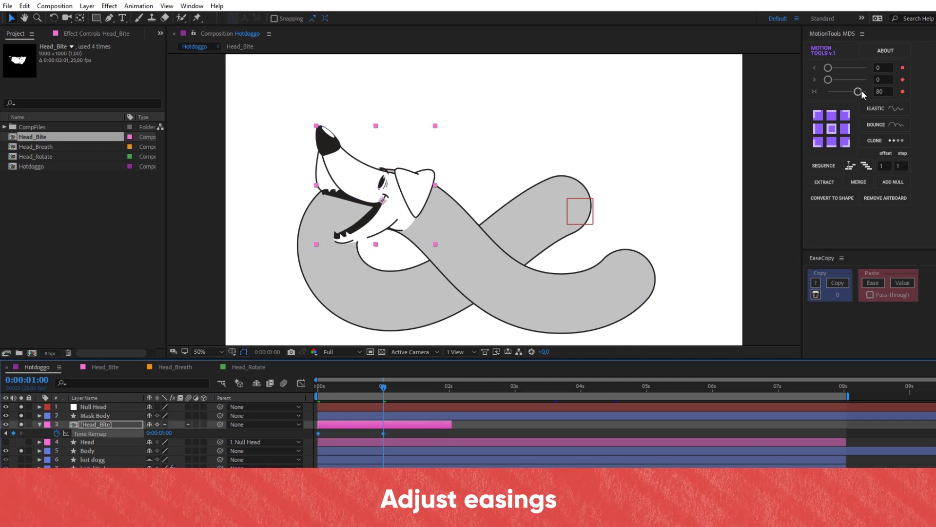
Step: Move Head_Bite's second Time Remap keyframe earlier and preview the bite
key("Home")
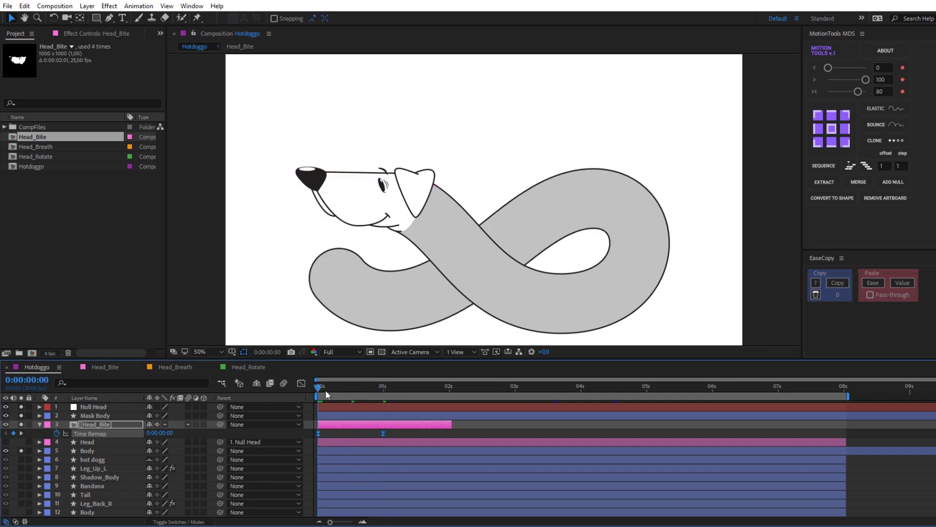
key("space")
key("space")
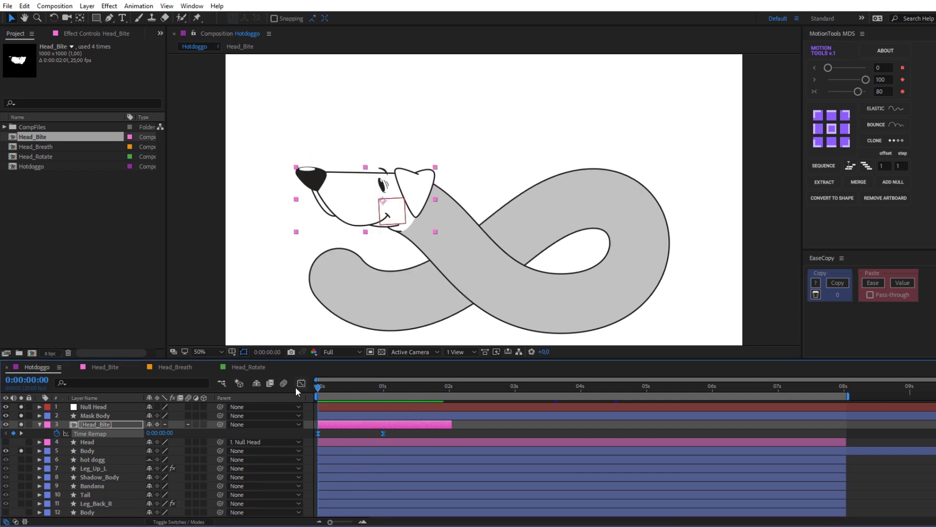
key("space")
left_click_drag(384, 433, 343, 433)
key("space")
key("space")
key("space")
Step: Parent Head_Bite to Null Head and place a duplicate at around 4 seconds
left_click_drag(219, 424, 93, 405)
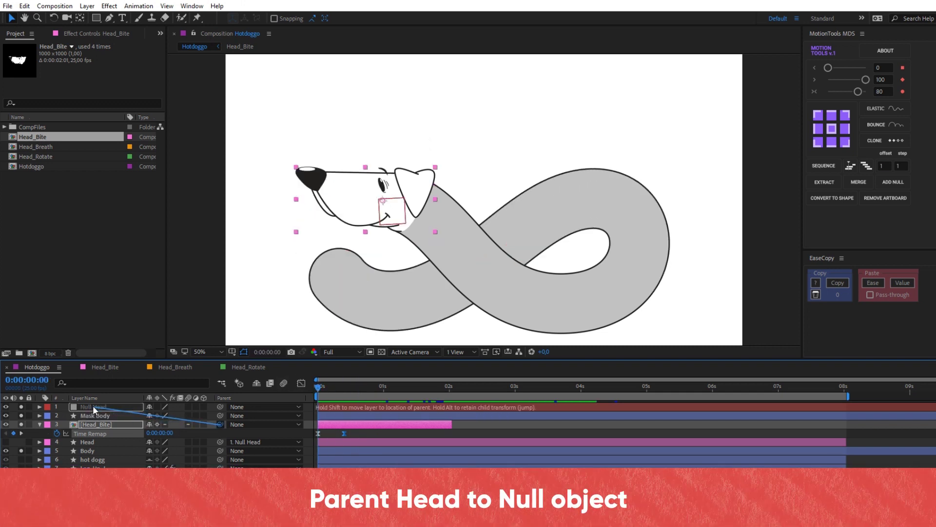
mouse_move(371, 424)
left_mouse_down()
mouse_move(344, 420)
mouse_move(761, 424)
left_mouse_up()
key("ctrl+d")
mouse_move(605, 388)
left_mouse_down()
mouse_move(557, 386)
mouse_move(609, 397)
left_mouse_up()
key("alt+bracketleft")
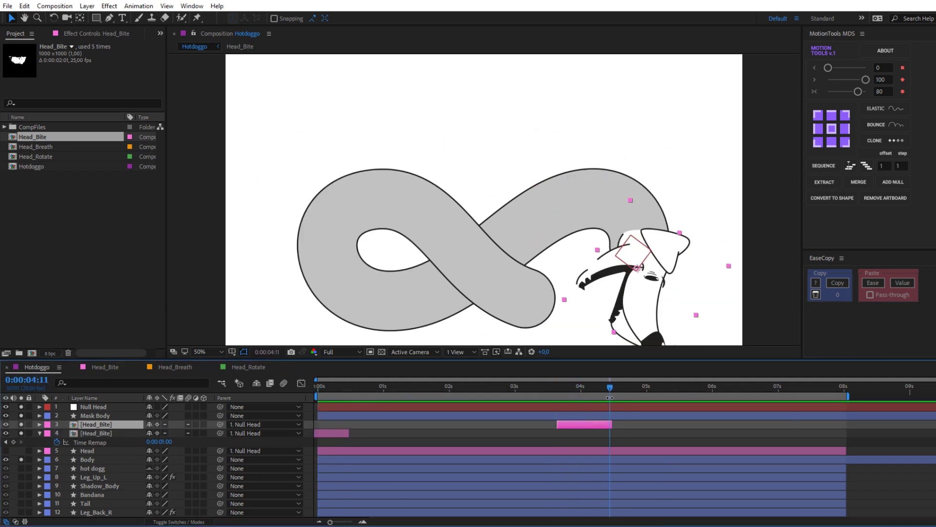
Step: Place a third Head_Bite copy near the end of the timeline
left_click(339, 433)
key("ctrl+d")
left_click_drag(338, 433, 834, 433)
key("Home")
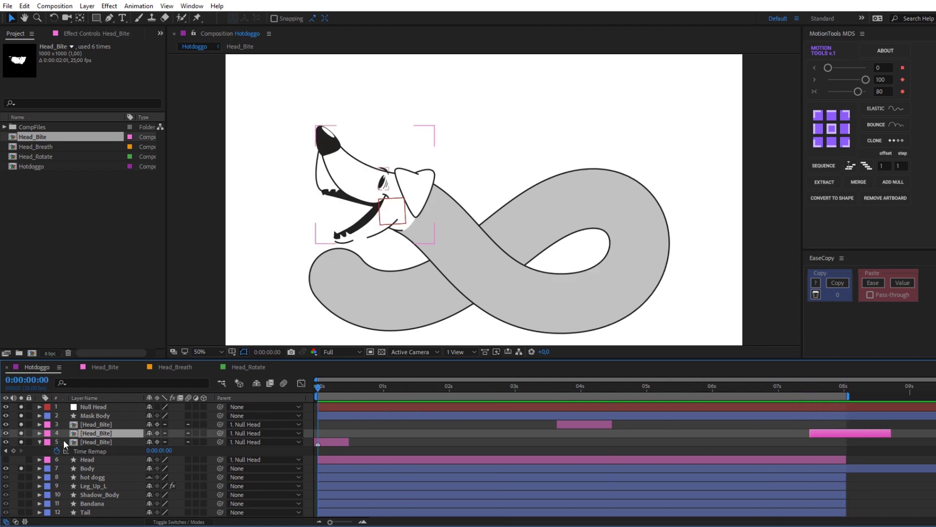
left_click(41, 442)
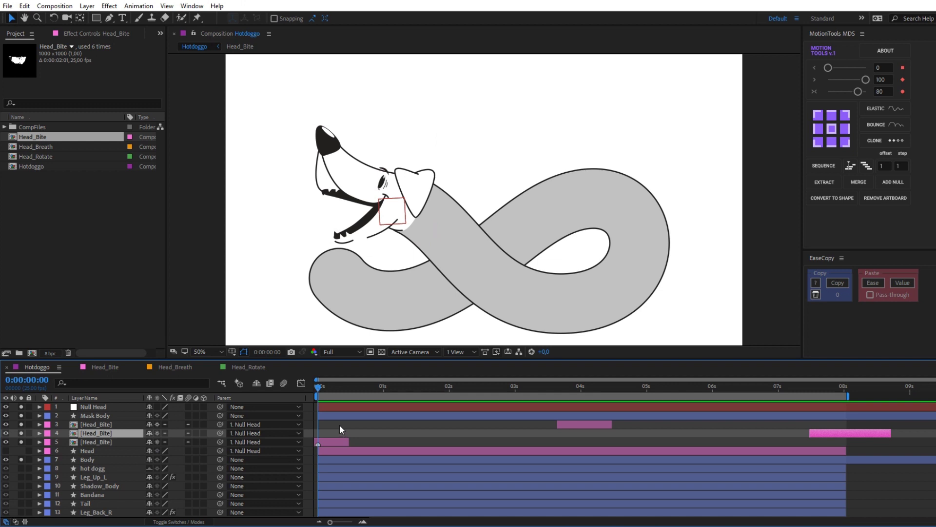
left_click(340, 425)
Step: Add Head_Rotate on the neck, enable Time Remapping, and parent it to Null Head
mouse_move(42, 156)
left_mouse_down()
mouse_move(200, 409)
mouse_move(236, 435)
left_mouse_up()
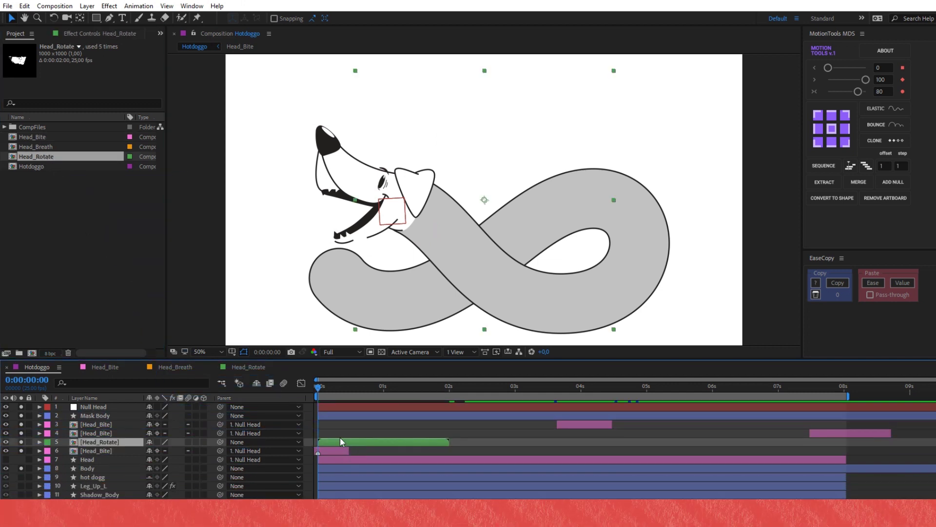
left_click_drag(466, 202, 371, 208)
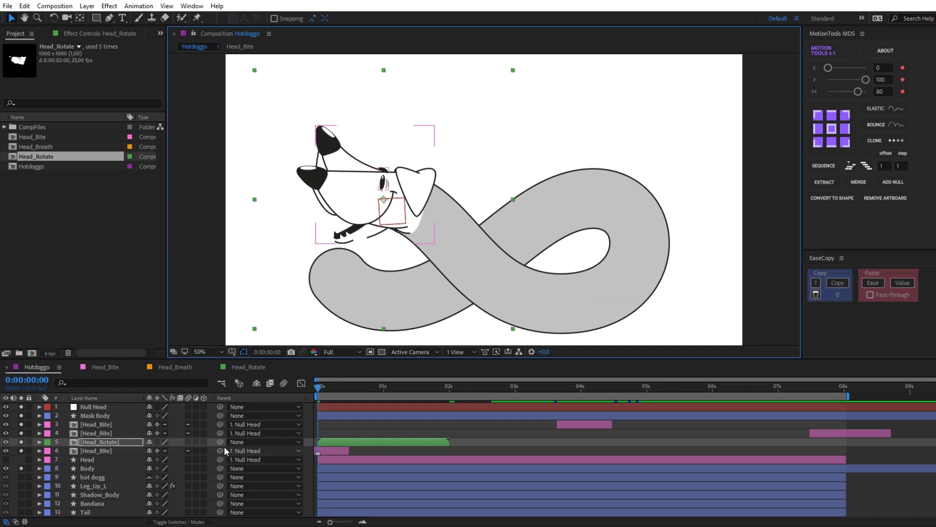
right_click(127, 441)
mouse_move(229, 160)
left_click(261, 163)
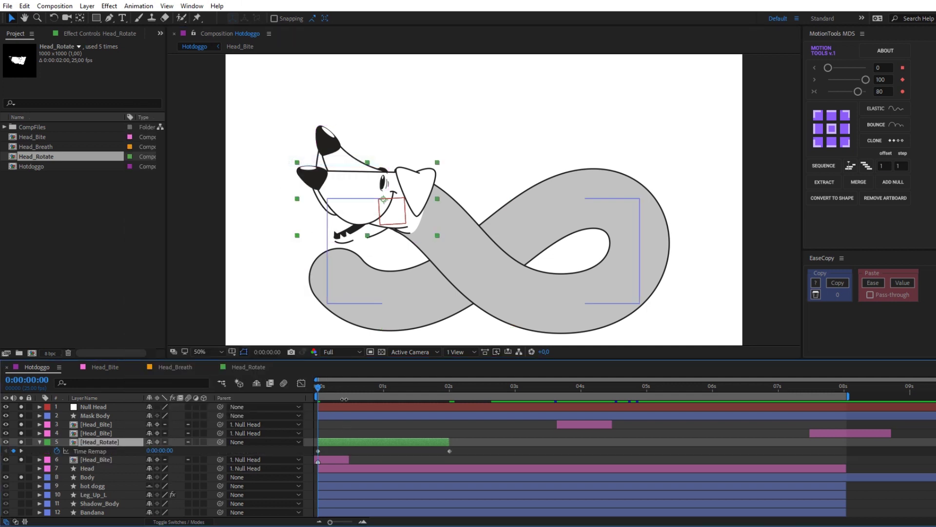
left_click_drag(339, 442, 370, 443)
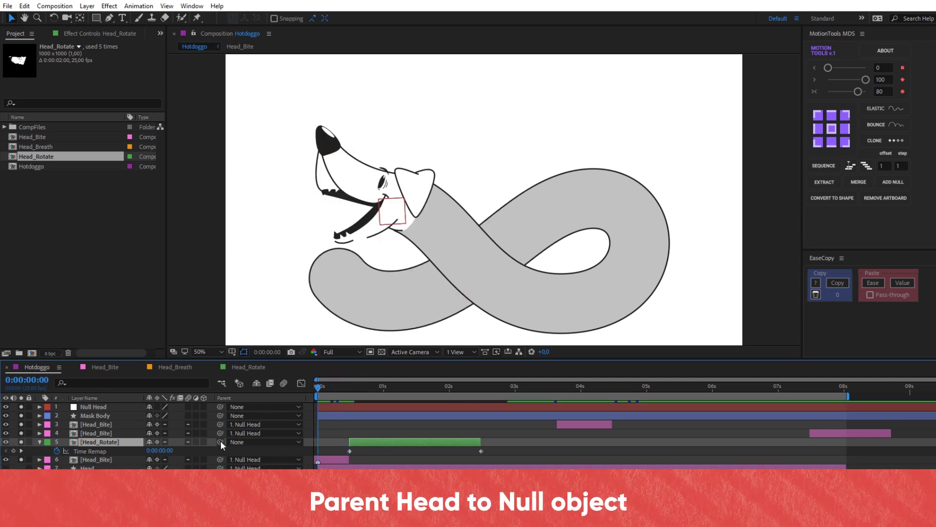
left_click_drag(220, 441, 128, 407)
left_click(322, 387)
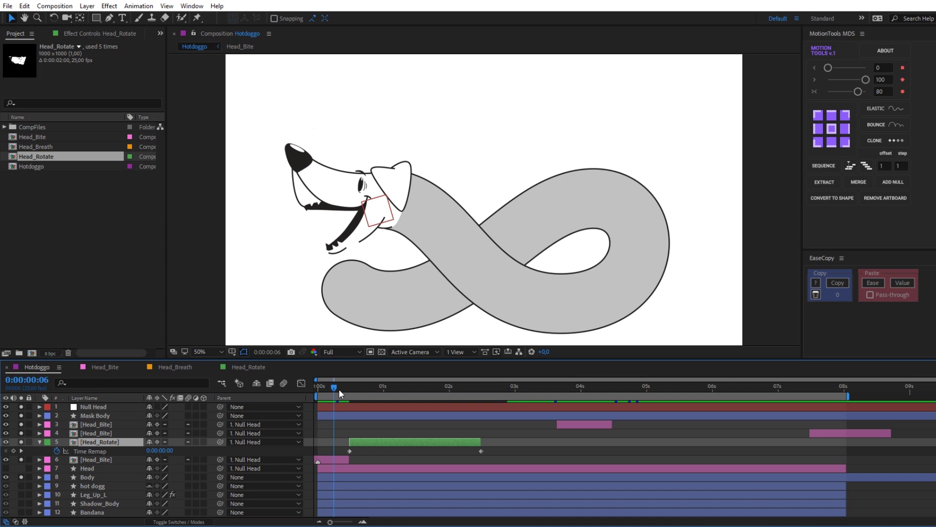
Step: Start Head_Rotate a few frames earlier and shorten the rotation via its end keyframe
left_click_drag(328, 388, 349, 390)
key("equal")
key("equal")
mouse_move(376, 441)
left_mouse_down()
mouse_move(344, 439)
mouse_move(460, 442)
left_mouse_up()
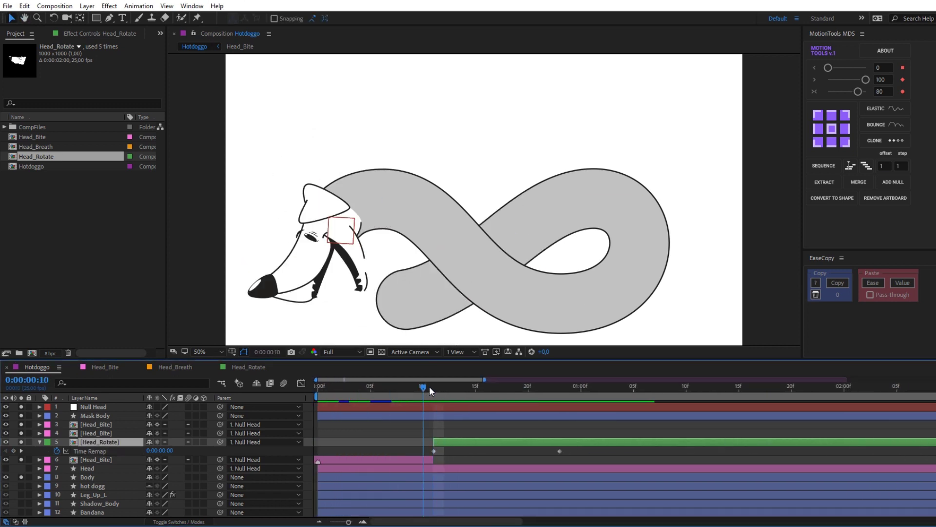
left_click_drag(429, 386, 444, 386)
left_click_drag(559, 451, 455, 451)
key("space")
key("space")
key("Page_Down")
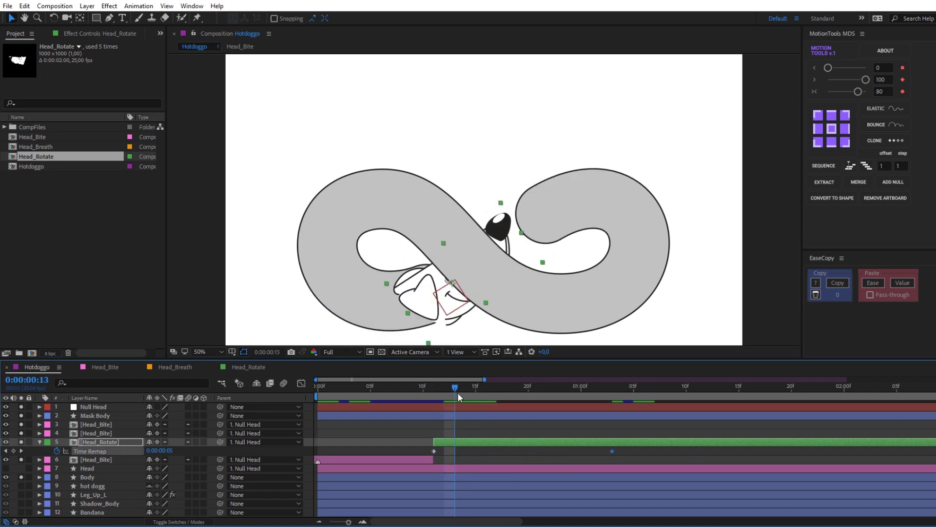
Step: Refine Head_Rotate's Time Remap keyframes around frame 24 and preview up to 1 second
left_click_drag(456, 394, 577, 406)
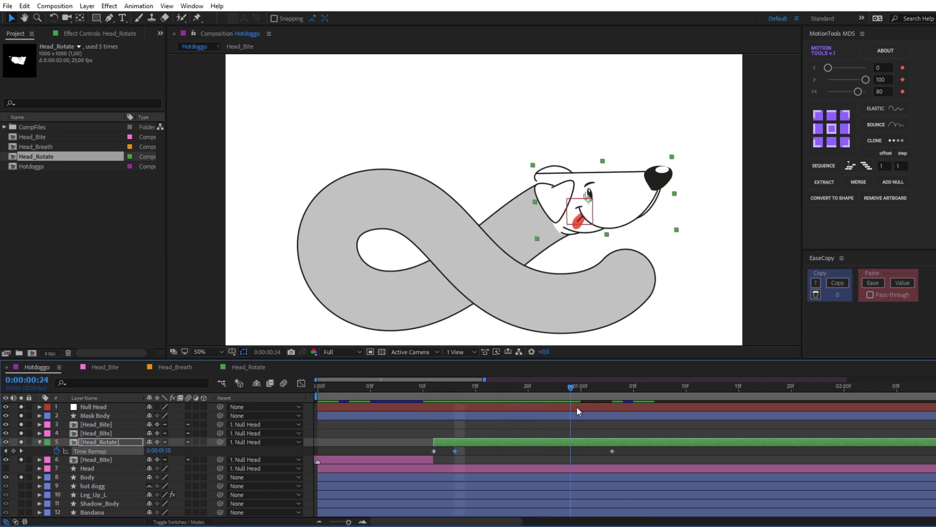
mouse_move(612, 451)
left_mouse_down()
mouse_move(712, 448)
mouse_move(539, 451)
left_mouse_up()
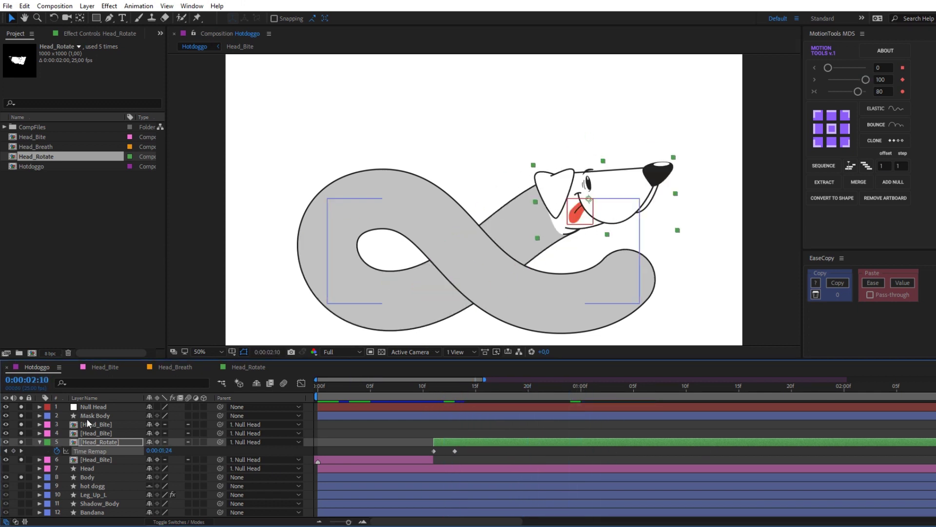
left_click_drag(538, 386, 499, 388)
left_click_drag(539, 451, 581, 450)
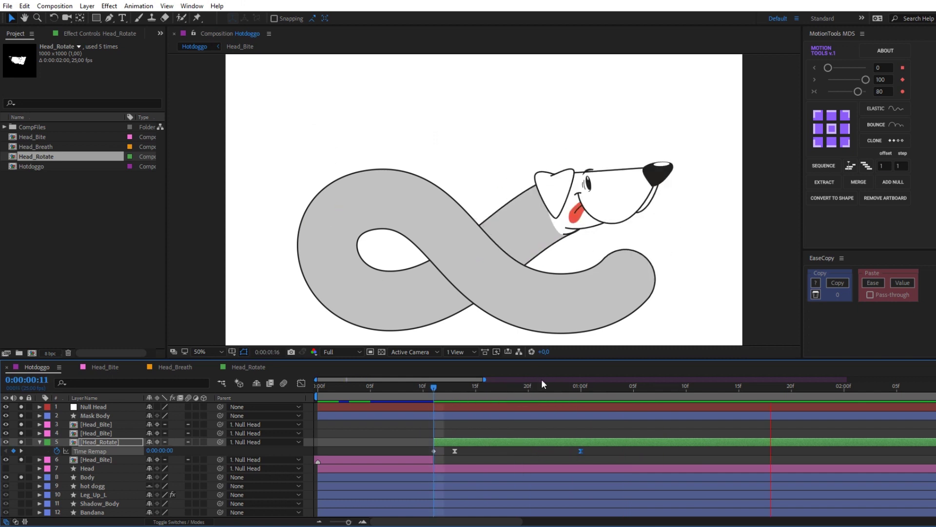
key("comma")
key("space")
left_click_drag(371, 387, 339, 387)
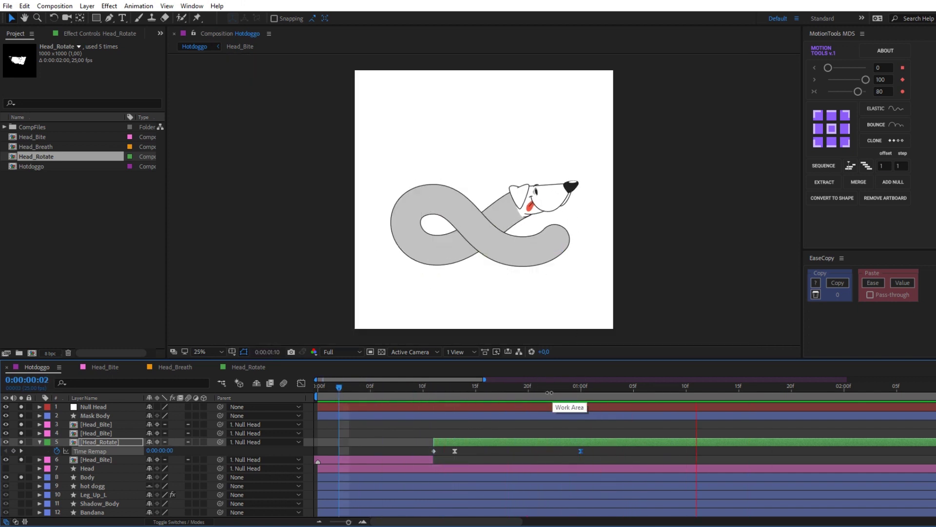
key("Home")
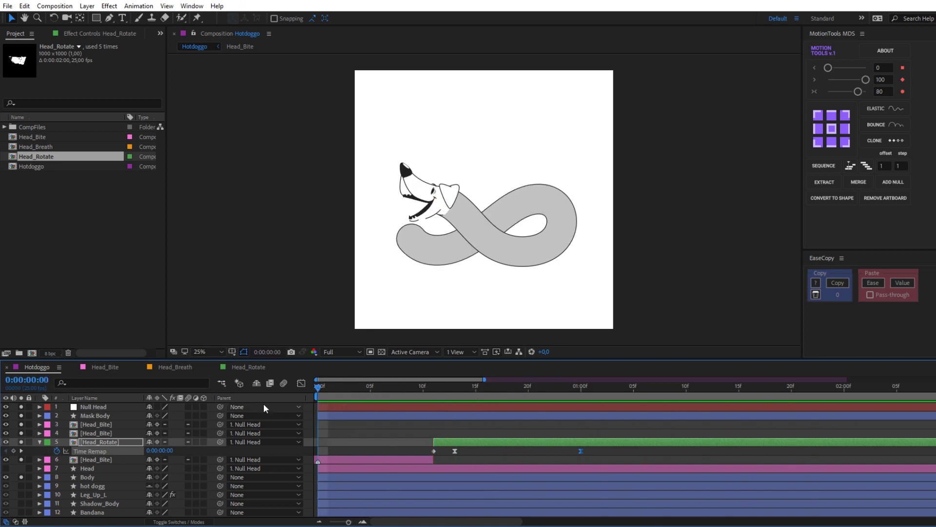
left_click(582, 388)
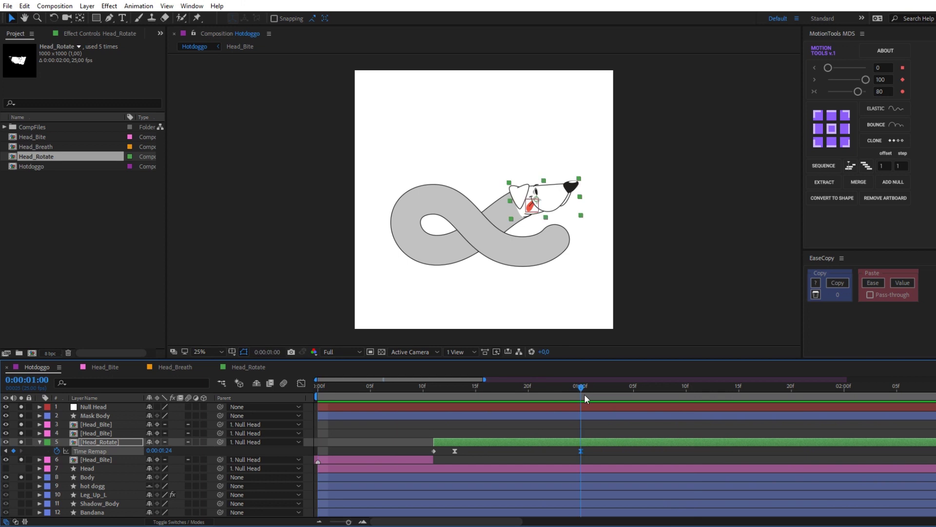
Step: Trim Head_Rotate to end at 1 second and add Head_Breath to Hotdoggo
left_click_drag(866, 442, 593, 456)
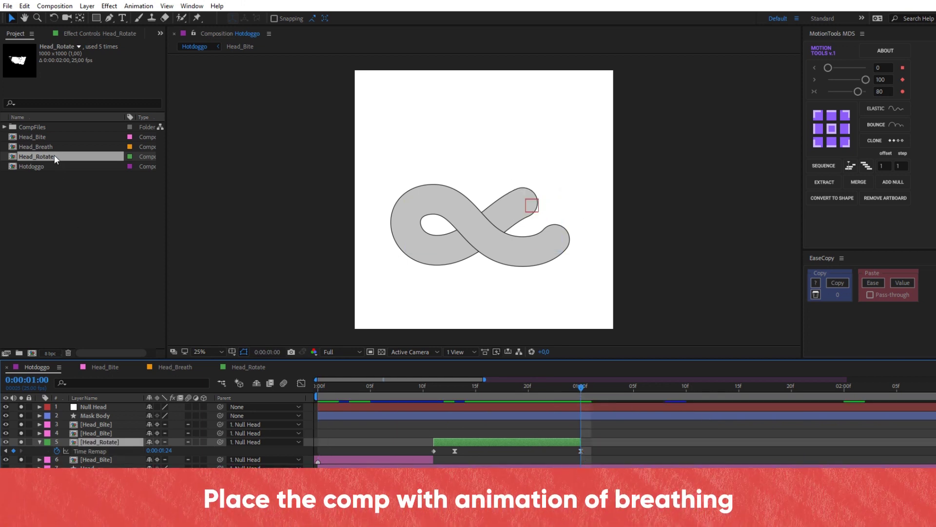
left_click(67, 148)
mouse_move(67, 154)
left_mouse_down()
mouse_move(625, 437)
mouse_move(601, 446)
mouse_move(353, 441)
left_mouse_up()
key("period")
key("period")
Step: Collapse transformations on Head_Breath, parent it to Null Head, and start it after Head_Rotate
left_click(157, 441)
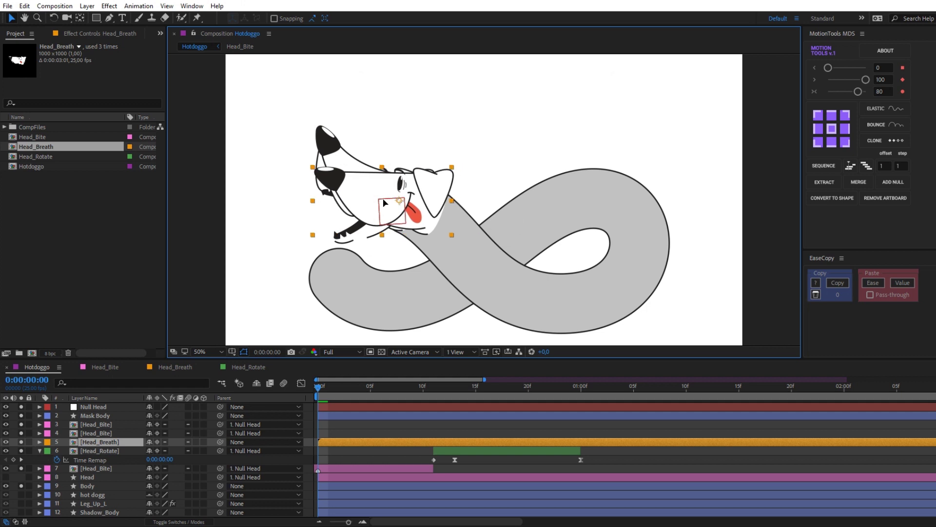
left_click(245, 442)
left_click(272, 249)
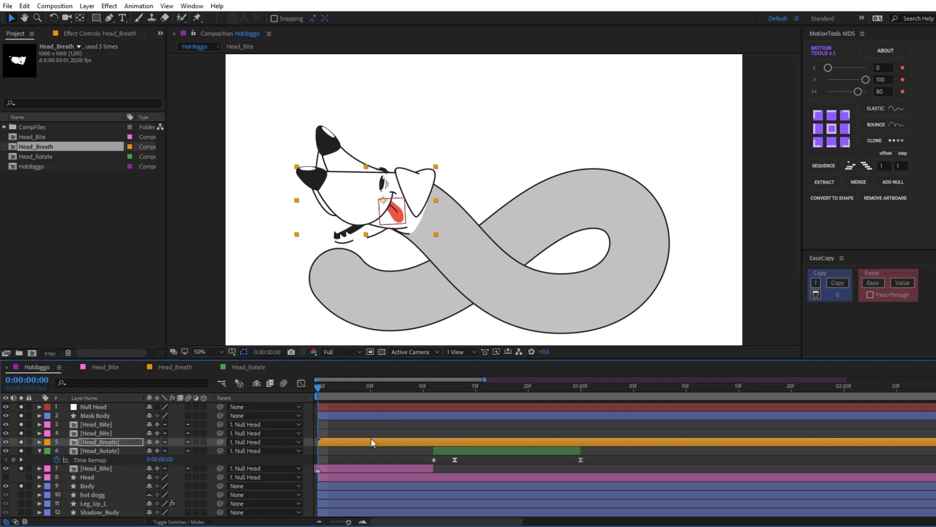
left_click_drag(370, 441, 600, 443)
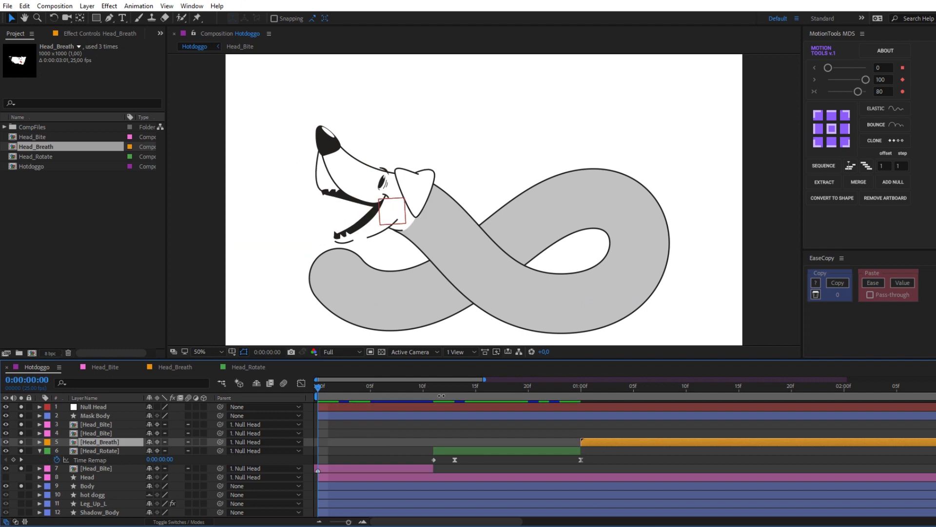
Step: Preview the head animation, confirming Head_Breath runs until 3:16
key("space")
key("minus")
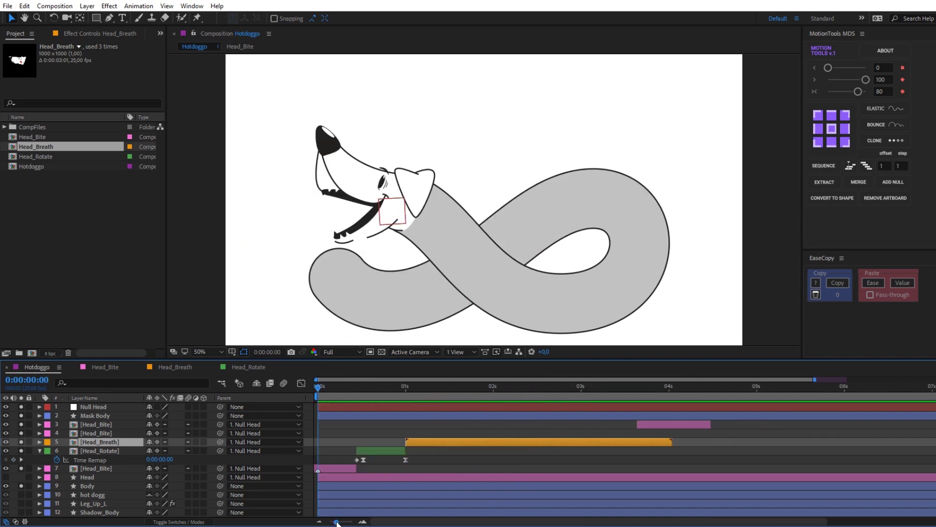
left_click(637, 389)
left_click_drag(640, 389, 712, 411)
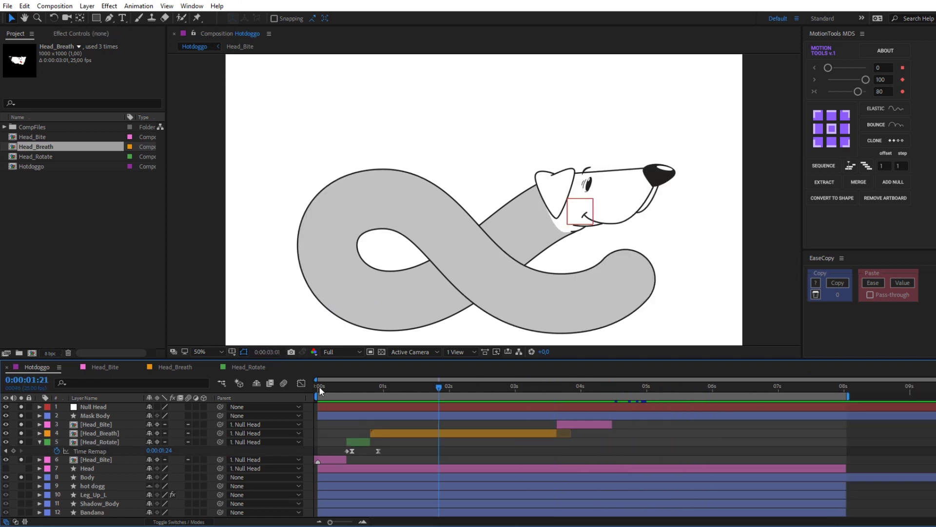
left_click(320, 388)
key("space")
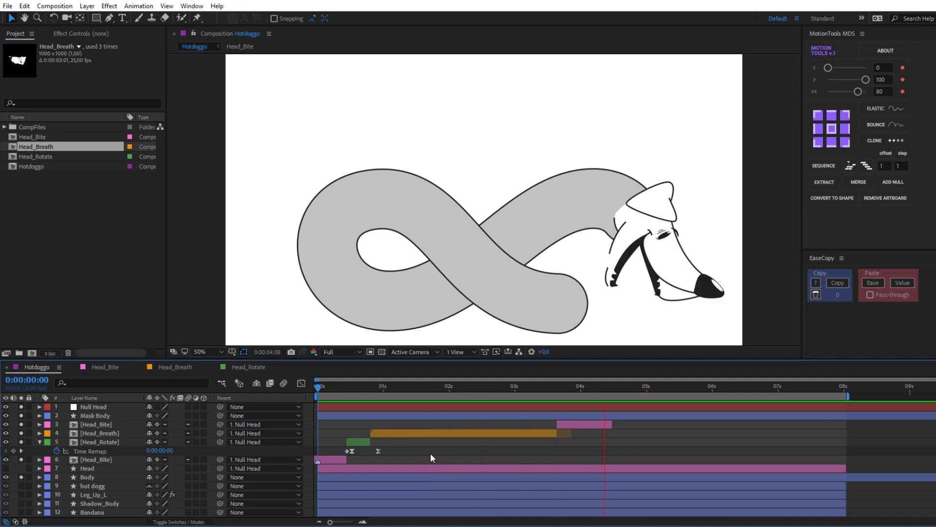
left_click(557, 388)
Step: Duplicate the Head_Bite, Head_Breath and Head_Rotate layers below Null Head and shift them about 2 seconds later
left_click_drag(561, 445, 560, 422)
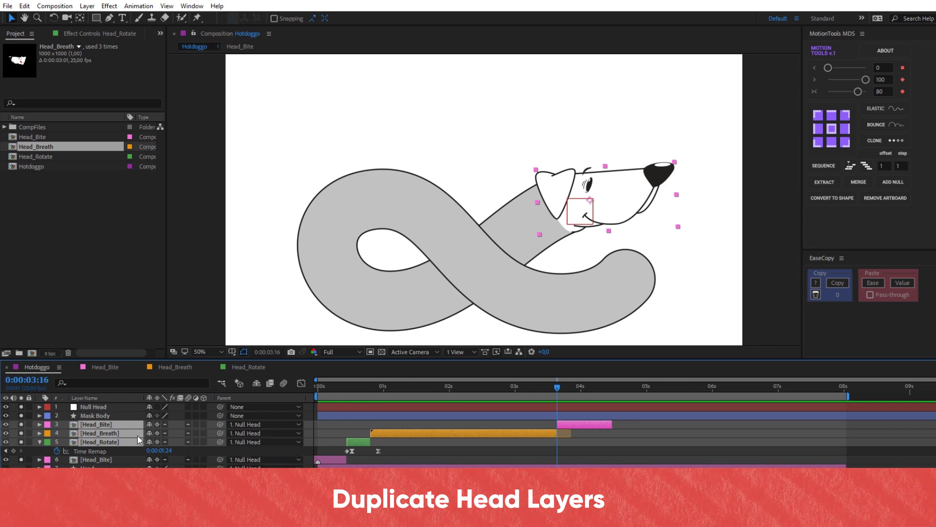
key("ctrl+d")
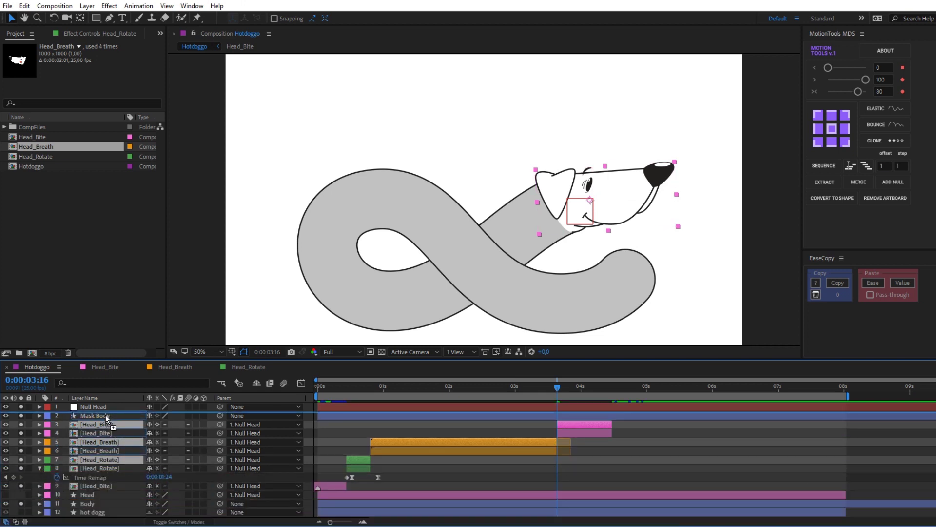
left_click_drag(103, 422, 105, 413)
left_click_drag(359, 432, 627, 433)
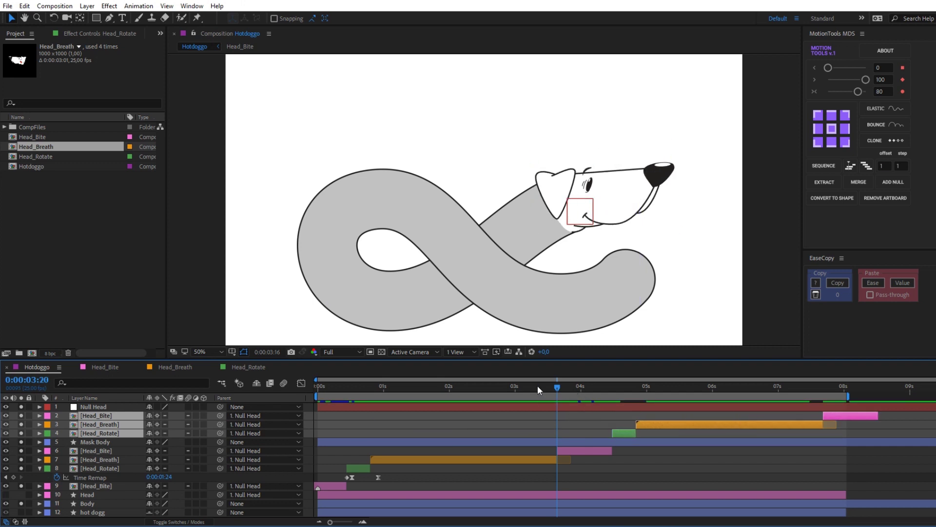
Step: Preview the full head animation from the start
key("Home")
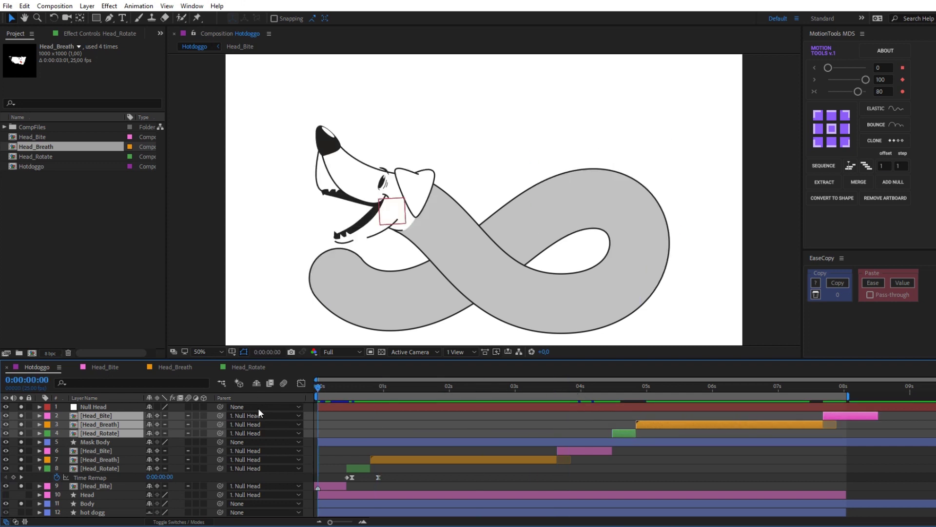
left_click(390, 287)
key("space")
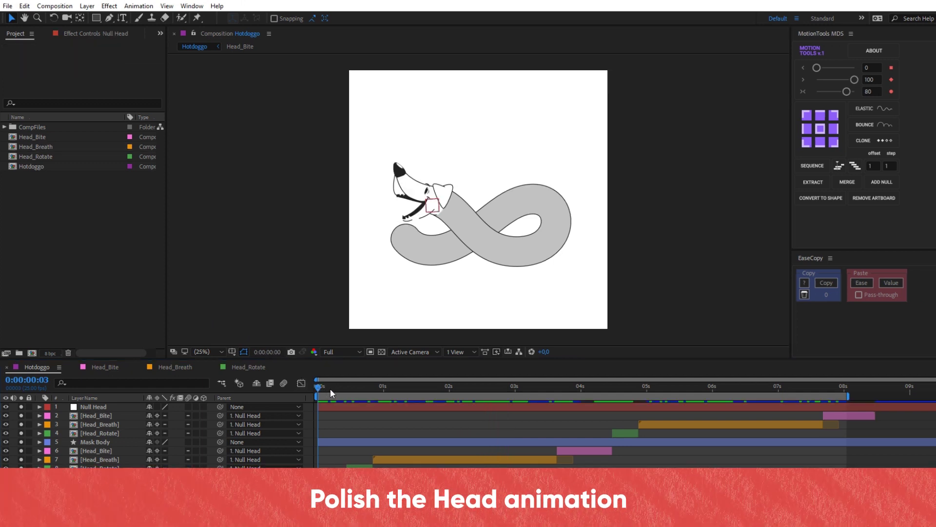
Step: Keyframe Head_Rotate layer 8's Position at frames 11–21, nudging the head, and Easy Ease them
left_click_drag(330, 388, 350, 391)
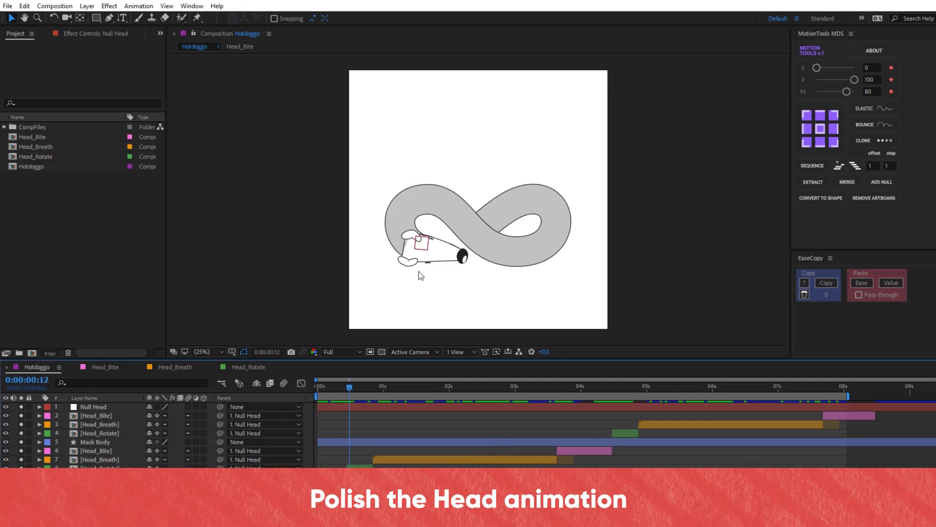
key("period")
left_click(362, 469)
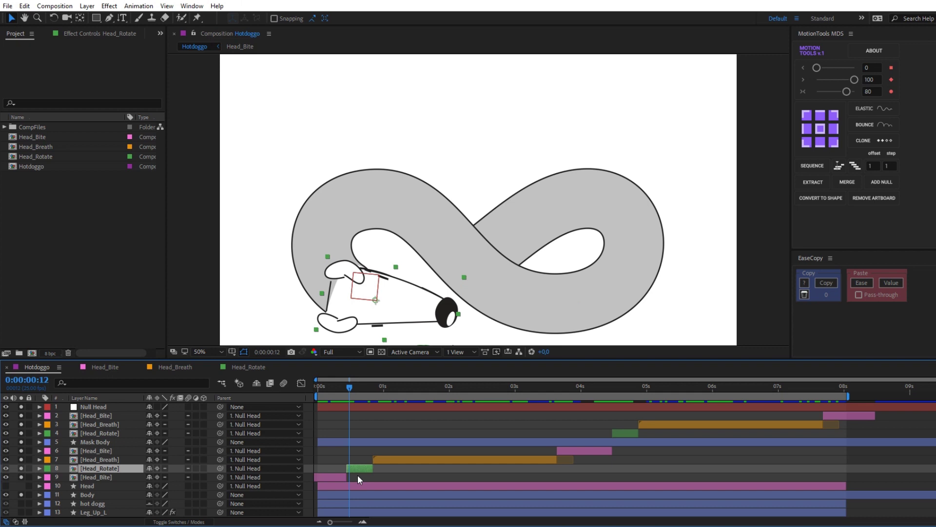
key("p")
left_click(346, 388)
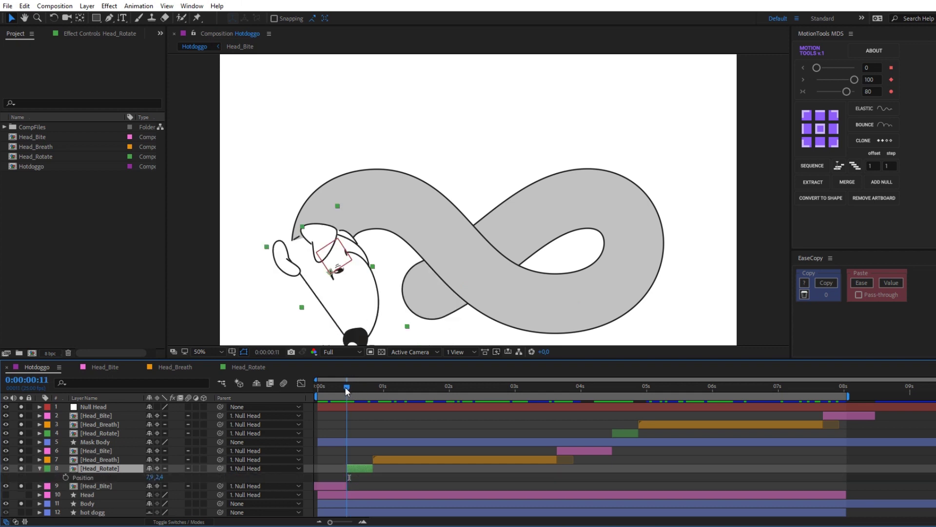
left_click(65, 478)
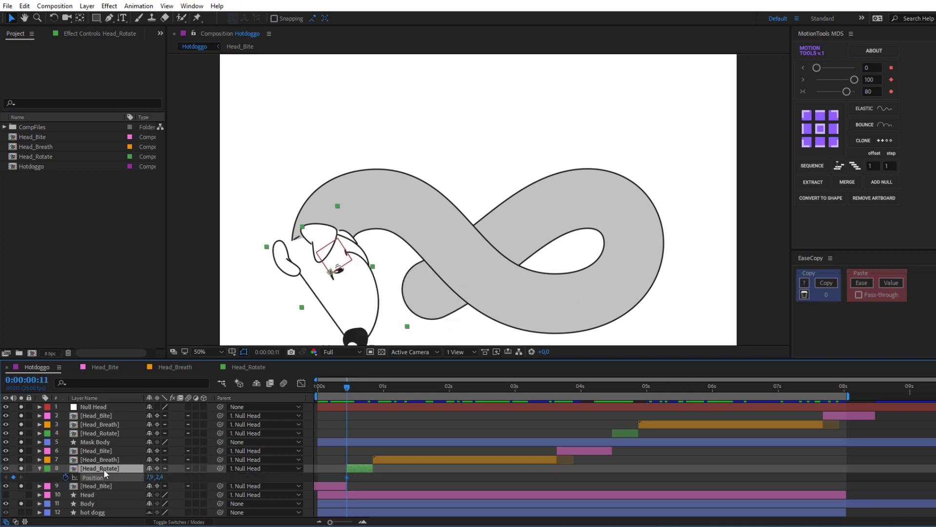
left_click(373, 389)
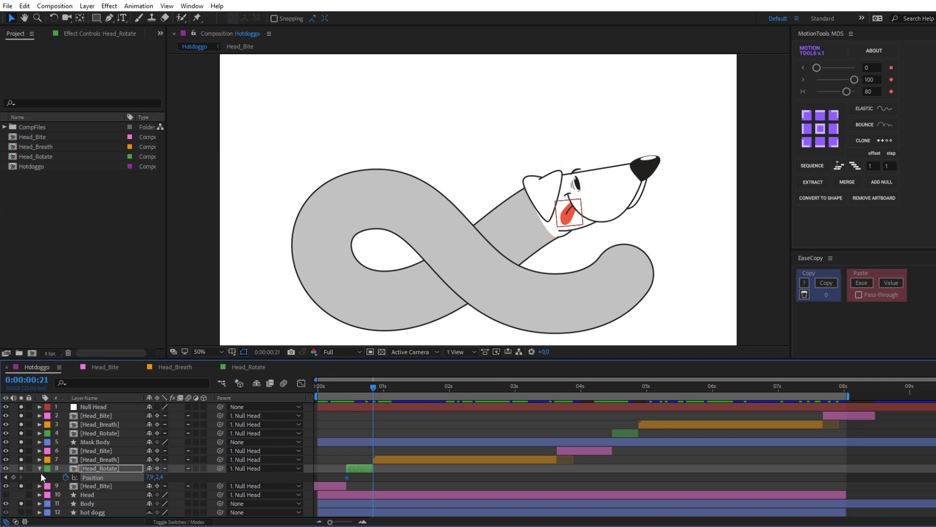
left_click_drag(367, 388, 350, 391)
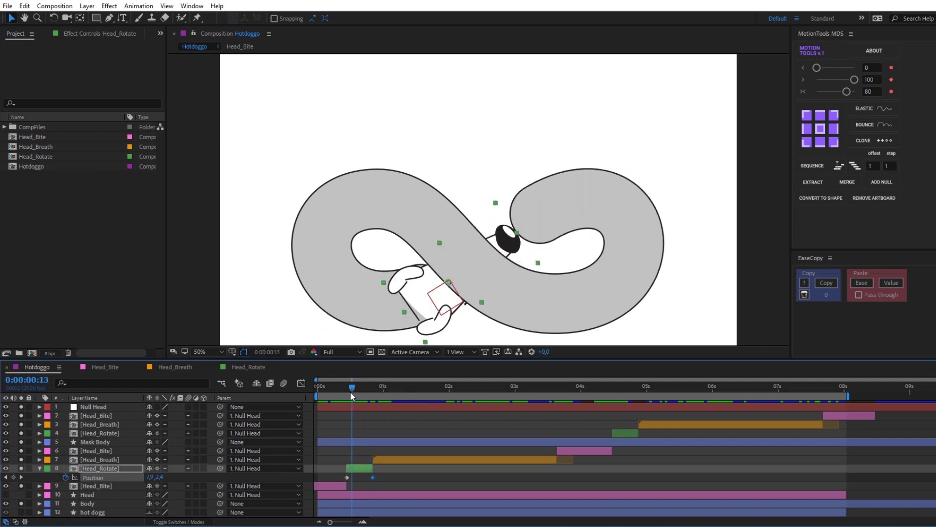
key("Up")
key("Up")
key("Up")
key("Right")
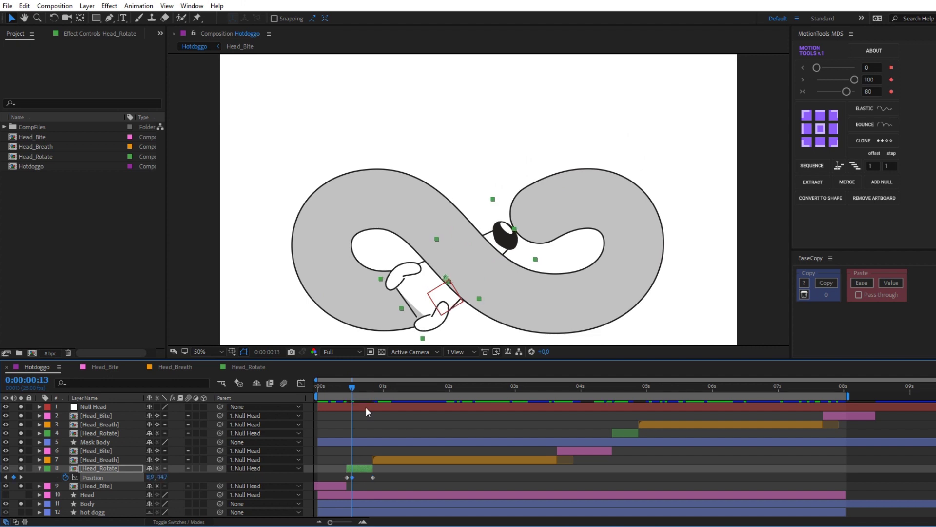
left_click_drag(341, 480, 378, 452)
key("F9")
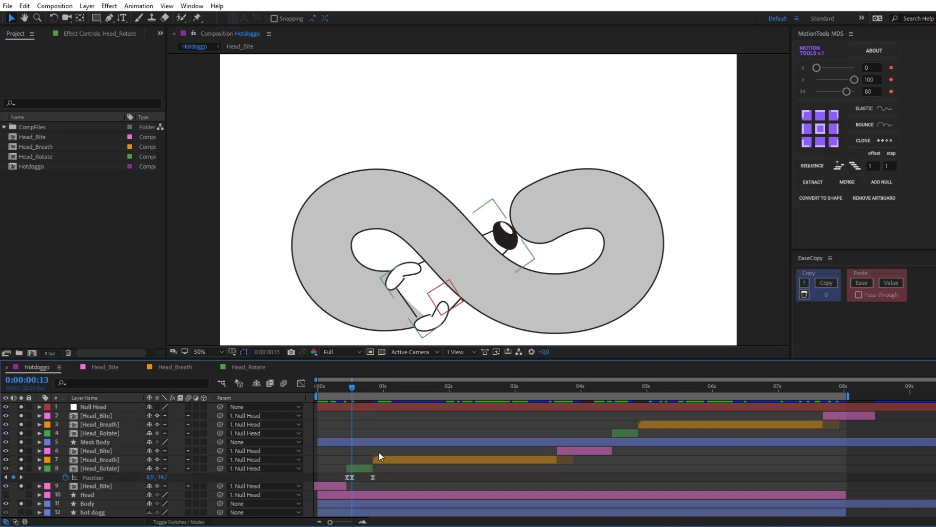
Step: Add eased Position keyframes to layer 4's Head_Rotate near 4:12, then preview
left_click(613, 391)
left_click(619, 433)
key("p")
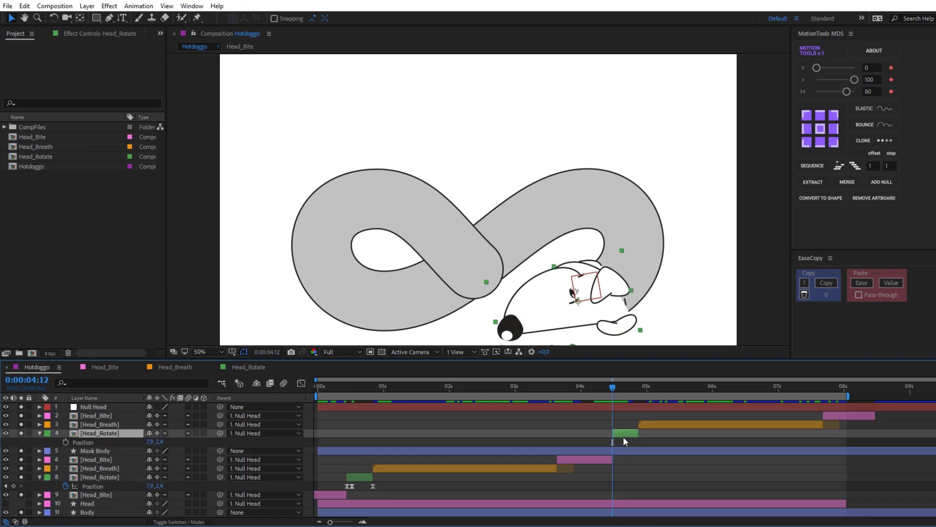
left_click(63, 443)
key("ctrl+v")
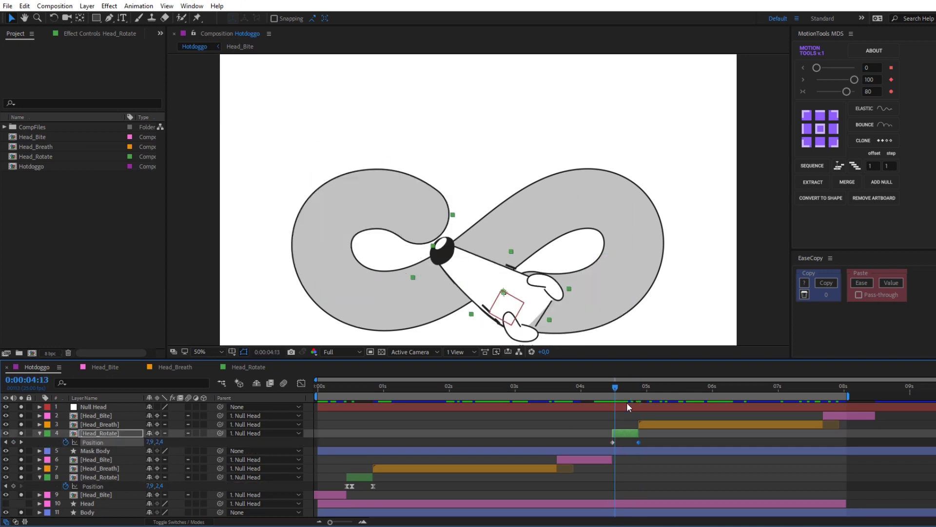
left_click(645, 440)
key("space")
key("comma")
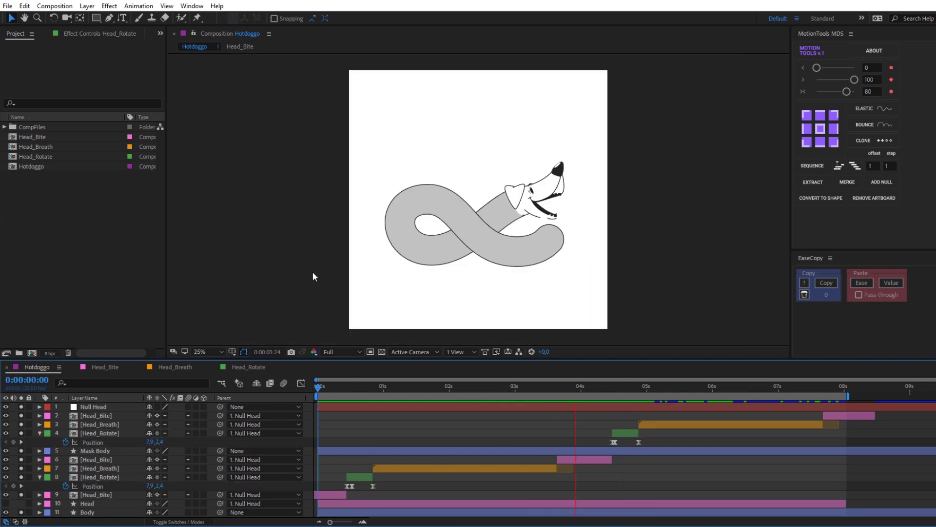
left_click(39, 433)
Step: Apply the CC Bend It effect to the Head_Rotate layer
left_click(40, 468)
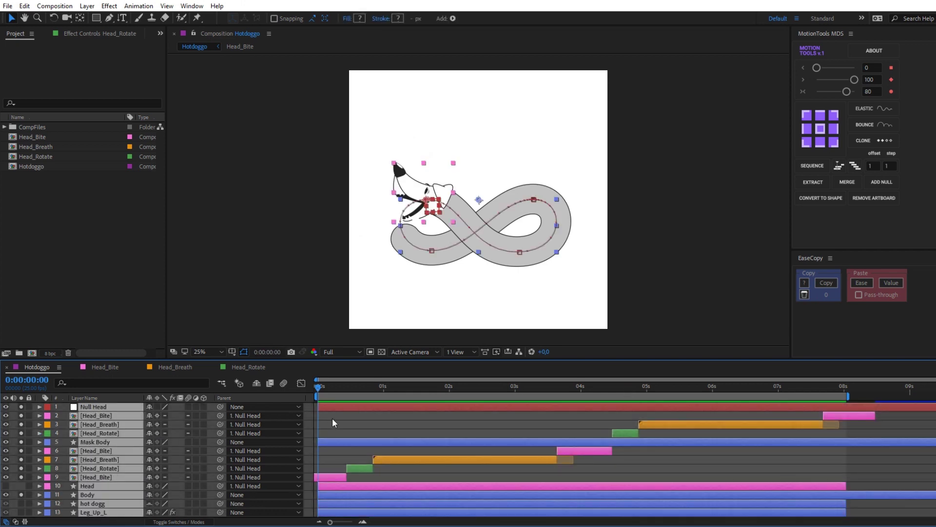
left_click(353, 467)
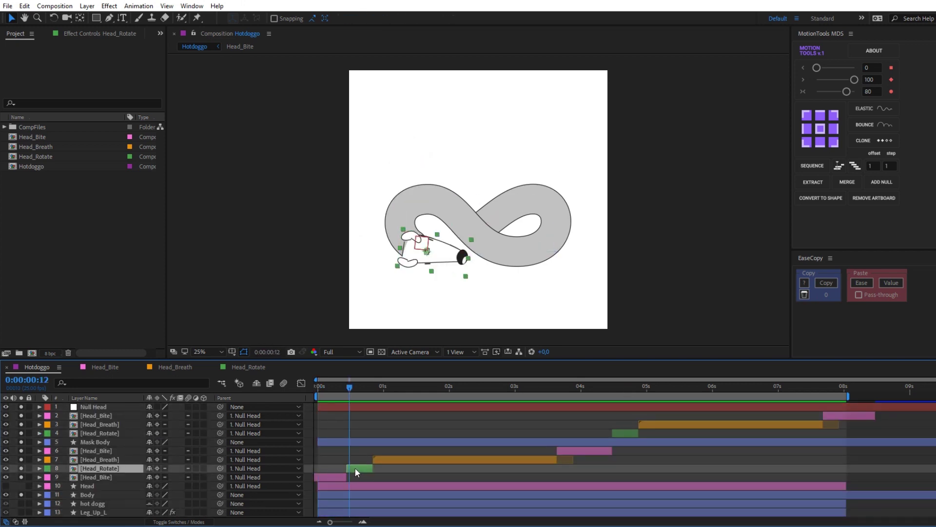
left_click(114, 8)
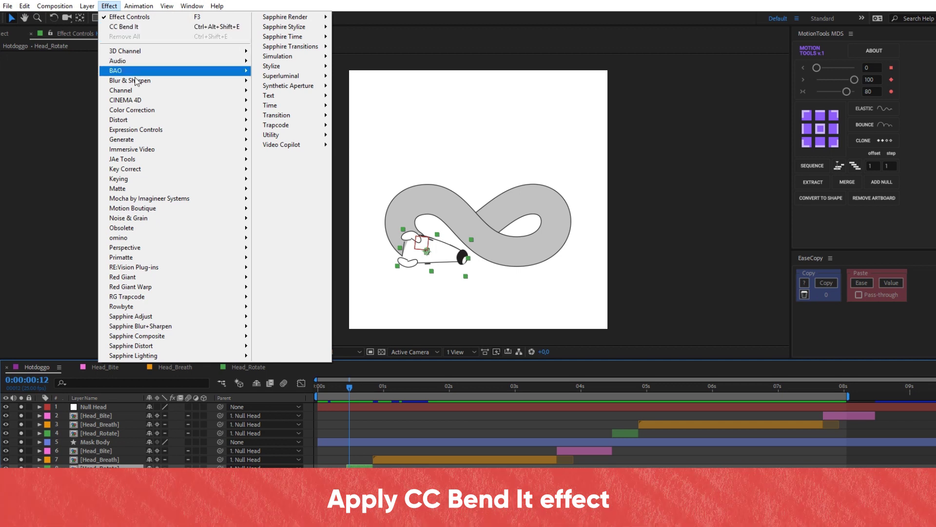
mouse_move(138, 122)
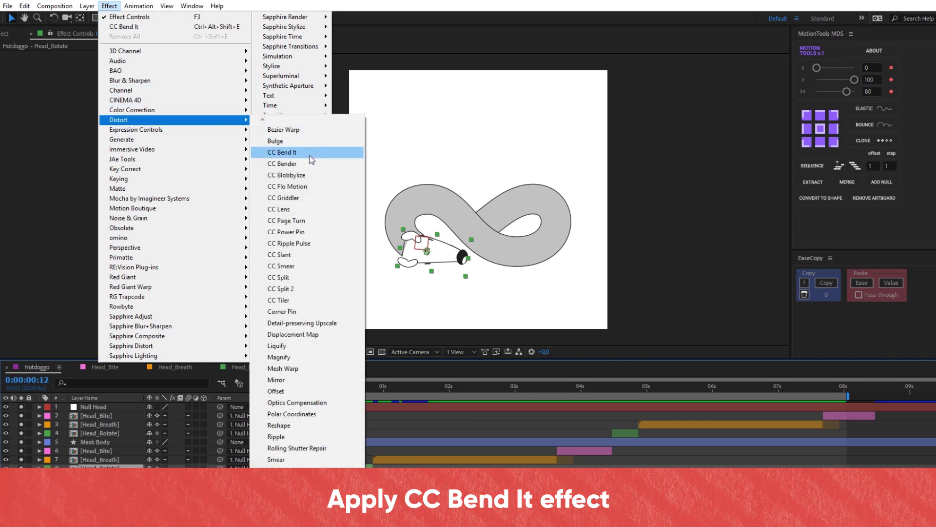
left_click(307, 153)
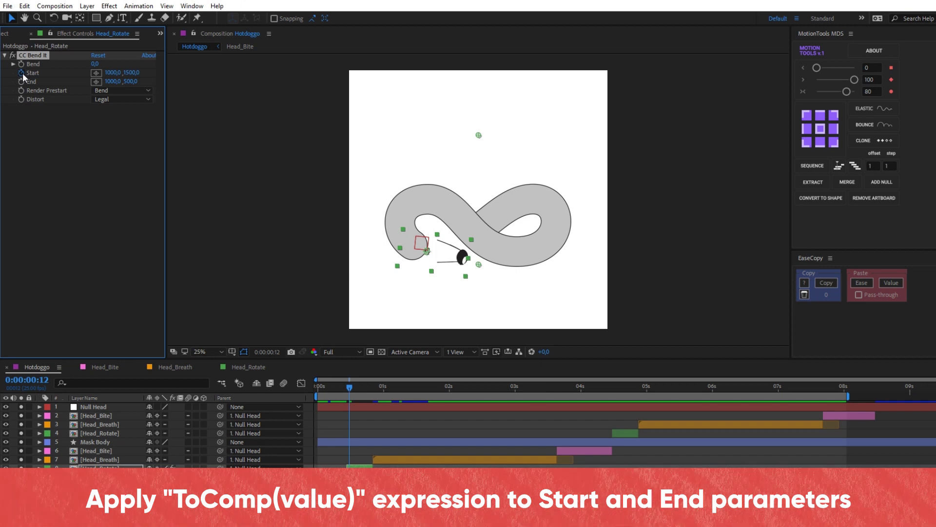
Step: Give Start and End toComp(value) expressions, with distortion Extended and render prestart Static
left_click(21, 73, "alt")
type("toComp(value)")
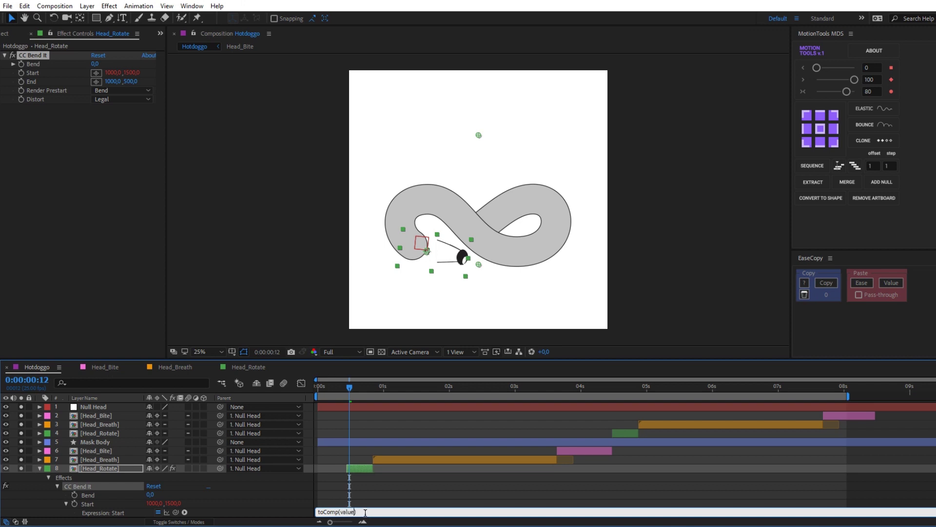
left_click(284, 488)
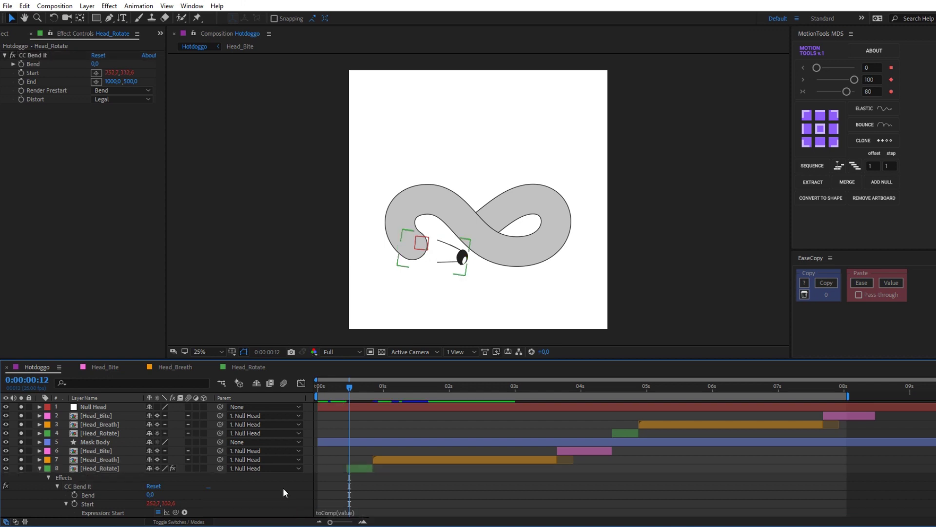
scroll(153, 487, "down", 2)
left_click(74, 493, "alt")
type("toComp(value)")
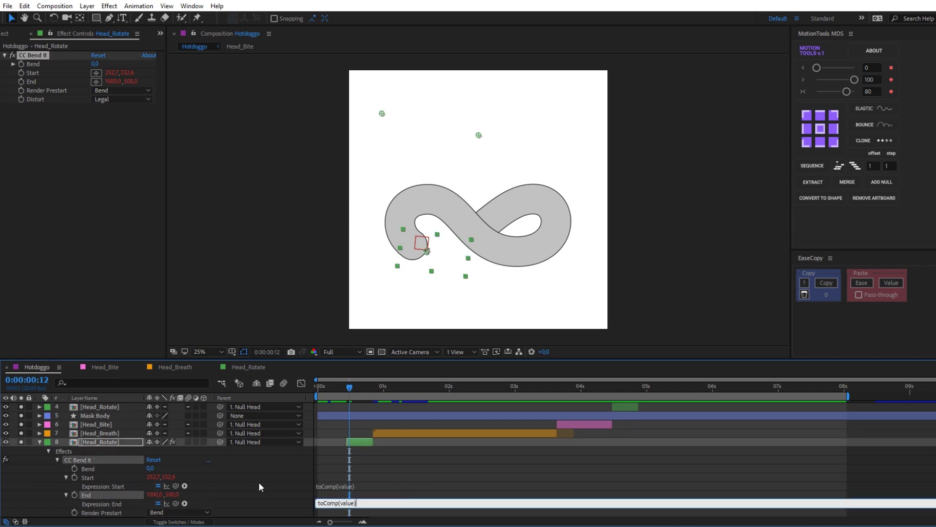
left_click(258, 482)
left_click(359, 447)
left_click(122, 99)
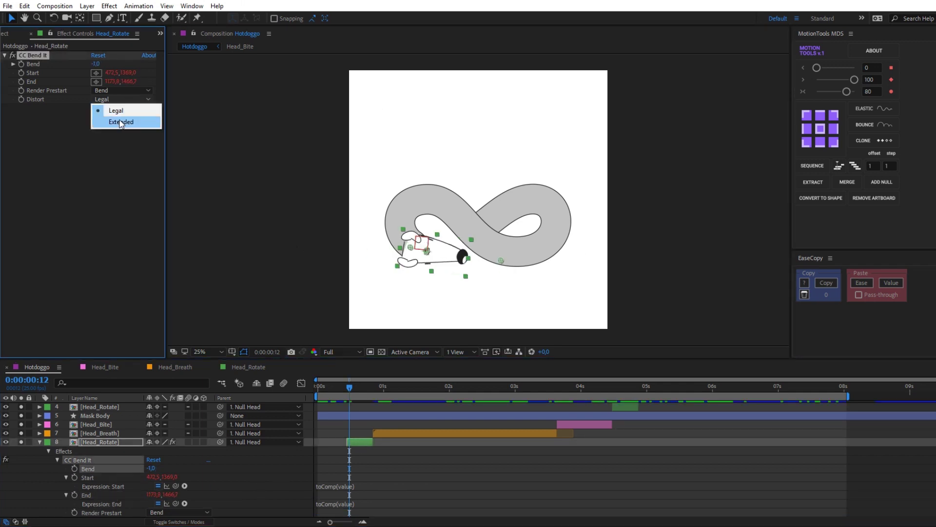
left_click(117, 125)
Step: Keyframe Bend at -0, then bend the head to -9.4 at frame 14
left_click(97, 64)
type("-0")
key("Return")
key("u")
left_click_drag(350, 387, 352, 387)
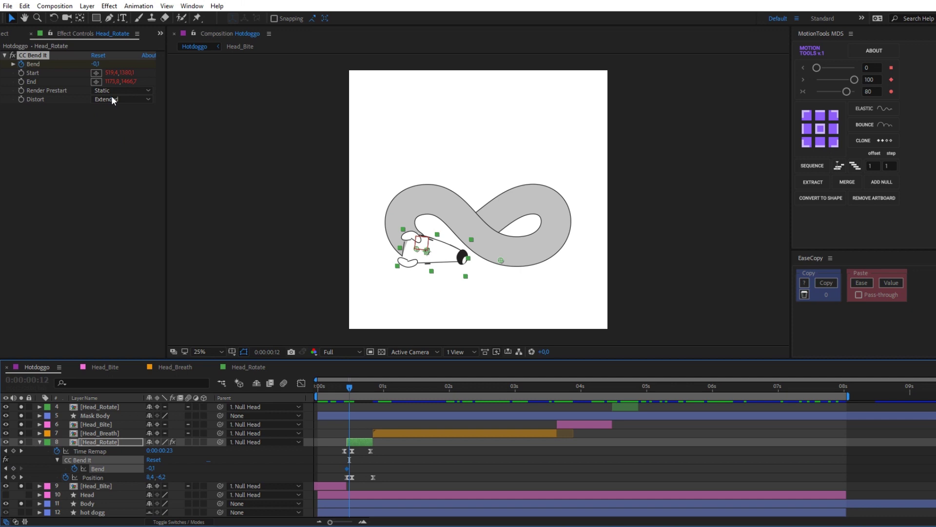
left_click(154, 468)
mouse_move(165, 468)
left_mouse_down()
mouse_move(359, 417)
mouse_move(373, 388)
left_mouse_up()
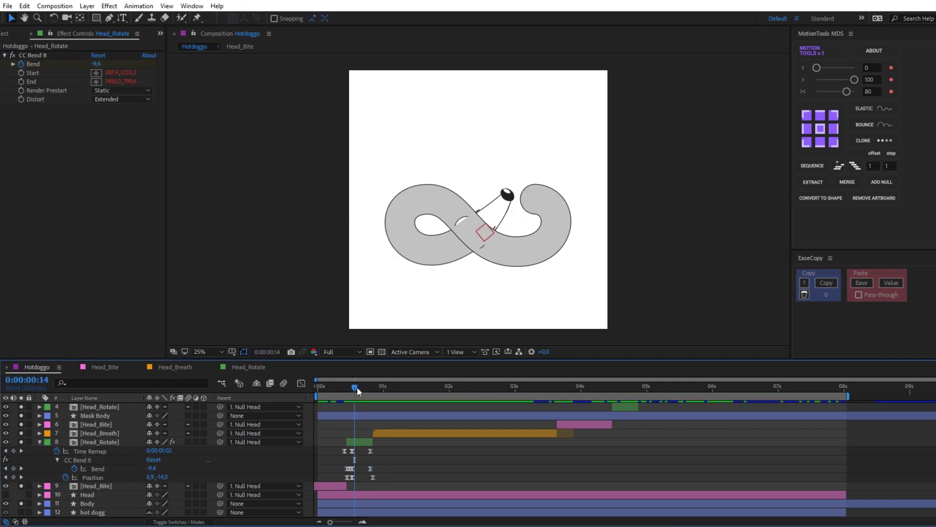
left_click(98, 433)
Step: Keyframe Head_Breath's Rotation to tilt the dog head, then preview the motion
key("u")
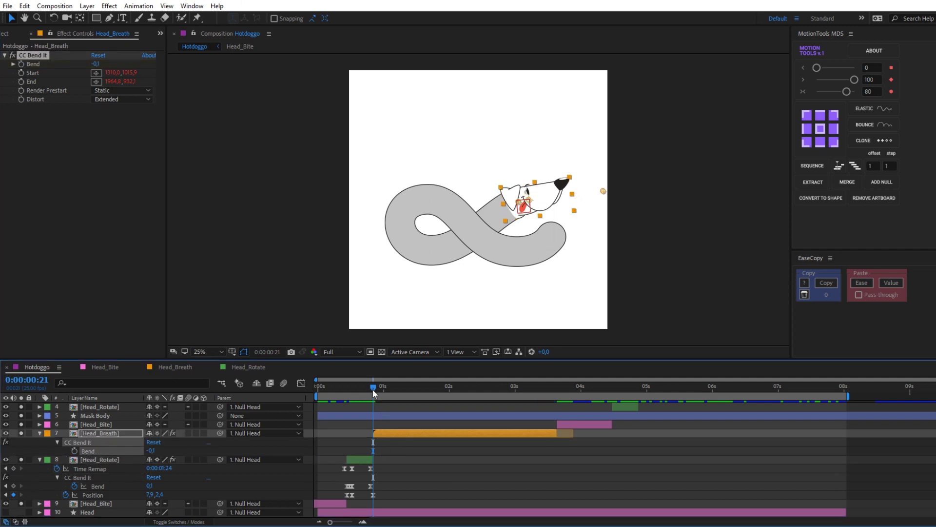
left_click_drag(373, 387, 460, 387)
key("alt+shift+r")
key("Page_Down")
key("Page_Down")
key("Page_Down")
left_click_drag(160, 459, 147, 459)
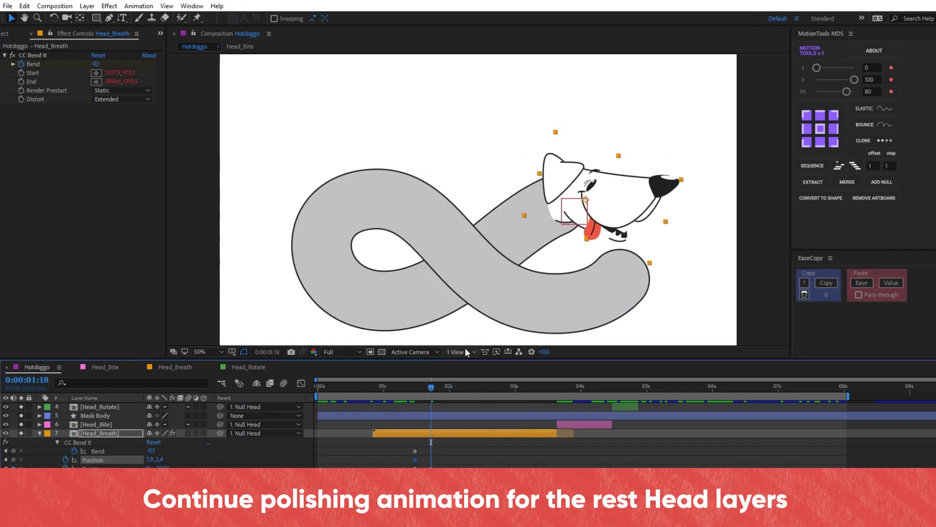
key("space")
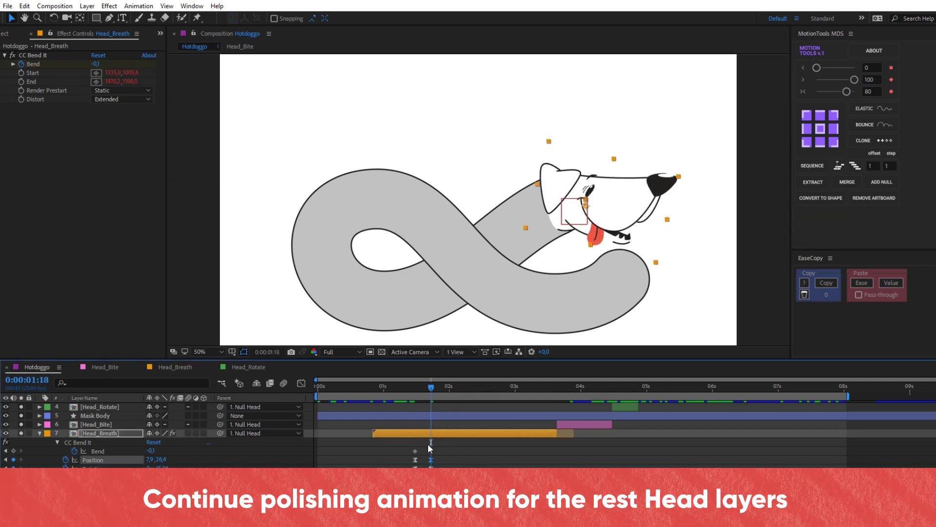
key("space")
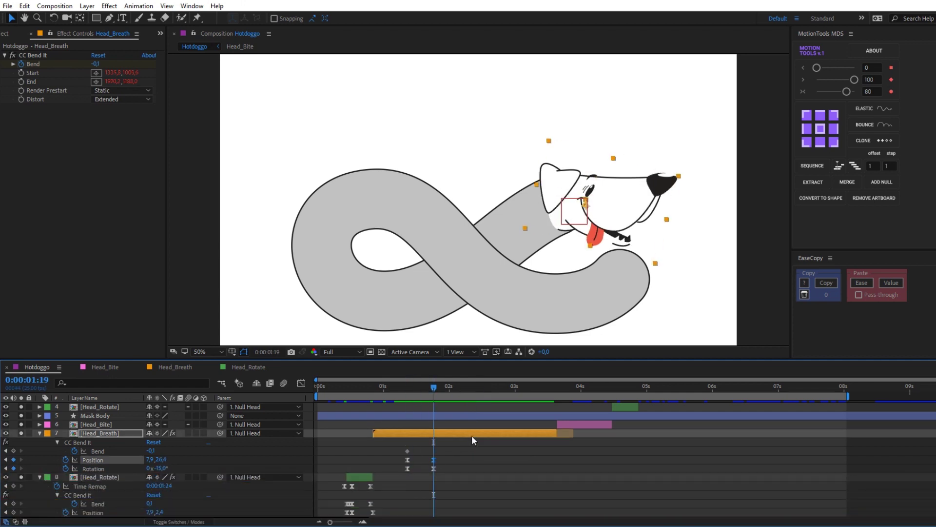
Step: Set Head_Breath's Bend keyframe at 3:09 to 1.0
left_click_drag(443, 447, 397, 450)
left_click(434, 459)
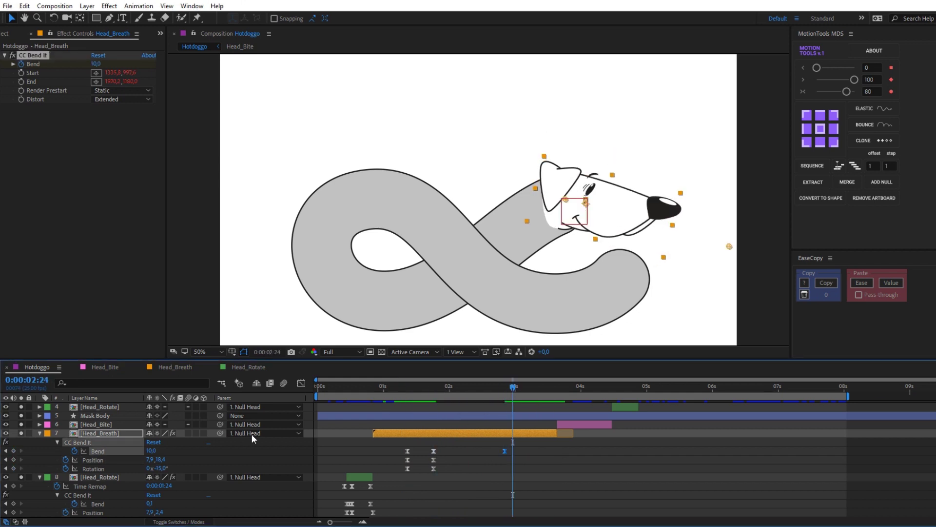
left_click_drag(508, 390, 538, 390)
type("1")
key("Return")
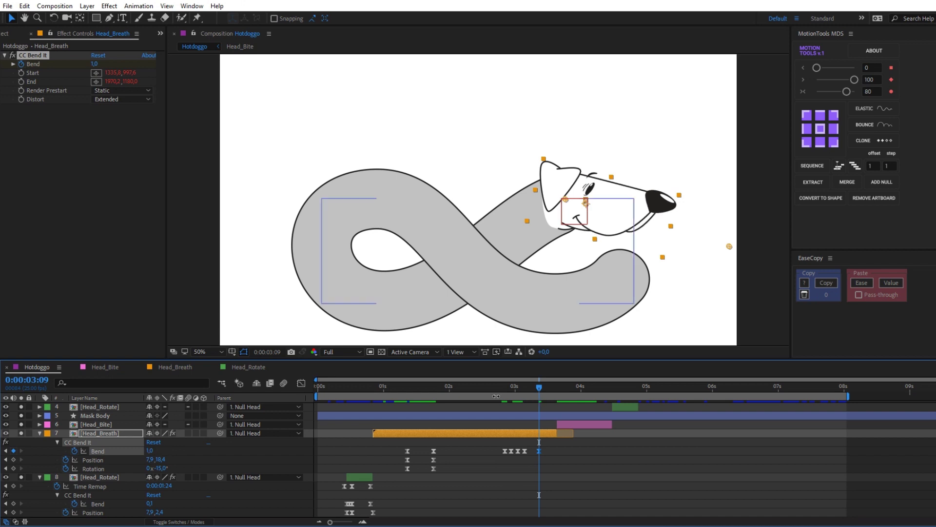
Step: Paste the Position and Rotation keyframes onto Head_Bite at 3:16 and Easy Ease them
left_click(569, 423)
key("i")
key("ctrl+v")
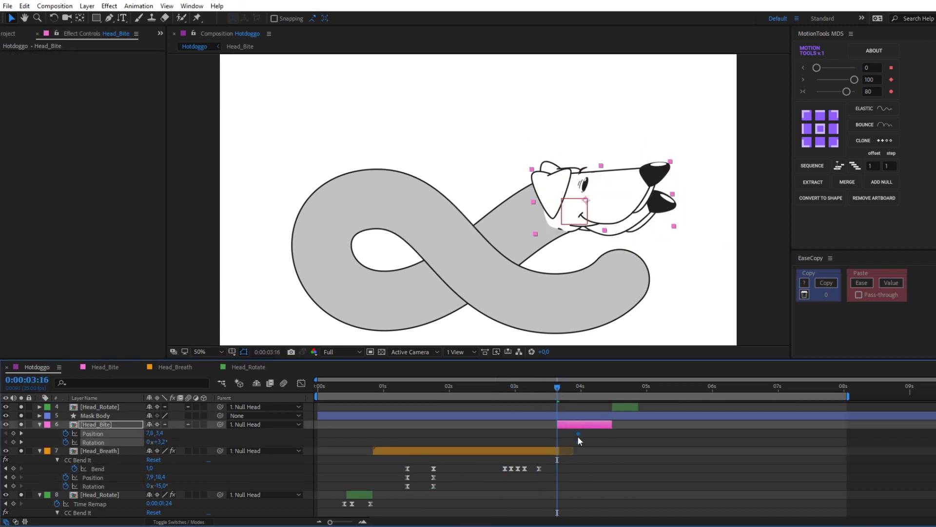
key("period")
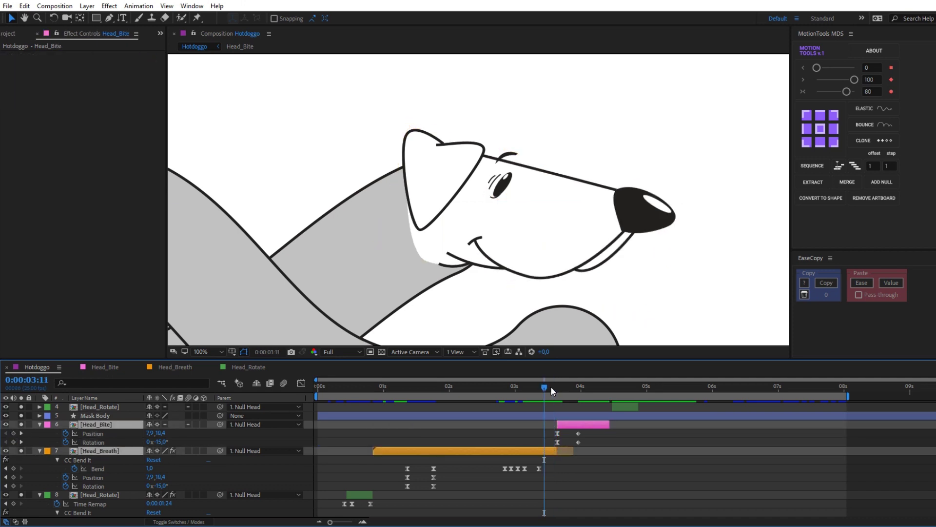
left_click_drag(551, 387, 563, 431)
key("F9")
key("comma")
key("Home")
left_click(609, 388)
scroll(610, 385, "up", 2)
Step: Set Head_Rotate's CC Bend It Bend to 30 and scrub to check the bend
key("comma")
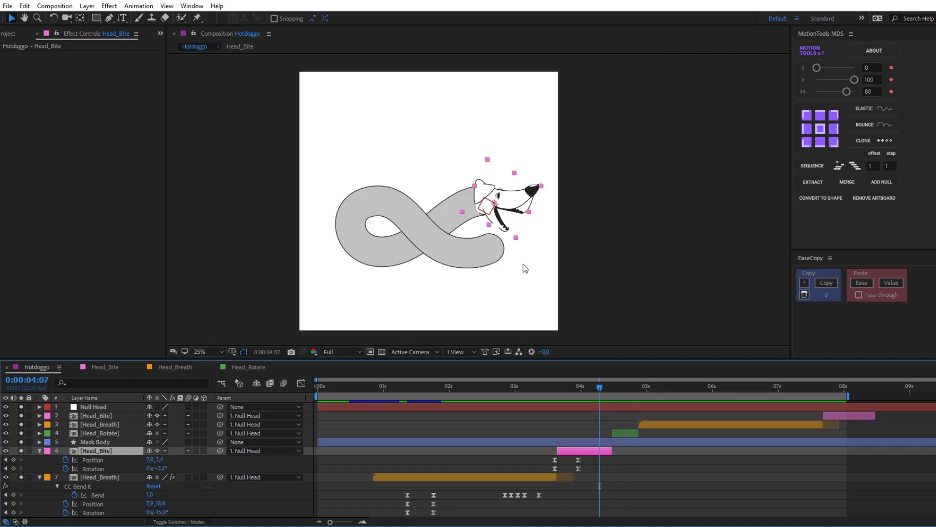
left_click(617, 433)
key("u")
left_click(619, 387)
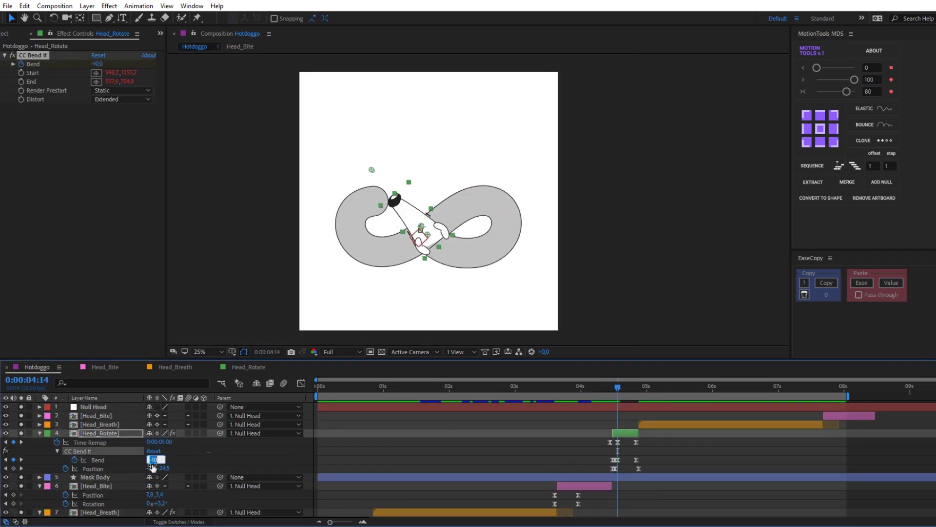
key("period")
type("30")
key("Return")
key("Page_Up")
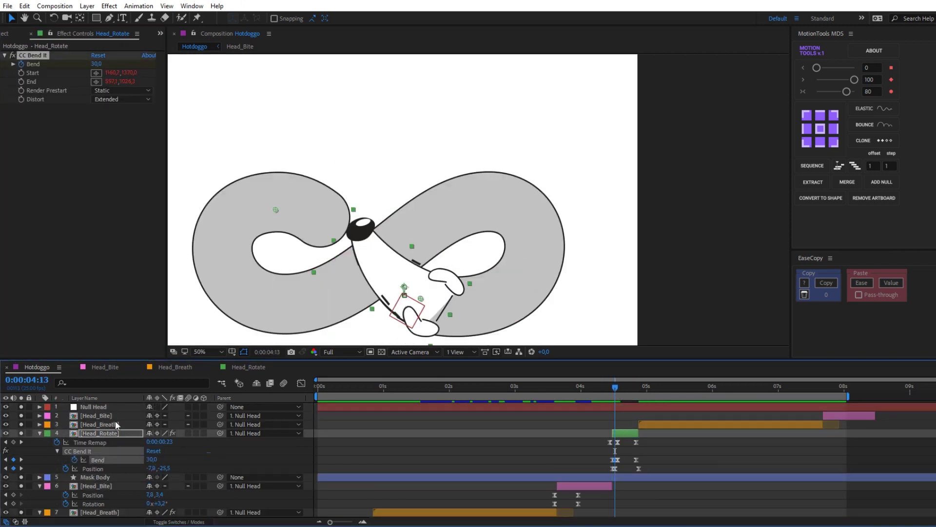
left_click_drag(618, 387, 587, 388)
key("comma")
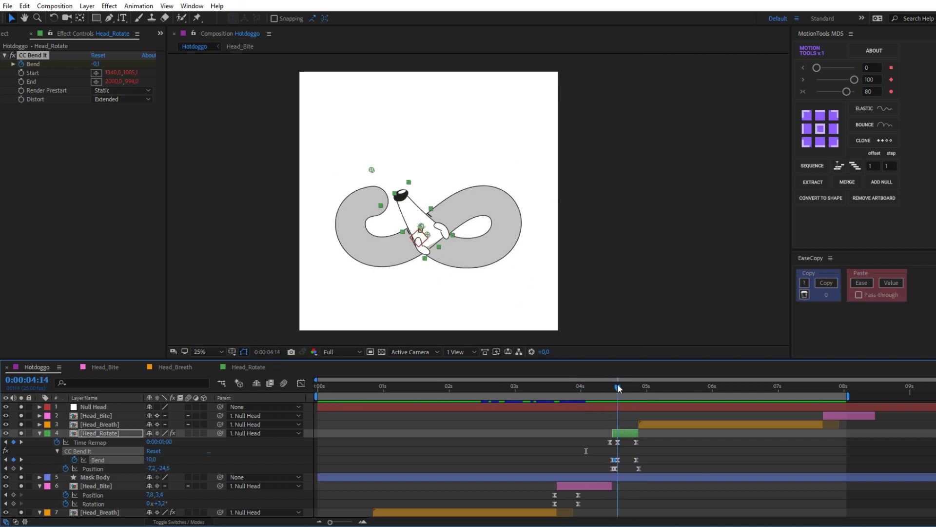
key("space")
key("u")
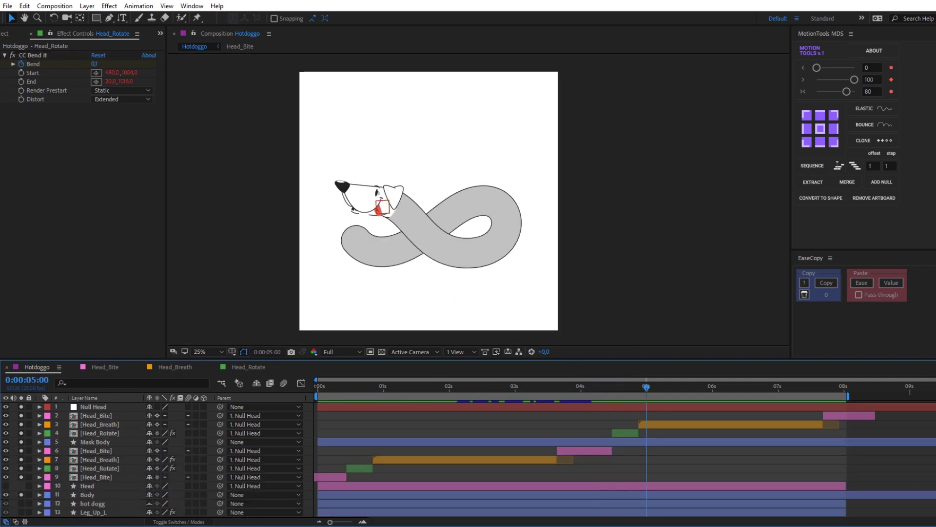
left_click_drag(628, 394, 675, 385)
Step: On the upper Head_Breath layer, reveal its Bend keyframes and enter a Bend of 0
key("ctrl+Up")
key("u")
key("ctrl+Up")
key("ctrl+Up")
key("ctrl+Up")
key("u")
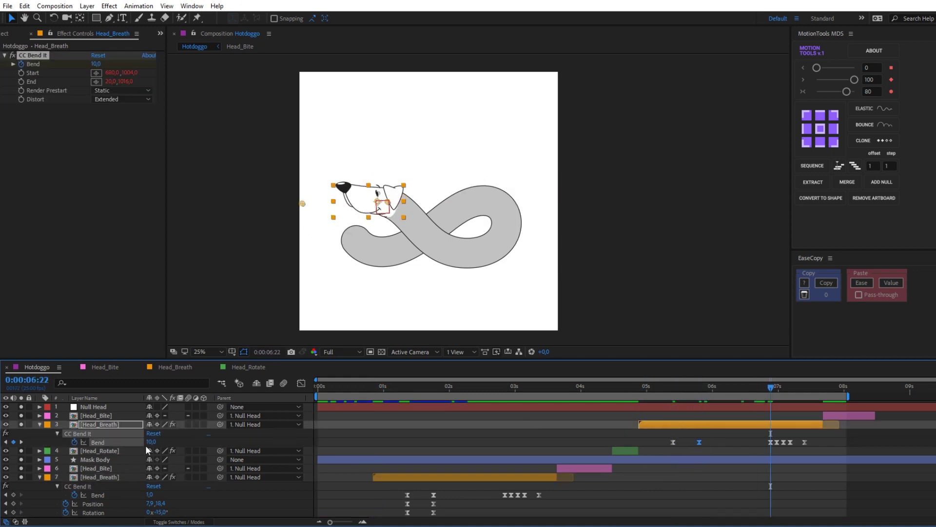
type("0")
left_click(21, 442)
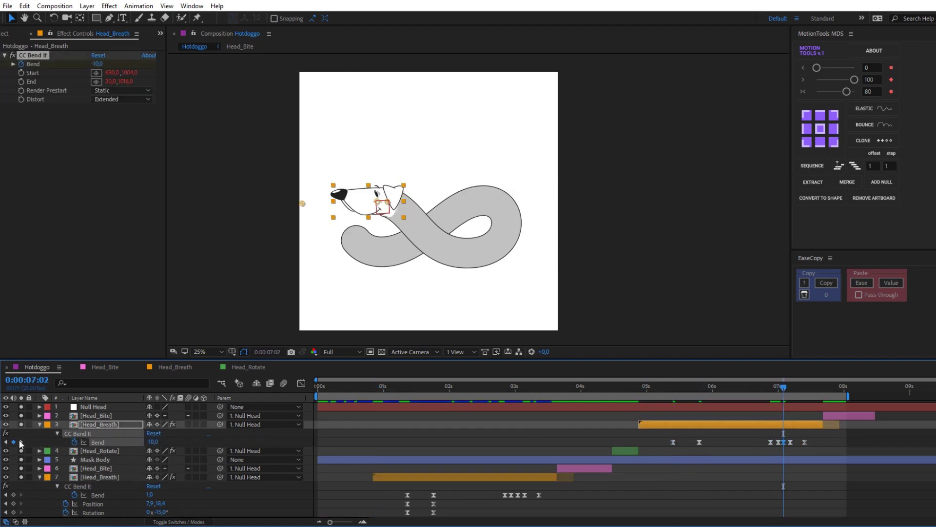
Step: Key Head_Breath's Position and Rotation at 5:10 and 5:20 and Easy Ease them
left_click_drag(712, 389, 673, 390)
key("alt+shift+p")
key("alt+shift+r")
key("period")
key("period")
key("shift+Page_Down")
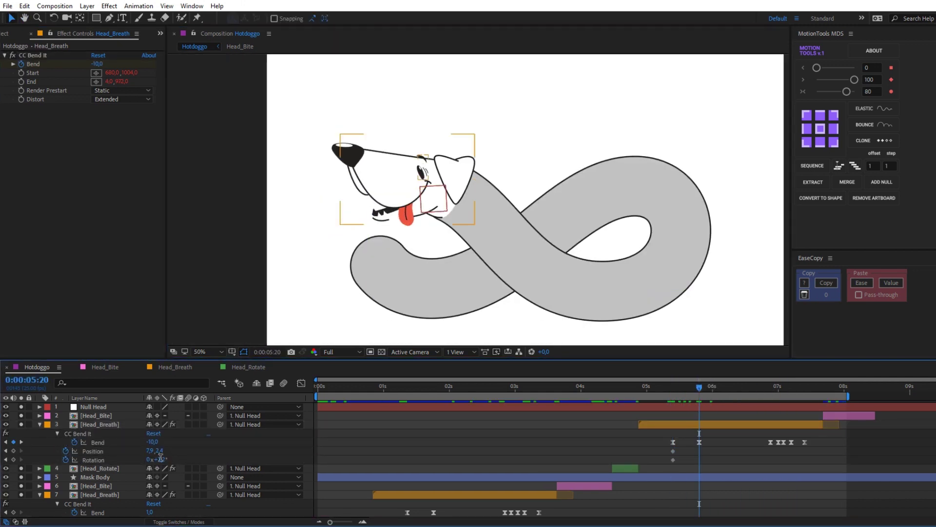
key("ctrl+v")
key("F9")
left_click_drag(681, 387, 824, 394)
Step: Review Head_Breath's Position keys, Head_Bite's keyframes and the Mask Body mask path keyframes
left_click(118, 425)
left_click(92, 450)
left_click(829, 415)
key("u")
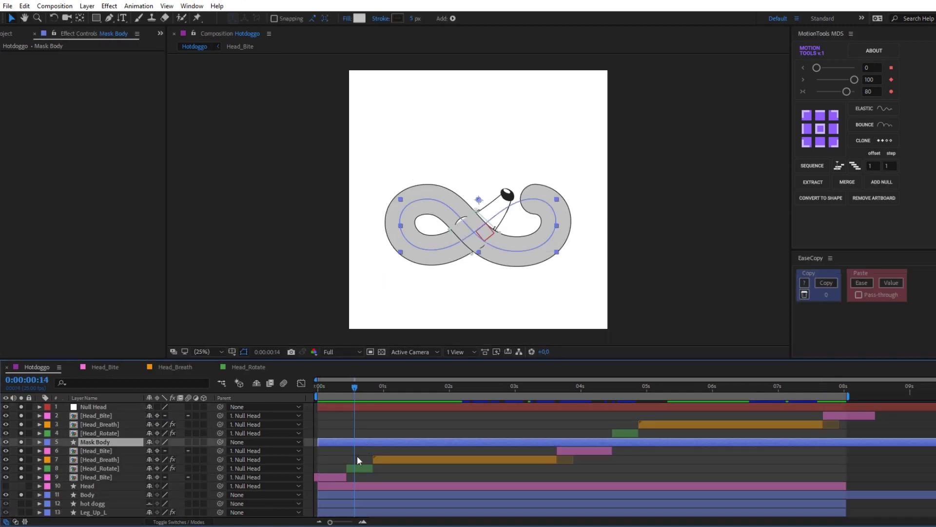
left_click(39, 441)
left_click(49, 468)
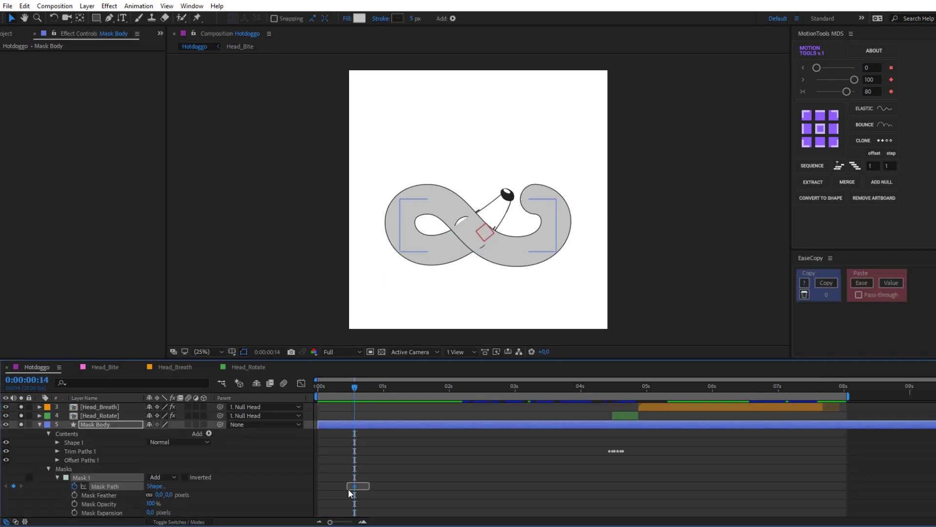
key("slash")
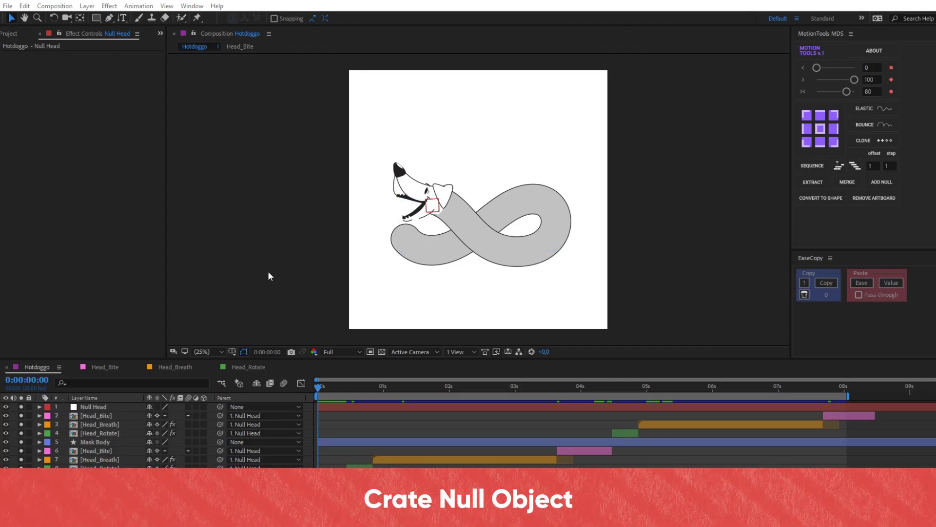
Step: Create a new Null Object and rename it Null Bandana
right_click(272, 269)
mouse_move(307, 273)
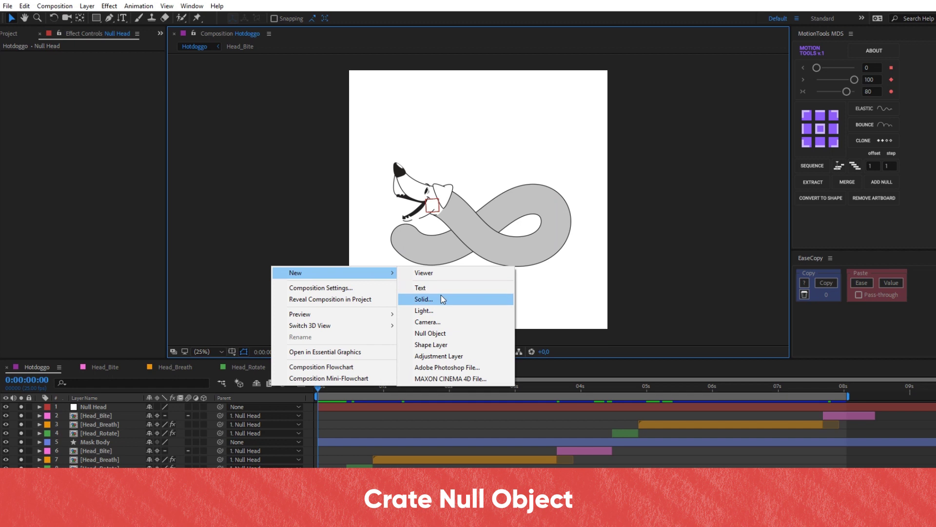
left_click(443, 333)
key("Return")
type("Null Bandana")
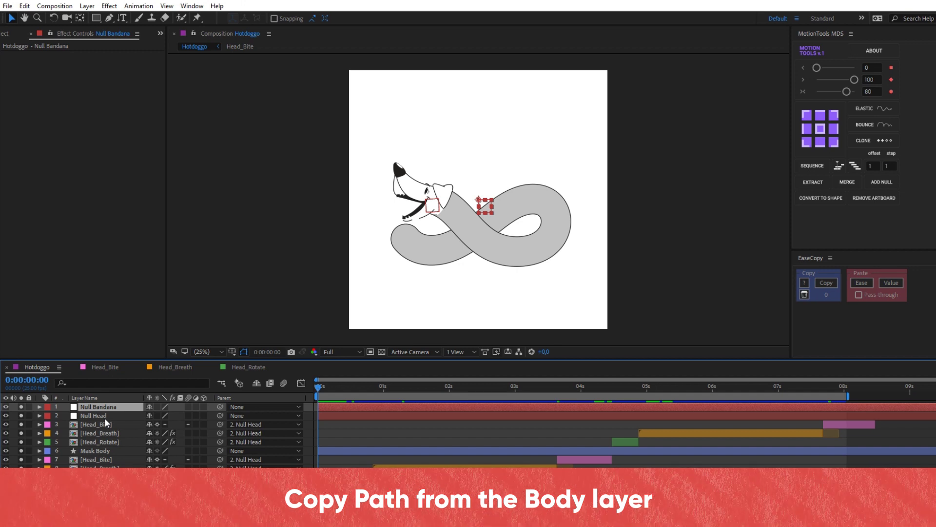
Step: Paste the Body's path into Null Bandana's Position and stretch the keyframes across 8 seconds
left_click(88, 503)
left_click(40, 504)
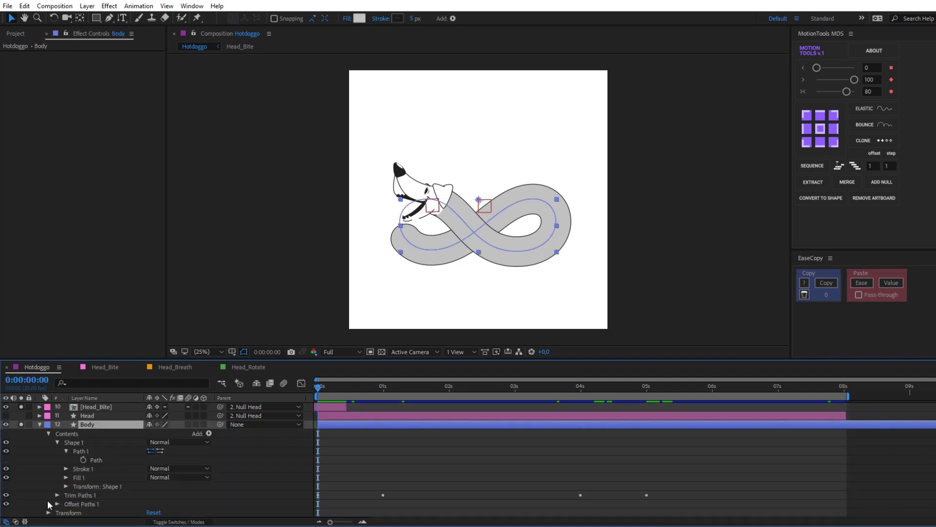
left_click(40, 424)
left_click(82, 406)
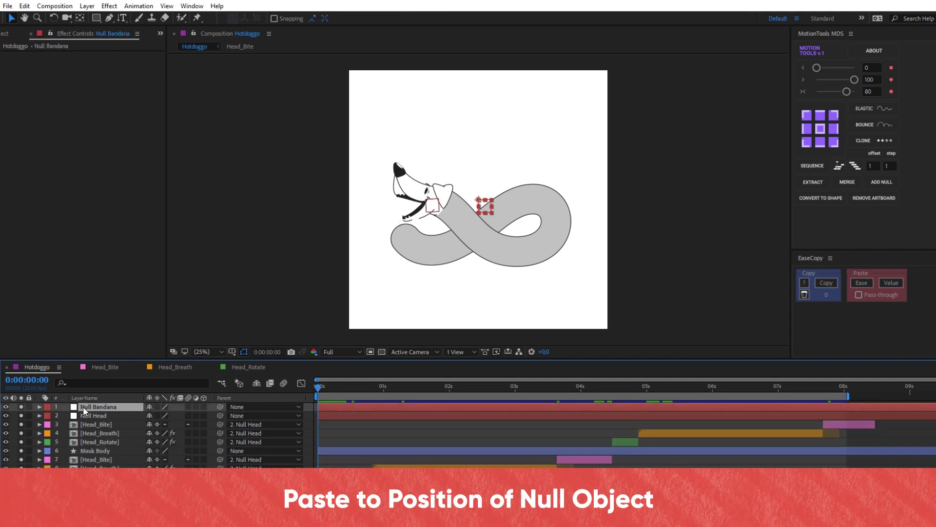
key("p")
left_click(88, 414)
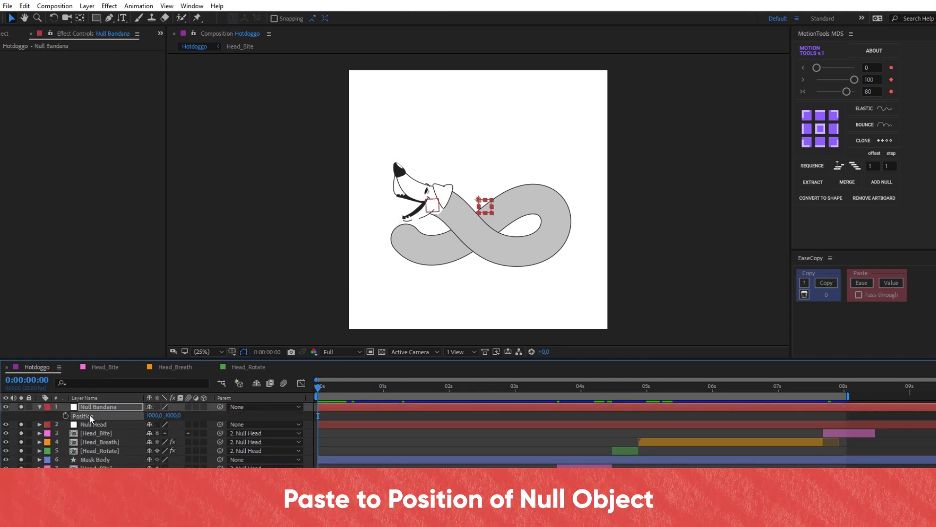
key("ctrl+v")
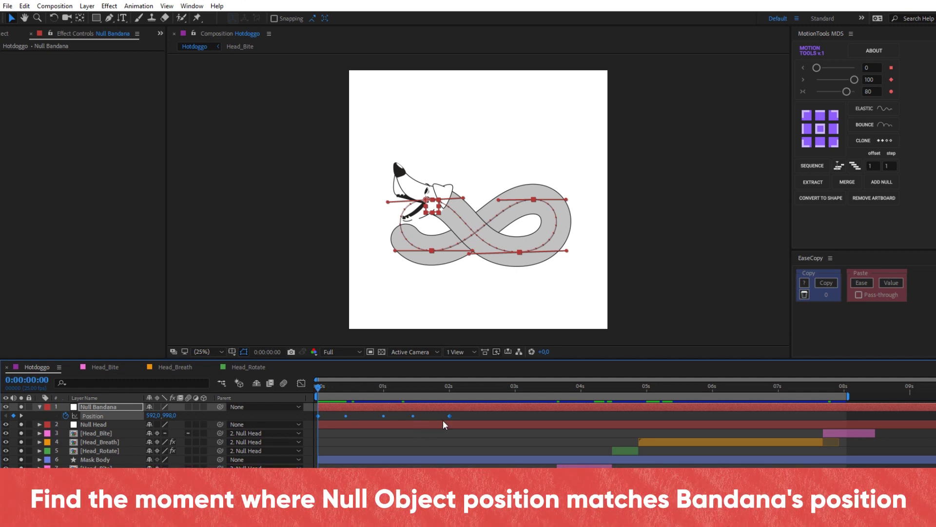
left_click_drag(449, 416, 844, 416)
Step: Move the Bandana layer directly under Null Bandana in the layer stack
key("period")
key("period")
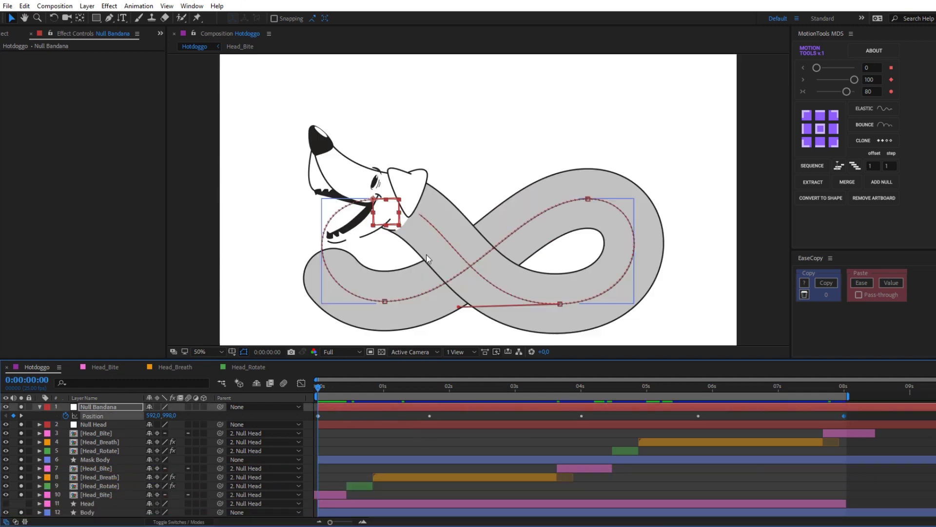
scroll(49, 455, "down", 5)
left_click(36, 450)
left_click_drag(95, 452, 113, 439)
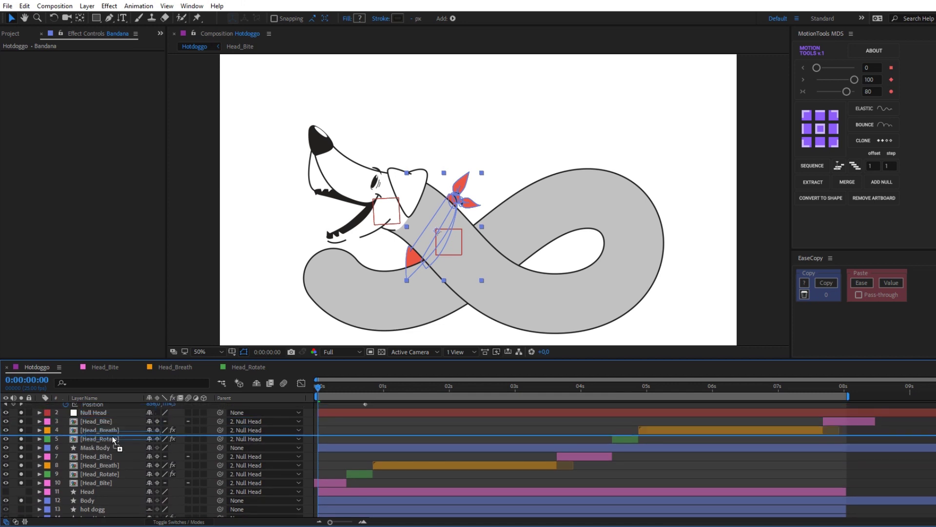
left_click_drag(113, 439, 112, 420)
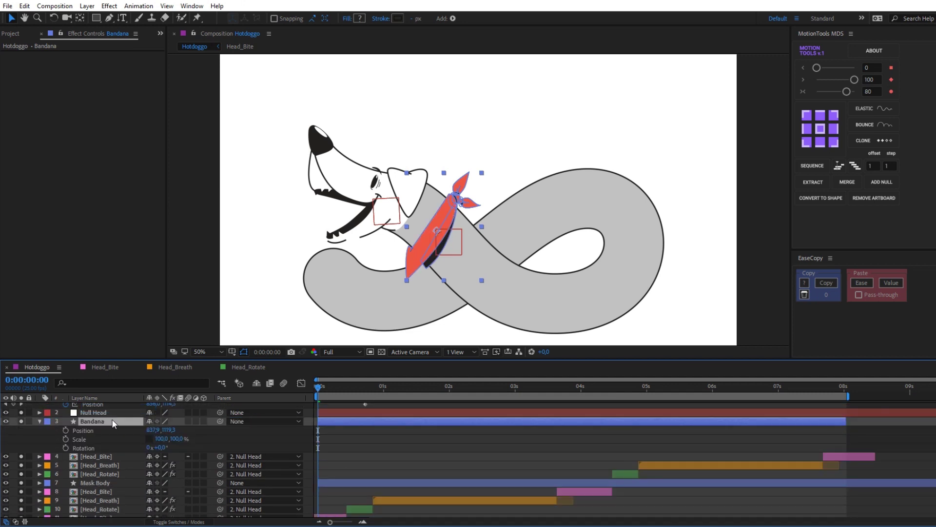
scroll(325, 420, "up", 1)
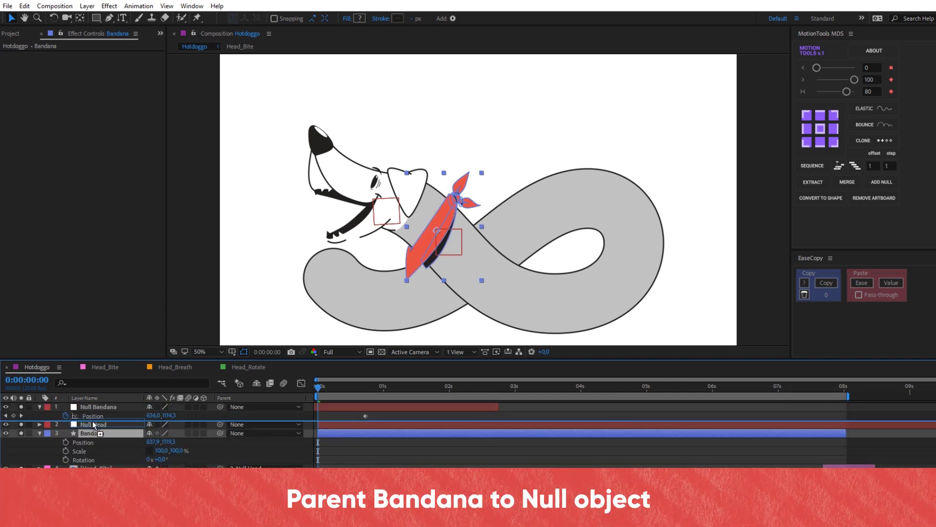
left_click_drag(93, 421, 93, 420)
Step: Parent the Bandana layer to Null Bandana with the pick whip
left_click(97, 408)
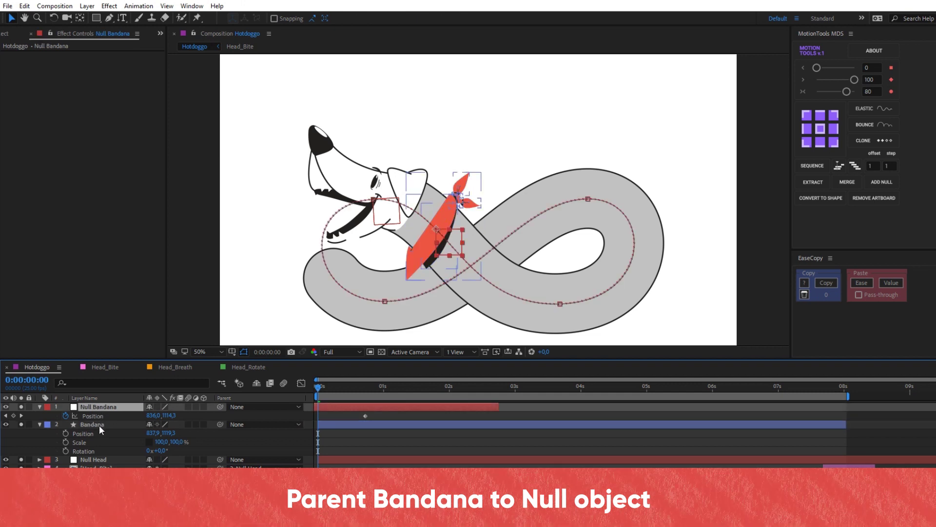
left_click(99, 425)
left_click_drag(220, 424, 121, 407)
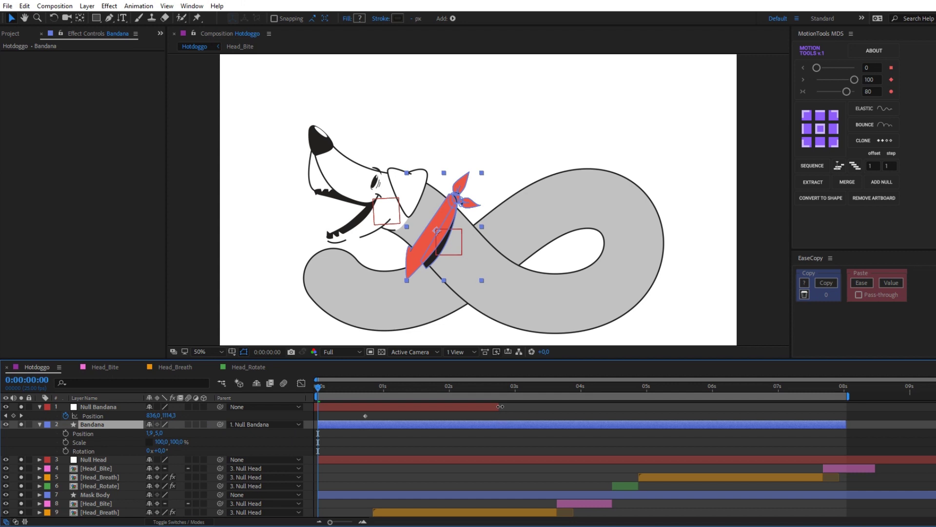
left_click(500, 406)
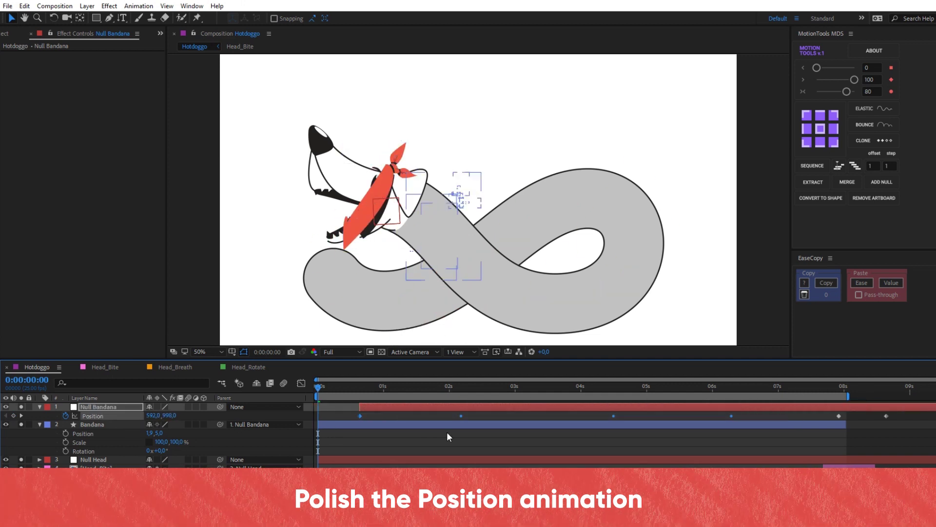
Step: Shift a Null Bandana Position keyframe earlier, add one at 1:09, and ease them with MotionTools
left_click_drag(319, 387, 367, 396)
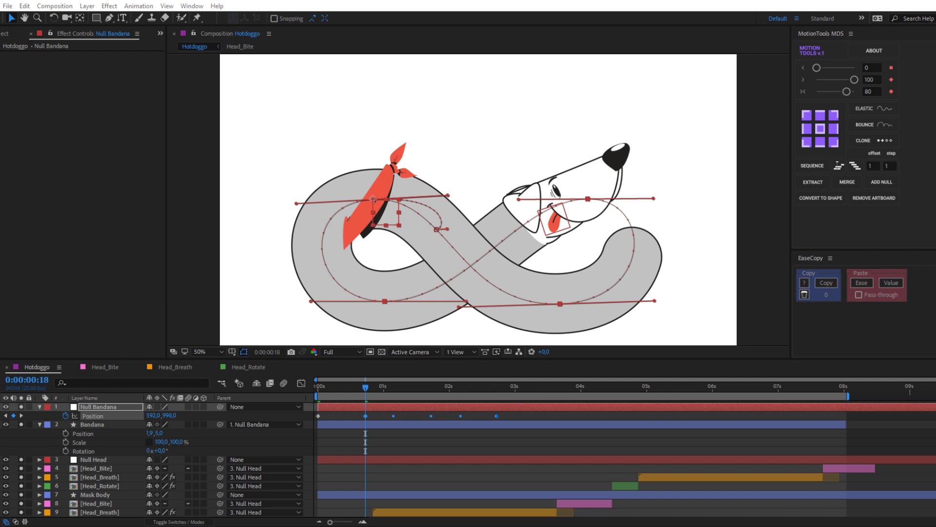
left_click_drag(365, 416, 335, 415)
mouse_move(399, 388)
left_mouse_down()
mouse_move(495, 387)
mouse_move(407, 388)
mouse_move(582, 416)
left_mouse_up()
left_click(13, 416)
left_click(692, 421)
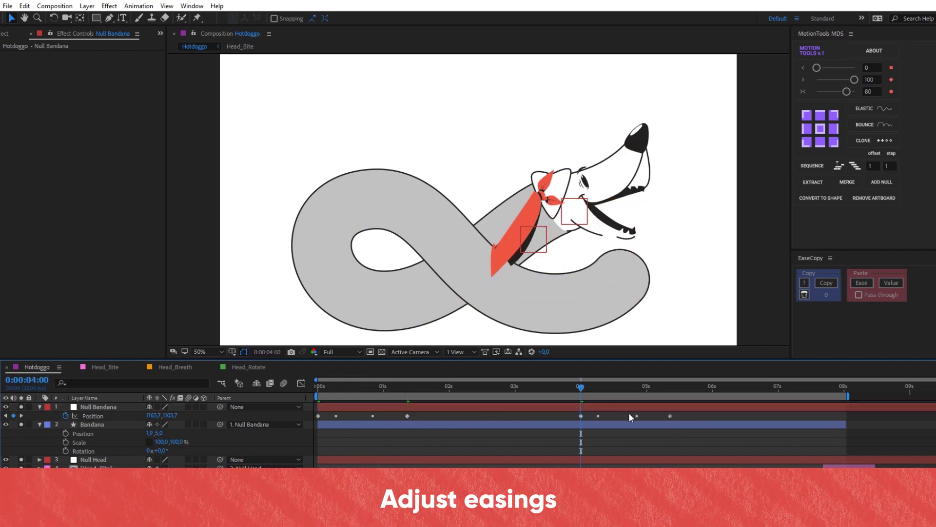
left_click(847, 91)
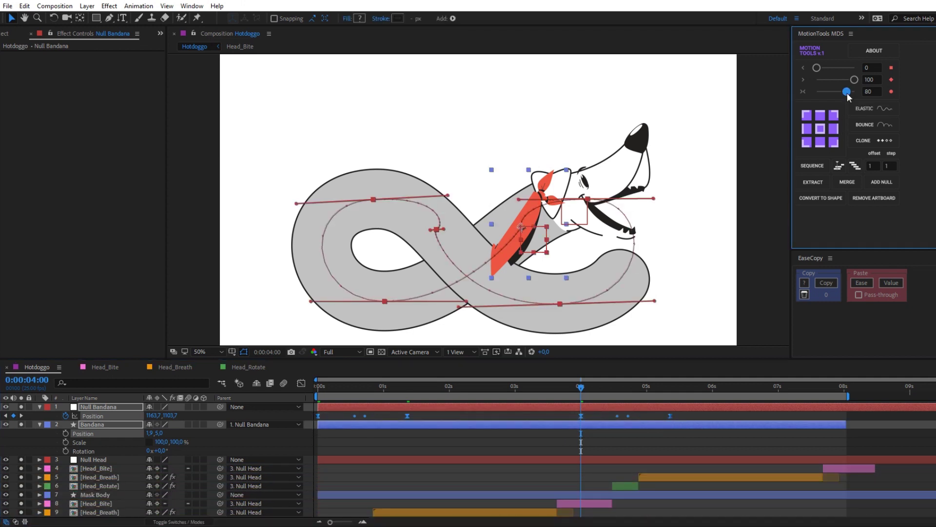
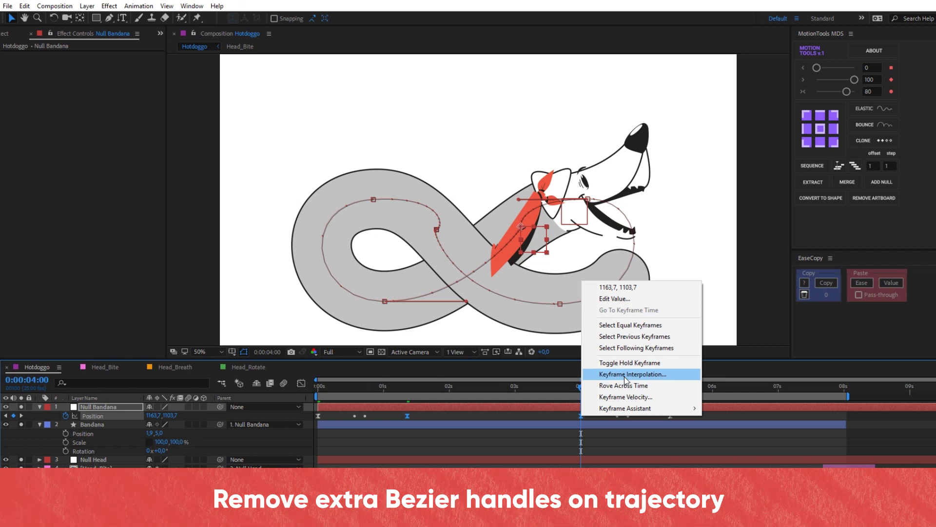
Step: Set the Null Bandana position keyframe's spatial interpolation to Continuous Bezier
left_click(624, 377)
left_click(574, 269)
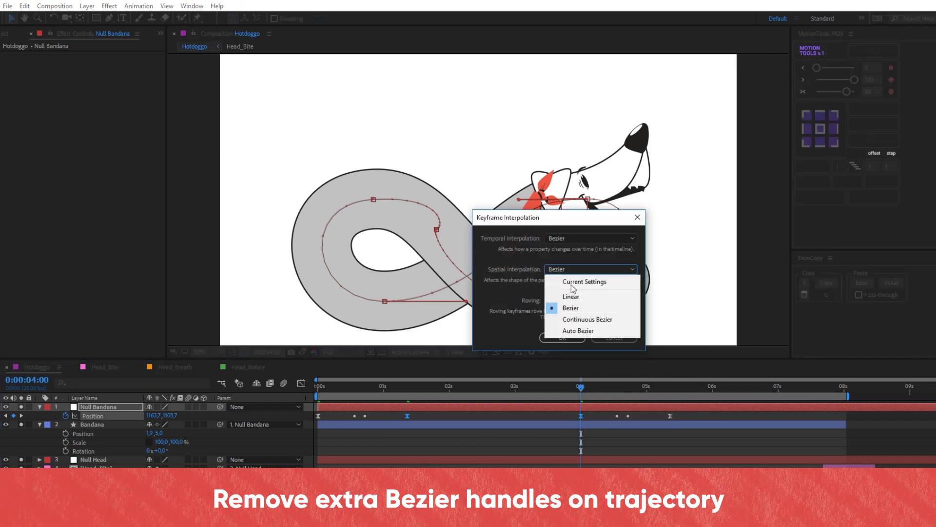
left_click(586, 319)
left_click(562, 337)
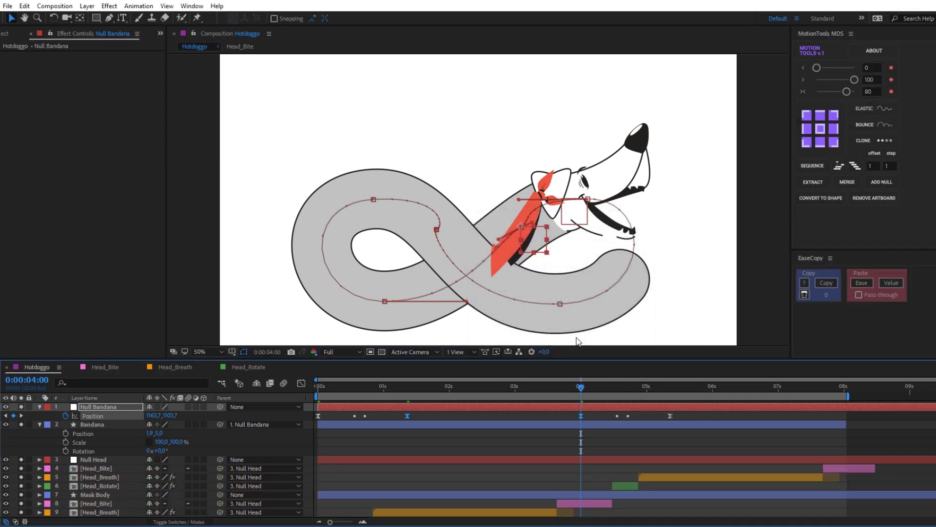
Step: Check the bandana's smoothed path along the body, then return to 0:00
key("period")
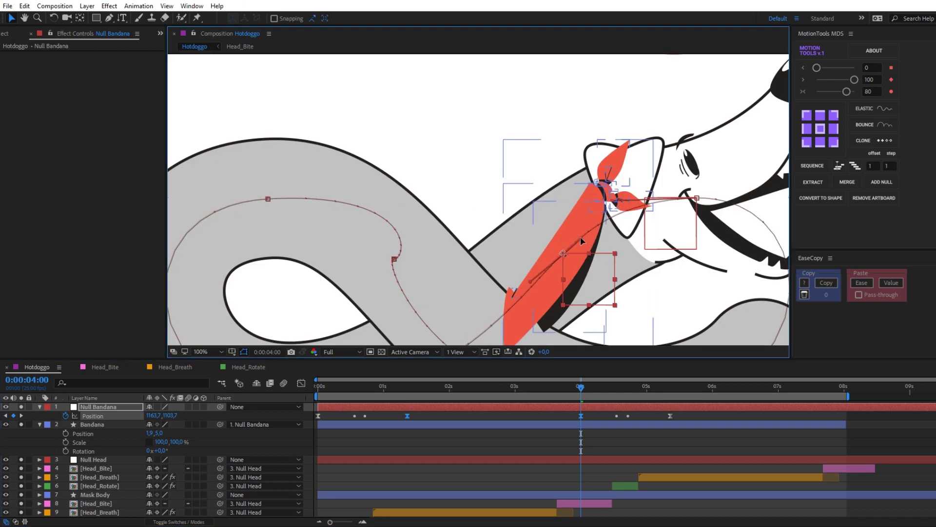
scroll(580, 239, "left", 5)
scroll(561, 244, "down", 3)
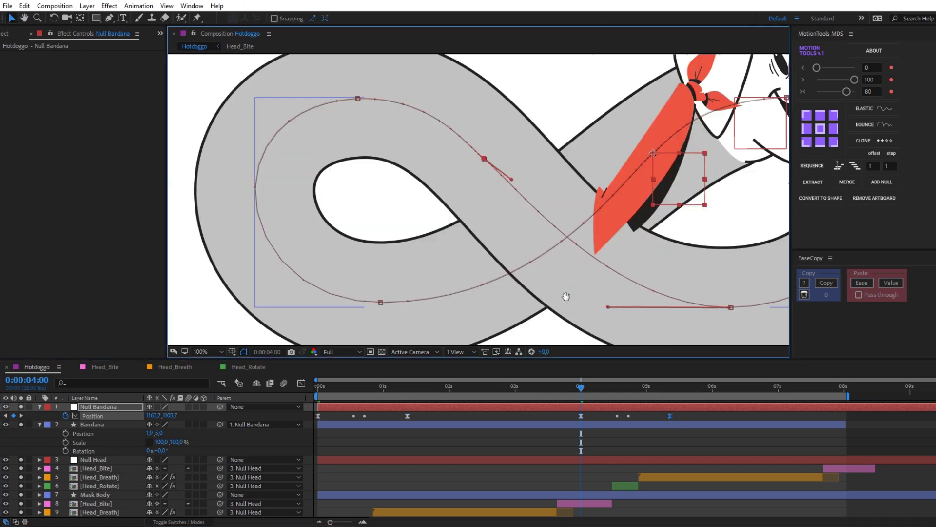
key("comma")
left_click_drag(581, 405, 407, 405)
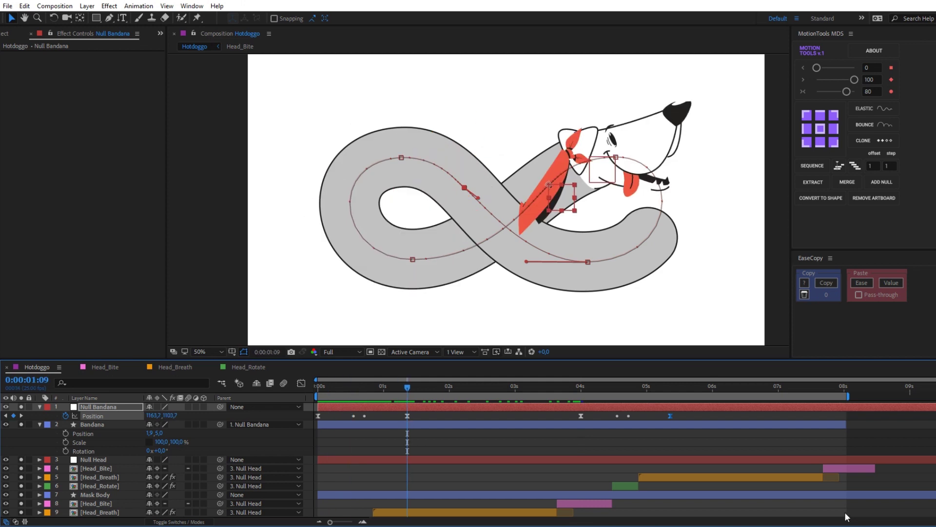
key("period")
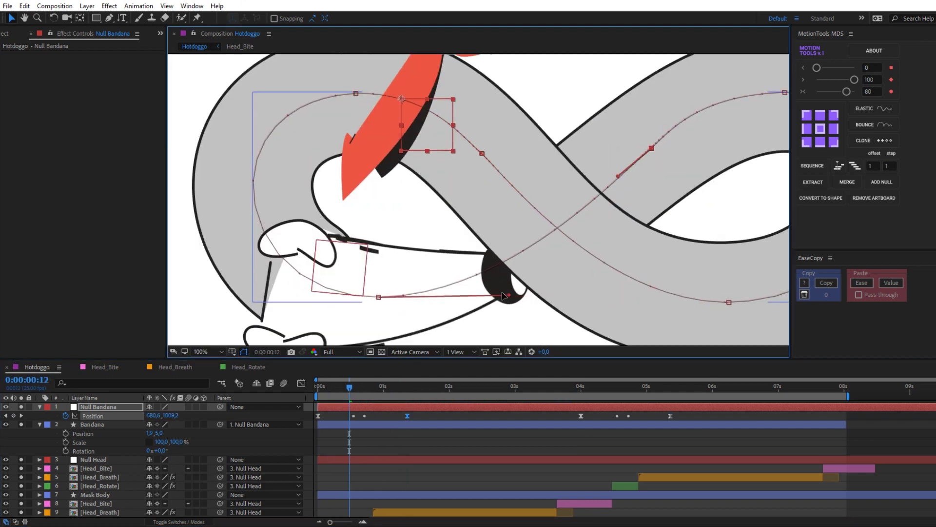
left_click(317, 385)
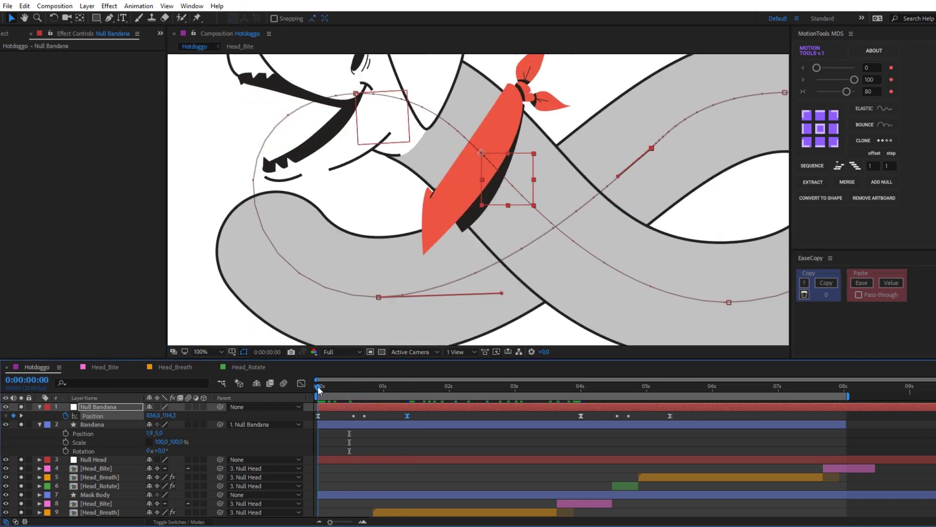
Step: Make Null Bandana auto-orient along its motion path
right_click(340, 404)
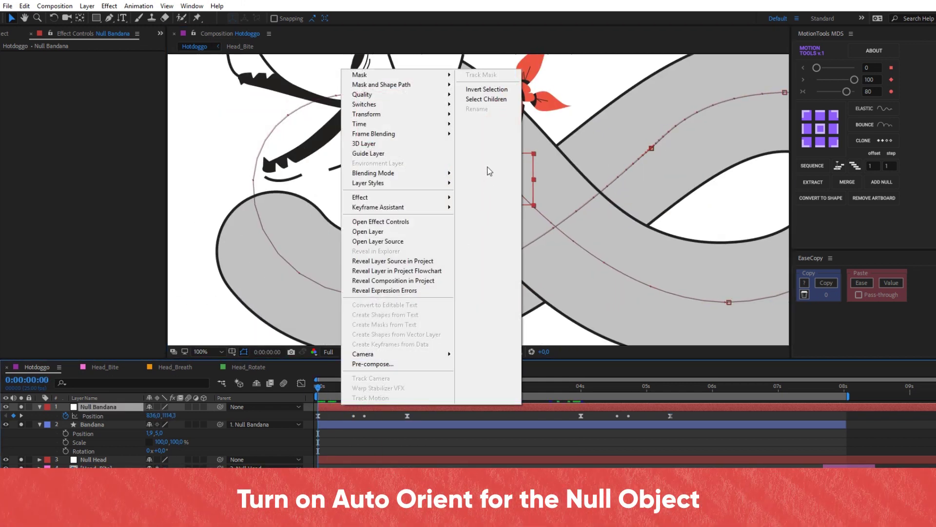
mouse_move(440, 117)
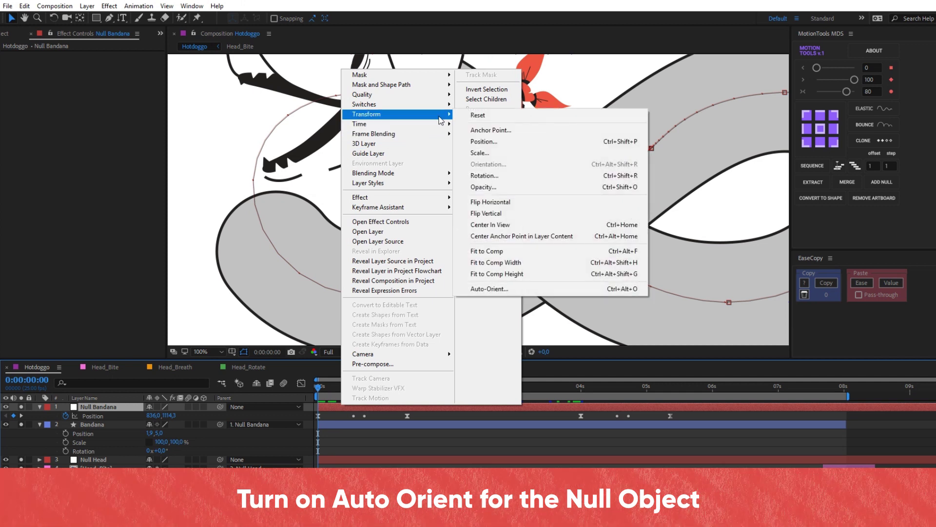
left_click(515, 289)
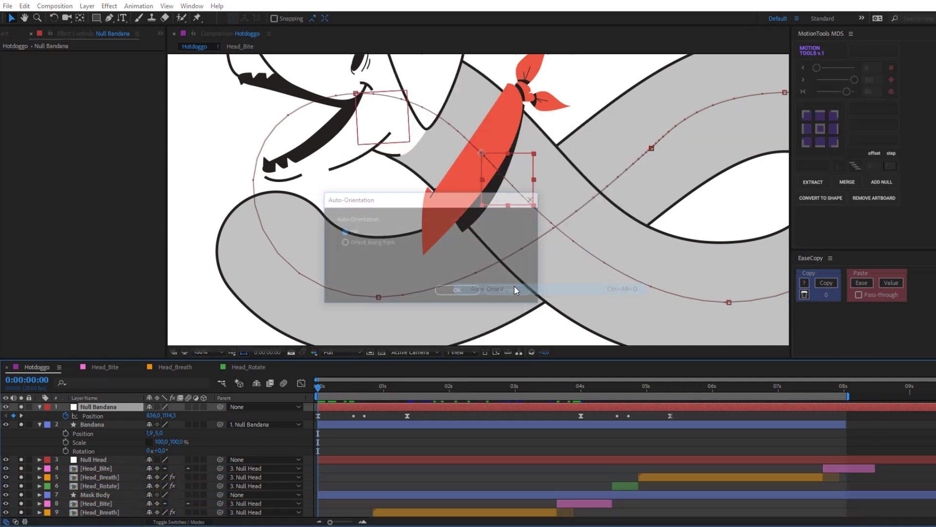
left_click(458, 292)
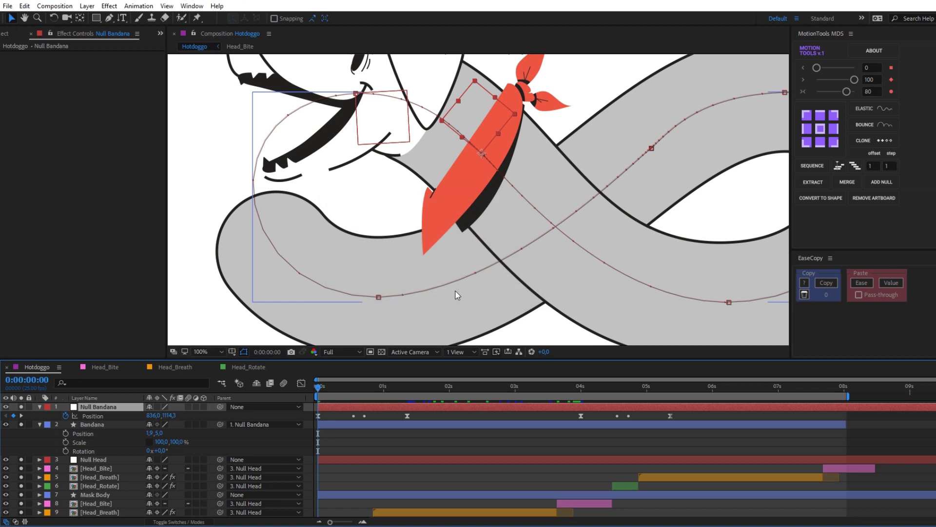
Step: Set Null Bandana's rotation to 180° and adjust it to fit the neck
key("w")
key("r")
left_click(155, 415)
type("180")
key("Return")
left_click_drag(160, 415, 180, 423)
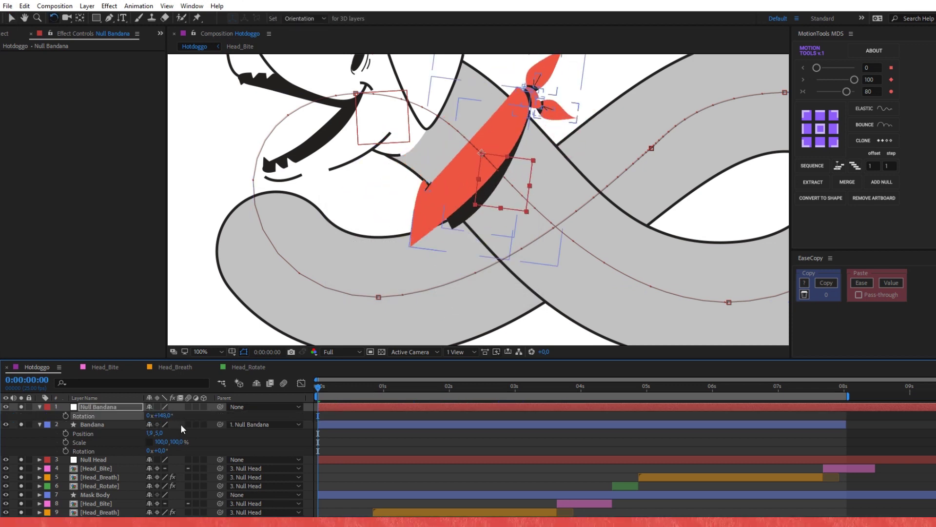
Step: Nudge the Bandana layer onto the neck and scrub to review the rotation keyframes
left_click(110, 423)
key("Right")
key("Right")
key("Up")
key("Up")
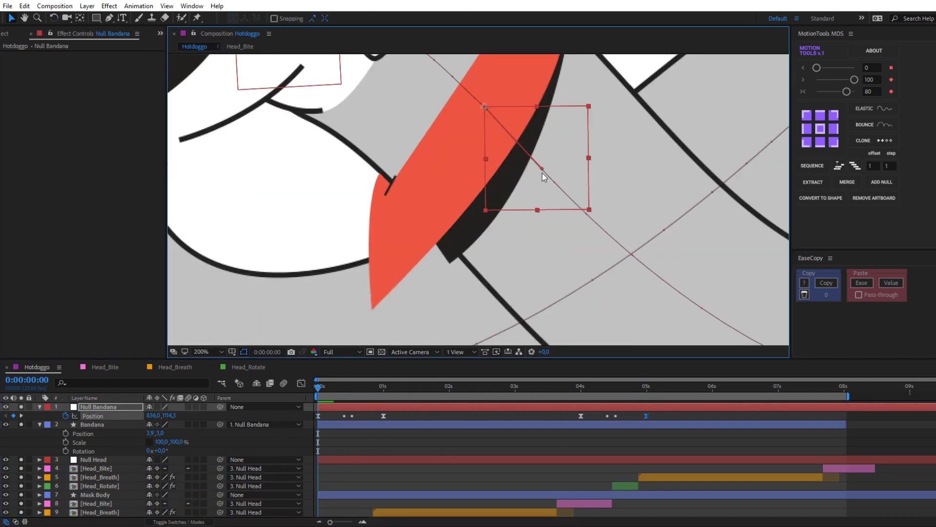
key("r")
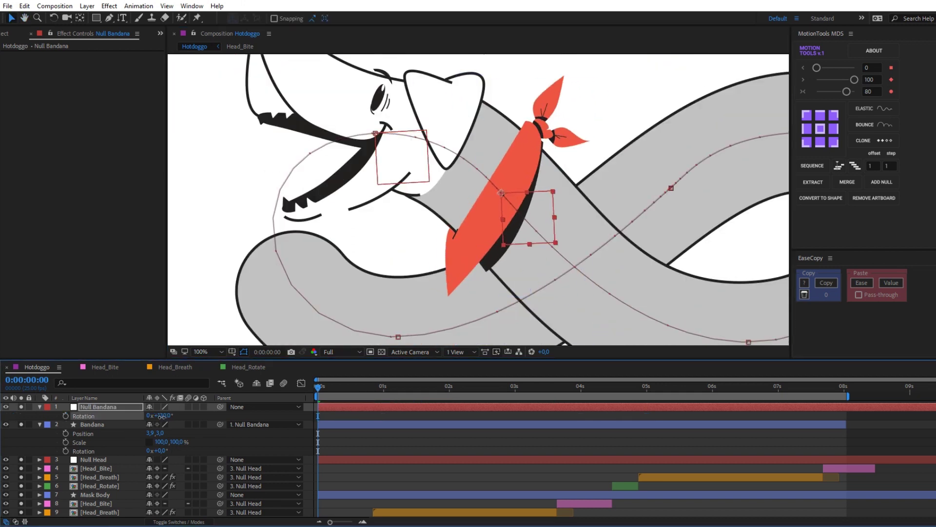
left_click_drag(339, 393, 645, 392)
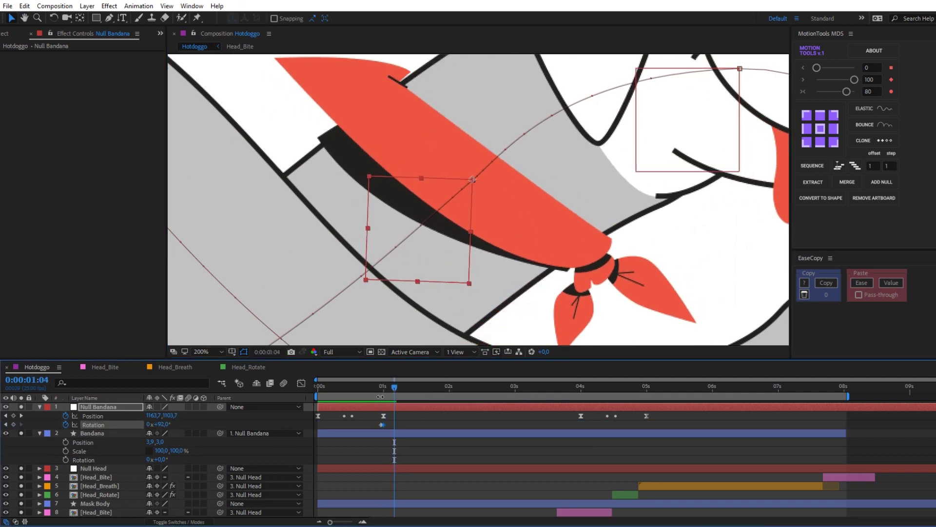
left_click_drag(381, 399, 579, 388)
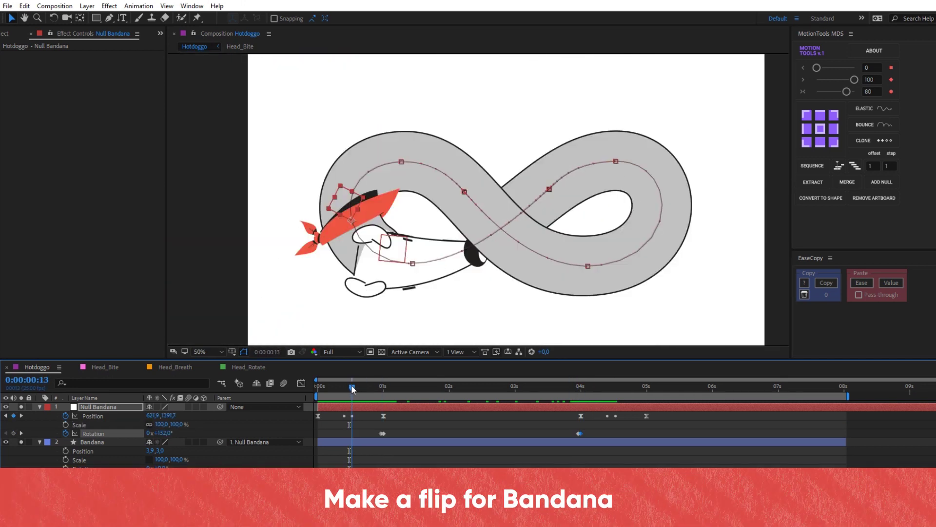
Step: Flip Bandana to 100,-100% scale near 0:13 with Scale and Rotation keyframes, repeated near 4:13
left_click_drag(361, 387, 353, 389)
left_click(353, 441)
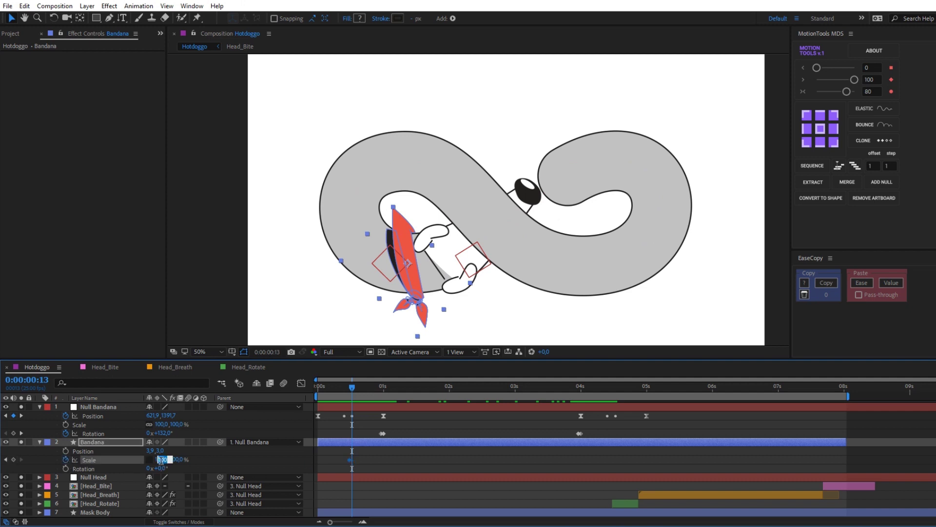
left_click(177, 459)
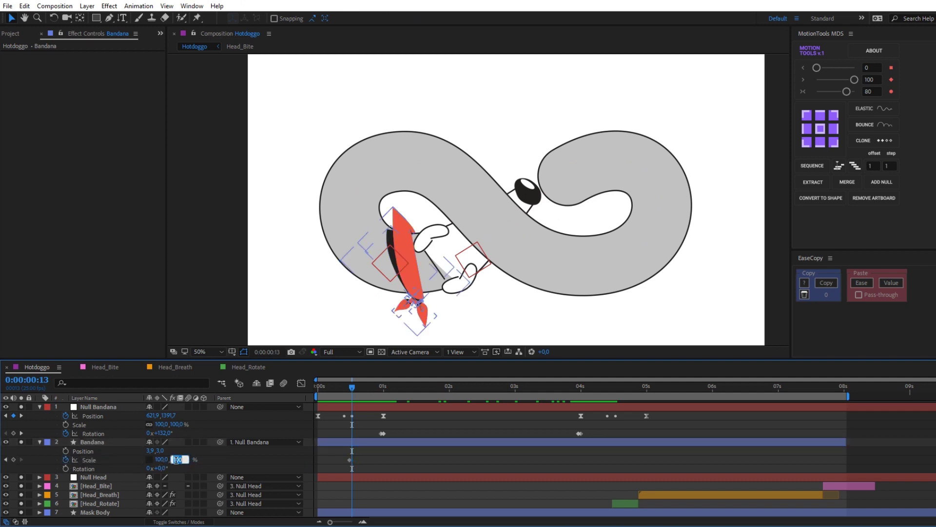
type("-1")
key("Return")
key("alt+shift+r")
mouse_move(353, 388)
left_mouse_down()
mouse_move(328, 398)
mouse_move(613, 388)
left_mouse_up()
key("ctrl+v")
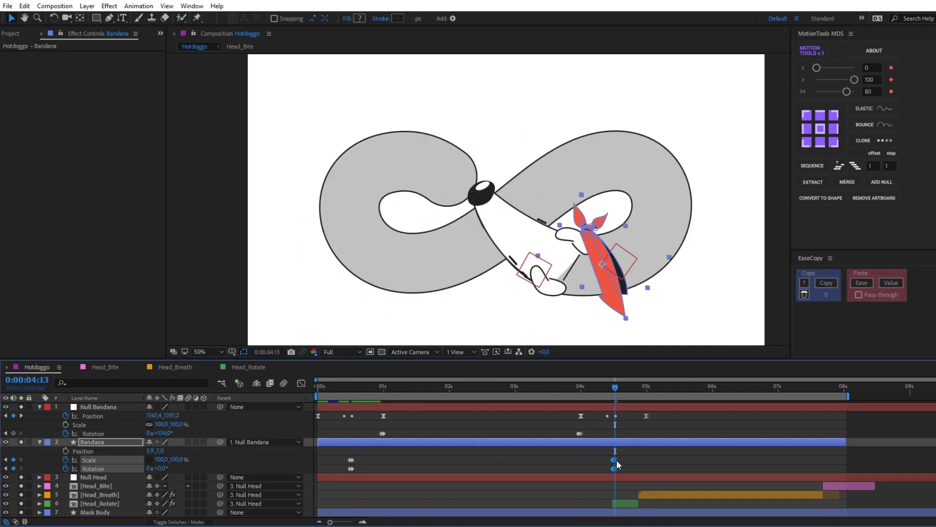
key("space")
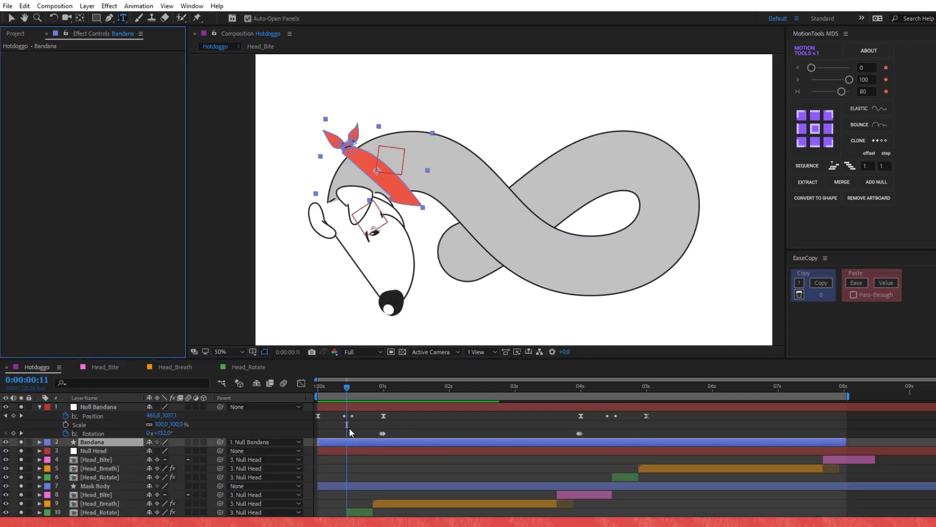
Step: Add Bandana Opacity keyframes dropping it to 0% at both body crossings
key("t")
left_click(64, 450)
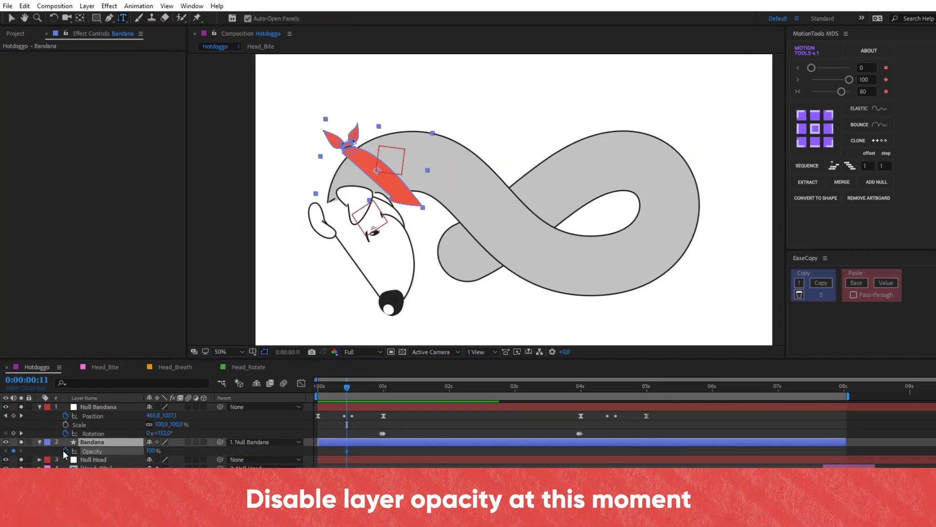
left_click(350, 385)
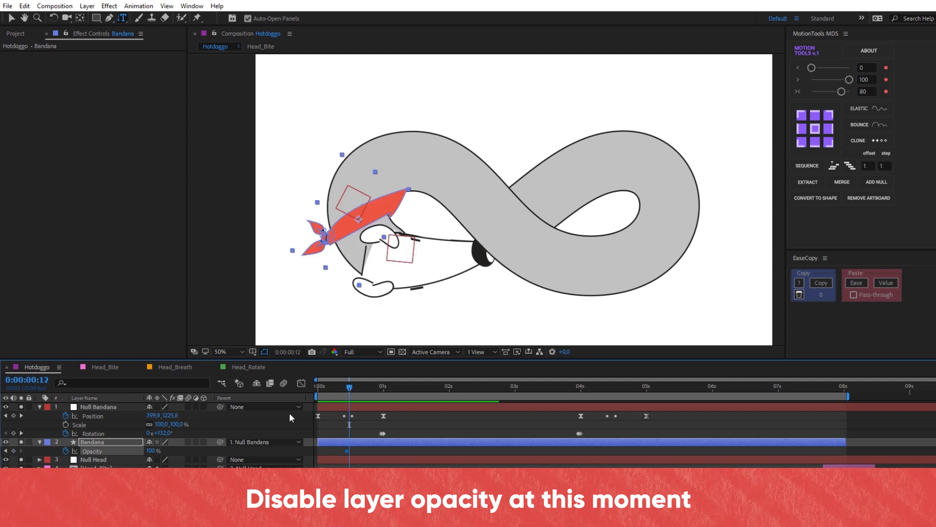
left_click_drag(149, 451, 126, 448)
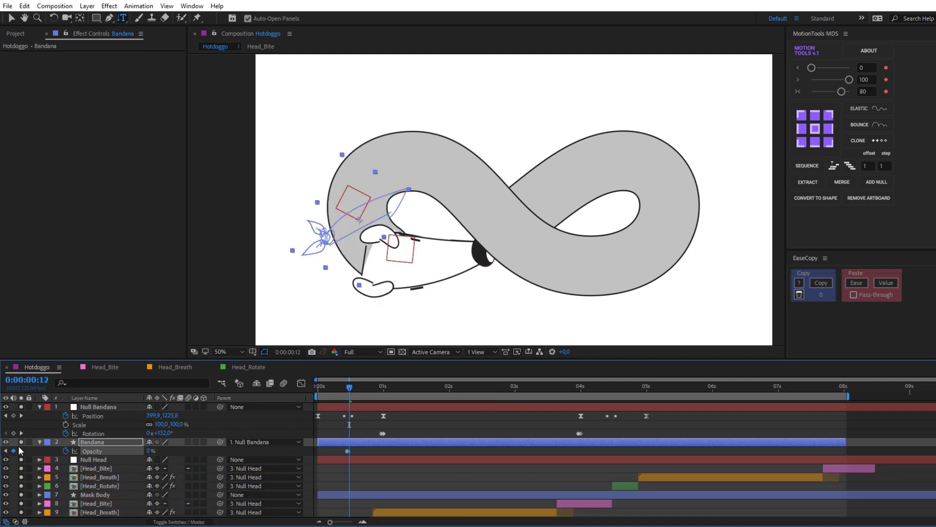
left_click(347, 451)
left_click_drag(349, 388, 357, 388)
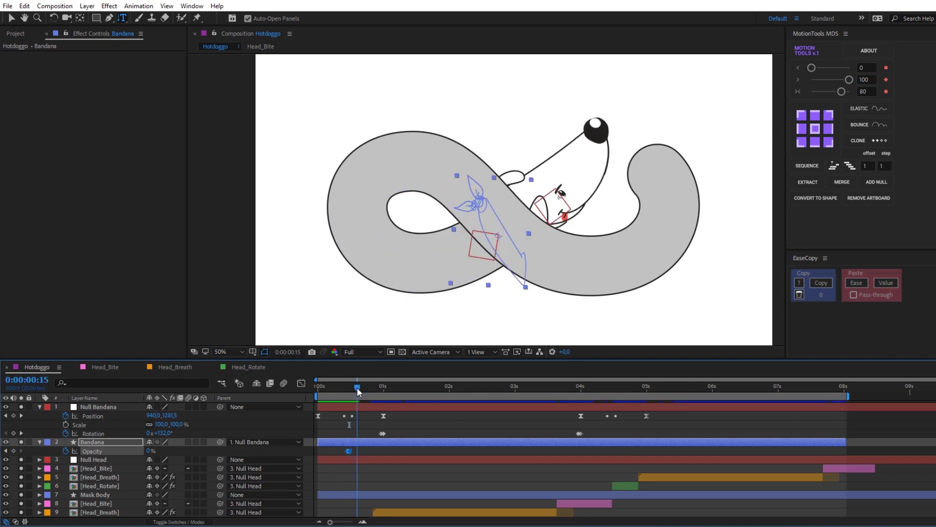
key("ctrl+v")
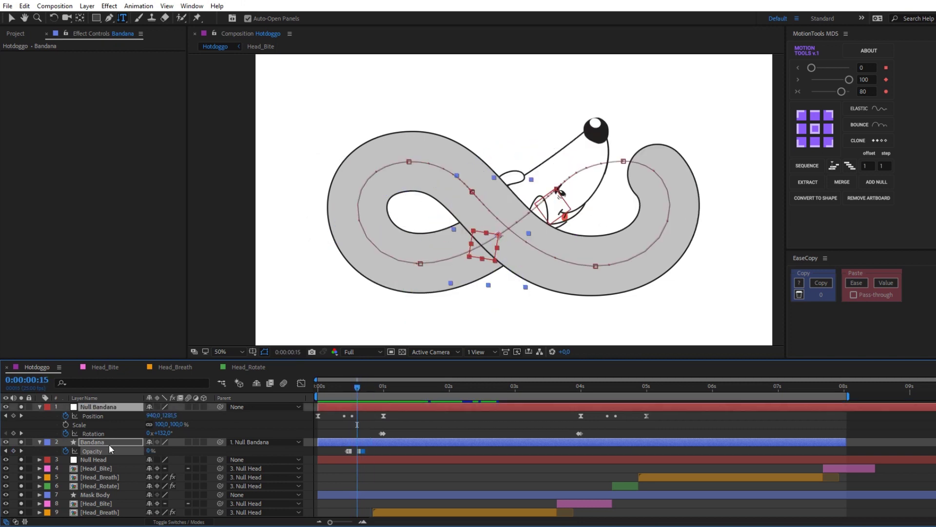
left_click_drag(357, 387, 615, 388)
key("ctrl+v")
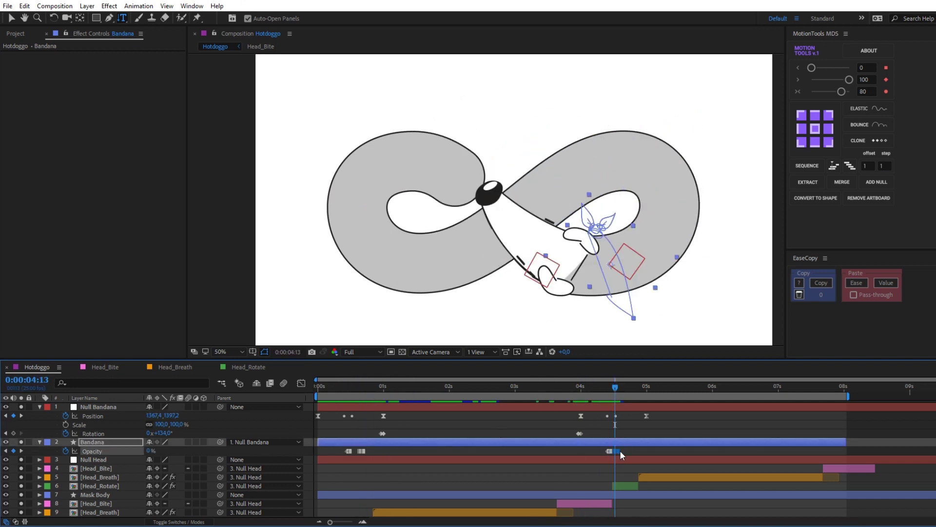
Step: Preview the animation, shift the Opacity keyframes slightly later, and scrub to 0:00:00:11
left_click(317, 414)
key("space")
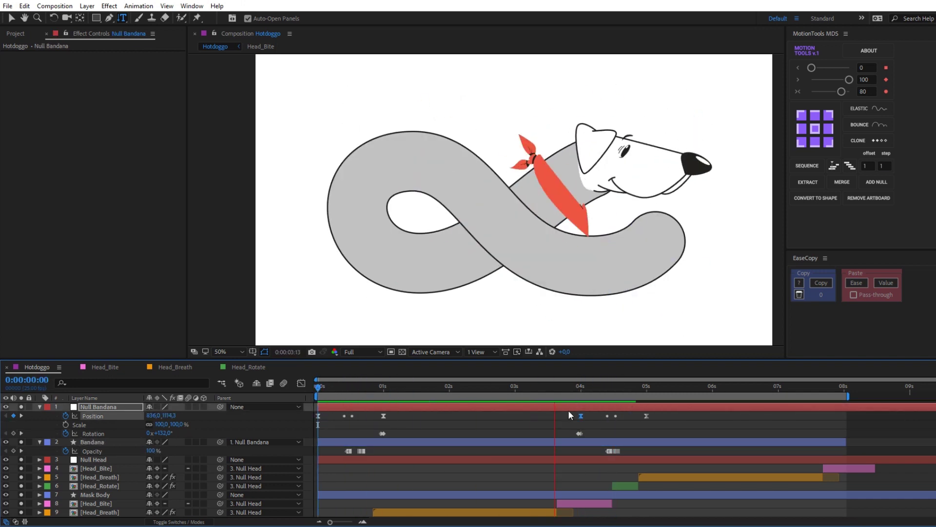
key("space")
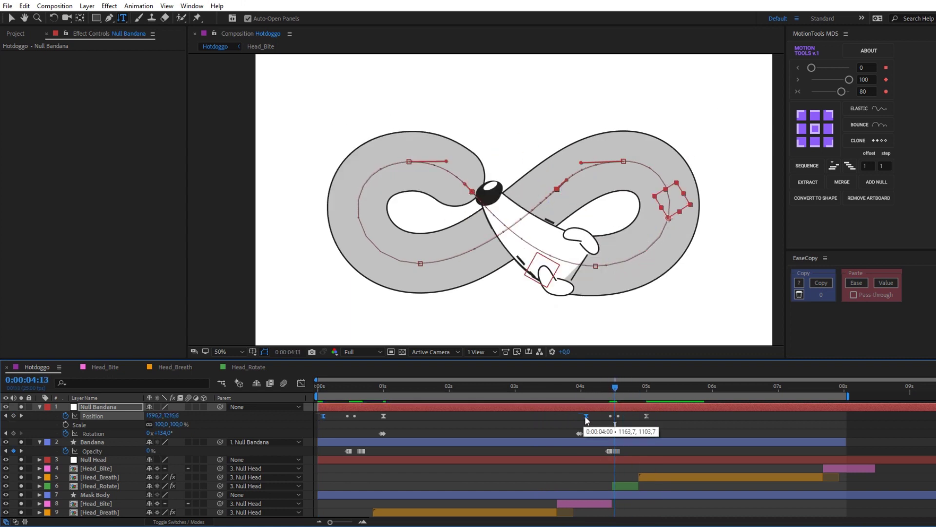
left_click_drag(586, 421, 590, 387)
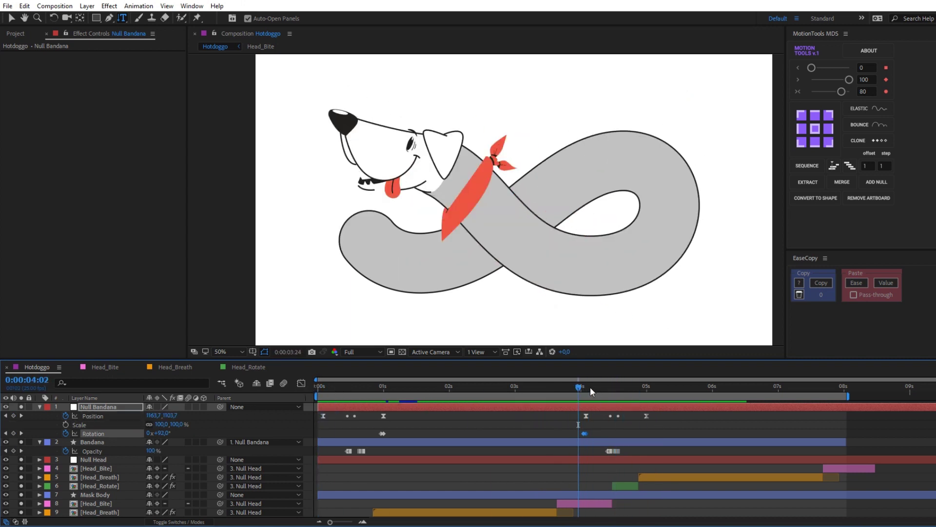
key("space")
left_click_drag(613, 450, 618, 451)
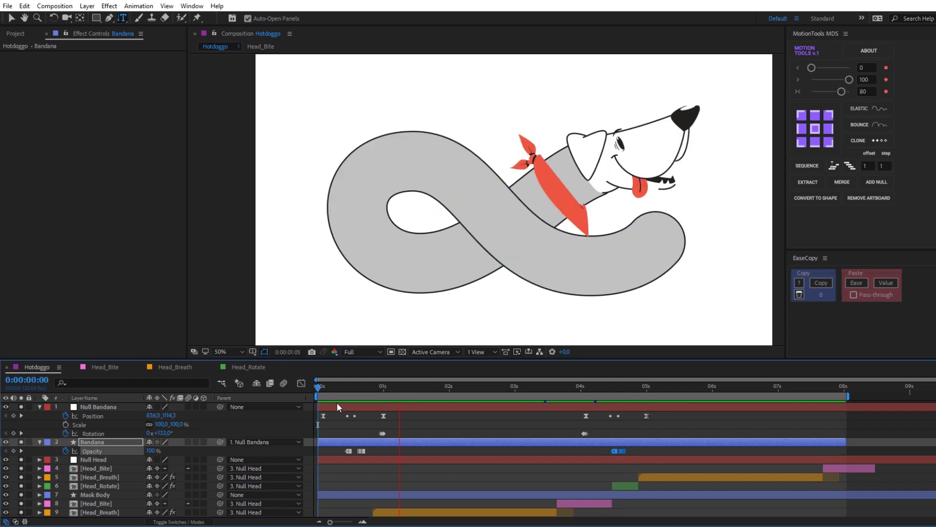
left_click_drag(341, 388, 347, 390)
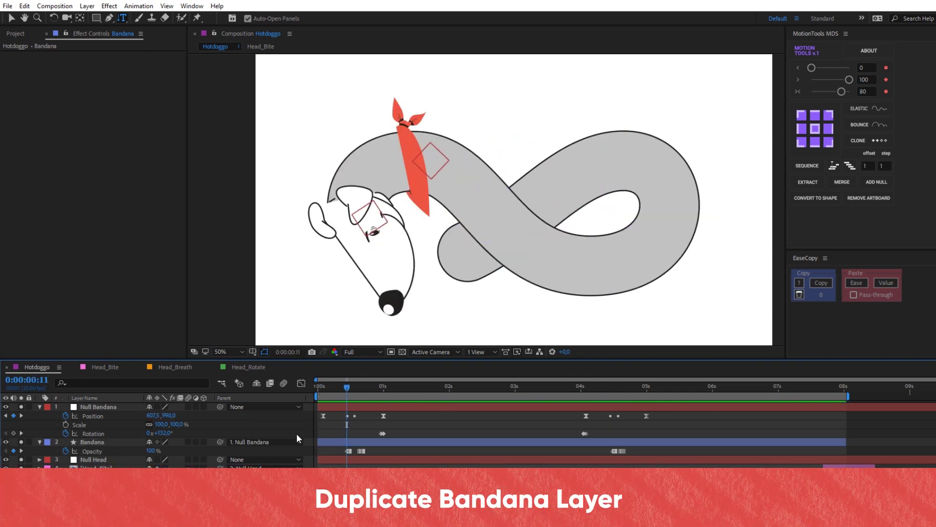
Step: Duplicate Bandana as Bandana 2 and reveal its keyframes at frame 12
left_click(104, 442)
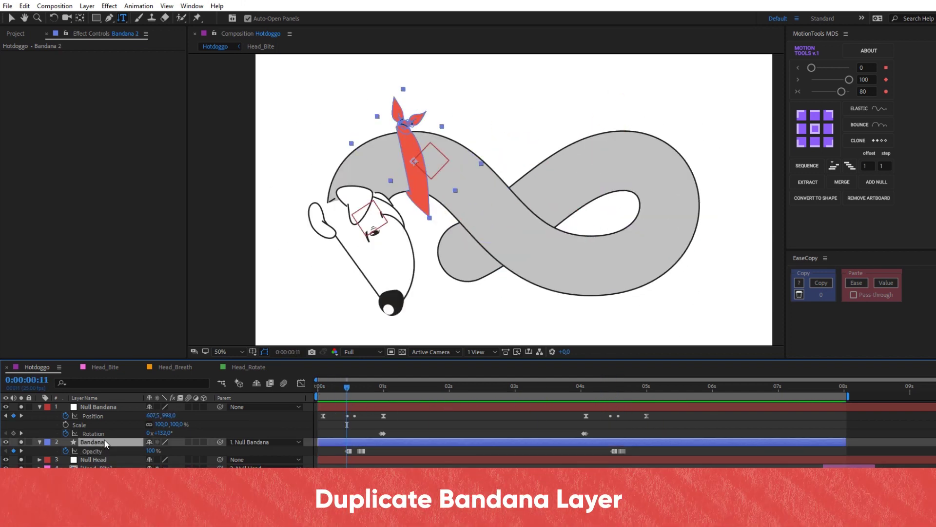
key("ctrl+d")
key("u")
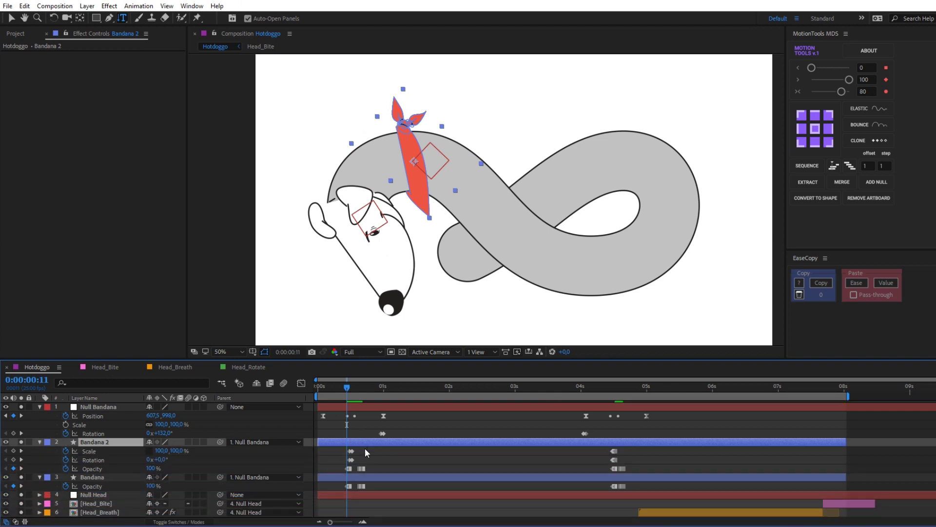
left_click_drag(347, 388, 350, 390)
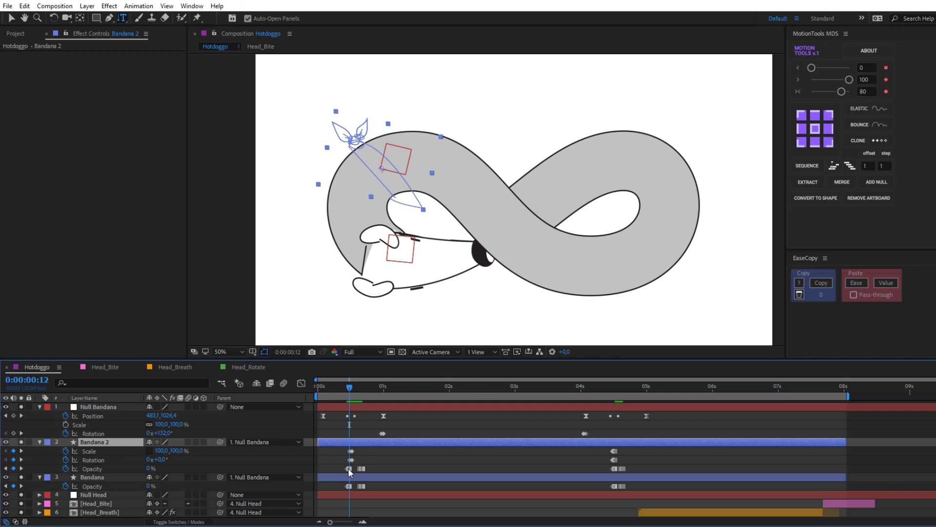
Step: Time-reverse Bandana 2's Opacity keyframes so it appears as the original fades
right_click(352, 470)
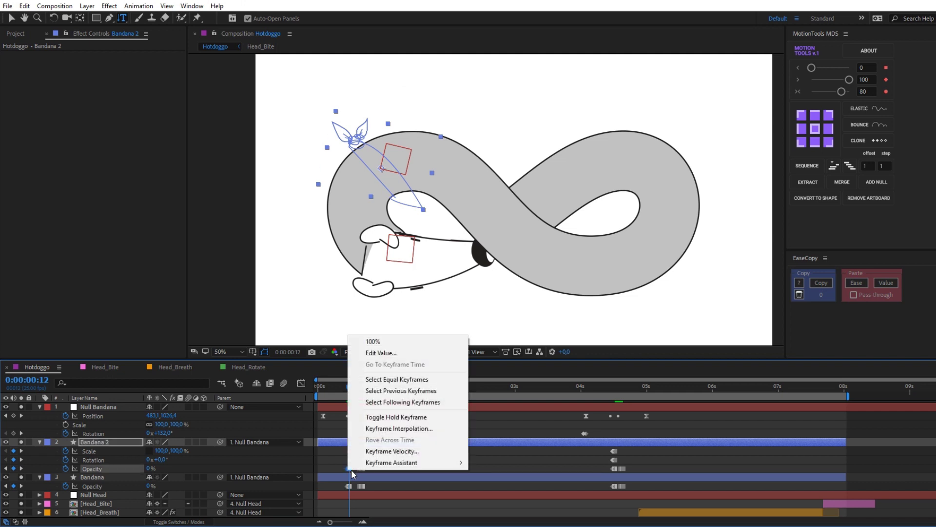
mouse_move(368, 465)
left_click(507, 471)
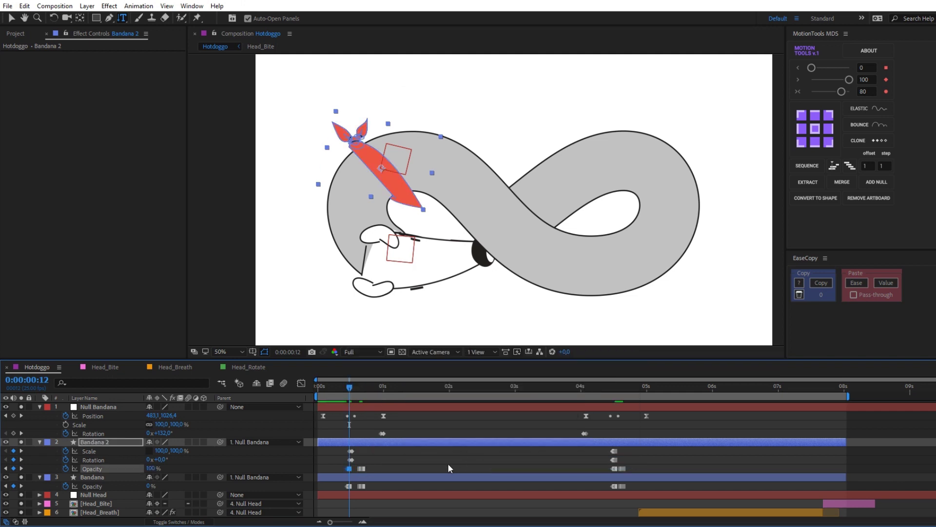
right_click(361, 471)
mouse_move(419, 463)
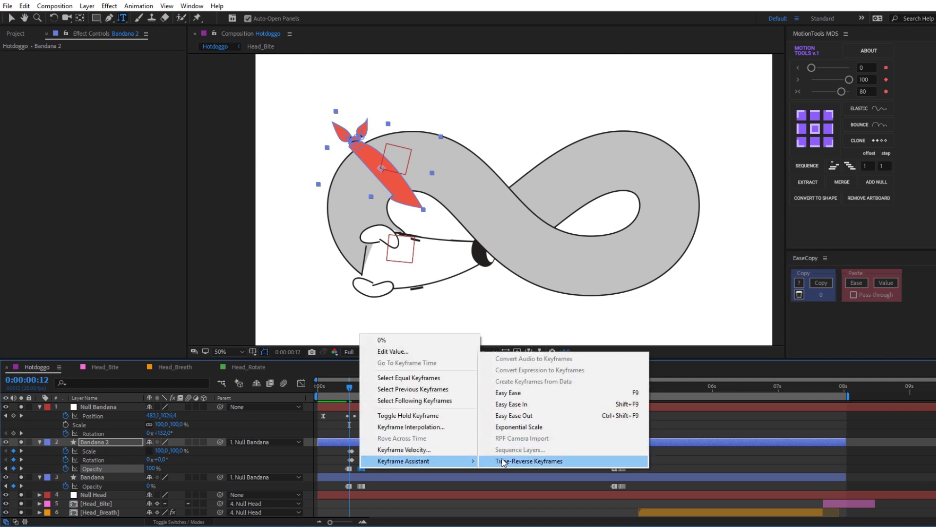
left_click(536, 464)
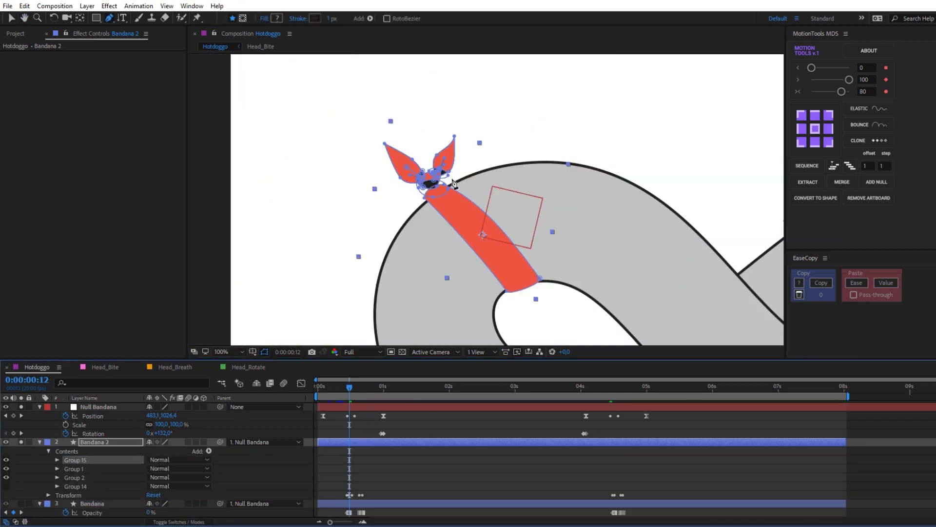
Step: Move to 0:00:04:12 and marquee-select Bandana 2's Path keyframes from the knot animation
key("v")
scroll(419, 112, "up", 1)
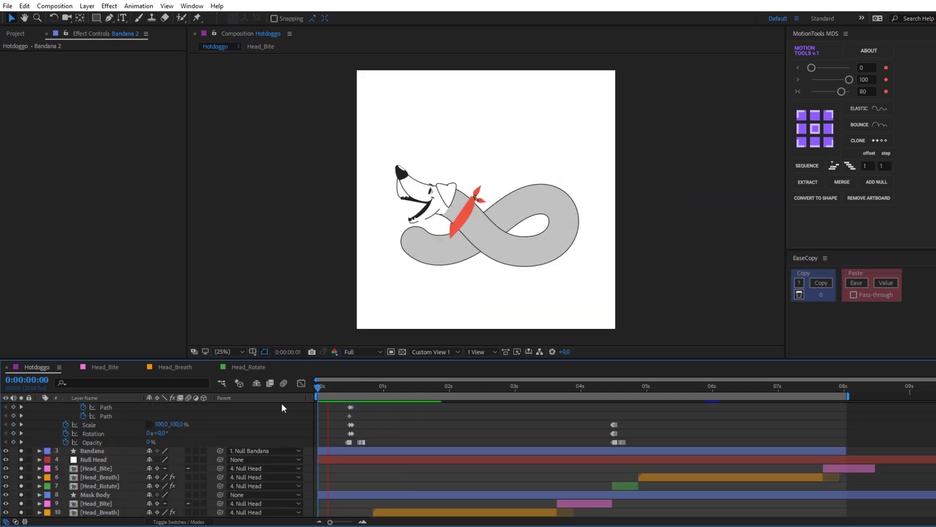
left_click_drag(401, 388, 613, 392)
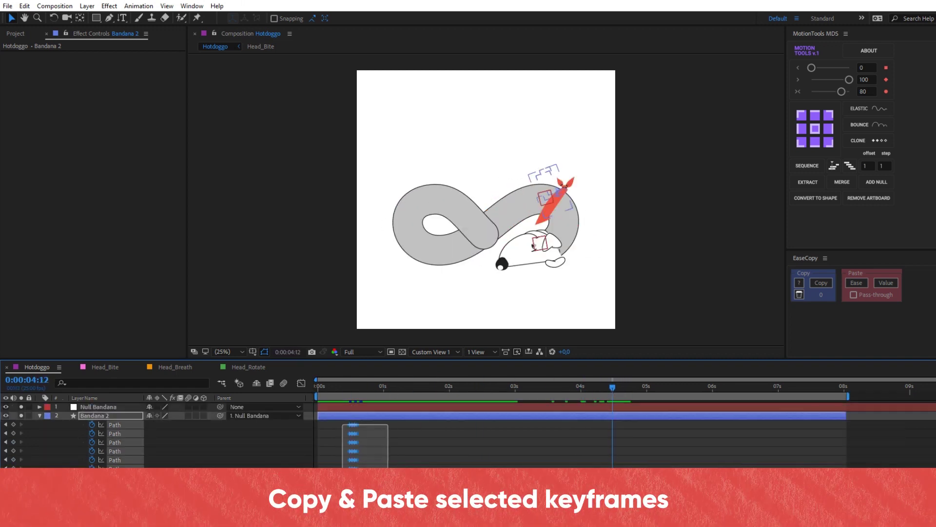
left_click_drag(339, 422, 380, 471)
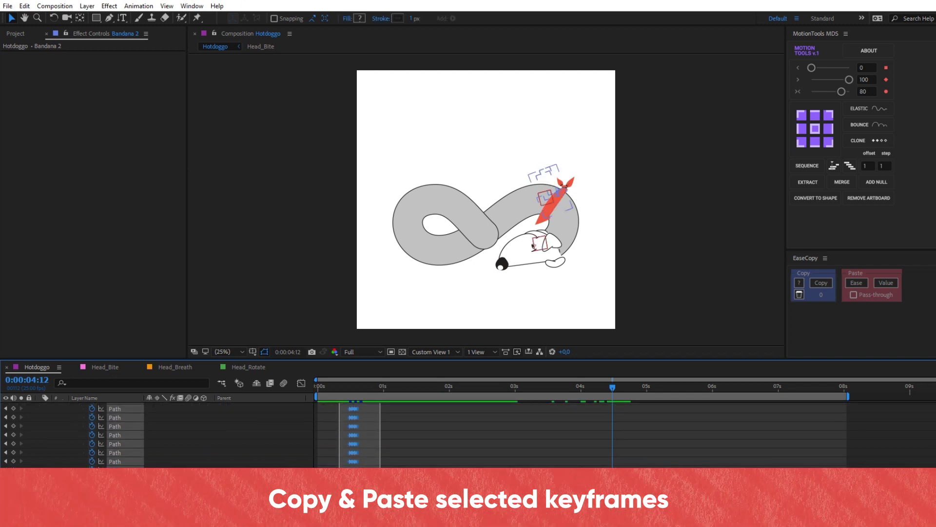
left_click_drag(380, 404, 356, 509)
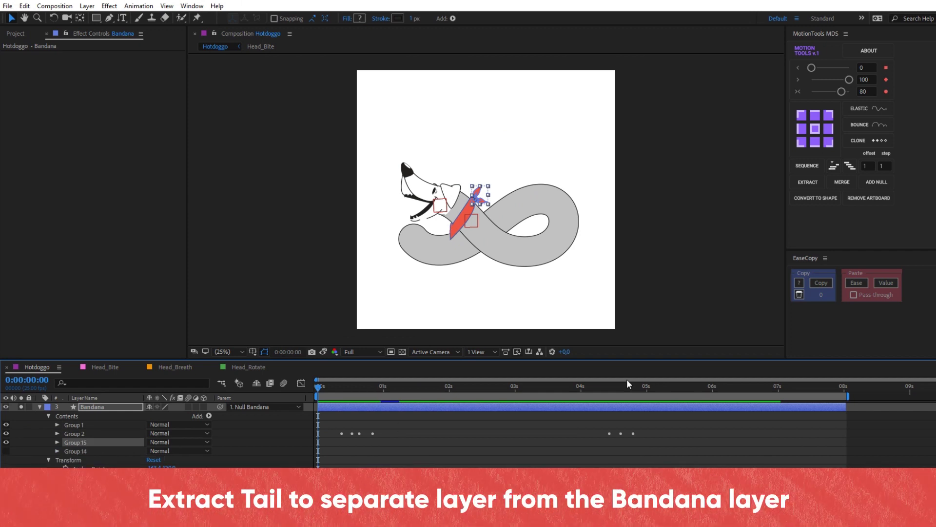
Step: Extract the tail group into its own layer named Bandana Tail
left_click(807, 181)
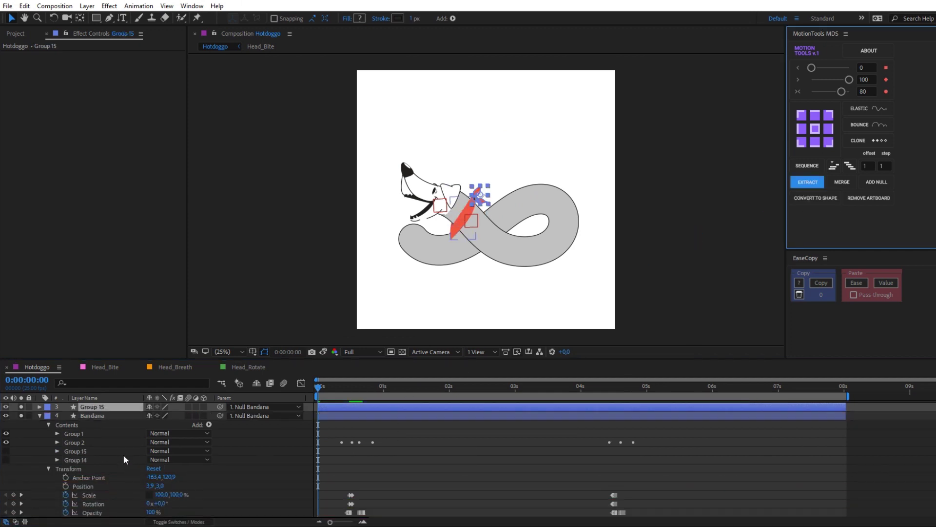
left_click(39, 415)
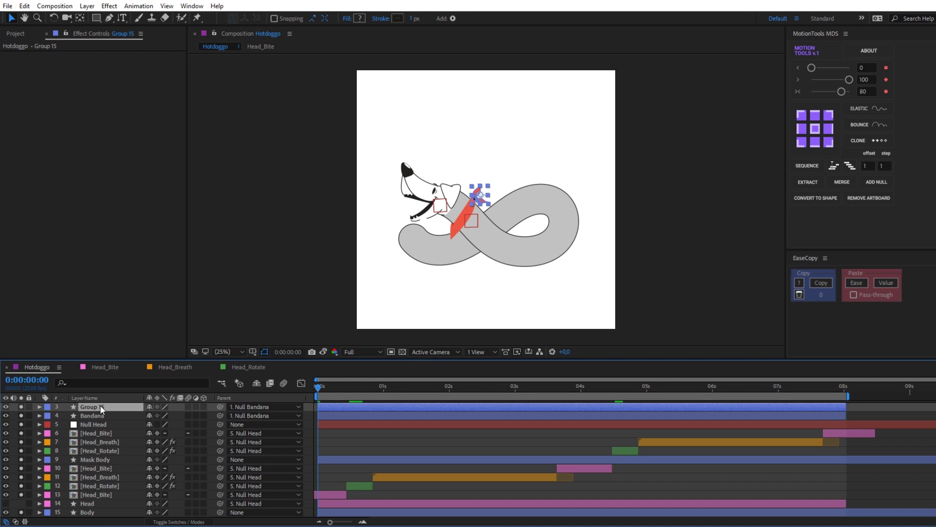
type("Bandana Tail")
key("Return")
scroll(488, 195, "up", 4)
Step: Place Bandana Tail's anchor point on the knot and move it below Bandana
key("y")
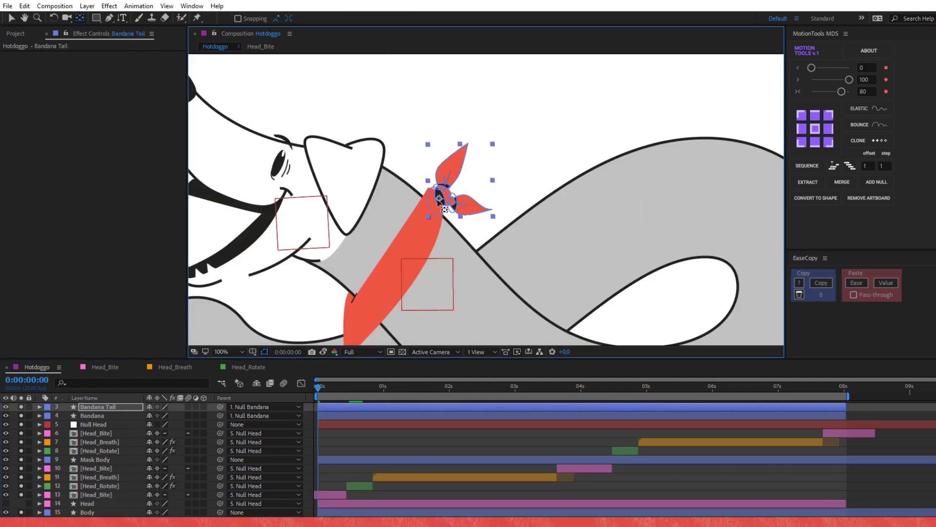
left_click_drag(462, 181, 441, 202)
left_click_drag(113, 408, 115, 415)
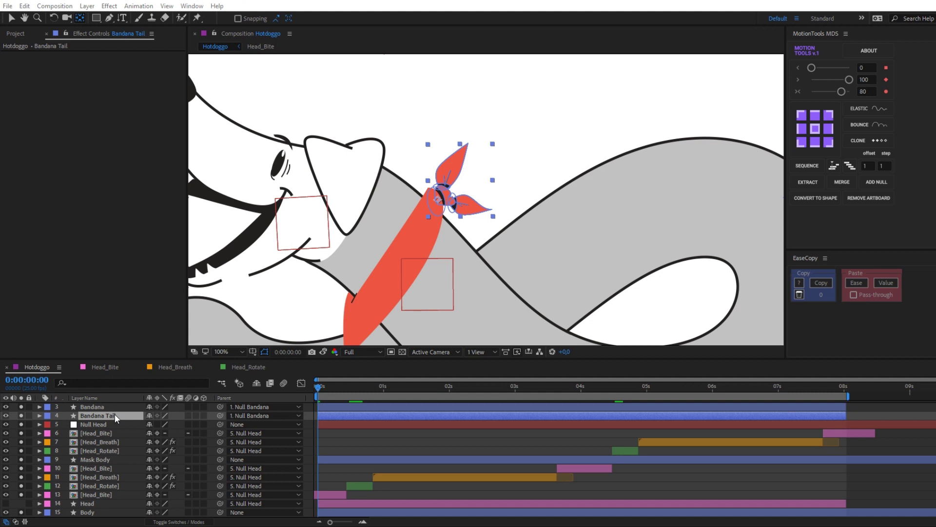
Step: Apply the CC Bend It distort effect to Bandana Tail
left_click(111, 6)
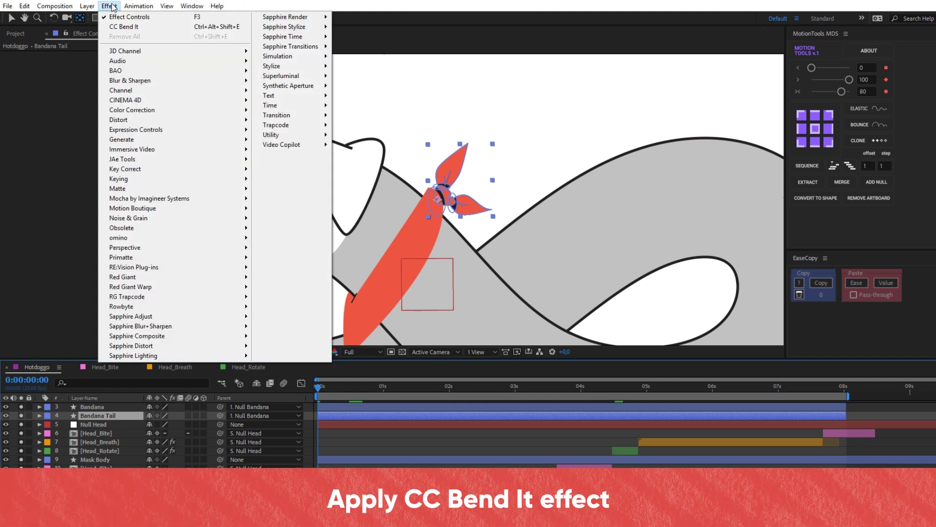
mouse_move(146, 119)
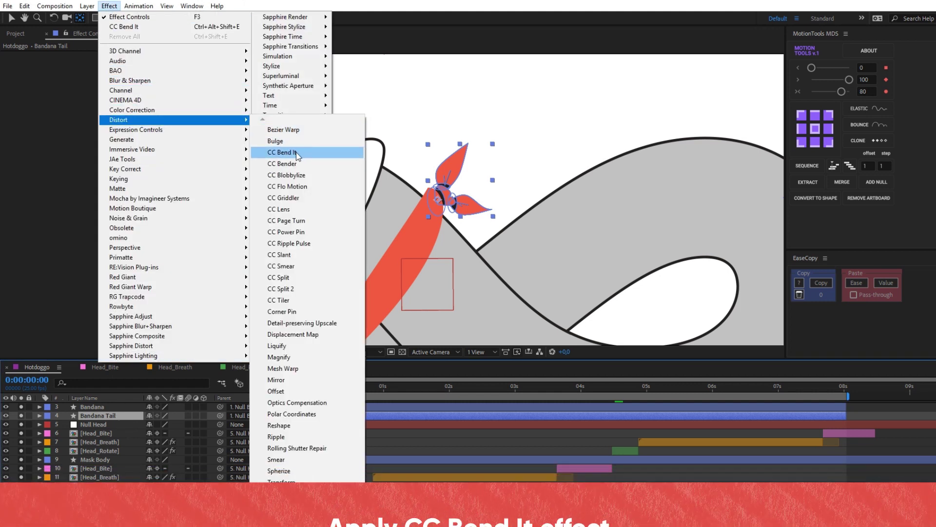
left_click(295, 153)
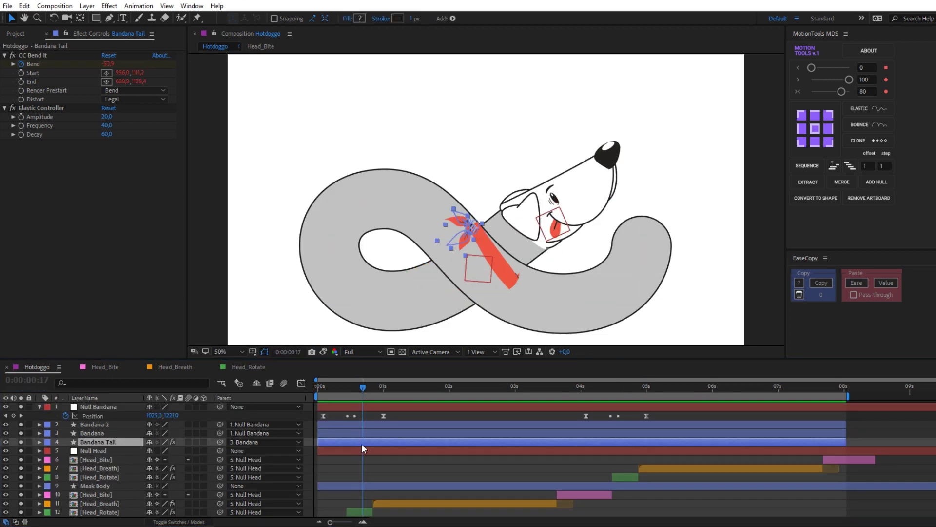
Step: Add Set Matte to Bandana Tail, taking the matte from layer 9. Mask Body
left_click(109, 6)
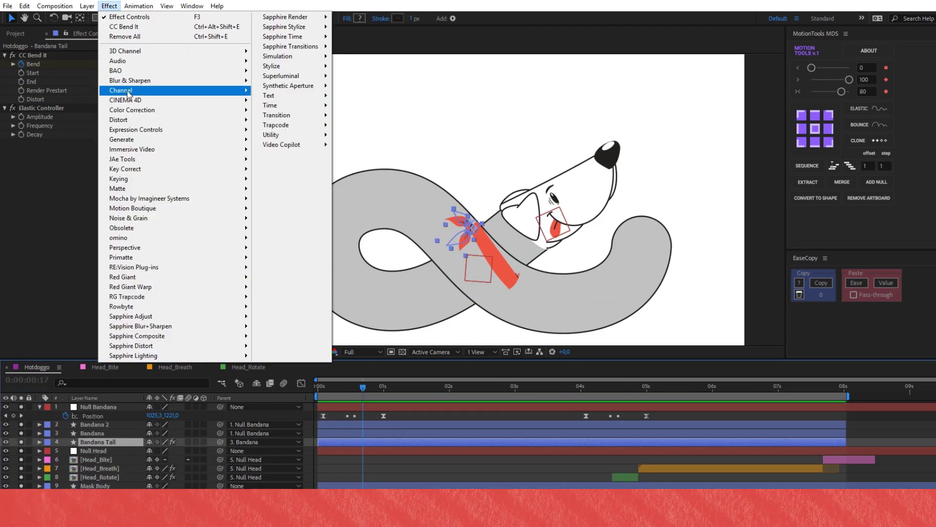
mouse_move(129, 92)
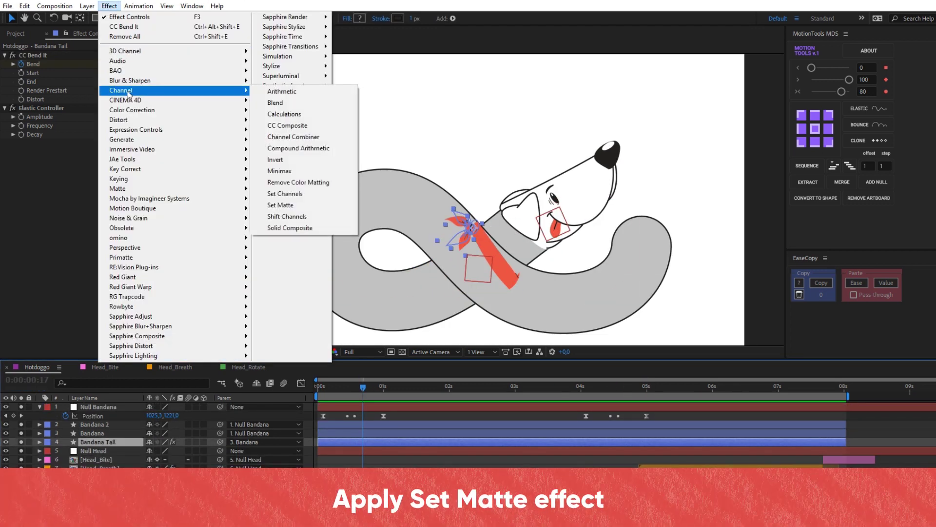
left_click(318, 205)
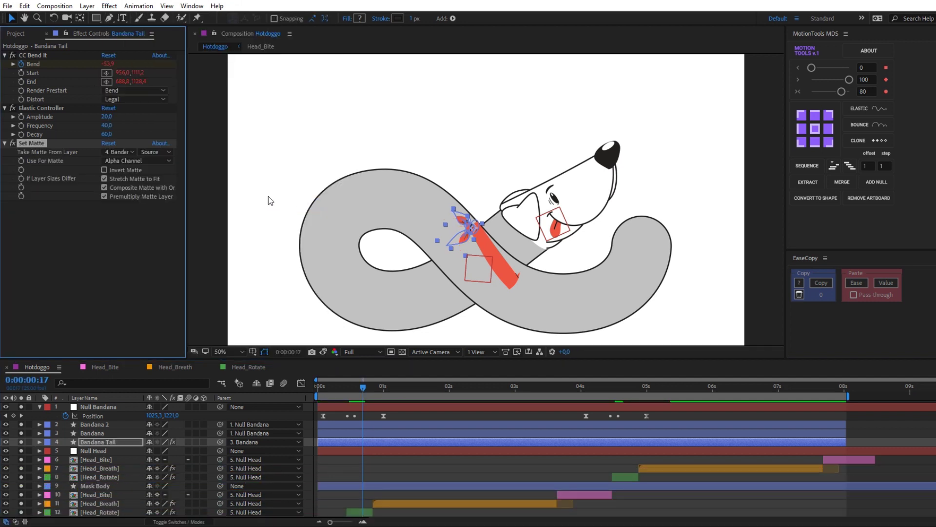
left_click(121, 152)
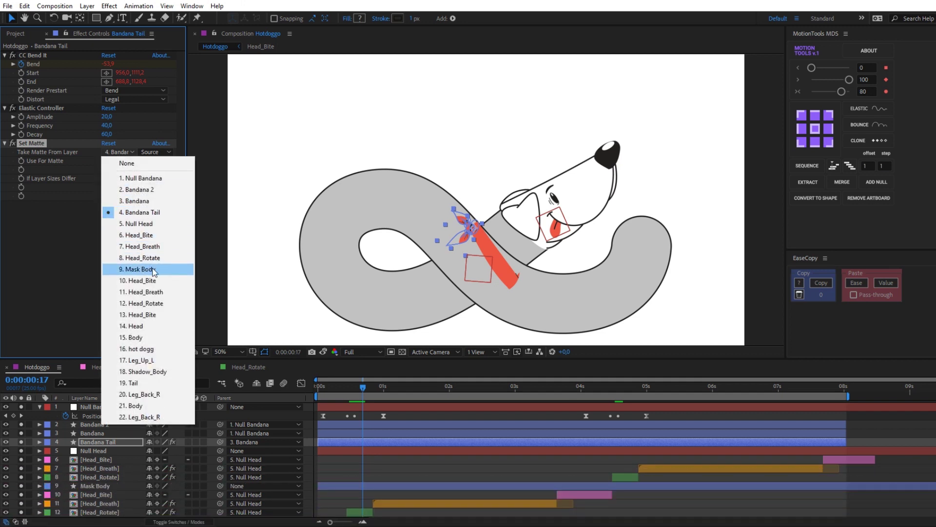
left_click(153, 270)
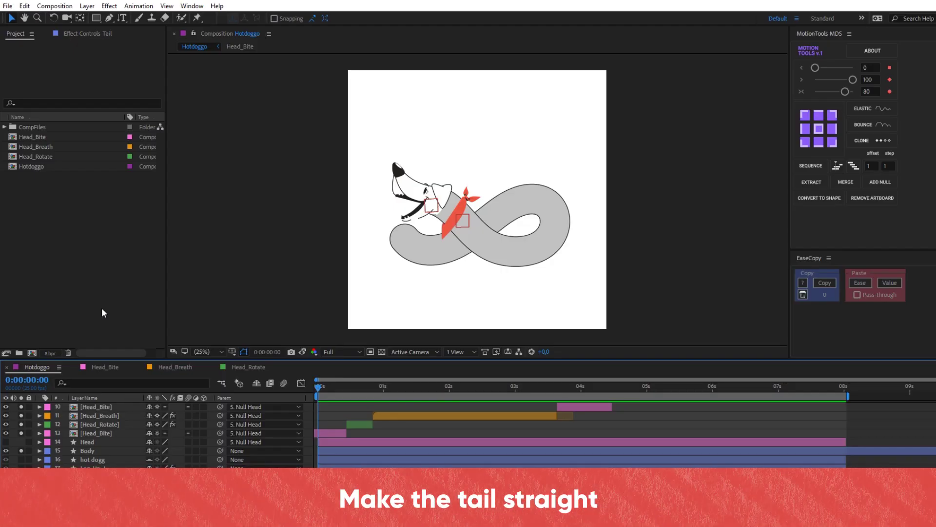
Step: Apply CC Bend It to the dog's Tail layer
left_click(390, 217)
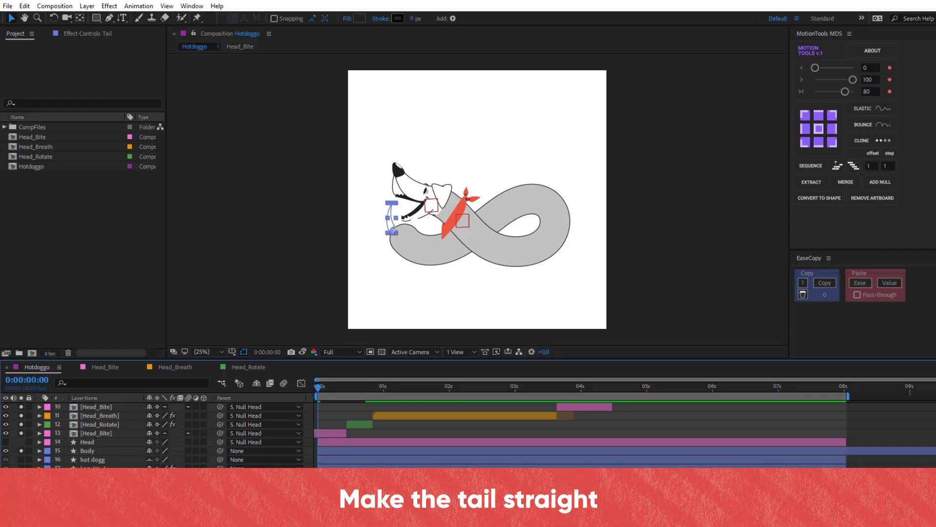
scroll(376, 242, "up", 4)
left_click_drag(376, 242, 458, 224)
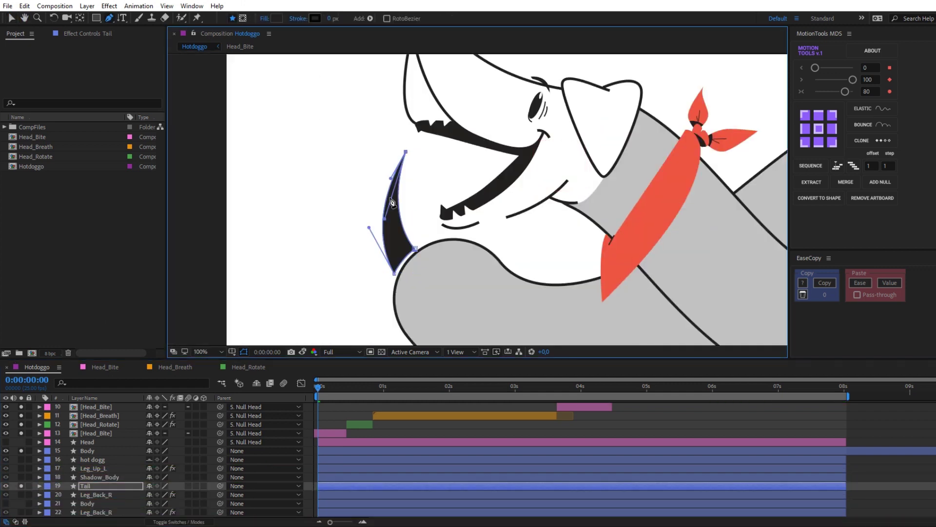
left_click(402, 281)
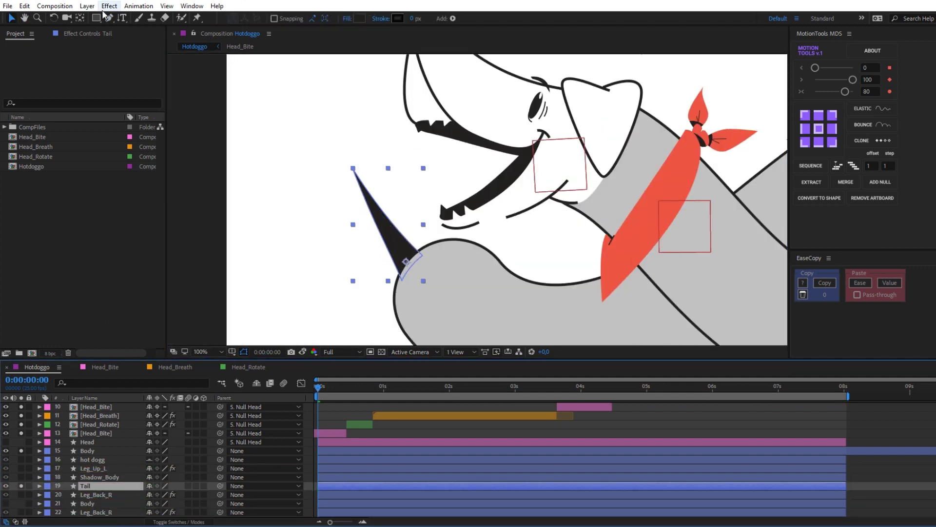
left_click(109, 6)
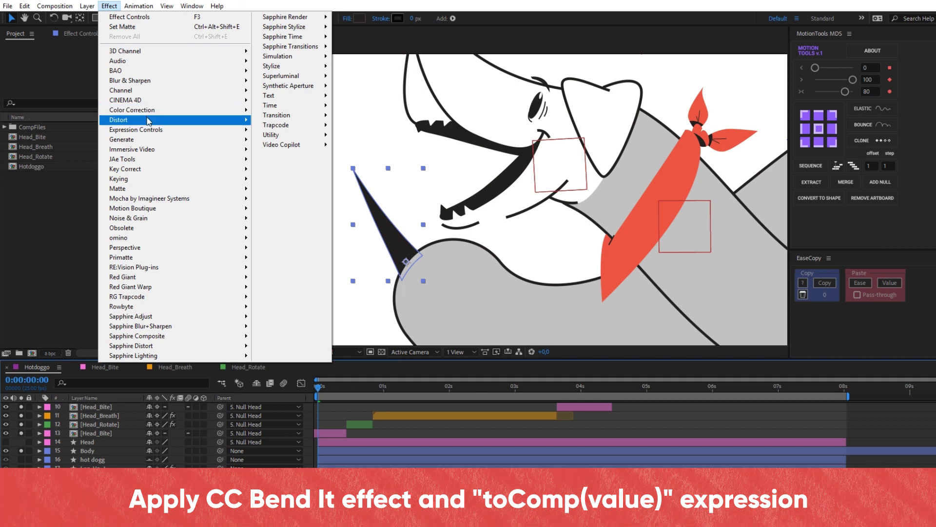
mouse_move(147, 119)
left_click(302, 156)
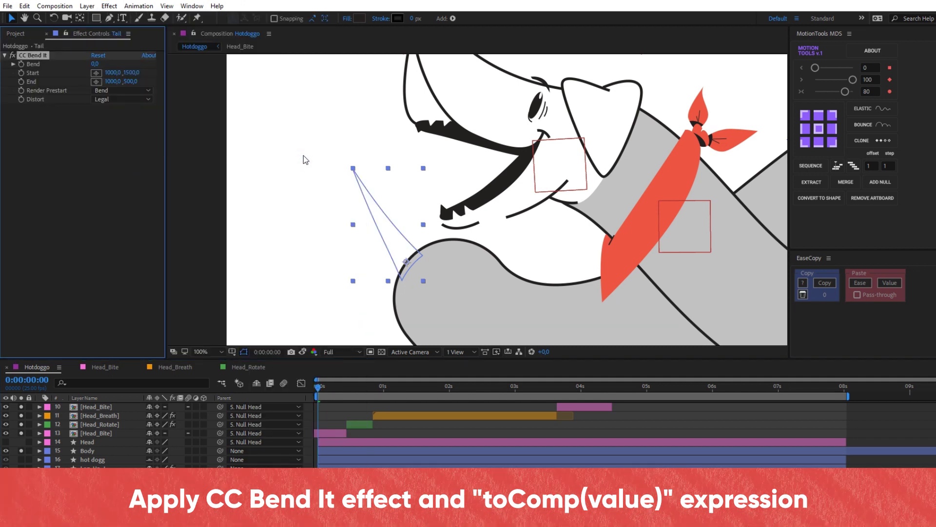
Step: Give the Start point a toComp(value) expression and raise Bend to 27
left_click(20, 72, "alt")
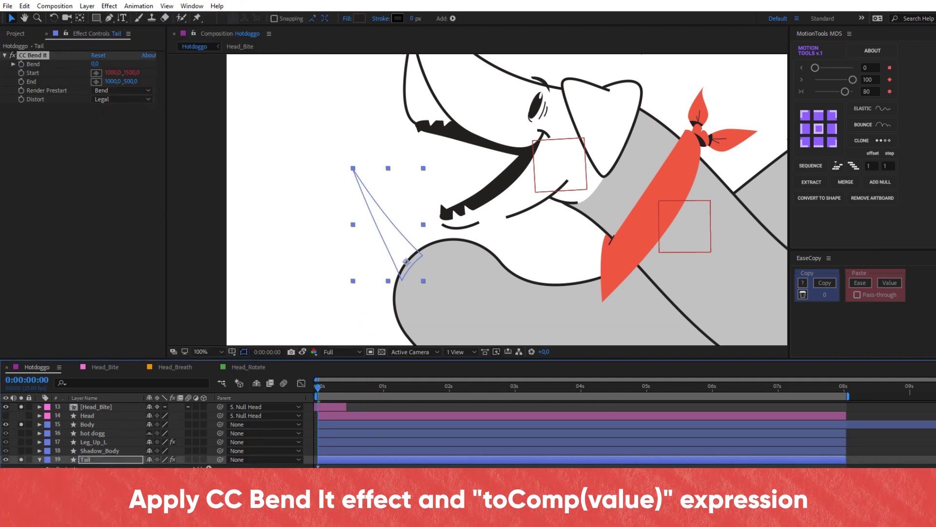
type("toComp(value)")
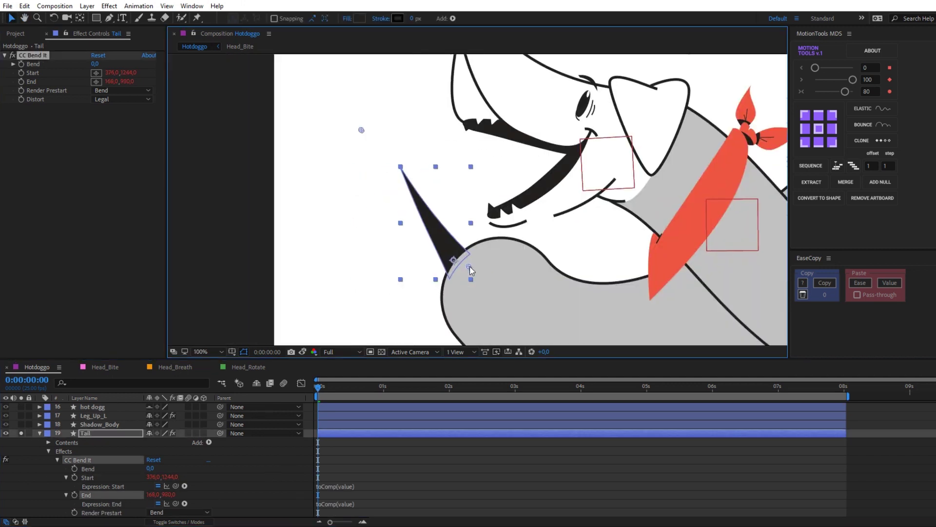
left_click_drag(96, 64, 115, 78)
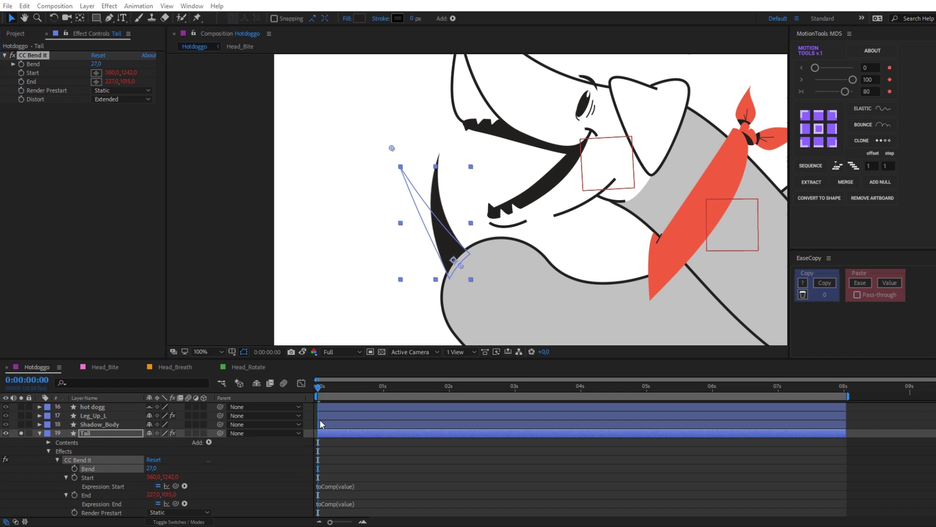
left_click(314, 385)
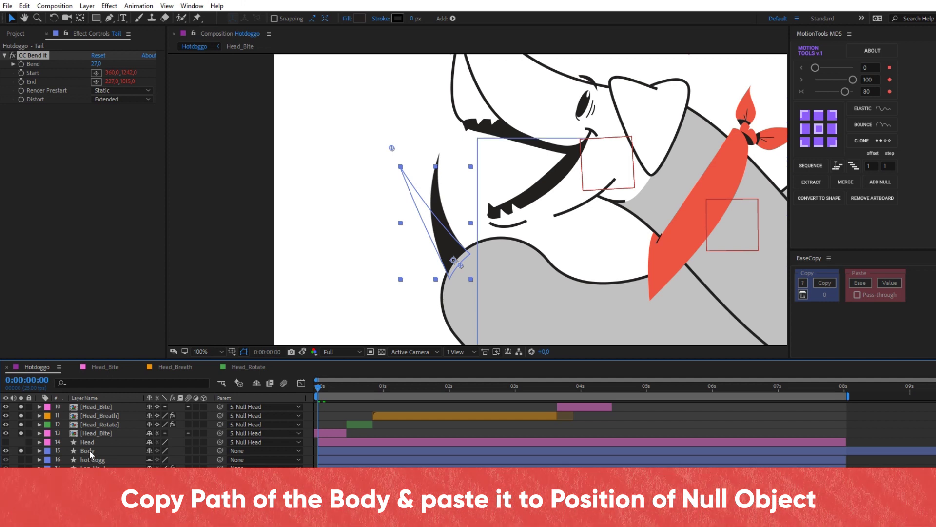
Step: Copy the Body layer's infinity-shaped shape Path
left_click(38, 451)
left_click(39, 450)
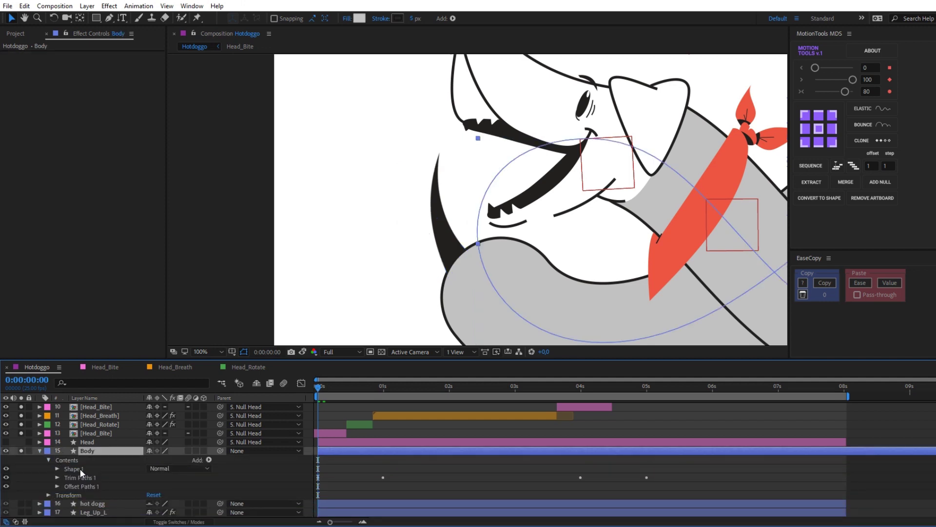
left_click(57, 468)
left_click(66, 477)
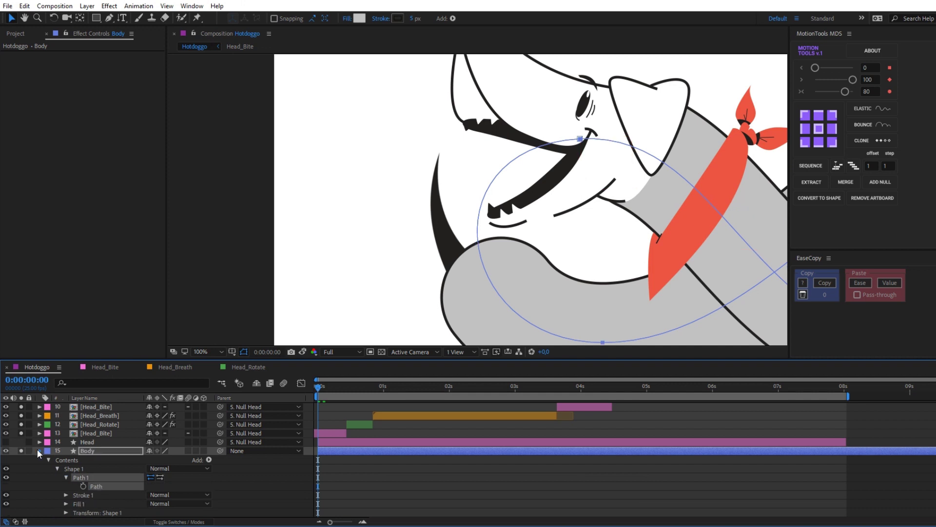
left_click(39, 450)
Step: Add a Null Object named Null Tail and paste the body path into its Position
left_click(92, 486)
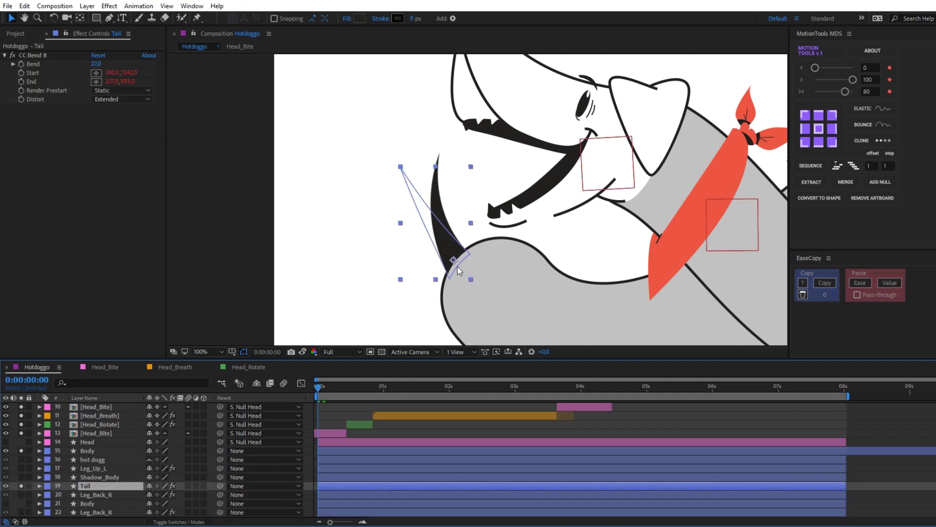
key("comma")
right_click(295, 294)
mouse_move(315, 299)
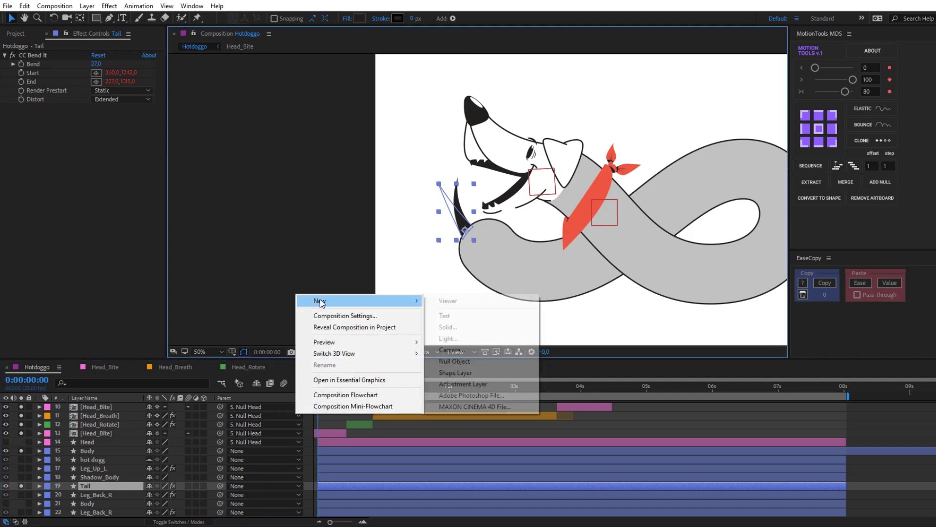
left_click(475, 361)
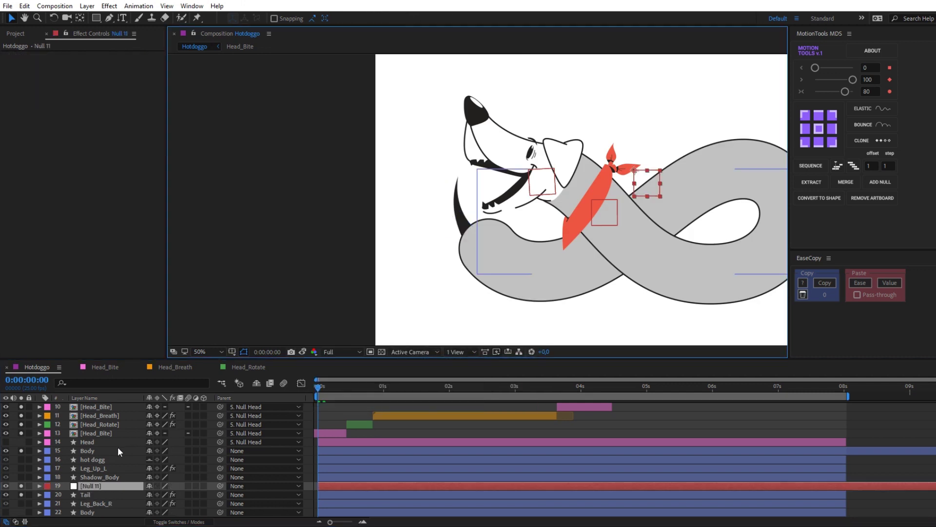
key("Return")
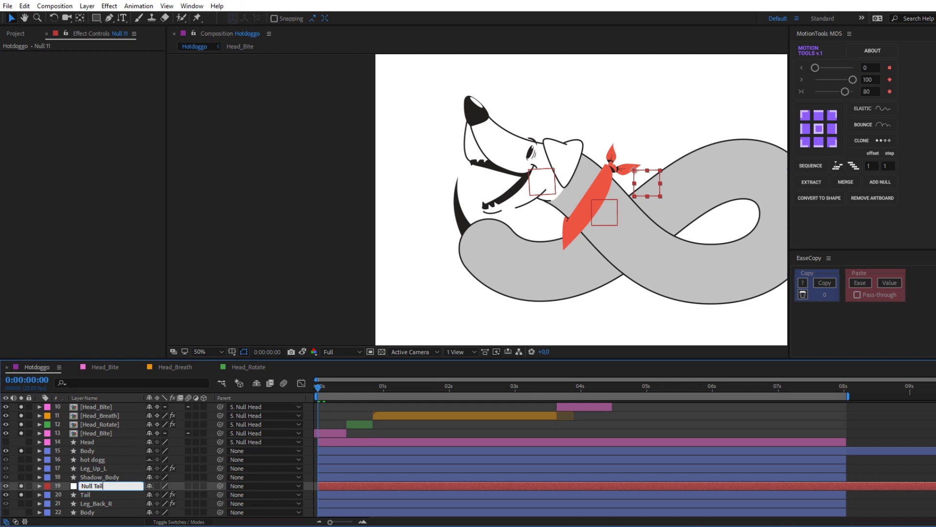
key("p")
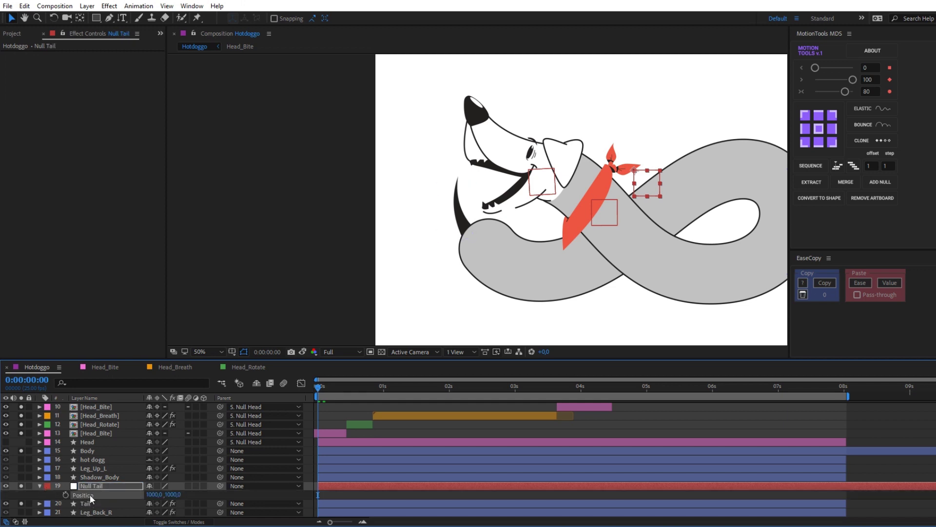
Step: Move Null Tail onto the base of the tail and reshape its motion path near the tail
scroll(102, 470, "down", 2)
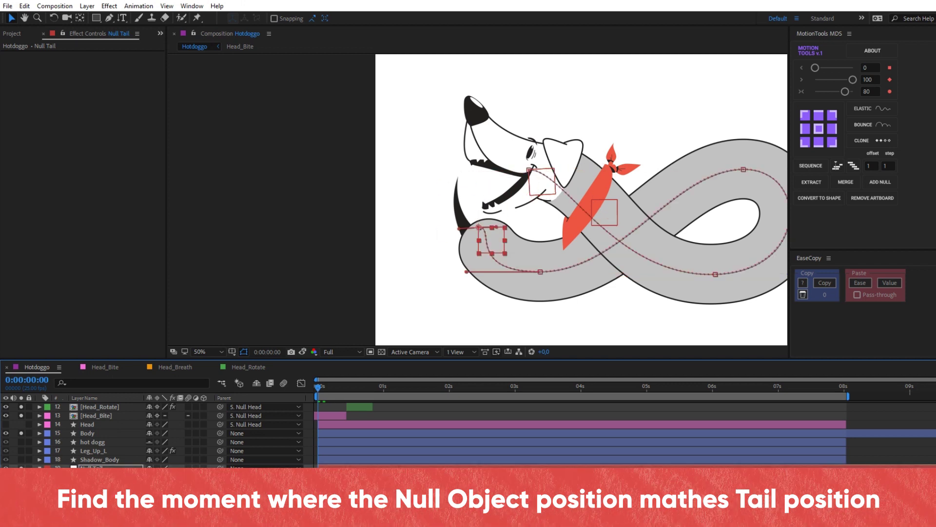
left_click(394, 385)
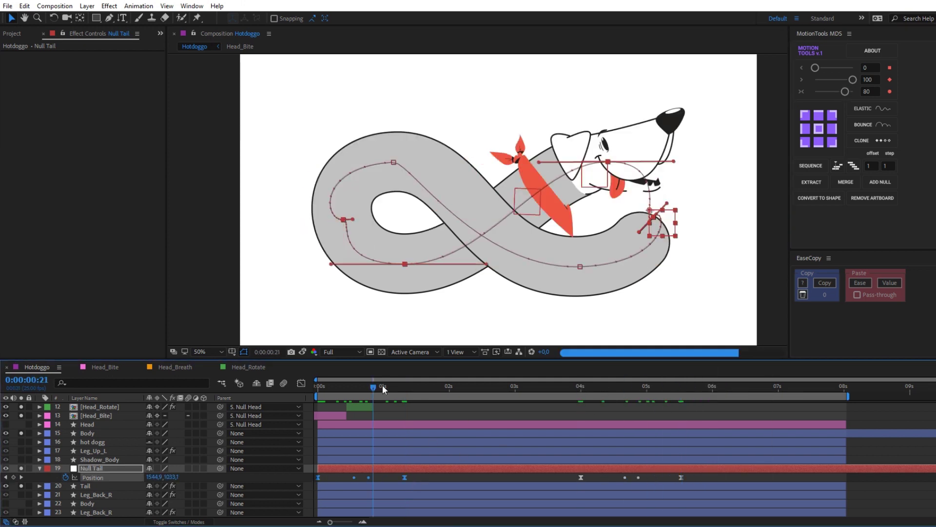
scroll(292, 243, "up", 1)
left_click_drag(412, 217, 390, 222)
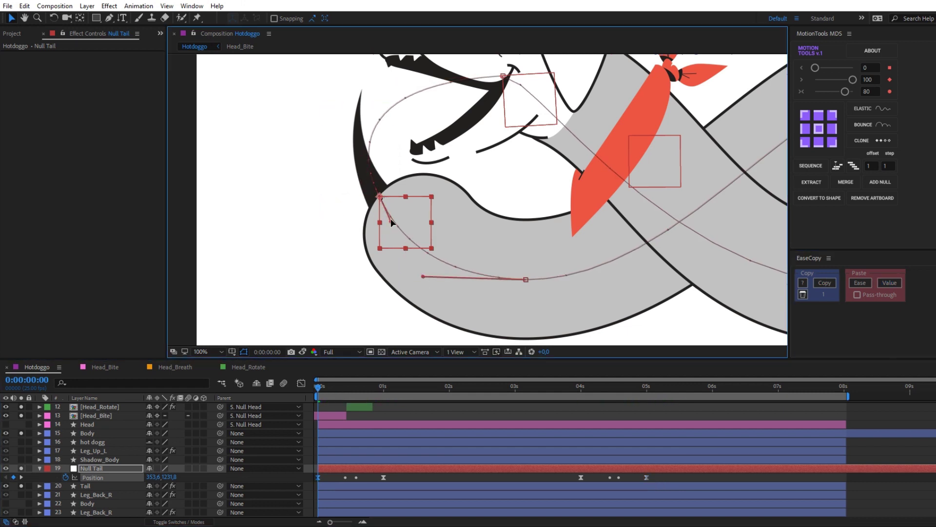
scroll(391, 222, "down", 2)
scroll(507, 293, "up", 2)
left_click(384, 477)
left_click_drag(523, 212, 504, 220)
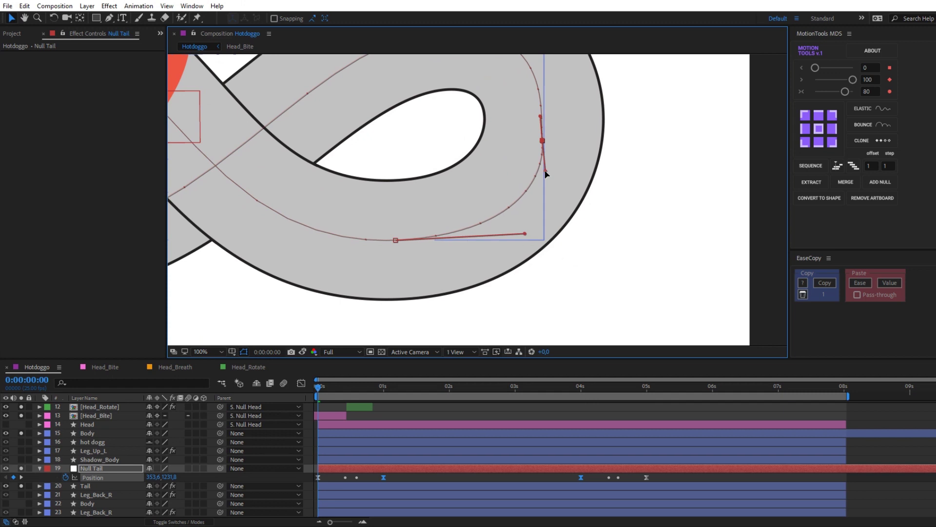
scroll(505, 132, "down", 2)
left_click(338, 473)
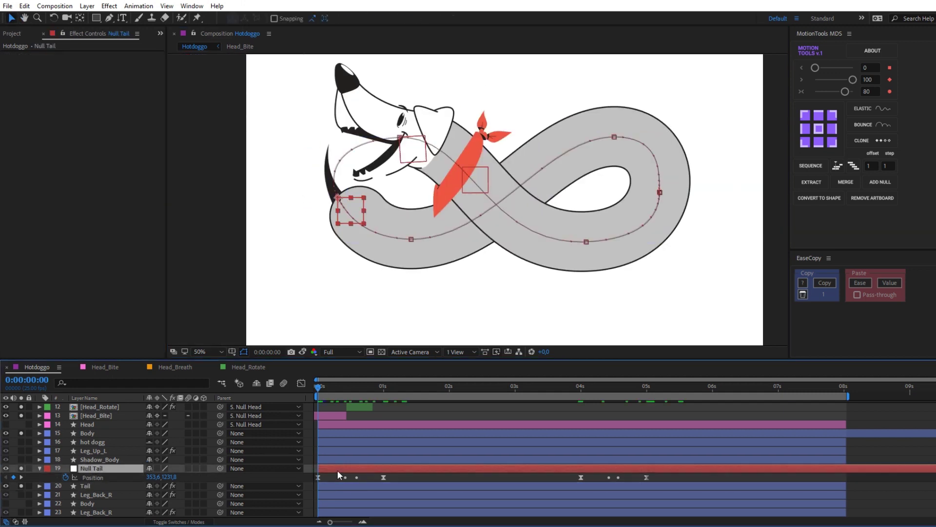
Step: Set Null Tail's Auto-Orient to Orient Along Path
right_click(337, 470)
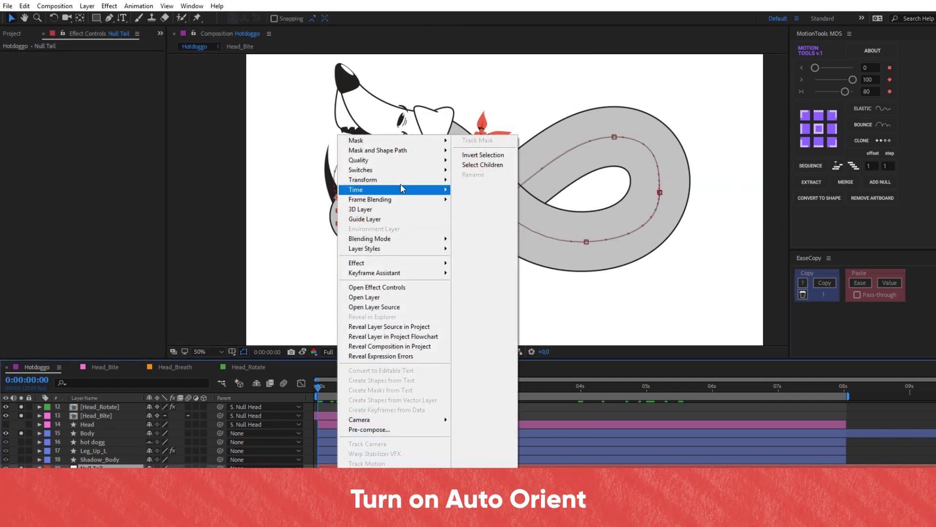
mouse_move(390, 180)
left_click(499, 354)
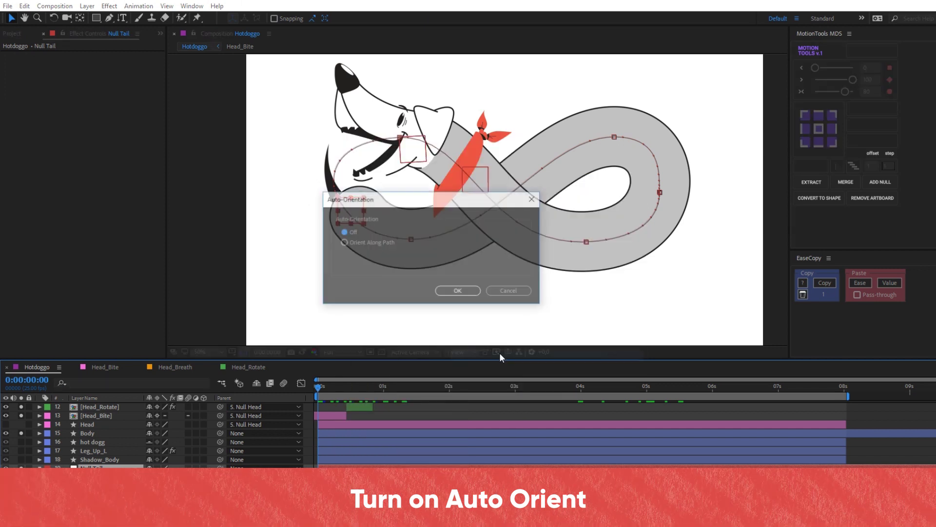
left_click(384, 243)
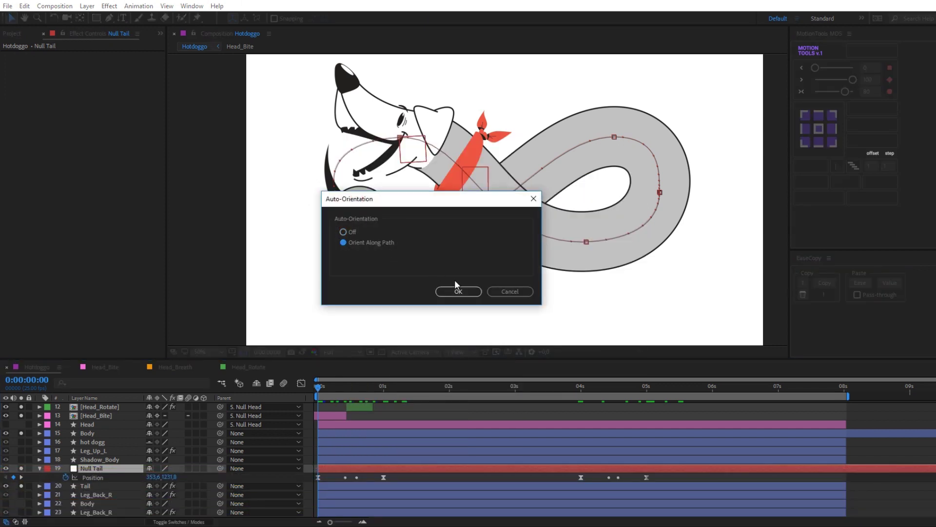
left_click(458, 290)
Step: Rotate Null Tail at 1 second so the tail aligns with the body
left_click_drag(334, 388, 417, 394)
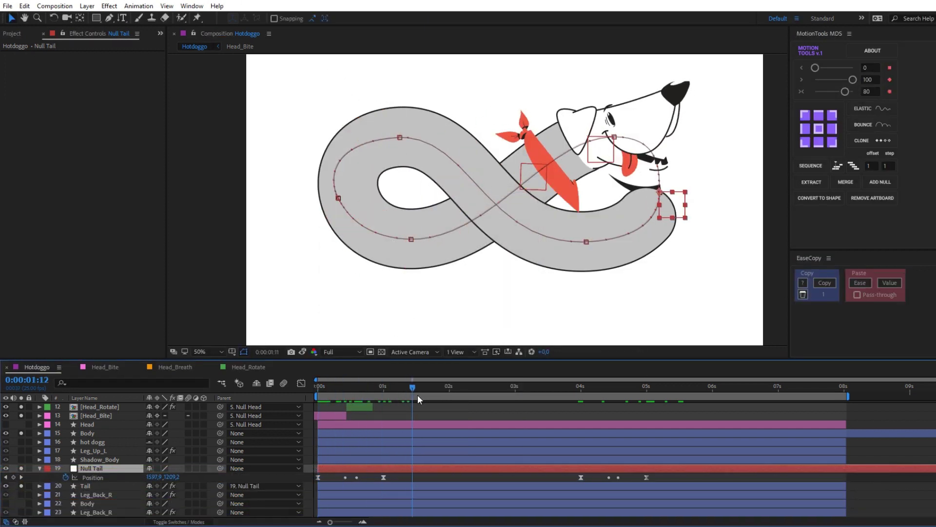
key("slash")
mouse_move(577, 386)
left_mouse_down()
mouse_move(352, 388)
mouse_move(363, 387)
left_mouse_up()
scroll(456, 263, "up", 2)
left_click(506, 222)
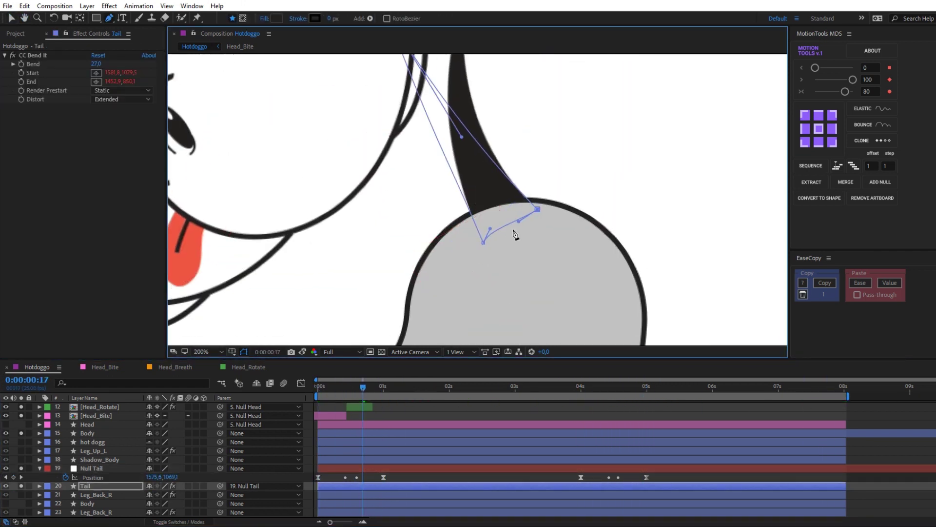
scroll(514, 235, "down", 2)
left_click_drag(154, 477, 203, 473)
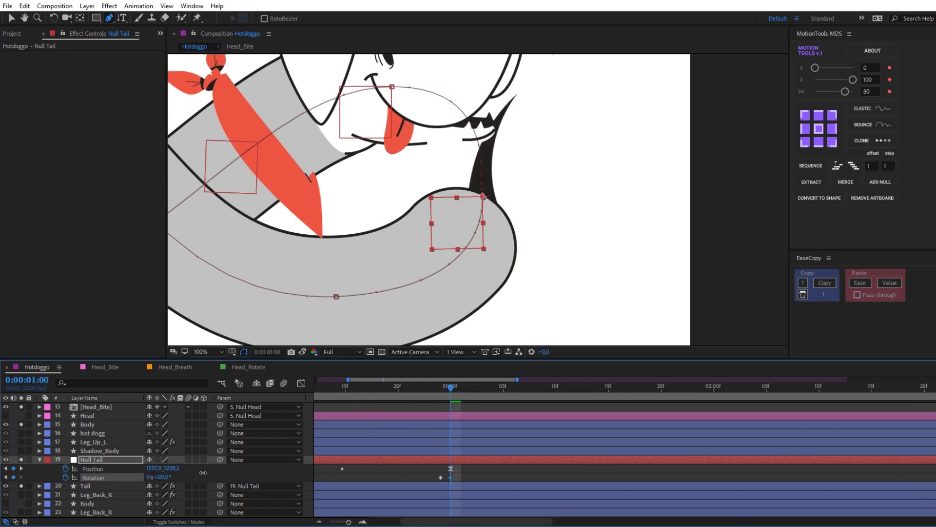
scroll(533, 261, "down", 2)
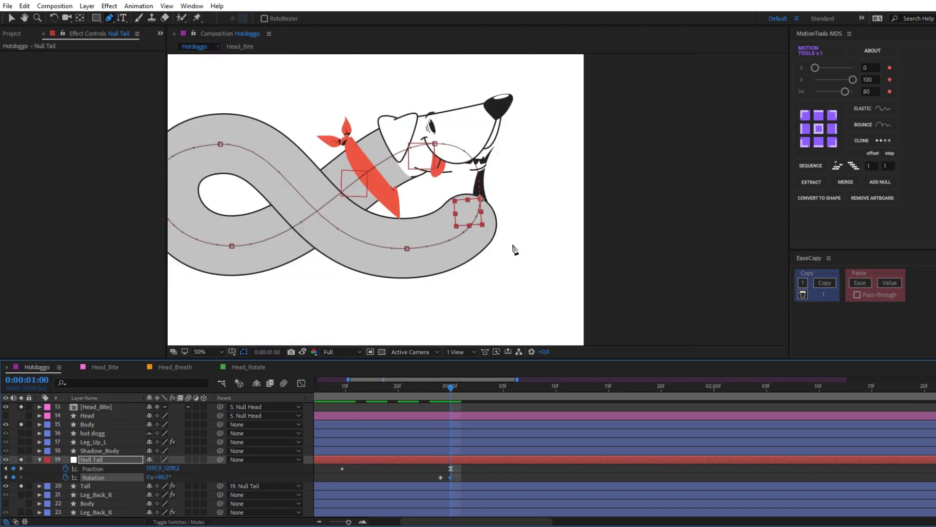
Step: Add a Null Tail Rotation keyframe near the 4-second mark
key("semicolon")
left_click(581, 388)
scroll(486, 256, "up", 2)
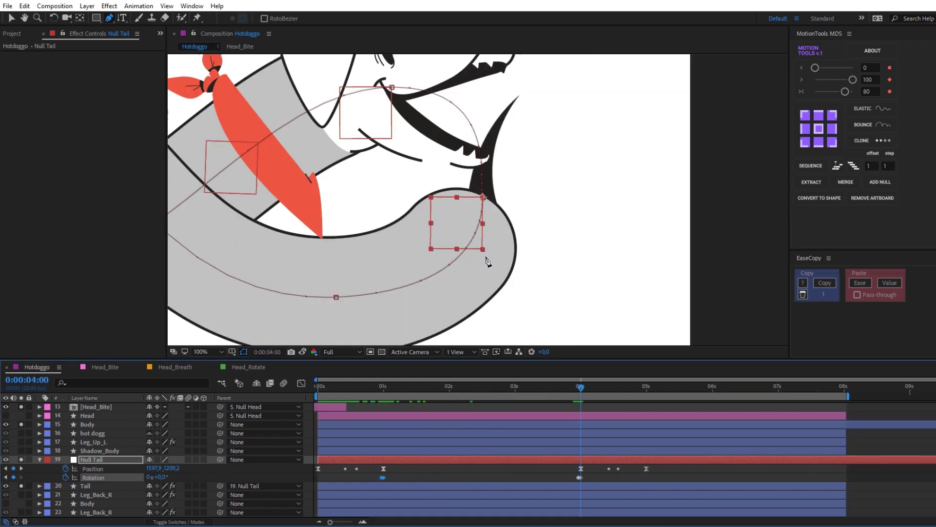
left_click(646, 397)
left_click(647, 396)
scroll(487, 234, "down", 2)
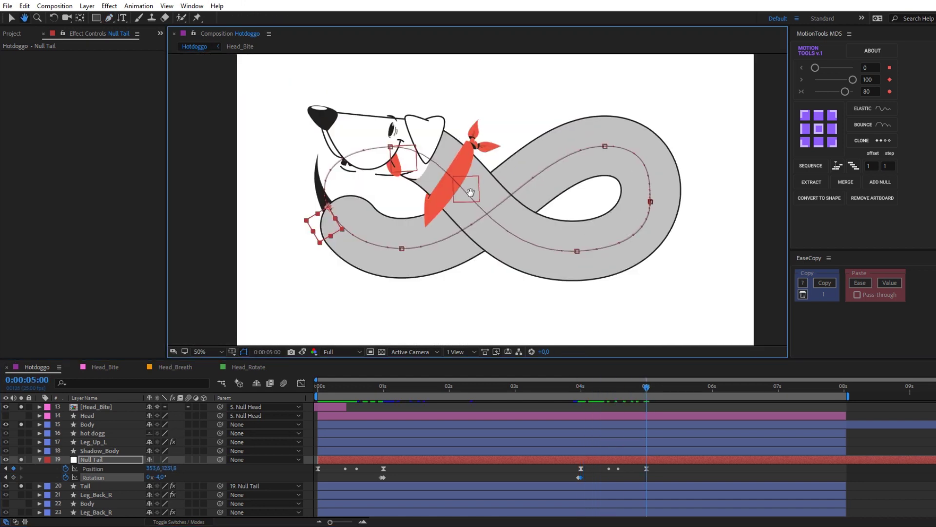
scroll(341, 234, "up", 2)
scroll(322, 337, "down", 2)
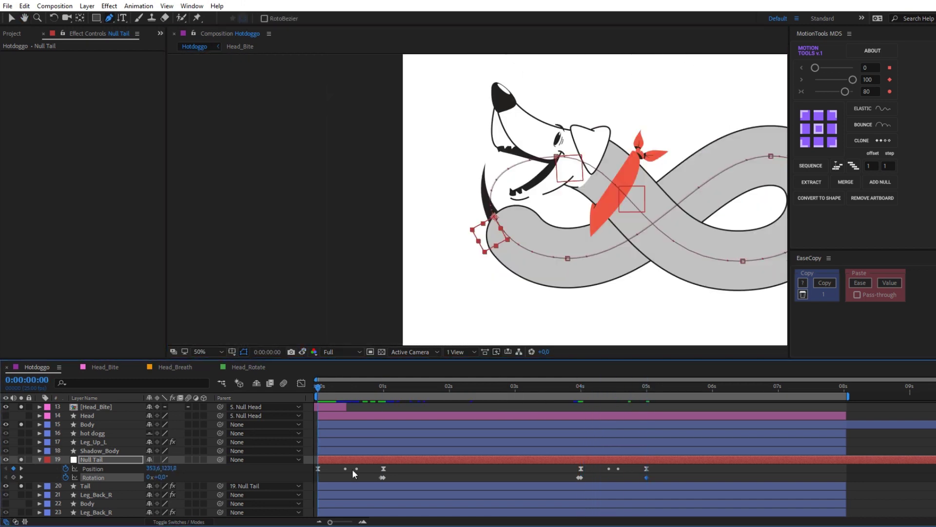
Step: Preview the tail animation from the start and inspect Null Tail's Position at 24 frames
left_click(361, 486)
scroll(467, 238, "down", 2)
key("Home")
key("space")
key("slash")
left_click(388, 460)
mouse_move(370, 388)
left_mouse_down()
mouse_move(598, 387)
mouse_move(382, 386)
left_mouse_up()
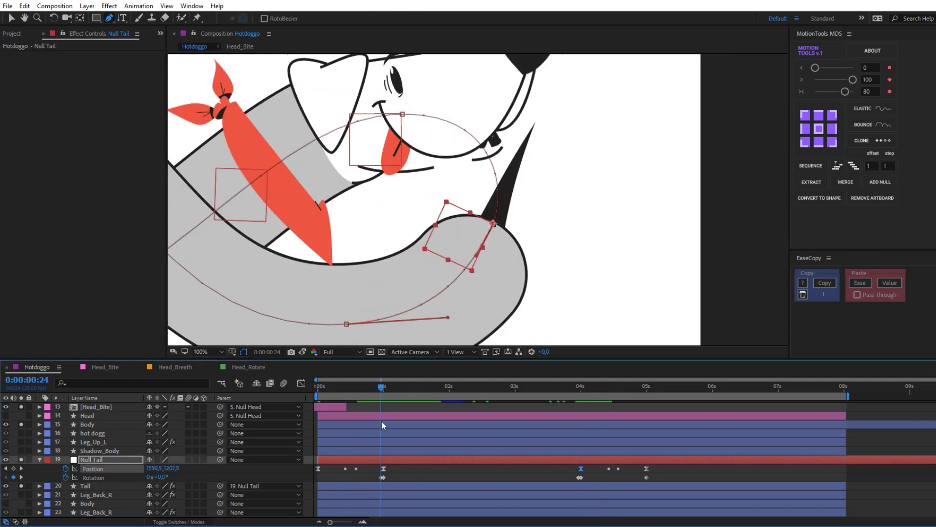
Step: Select the later Null Tail keyframes, preview the motion, then pick the Tail layer to show CC Bend It
key("k")
left_click_drag(400, 475, 371, 482)
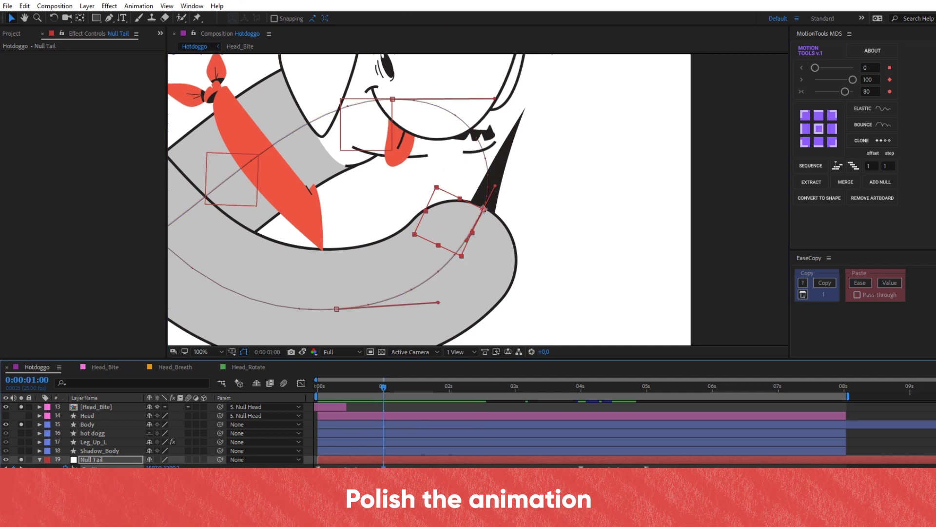
key("space")
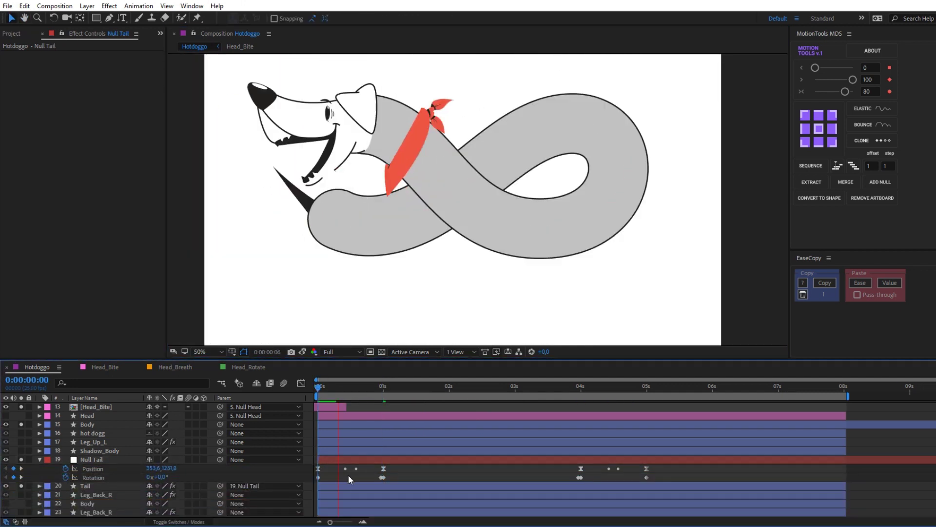
scroll(553, 320, "down", 1)
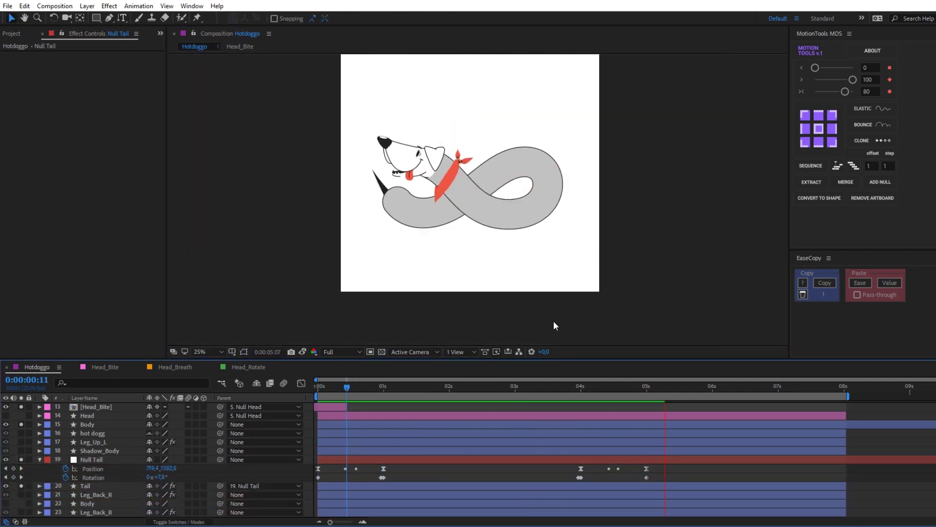
key("period")
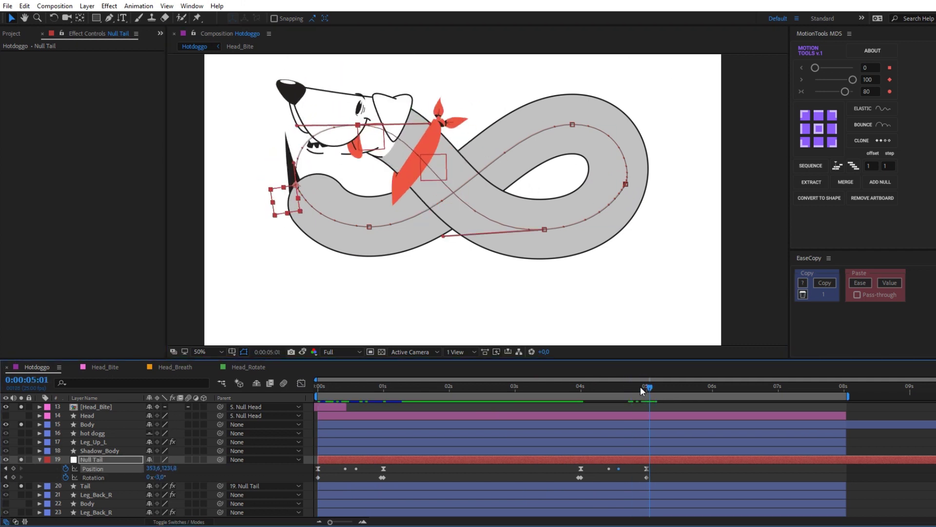
left_click(310, 247)
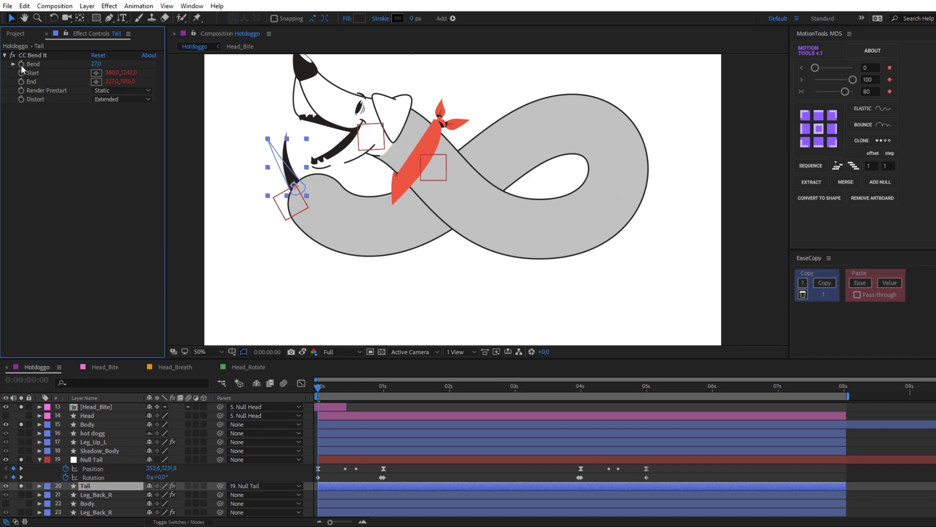
Step: Move the first Bend keyframe to frame 7 and add wagging Bend values (20, -41, 30, -30)
key("u")
scroll(343, 468, "down", 1)
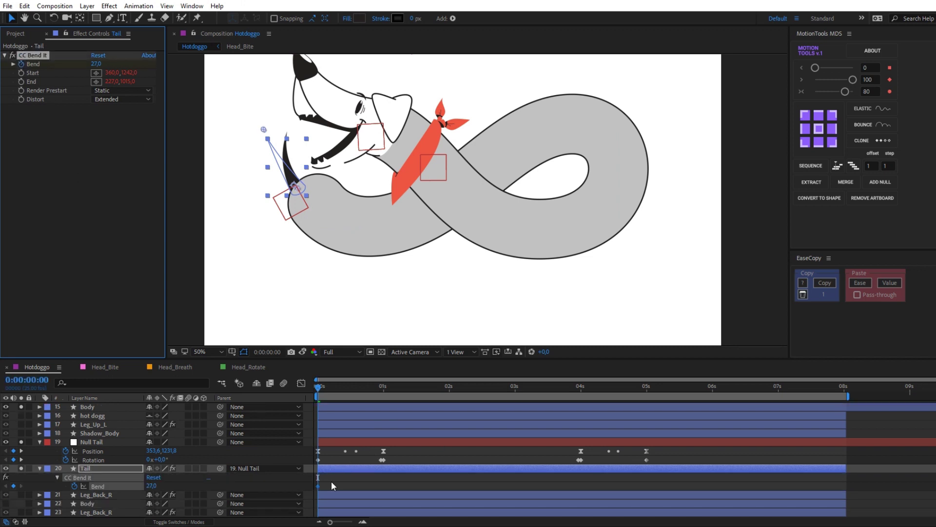
left_click_drag(318, 486, 338, 487)
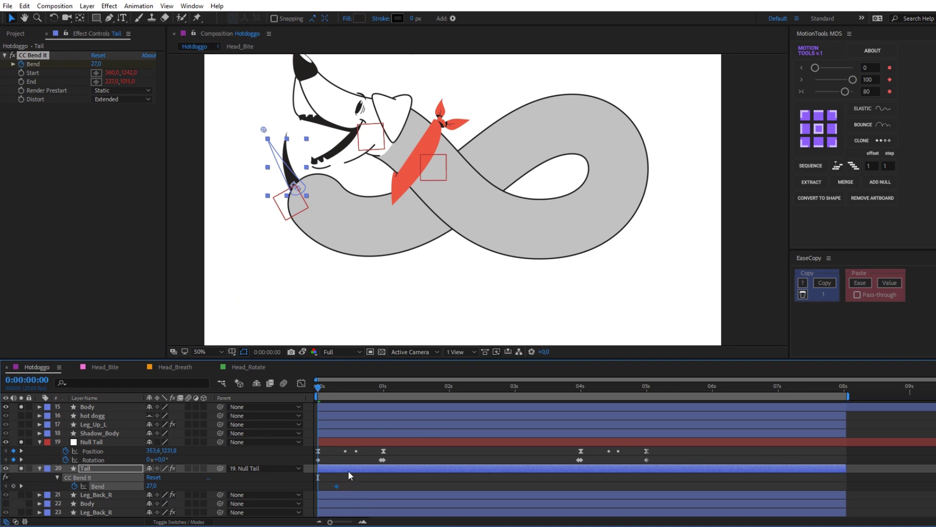
left_click_drag(324, 387, 353, 392)
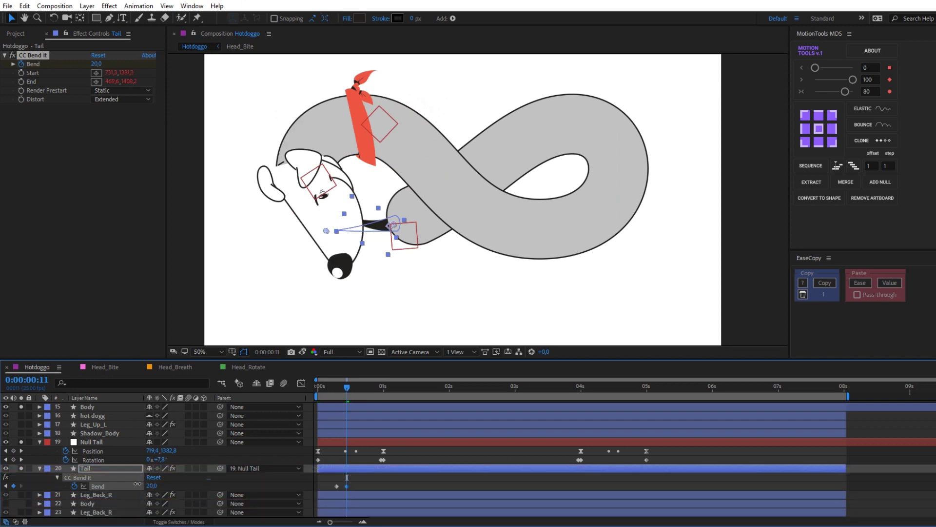
key("Page_Down")
key("Page_Down")
key("Page_Down")
left_click_drag(137, 483, 117, 483)
left_click_drag(358, 386, 375, 388)
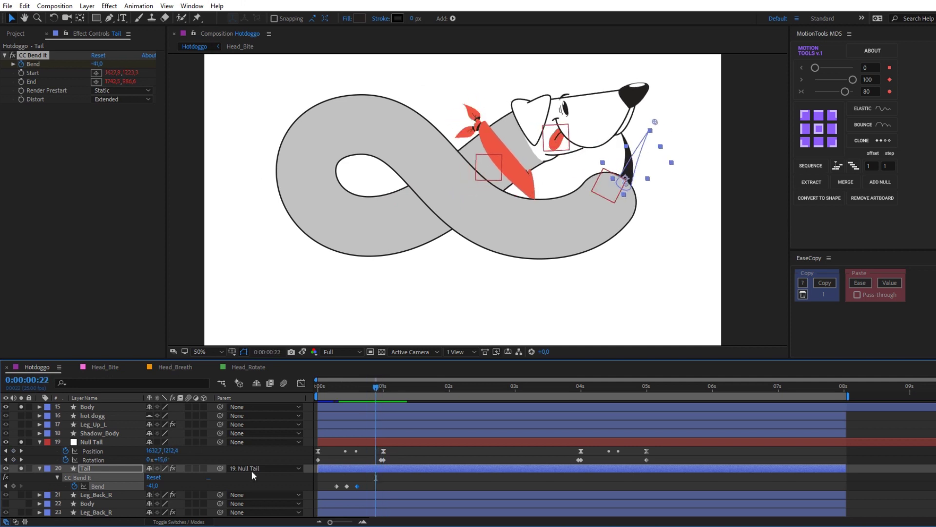
key("Page_Up")
key("Page_Up")
key("Page_Up")
Step: Apply Easy Ease to the Bend keyframes and check their speed graph
key("F9")
key("shift+F3")
key("shift+F3")
key("k")
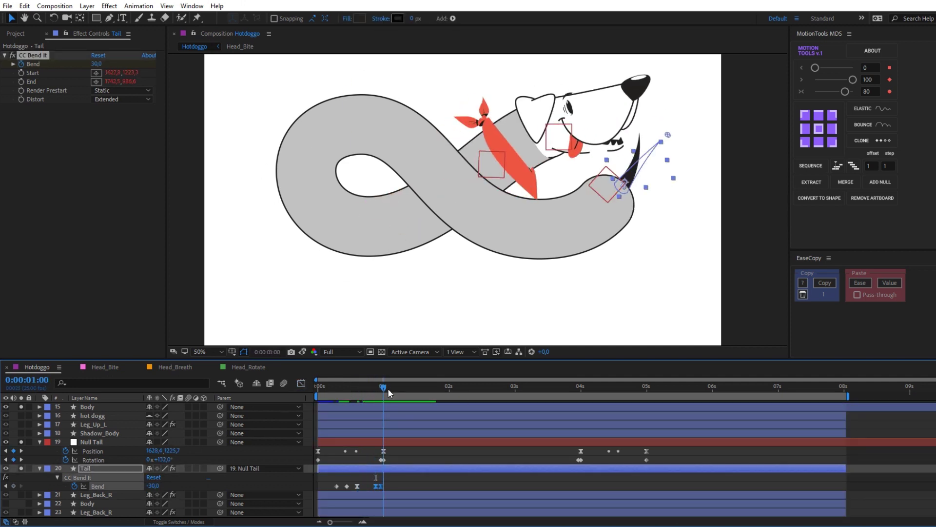
left_click(389, 387)
scroll(477, 251, "down", 2)
left_click(431, 484)
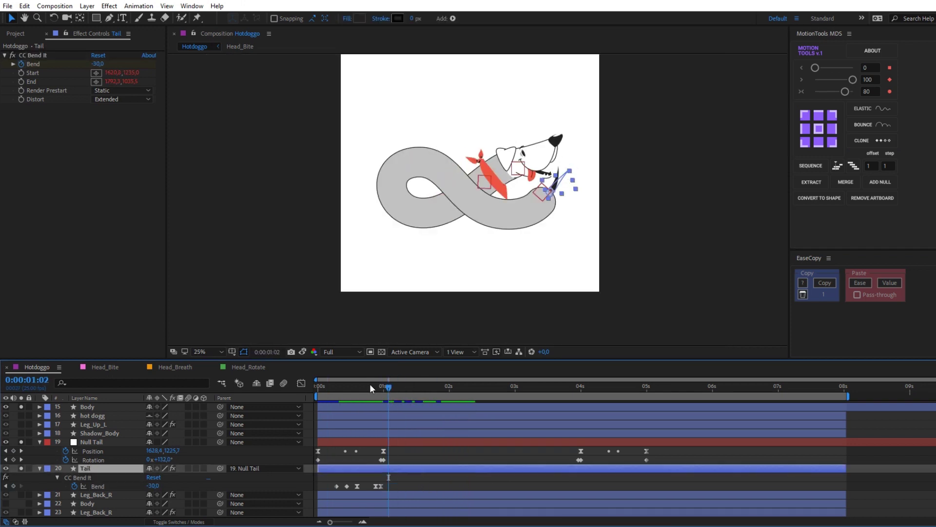
key("period")
left_click(375, 387)
Step: Clone the tail's Bend keyframes with MotionTools Elastic and preview the wag
left_click(93, 451)
left_click(153, 485)
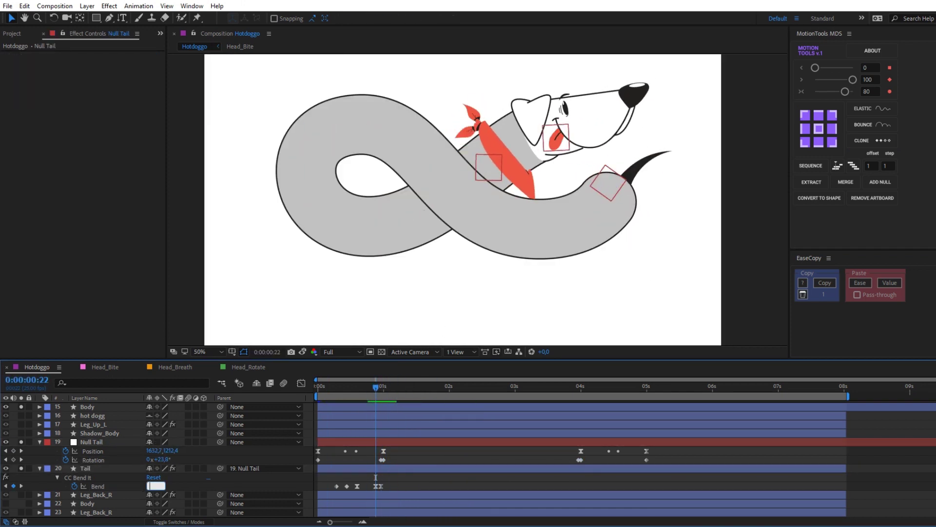
left_click(160, 485)
left_click(862, 140)
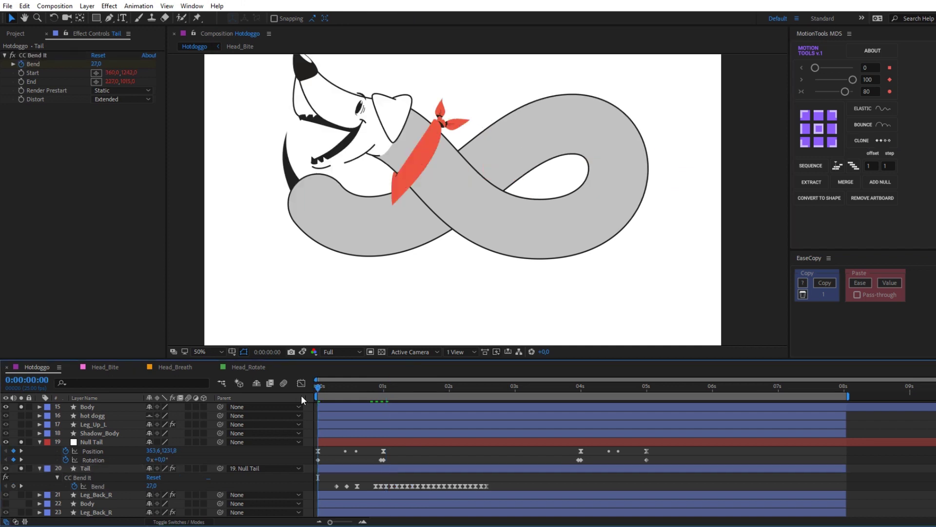
key("comma")
left_click(313, 387)
key("space")
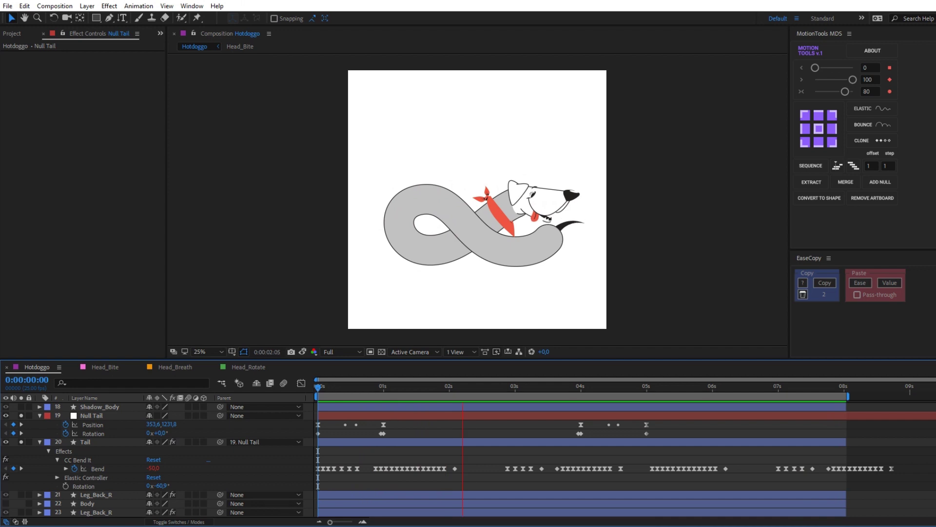
Step: Collapse all layer properties and deselect every layer
key("ctrl+a")
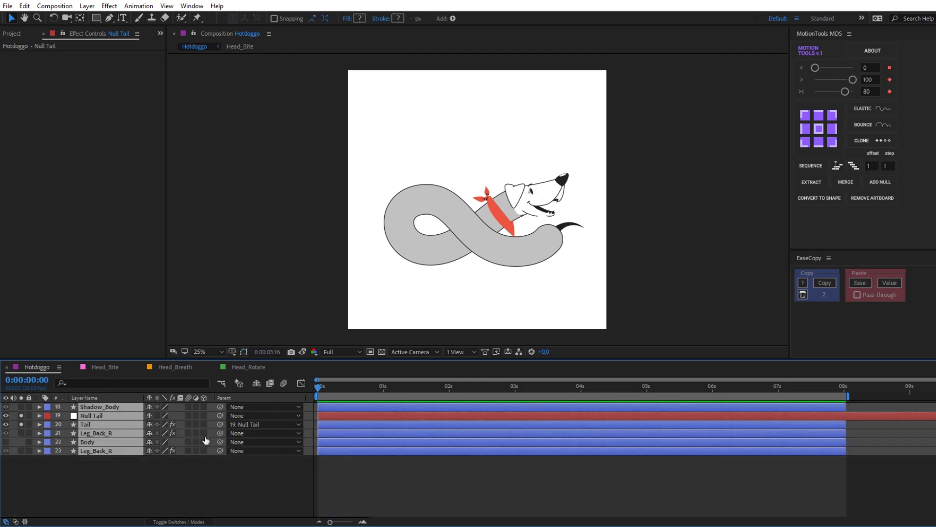
key("u")
left_click(340, 409)
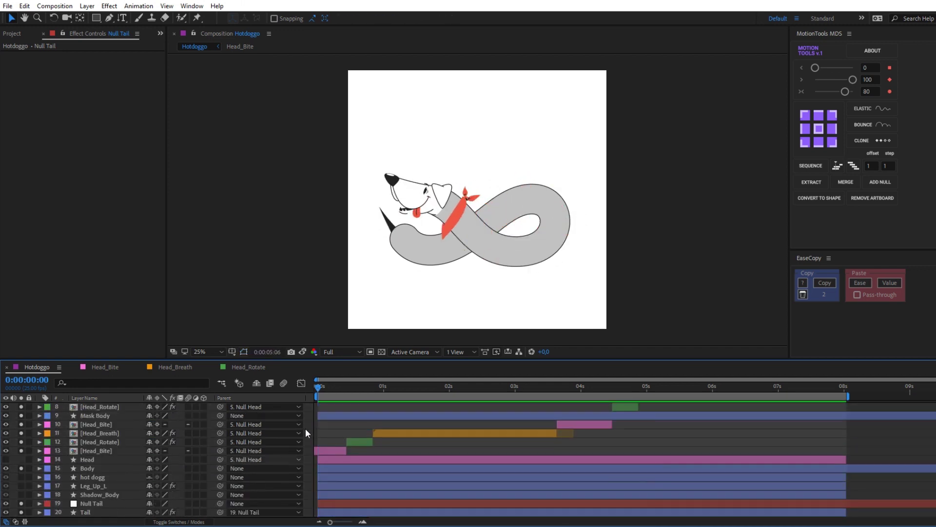
scroll(305, 429, "up", 3)
scroll(306, 429, "up", 3)
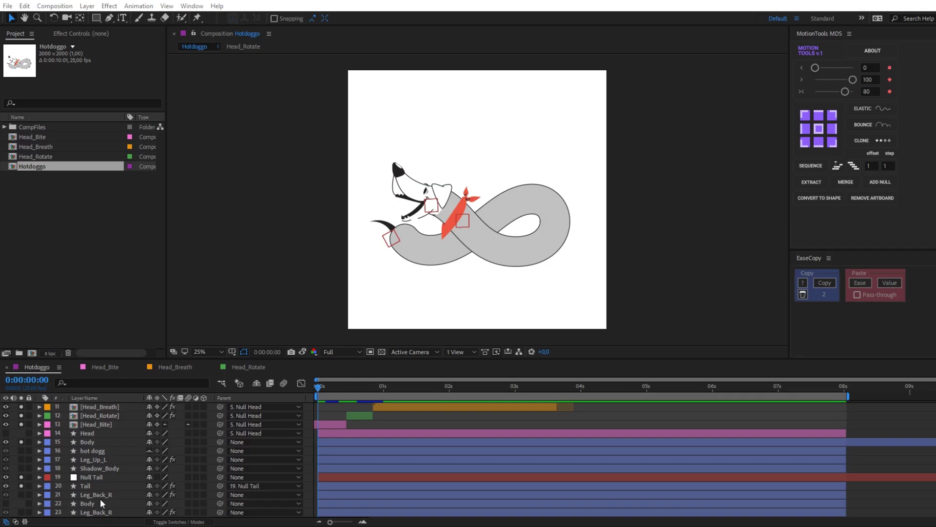
Step: Place Leg_Back_R just below Mask Body and move its anchor point to the top of the leg
left_click(99, 494)
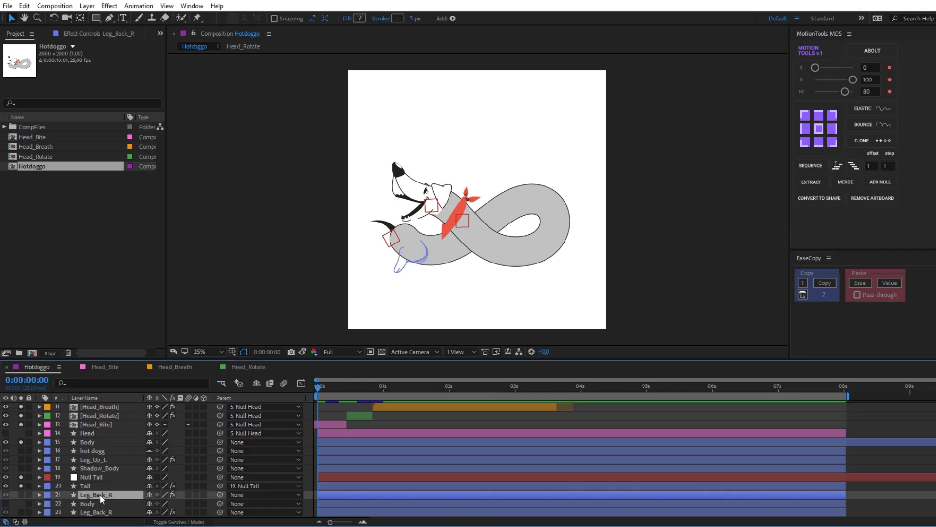
left_click_drag(98, 497, 135, 440)
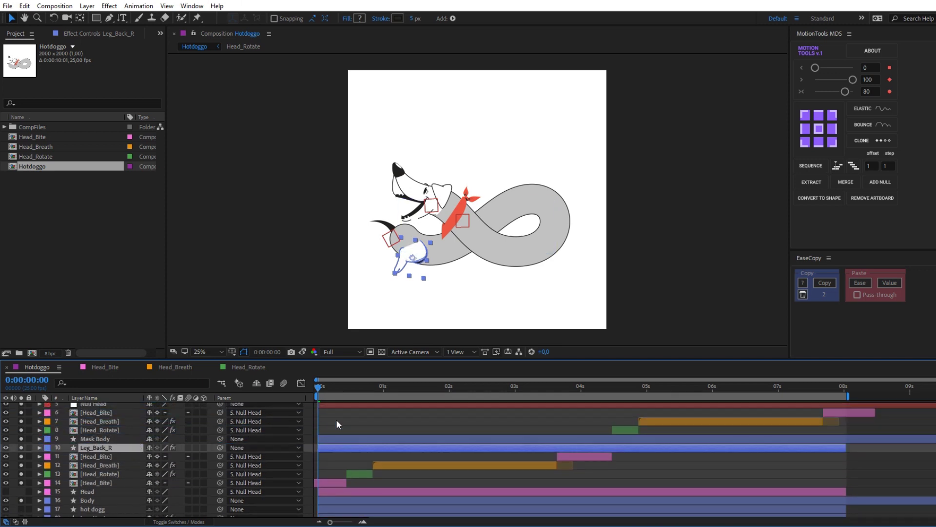
scroll(405, 246, "up", 2)
left_click(163, 415)
key("y")
left_click_drag(420, 270, 422, 263)
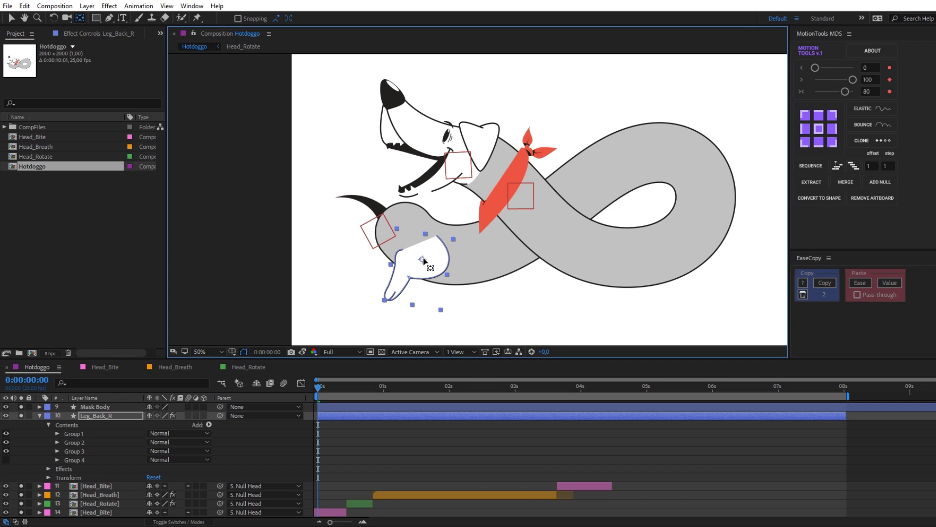
Step: Add a new Null Object and name it Null Leg
left_click(330, 426)
right_click(267, 224)
mouse_move(288, 228)
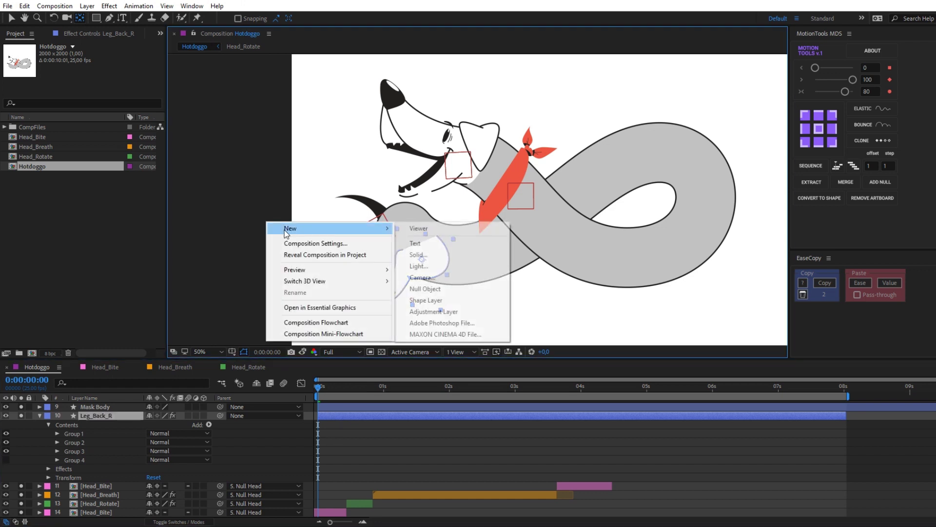
left_click(434, 291)
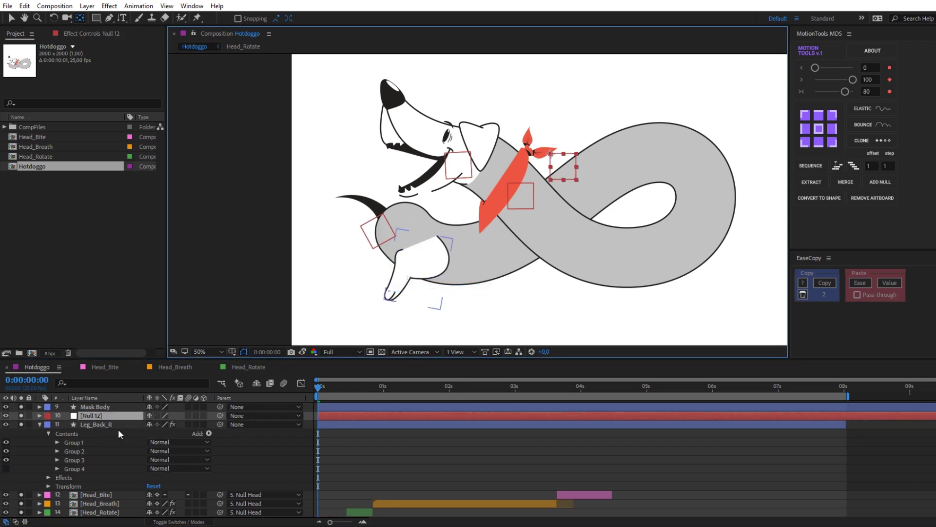
type("Null")
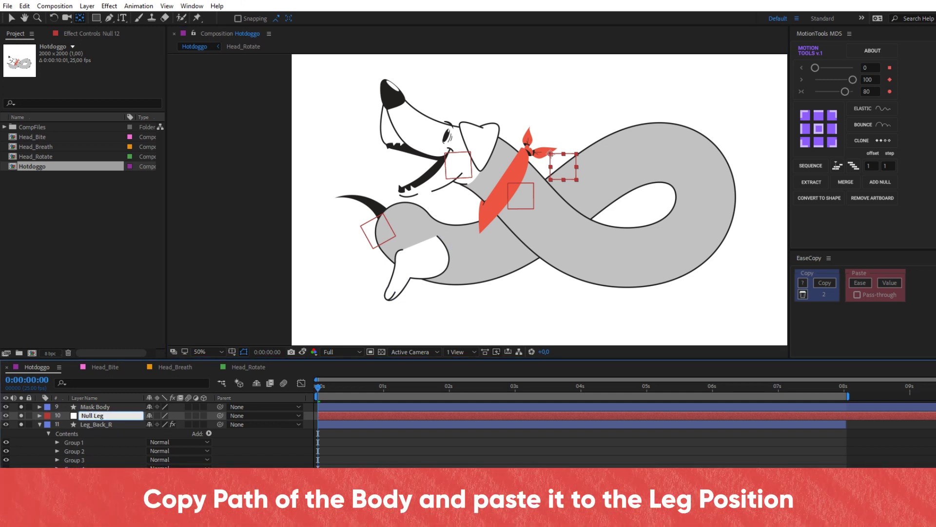
Step: Copy the Body shape path and paste it into Null Leg's Position
scroll(102, 429, "down", 5)
left_click(85, 486)
left_click(39, 485)
left_click(97, 464)
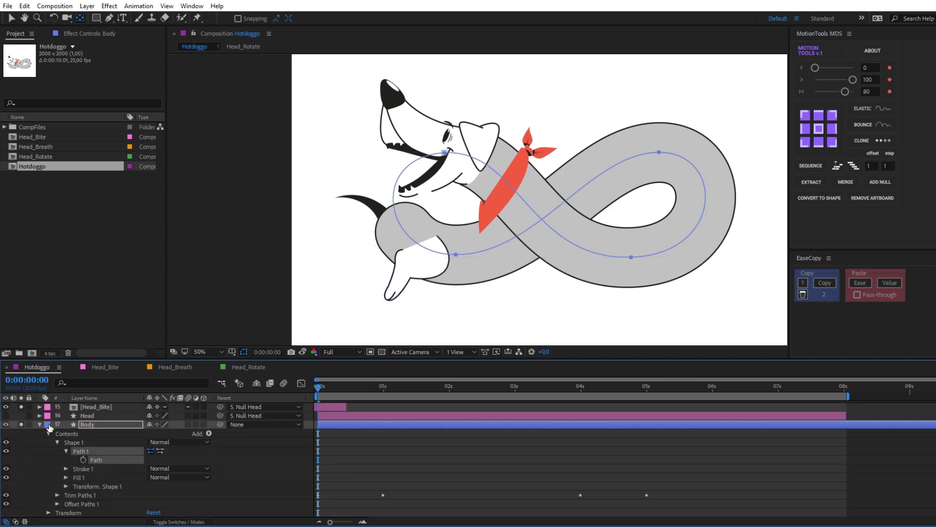
scroll(71, 439, "up", 2)
left_click(92, 443)
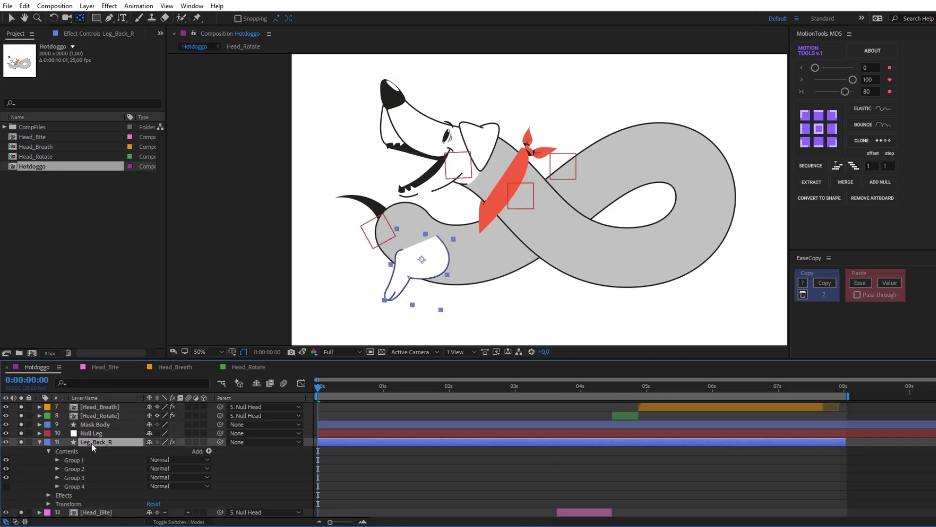
left_click(93, 434)
key("p")
Step: Stretch Null Leg's Position keyframes out toward 6 seconds
left_click(93, 441)
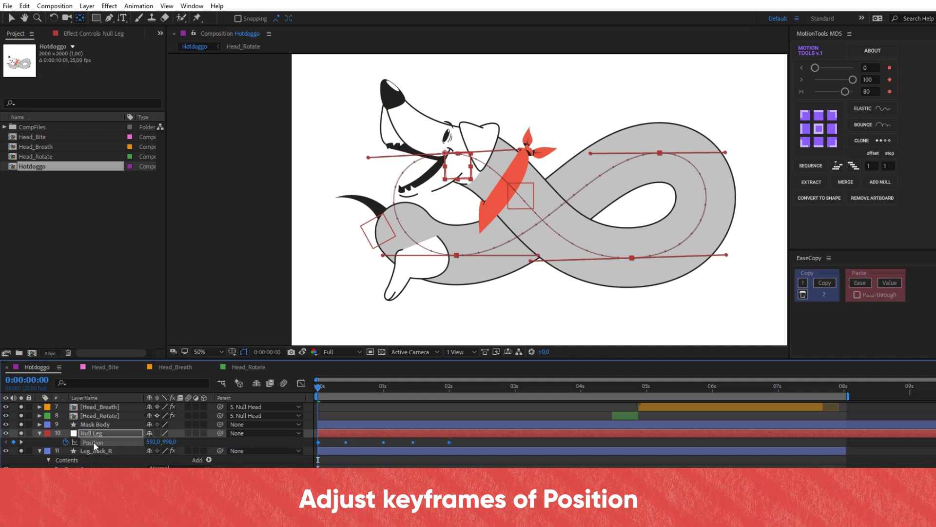
left_click_drag(462, 447, 541, 439)
left_click_drag(740, 428, 633, 432)
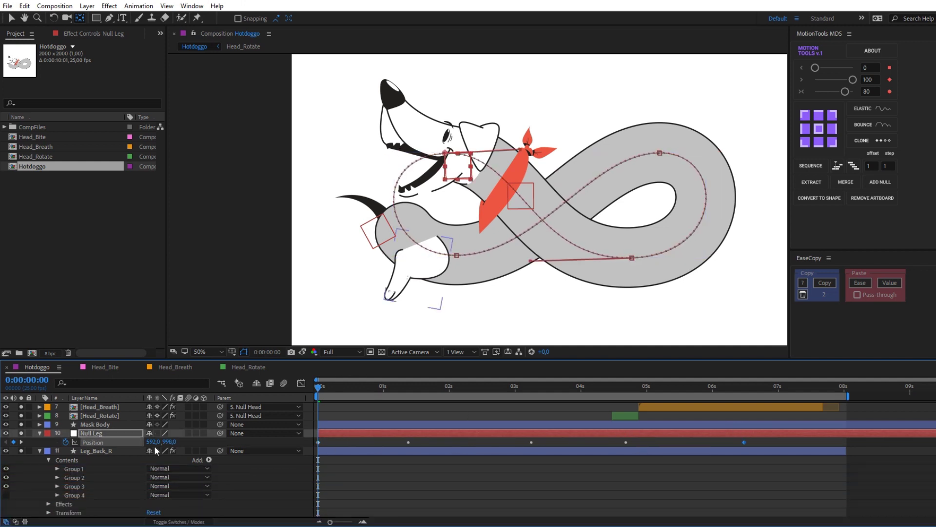
left_click_drag(676, 442, 675, 444)
left_click(38, 446)
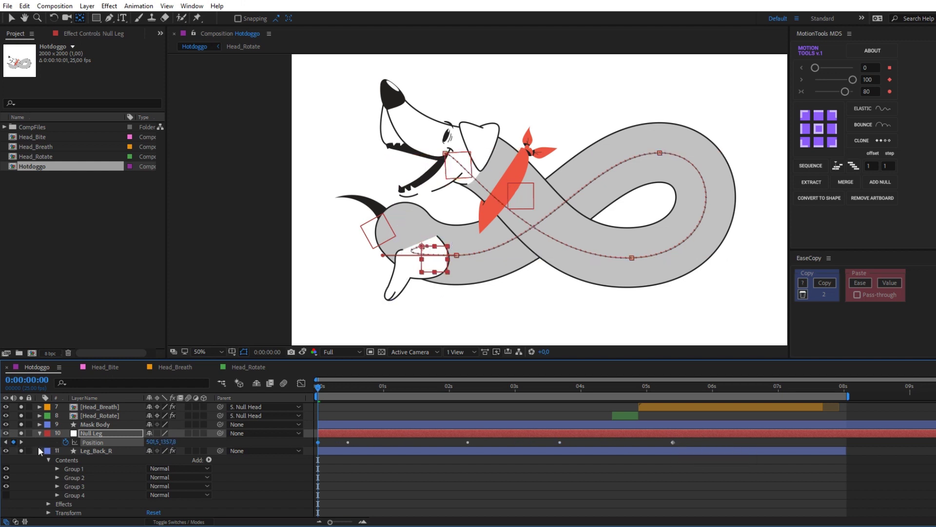
Step: Delete Null Leg's first Position keyframe and add a new one at 0:00:03:08
left_click(414, 442)
key("Delete")
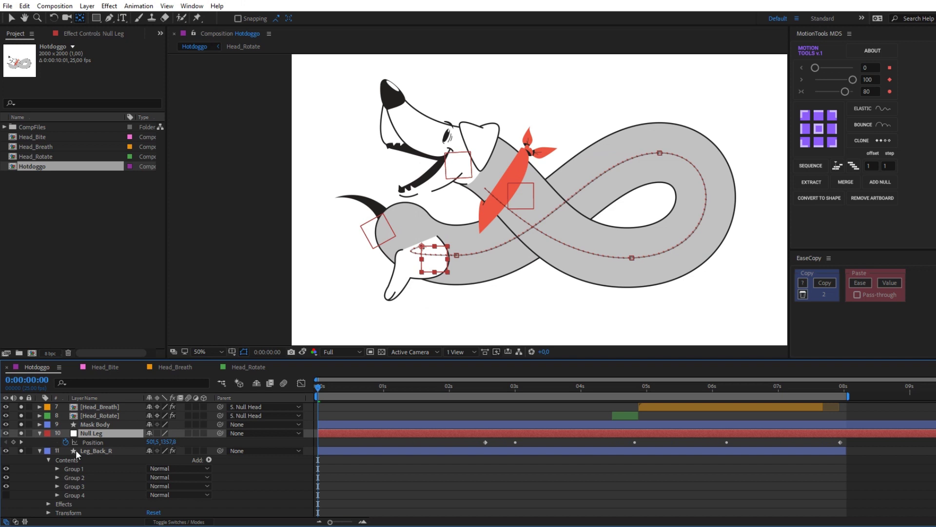
left_click_drag(364, 387, 538, 390)
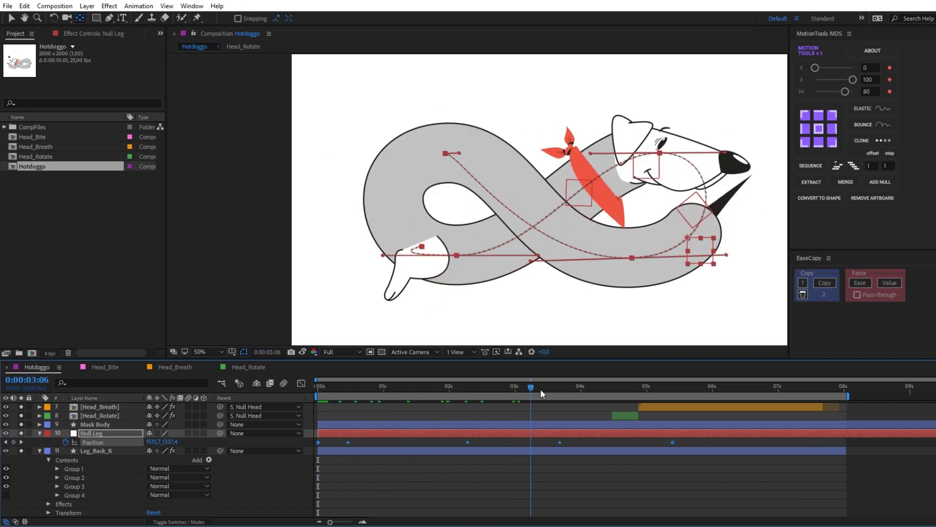
left_click(13, 442)
Step: Replace the two later Position keys with a roving key at 6:06, moved to 5:00
left_click_drag(707, 441, 557, 454)
key("Delete")
left_click(580, 389)
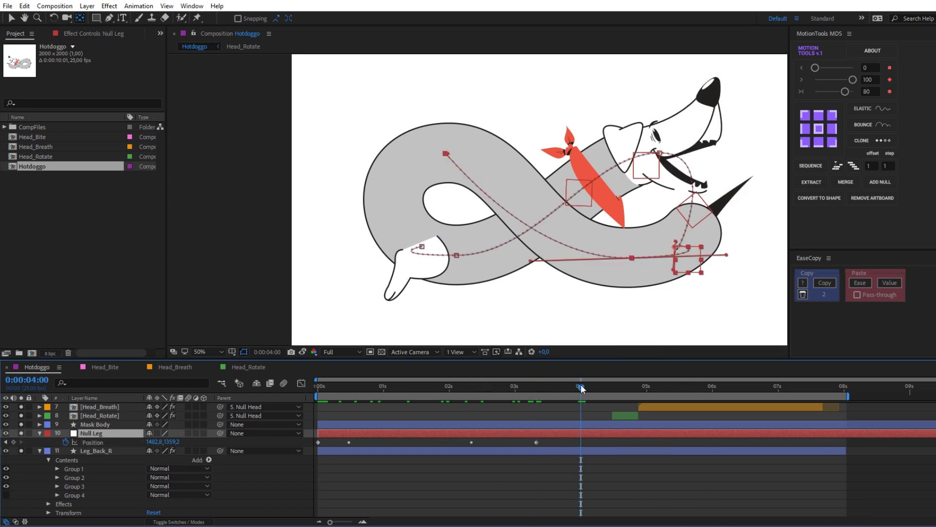
left_click(728, 382)
key("alt+shift+p")
right_click(719, 443)
left_click(760, 414)
left_click_drag(733, 443, 643, 444)
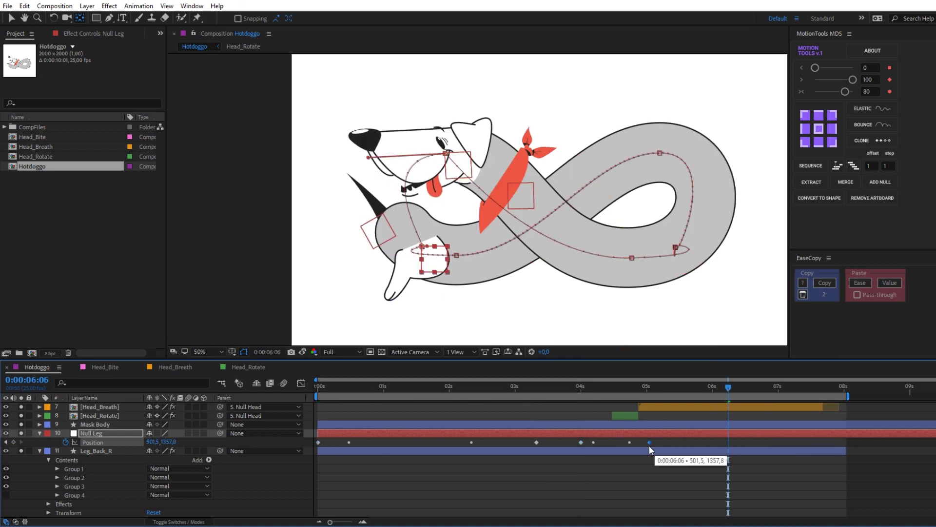
left_click(648, 385)
Step: Move the 3:08 Position keyframe to 1:00 and apply Easy Ease to the keys
left_click_drag(652, 438, 575, 451)
left_click_drag(460, 387, 397, 388)
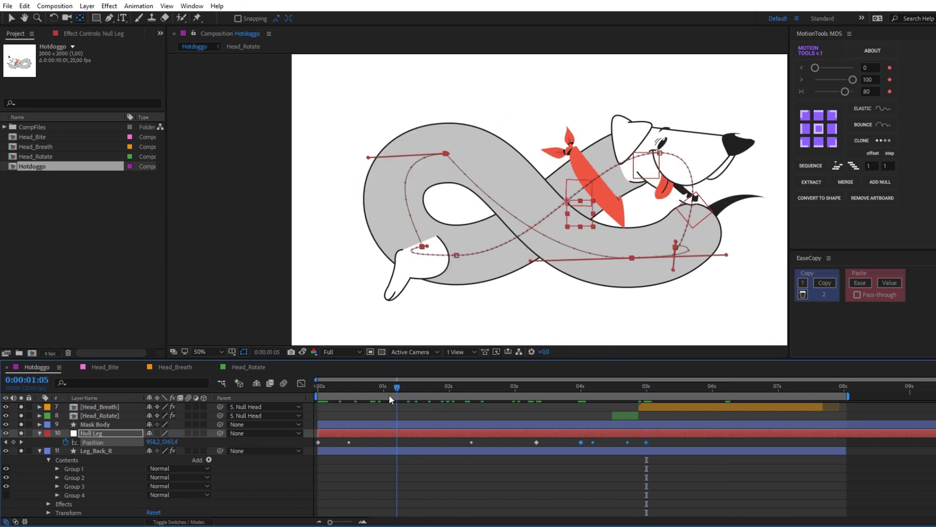
left_click(386, 394)
left_click_drag(536, 441, 385, 442)
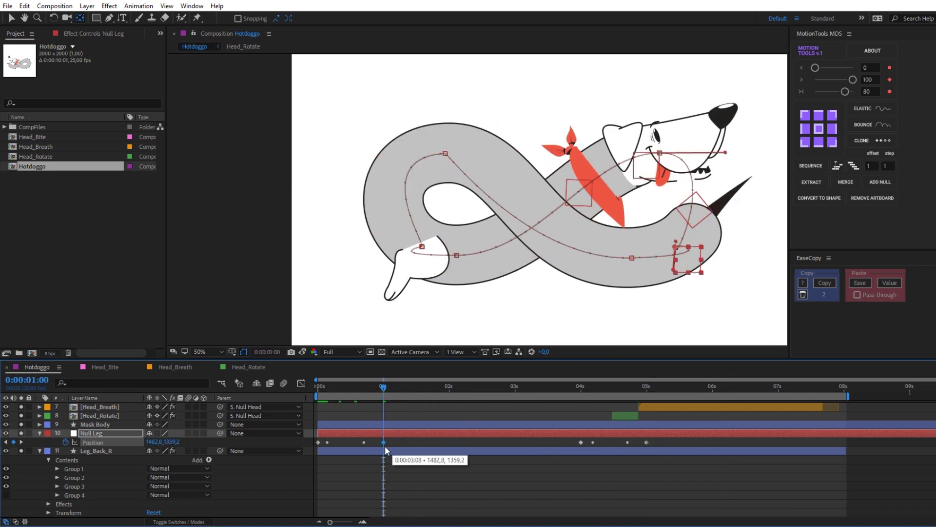
key("F9")
left_click(845, 91)
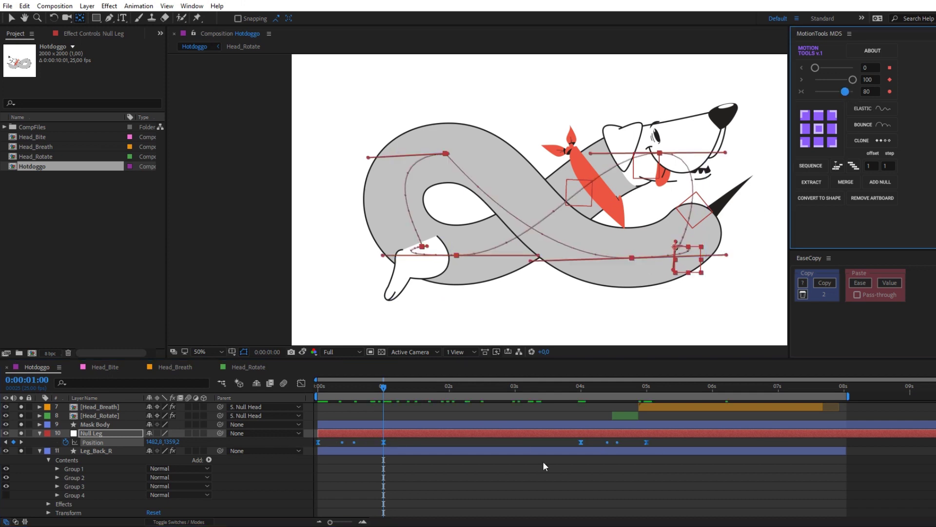
Step: Set the selected Position keyframes' spatial interpolation to Auto Bezier
right_click(383, 442)
left_click(404, 397)
left_click(590, 270)
left_click(573, 338)
left_click(562, 338)
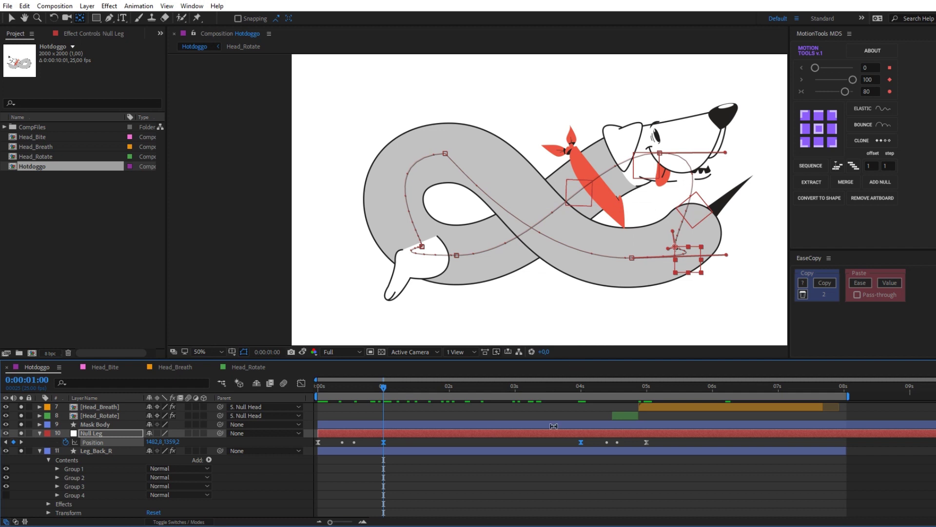
Step: Pull out a motion-path curve handle to smooth Null Leg's path near the leg
left_click(444, 157)
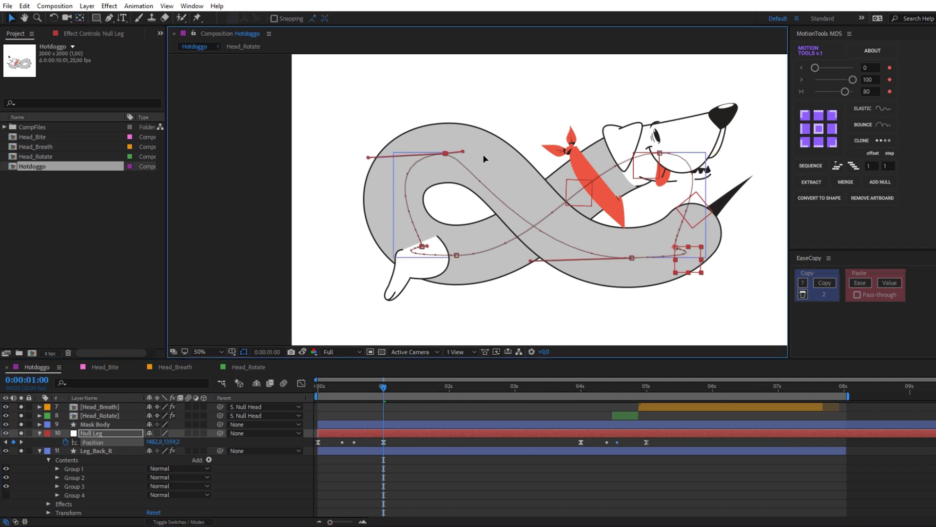
scroll(386, 241, "up", 2)
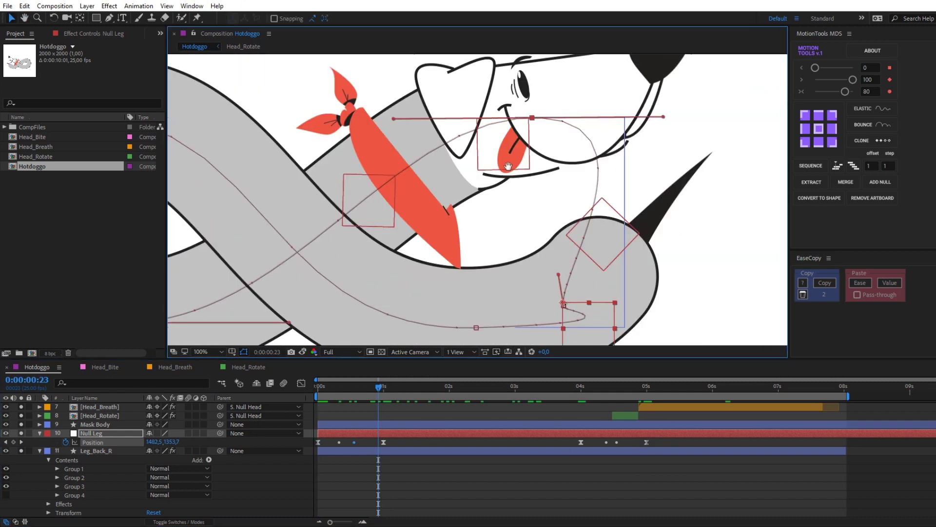
scroll(622, 263, "up", 2)
mouse_move(536, 284)
left_mouse_down()
mouse_move(691, 205)
mouse_move(438, 292)
left_mouse_up()
scroll(441, 215, "down", 4)
key("v")
key("Home")
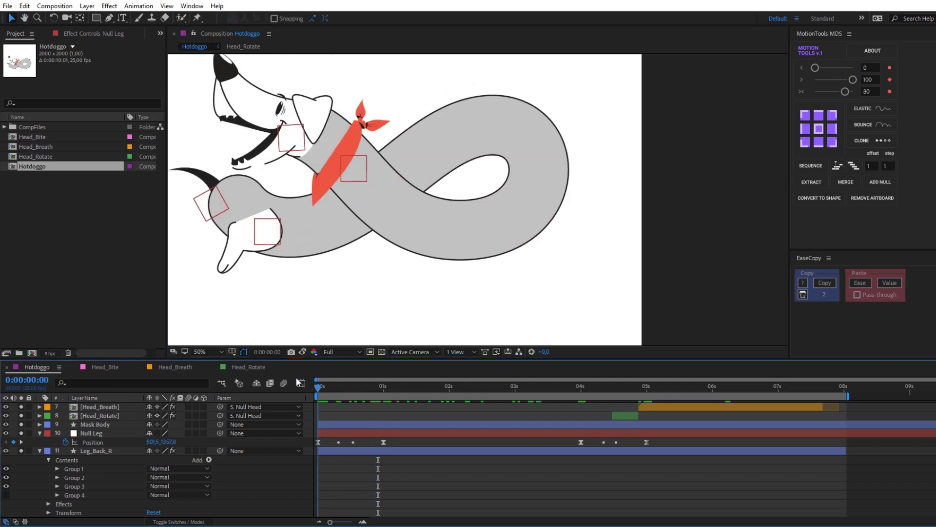
left_click(335, 432)
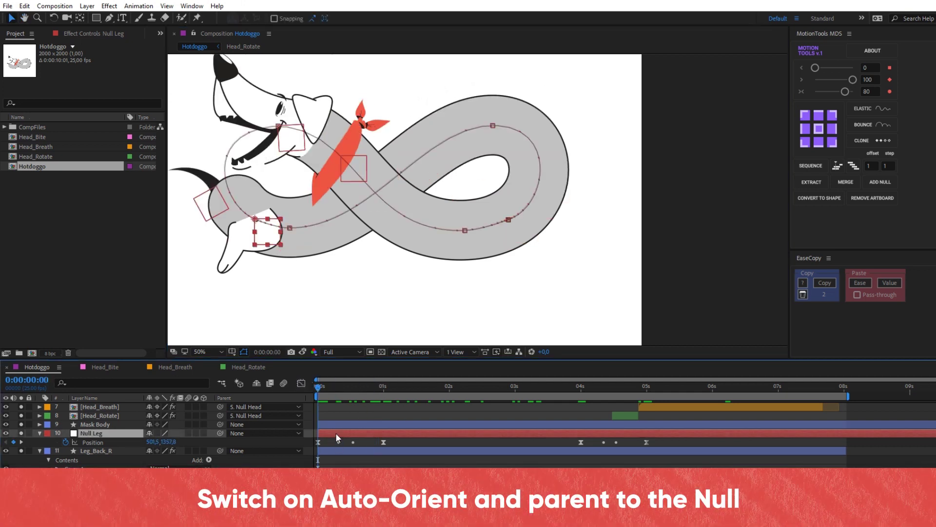
Step: Set the Null Leg layer's Auto-Orient to Orient Along Path
right_click(335, 432)
mouse_move(391, 142)
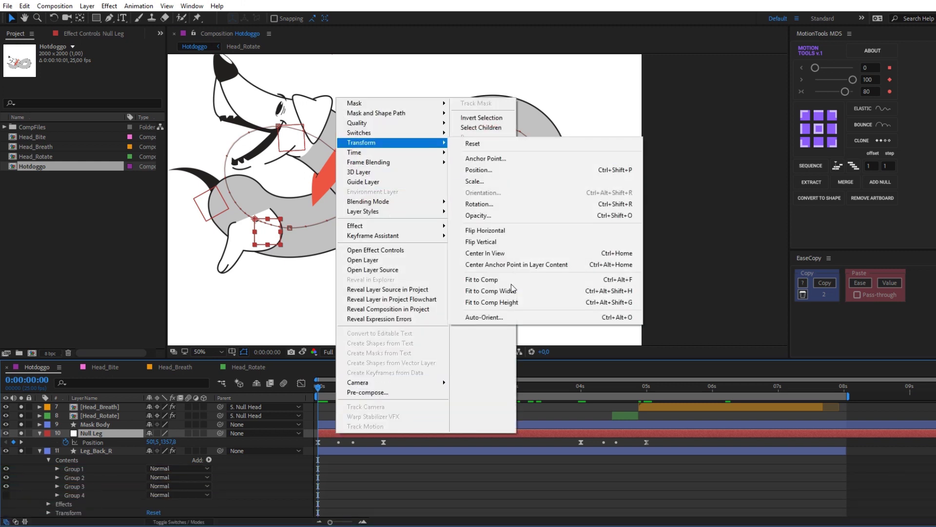
left_click(510, 314)
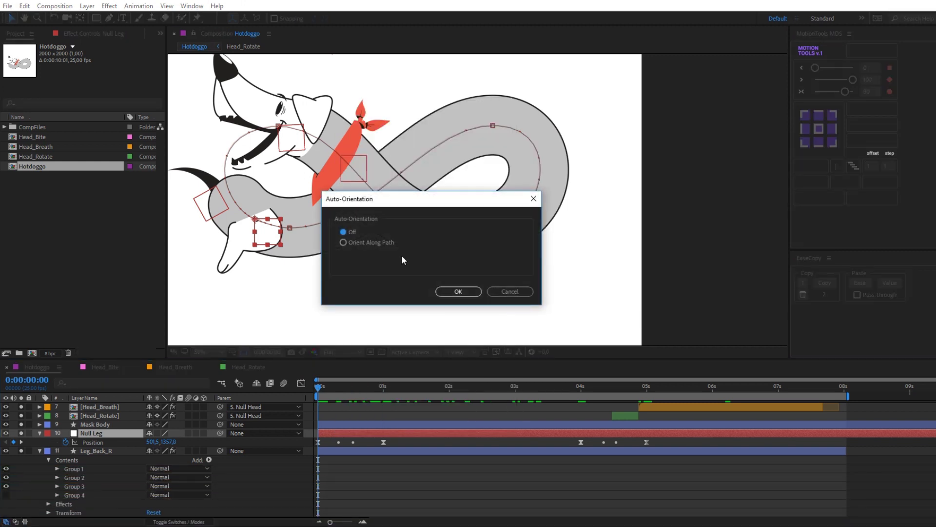
left_click(454, 293)
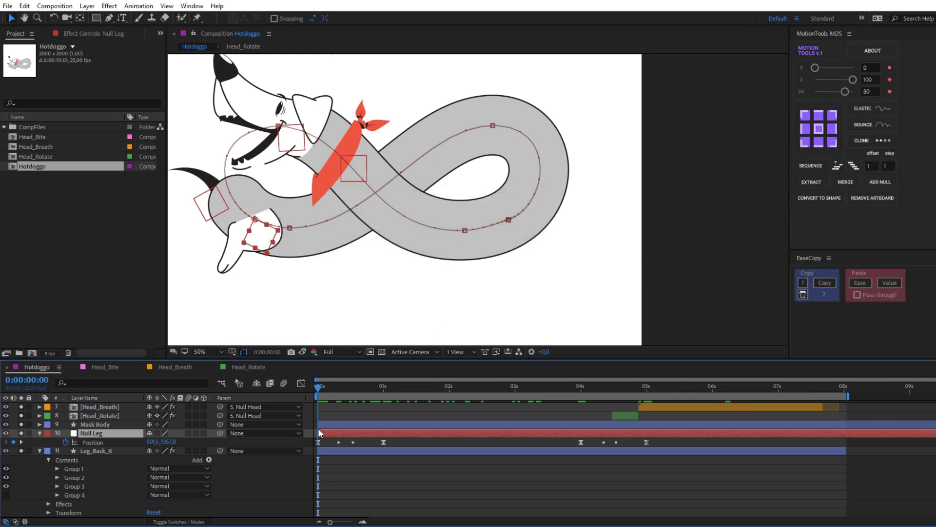
Step: Parent Leg_Back_R to Null Leg and play back the animation
left_click_drag(220, 449, 125, 435)
key("space")
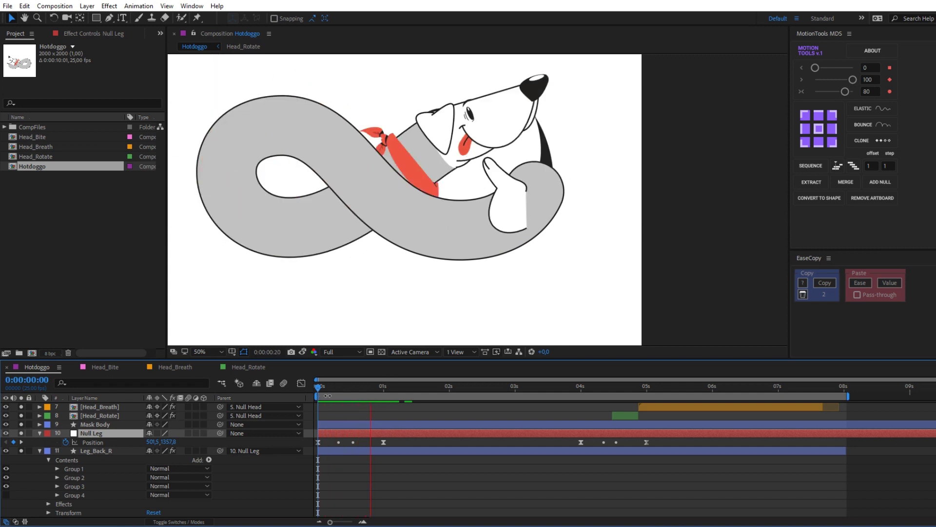
left_click(578, 388)
Step: Scrub the timeline to check the back leg, then park the playhead at frame 9
left_click_drag(584, 394, 637, 391)
left_click_drag(569, 390, 308, 393)
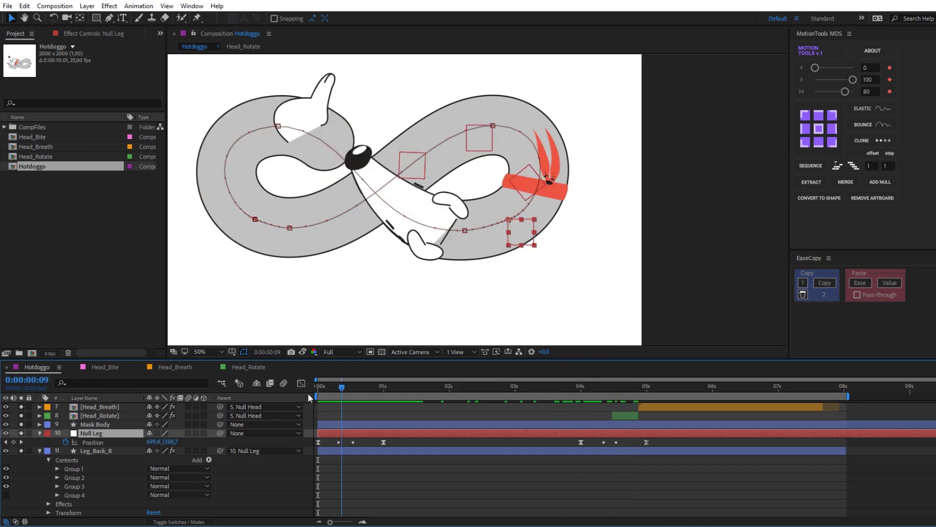
left_click(355, 456)
left_click(343, 387)
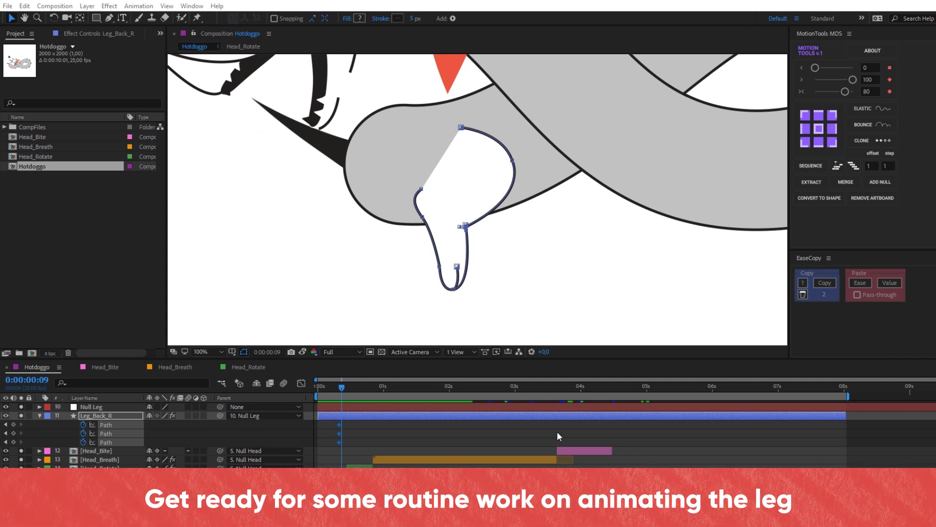
Step: Move Leg_Back_R's Path keyframes to the playhead, then shrink and tilt the paw shape
mouse_move(339, 424)
left_mouse_down()
mouse_move(341, 392)
mouse_move(354, 391)
left_mouse_up()
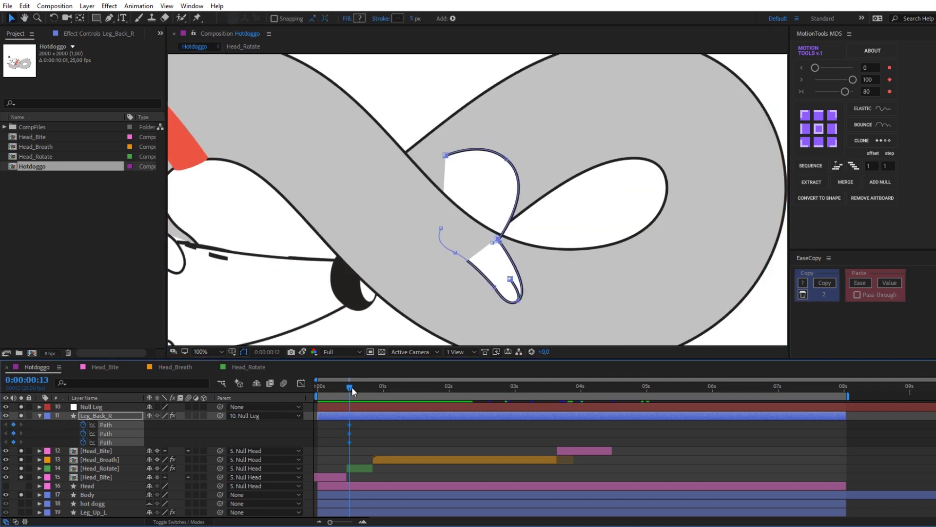
left_click_drag(582, 251, 477, 294)
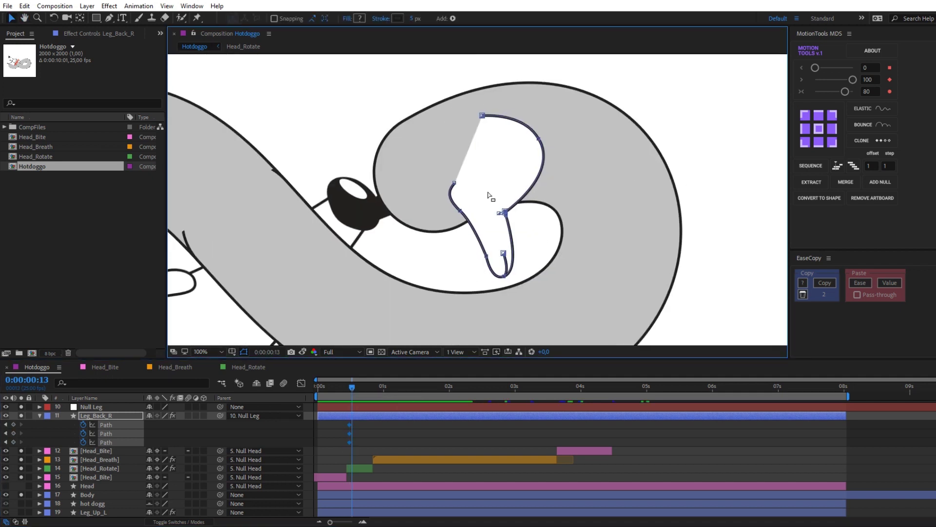
mouse_move(547, 252)
left_mouse_down()
mouse_move(514, 175)
mouse_move(599, 209)
left_mouse_up()
left_click_drag(347, 387, 352, 386)
Step: Paste the back paw's pose at frame 22 and shift the paw down and right onto the body
left_click_drag(344, 430, 350, 443)
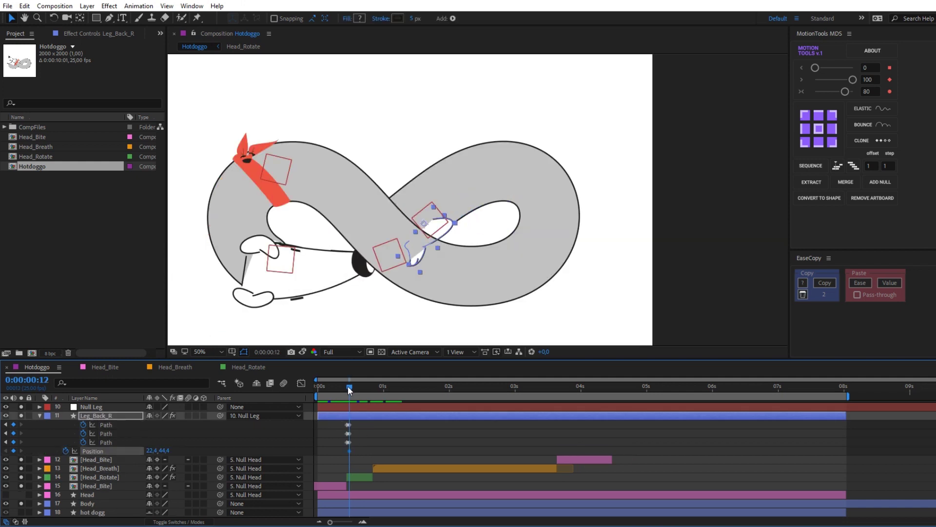
left_click(355, 387)
left_click_drag(102, 425, 102, 442)
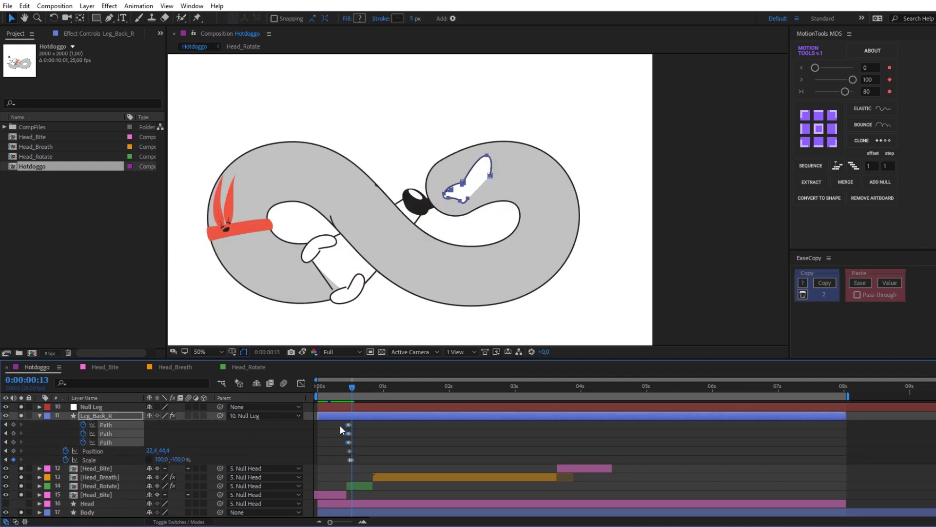
left_click_drag(357, 388, 376, 387)
key("ctrl+v")
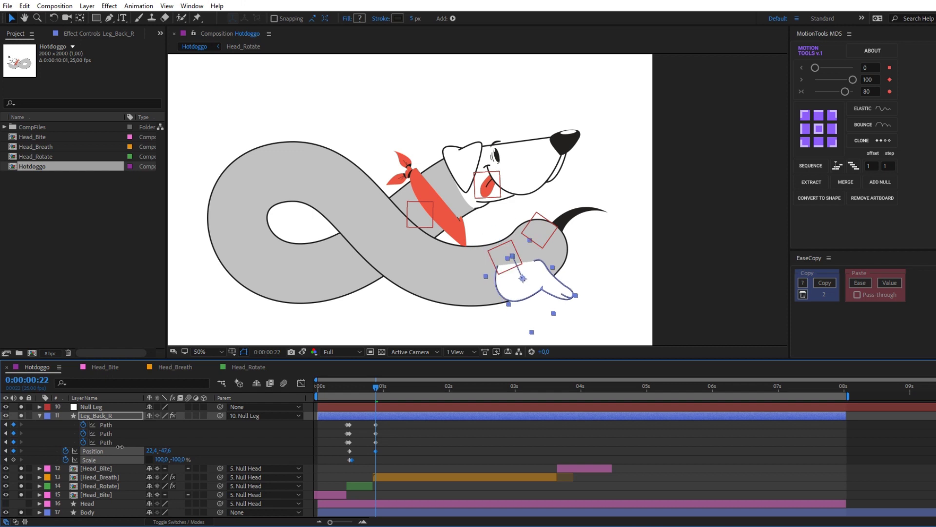
left_click_drag(521, 291, 526, 301)
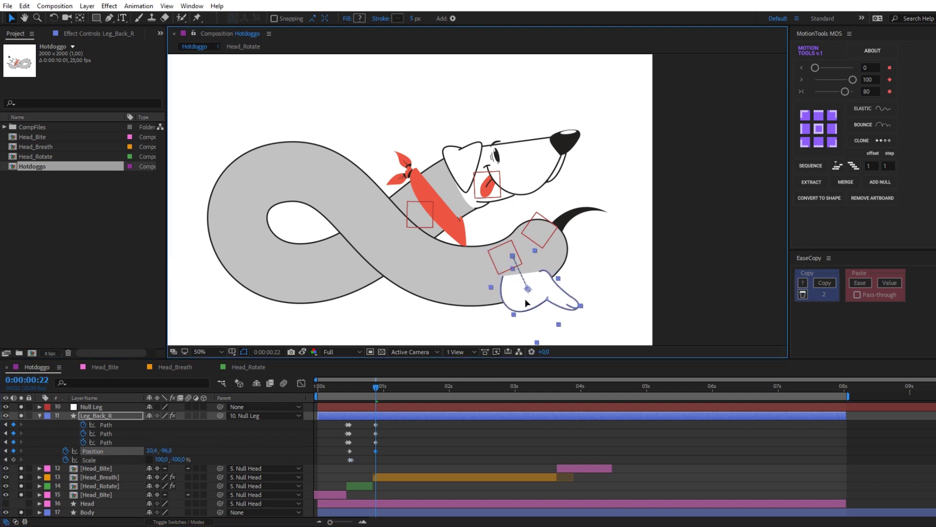
Step: Reveal the paw's Rotation and Position and nudge the paw up and left into place
key("shift+r")
scroll(60, 448, "down", 2)
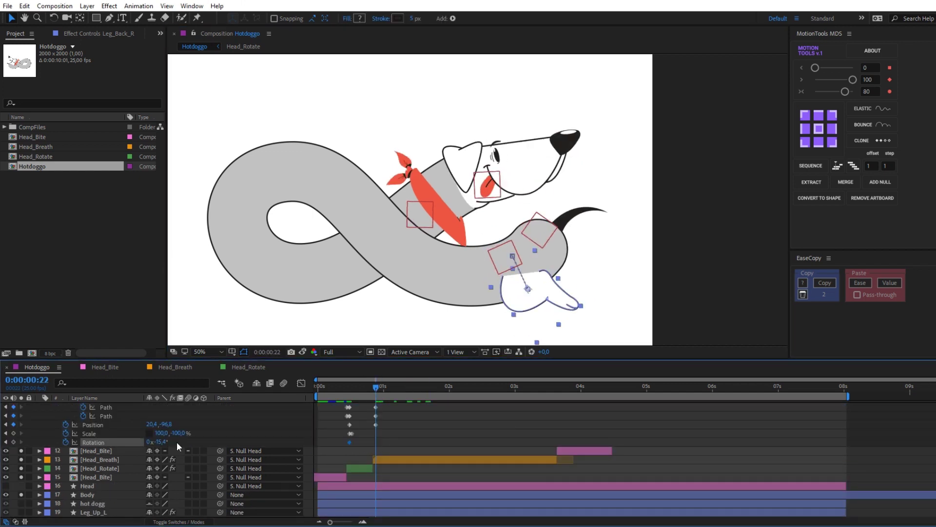
left_click(376, 424)
scroll(390, 423, "up", 2)
key("shift+Left")
key("shift+Left")
key("shift+Left")
key("shift+Up")
key("shift+Up")
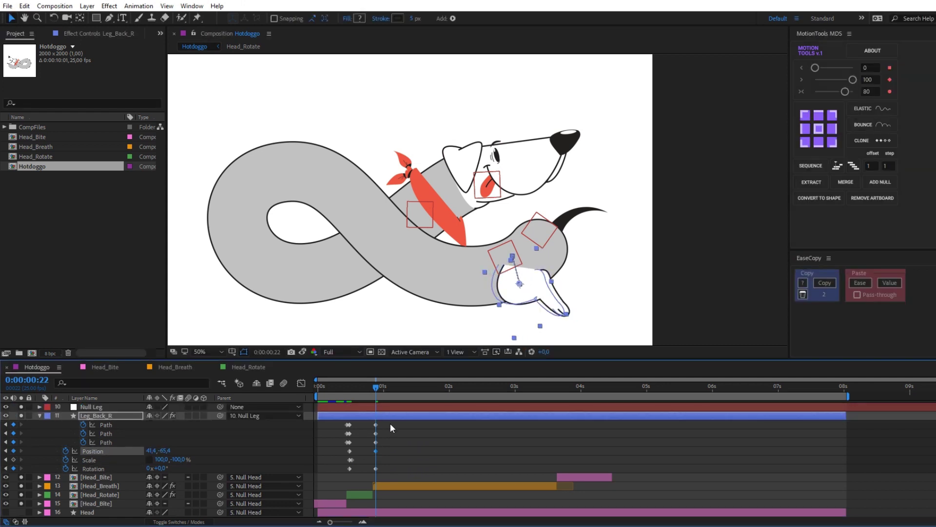
Step: Move the back paw's Position and Rotation keyframes to frame 14
left_click(390, 423)
left_click(349, 387)
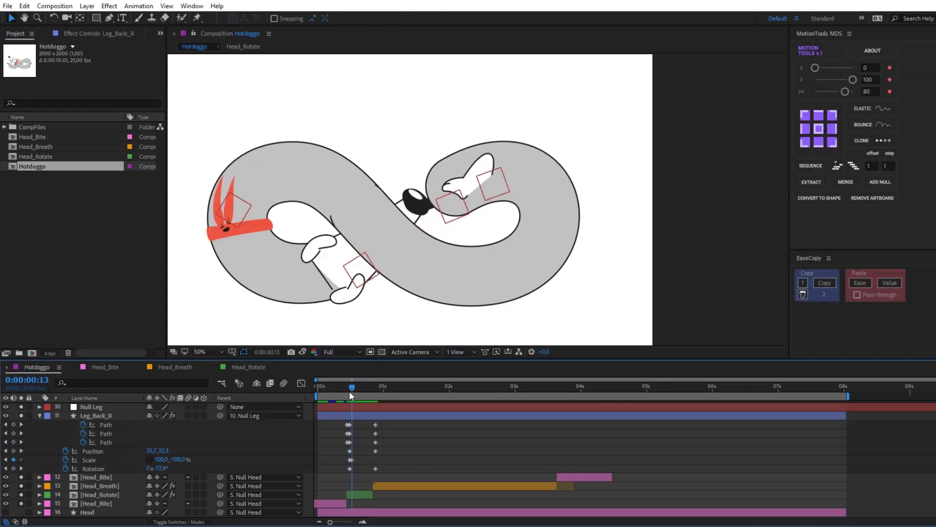
left_click(375, 451)
left_click(349, 387)
left_click_drag(349, 387, 355, 387)
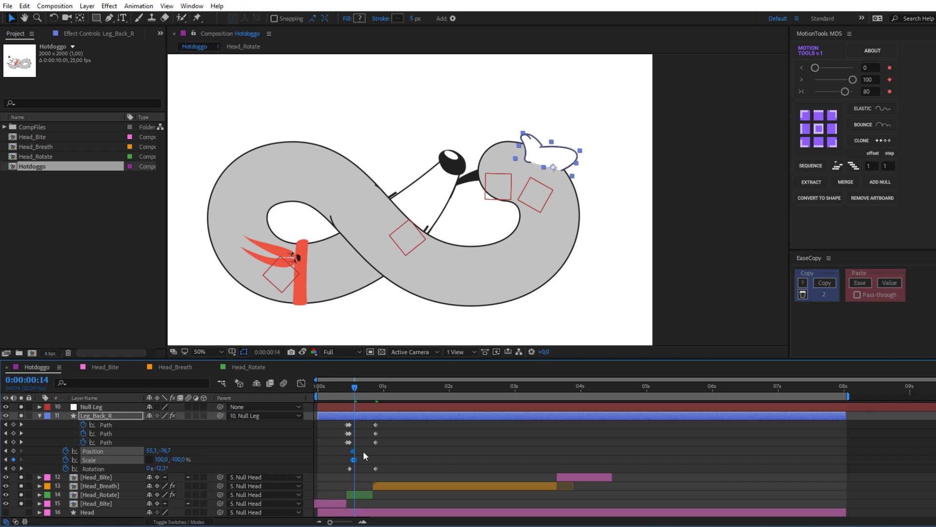
mouse_move(375, 451)
left_mouse_down()
mouse_move(354, 451)
mouse_move(354, 469)
left_mouse_up()
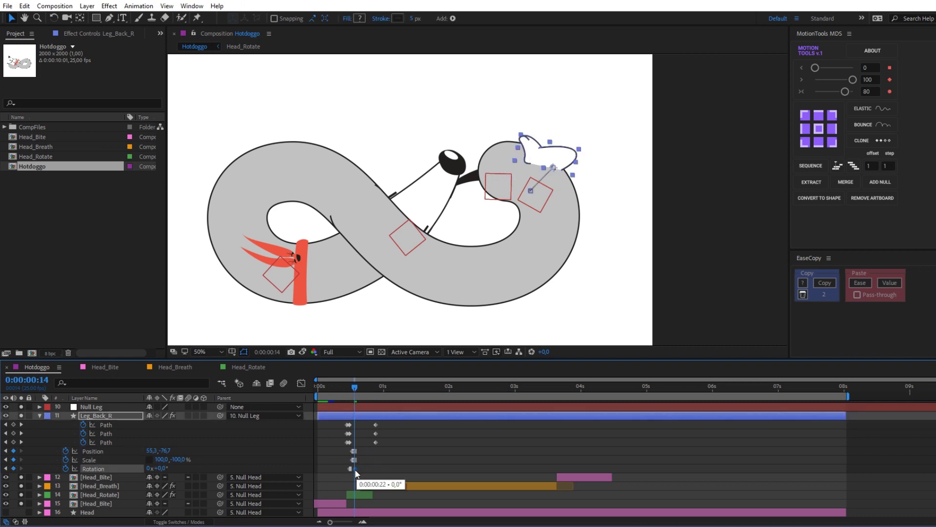
Step: Copy and paste the back paw's path pose as a new keyframe, previewing up to frame 11
left_click_drag(341, 420, 348, 445)
key("ctrl+c")
key("ctrl+v")
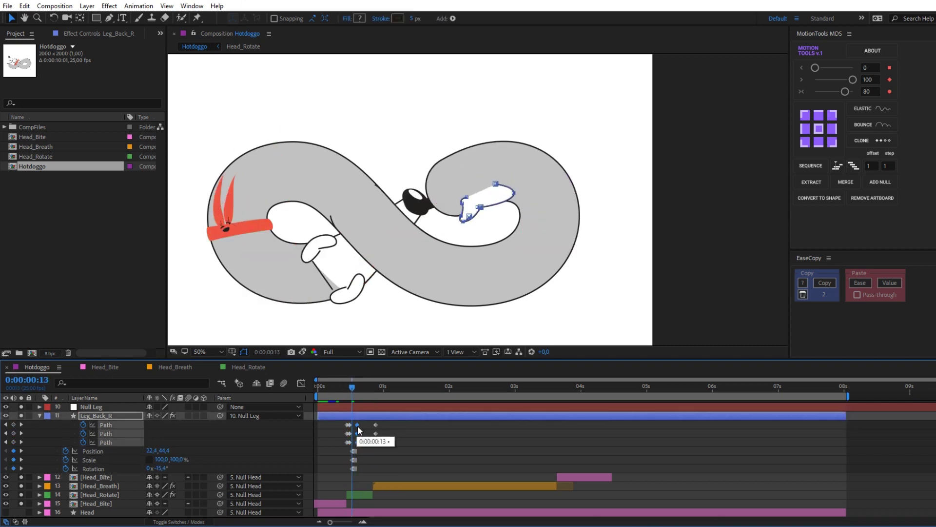
left_click(321, 387)
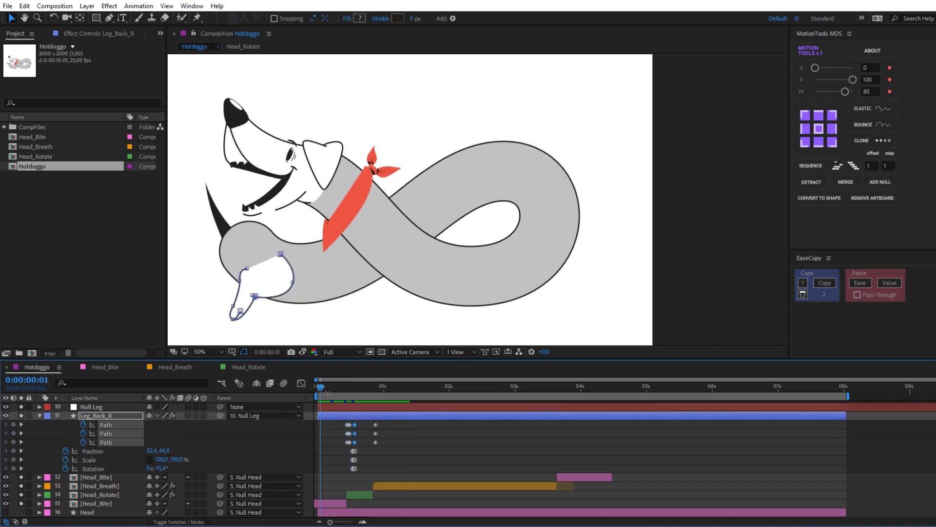
left_click_drag(326, 392, 344, 395)
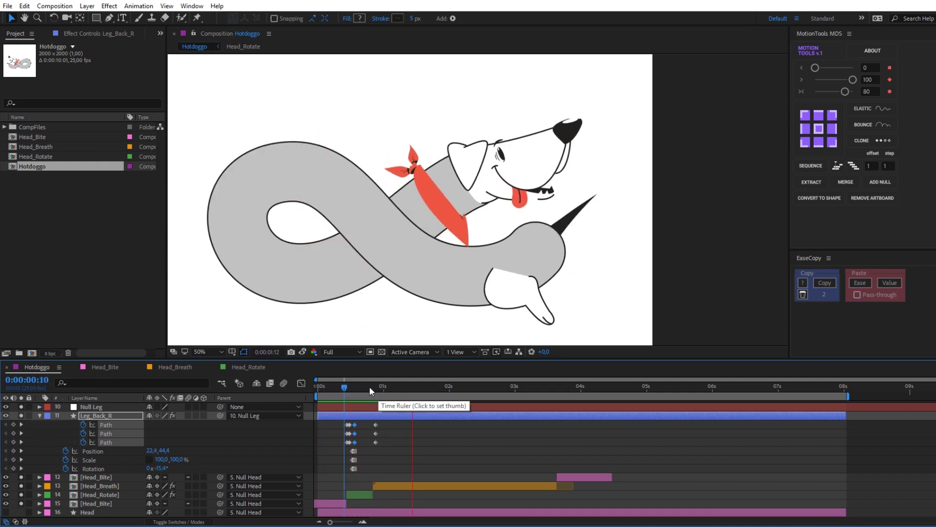
Step: Apply Easy Ease (F9) to all the back paw's path keyframes and preview the motion
left_click_drag(344, 395, 371, 386)
left_click_drag(383, 422, 343, 440)
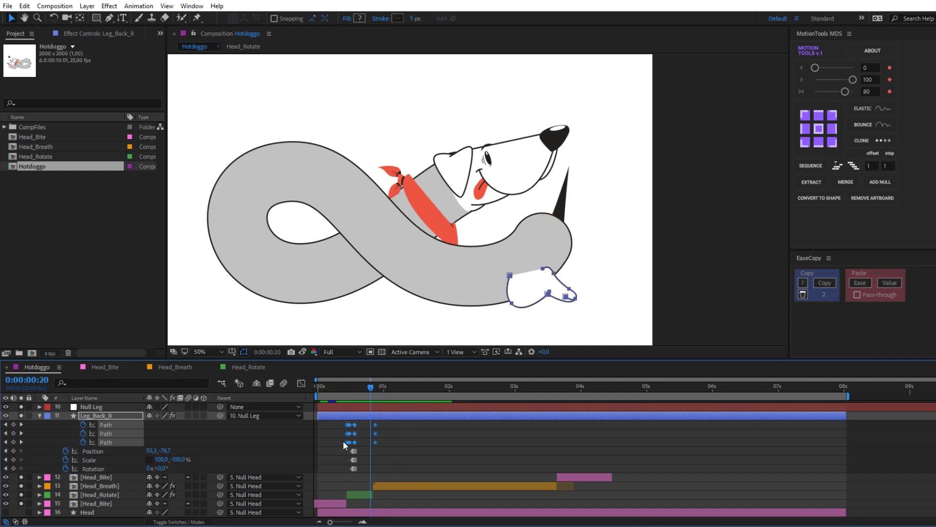
key("F9")
left_click(393, 431)
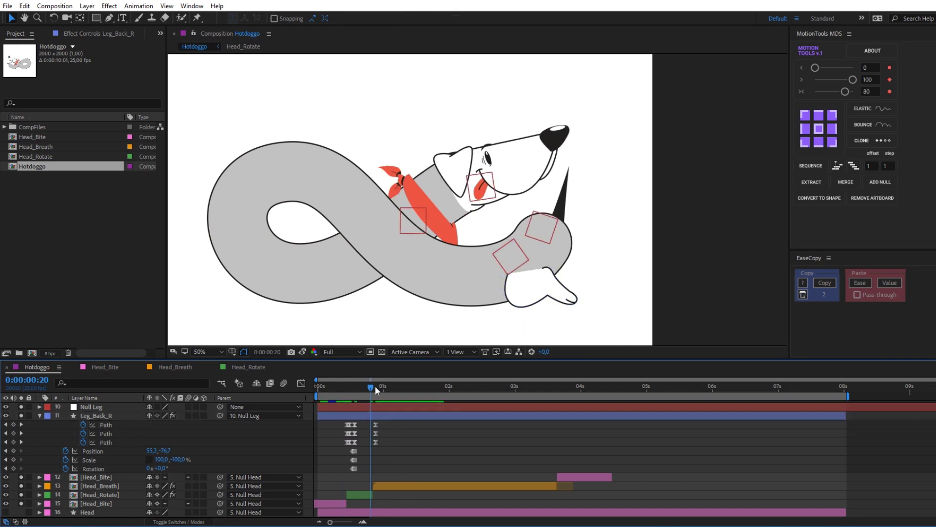
left_click(344, 395)
left_click_drag(340, 396, 342, 392)
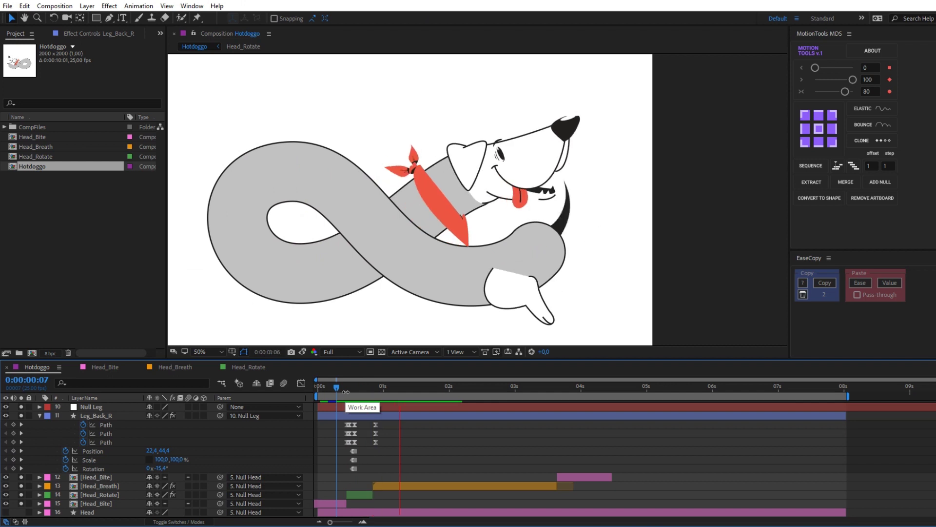
key("space")
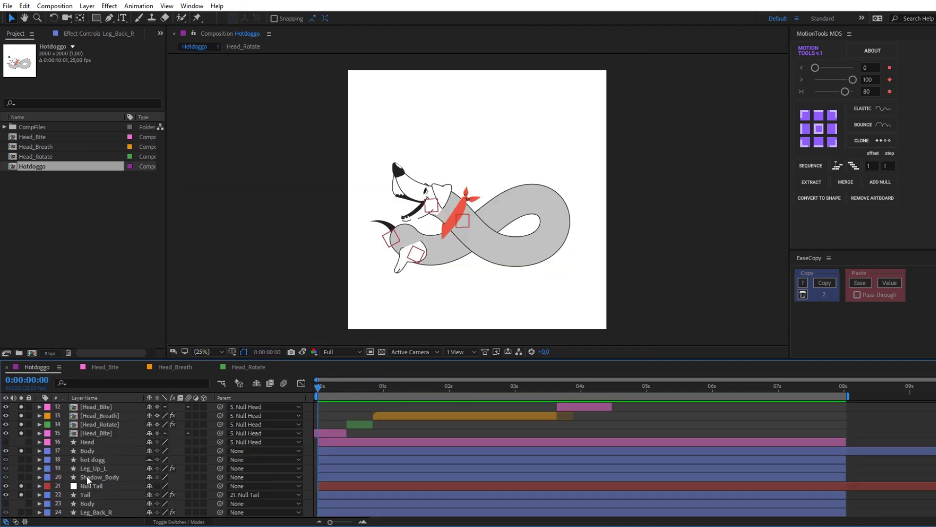
left_click(93, 468)
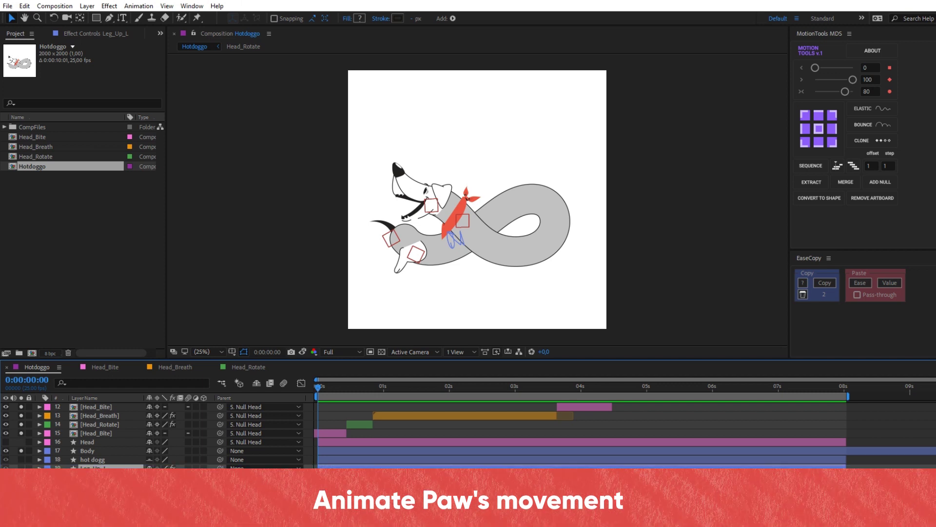
Step: Move Leg_Up_L between [Head_Rotate] and Null Leg and change its label colour
left_click_drag(63, 467, 133, 438)
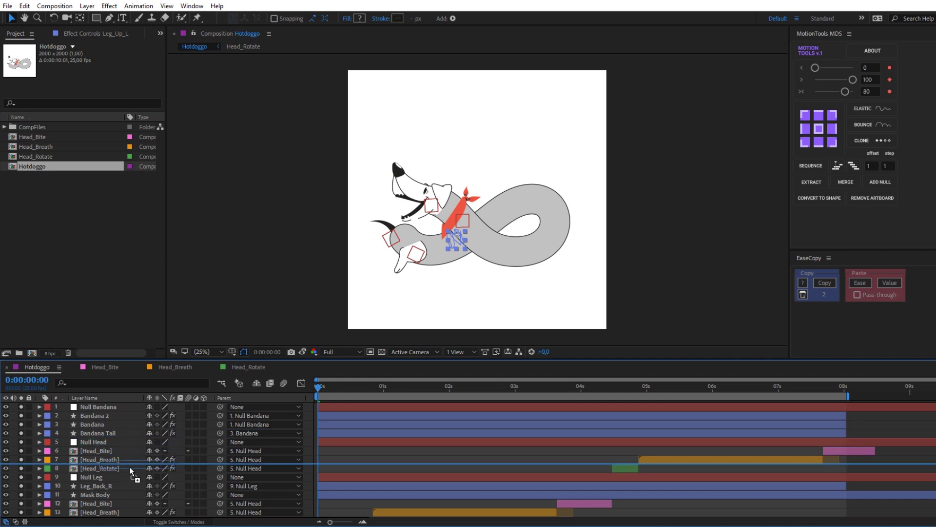
left_click_drag(133, 438, 130, 474)
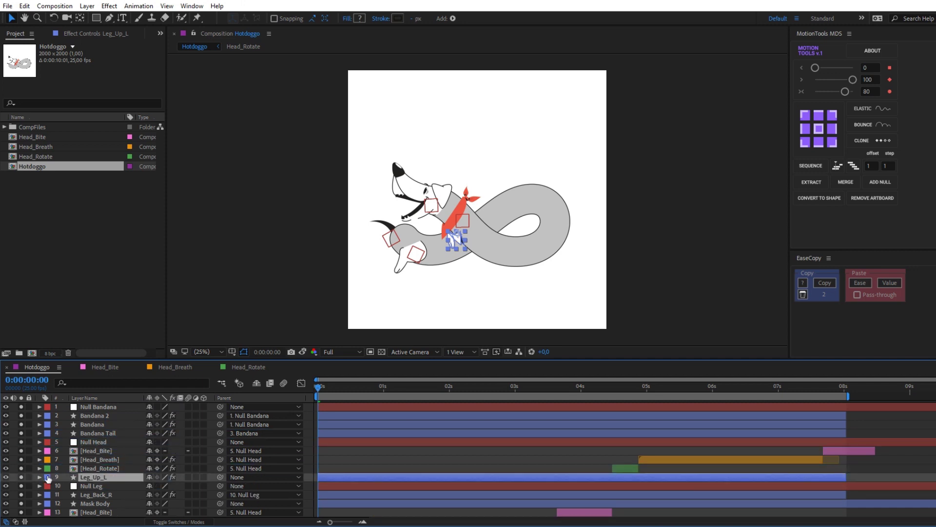
left_click(47, 477)
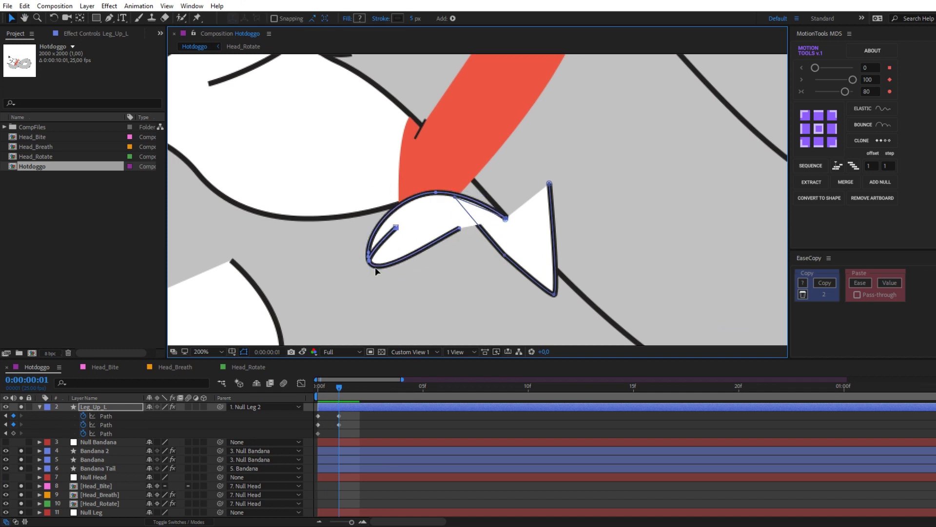
Step: Select the front paw's outline points and shift them left to reshape the paw
left_click_drag(299, 167, 508, 274)
left_click_drag(462, 229, 452, 229)
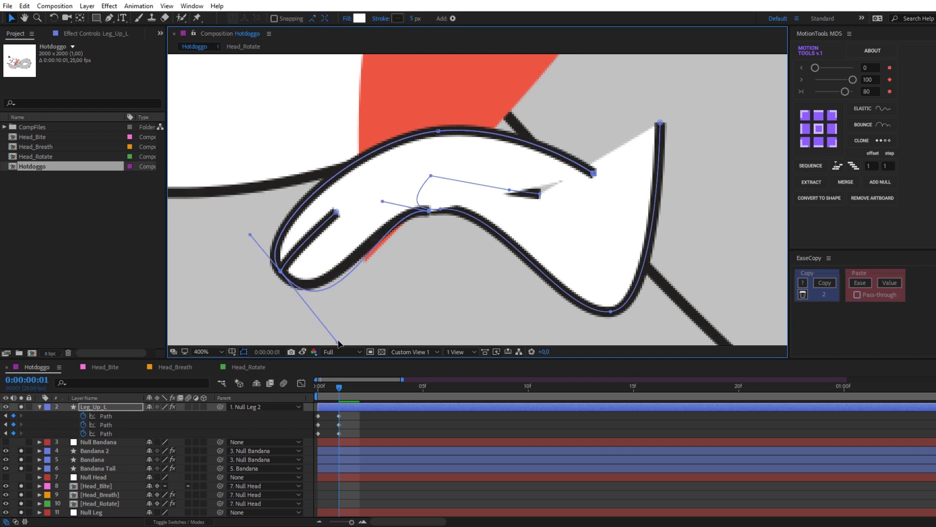
left_click(421, 187)
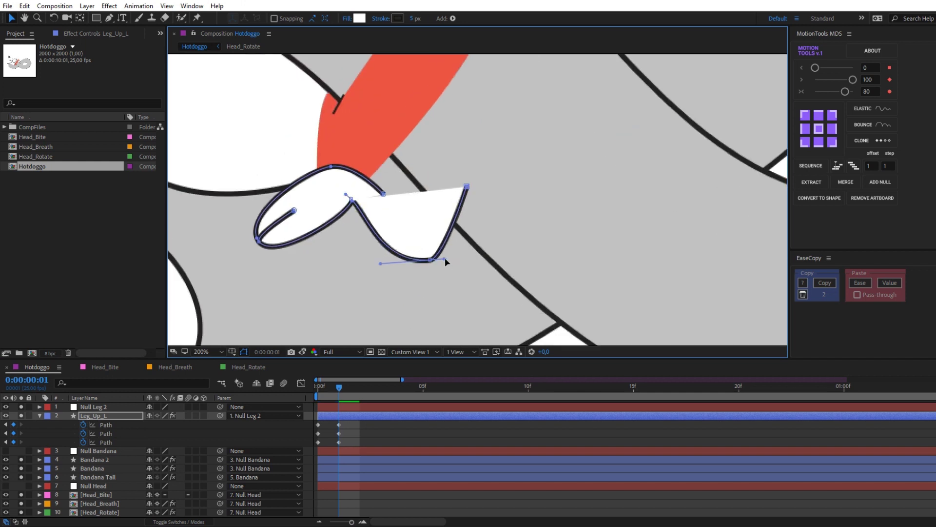
key("v")
scroll(287, 207, "up", 2)
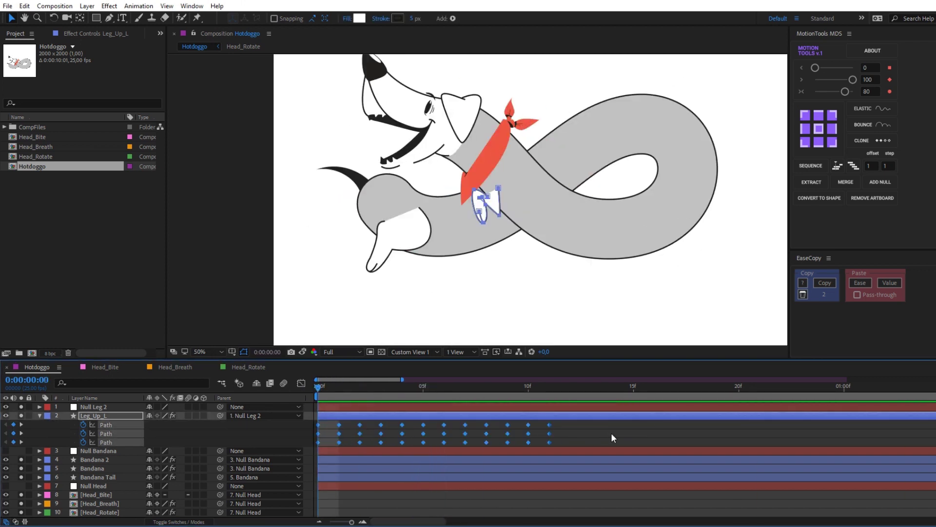
Step: Rotate the front paw into a horizontal pose at frame 2 and set its next pose at frame 5
left_click(358, 384)
key("u")
left_click_drag(476, 247, 488, 188)
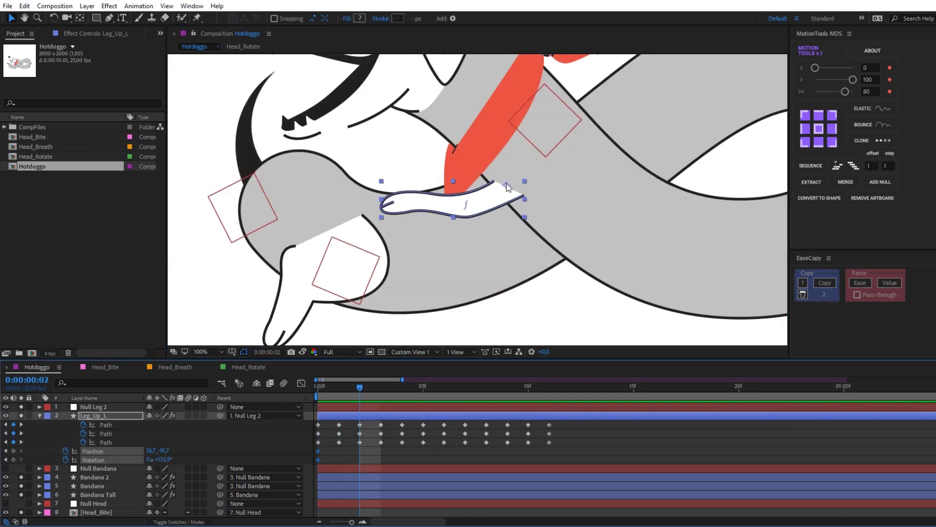
left_click_drag(360, 386, 424, 387)
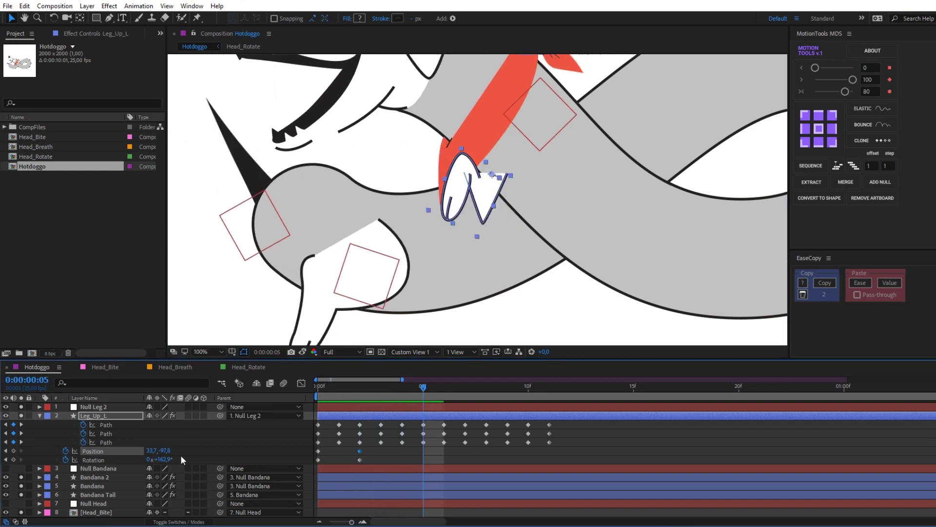
scroll(491, 246, "up", 2)
key("Page_Up")
key("Page_Up")
key("Page_Up")
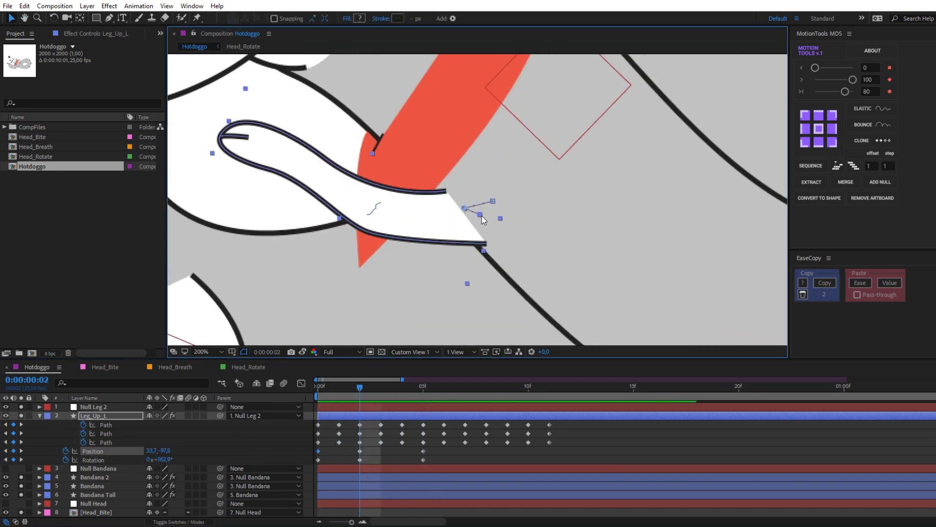
mouse_move(358, 386)
left_mouse_down()
mouse_move(409, 399)
mouse_move(360, 399)
left_mouse_up()
Step: Add a curved Bezier point with the Pen tool to refine the front paw's shape
key("g")
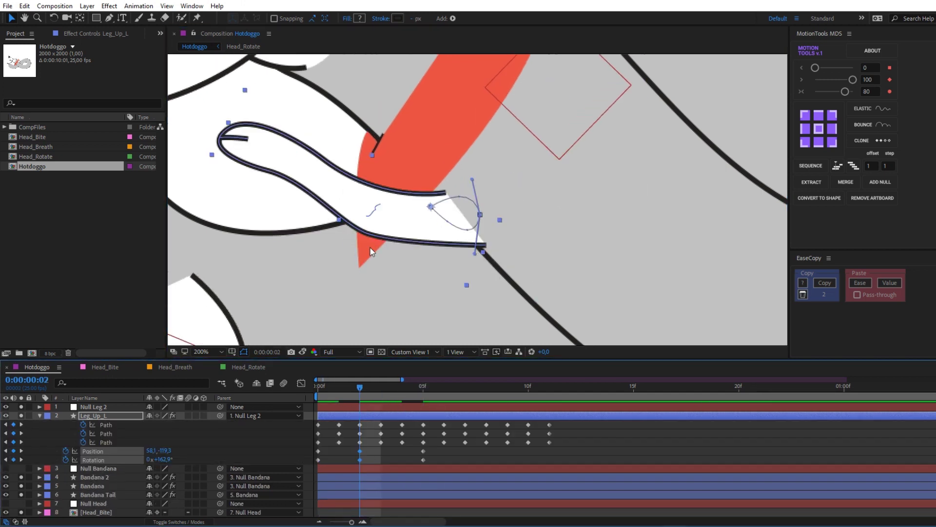
scroll(413, 297, "down", 2)
scroll(414, 297, "down", 1)
left_click(381, 390)
key("period")
key("period")
key("period")
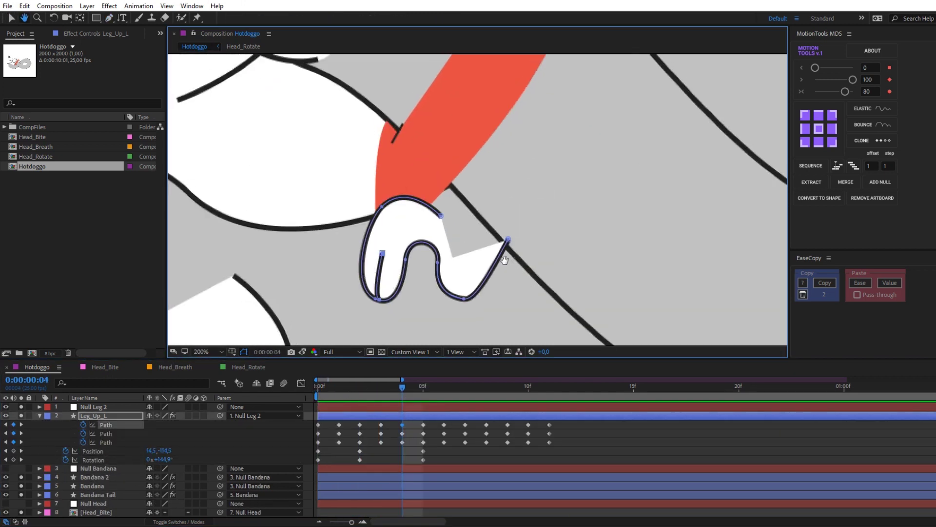
left_click_drag(388, 392, 340, 386)
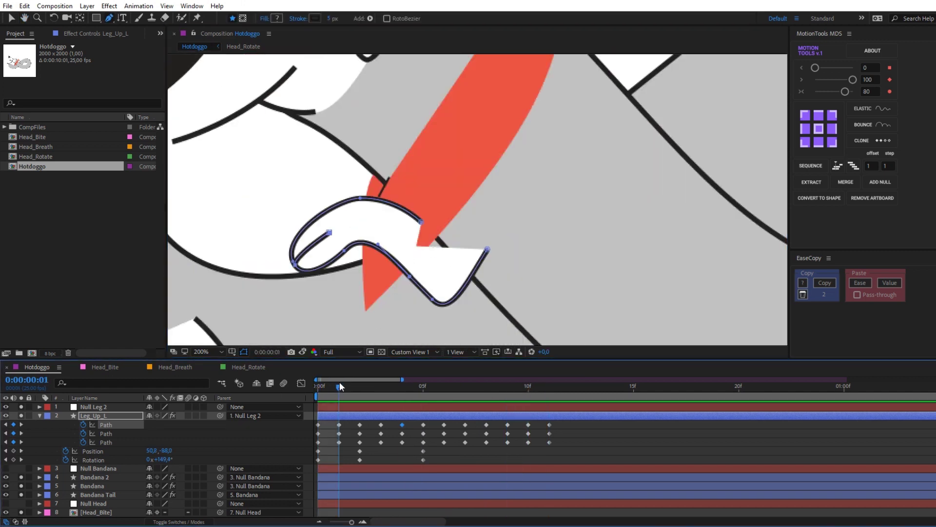
left_click_drag(422, 223, 464, 213)
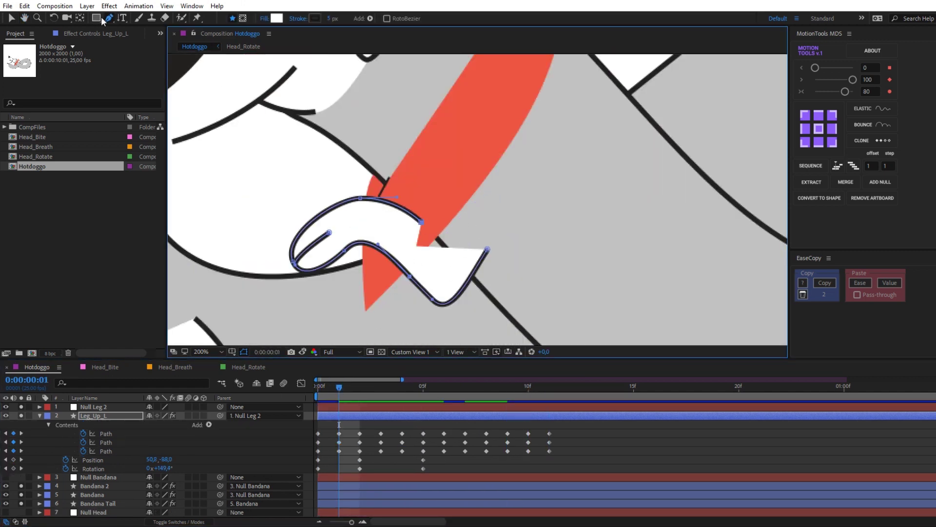
Step: Draw a white-filled rectangle over the paw gap and set its first Path keyframe
left_click_drag(402, 224, 497, 225)
left_click(276, 18)
left_click(853, 180)
left_click(57, 425)
key("period")
key("Home")
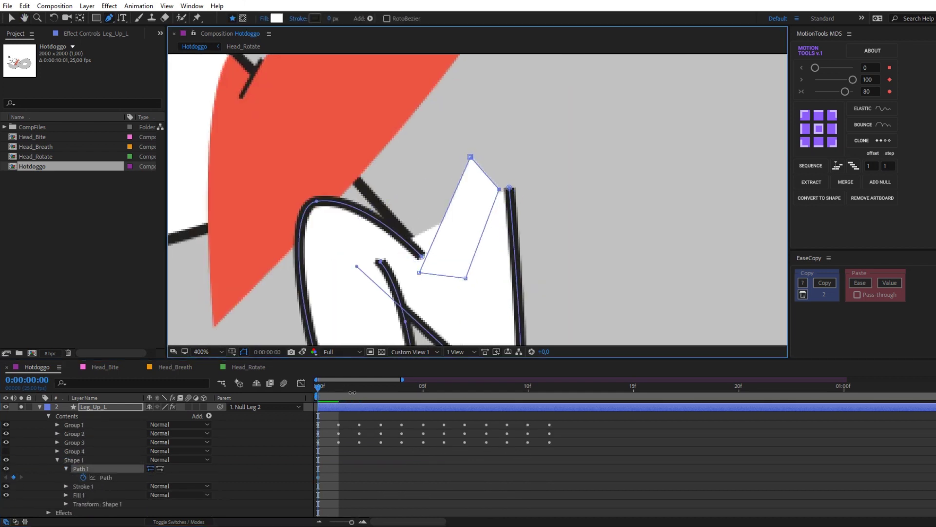
Step: Reshape Shape 1 frame by frame to follow the paw outline through frame 10
key("Page_Down")
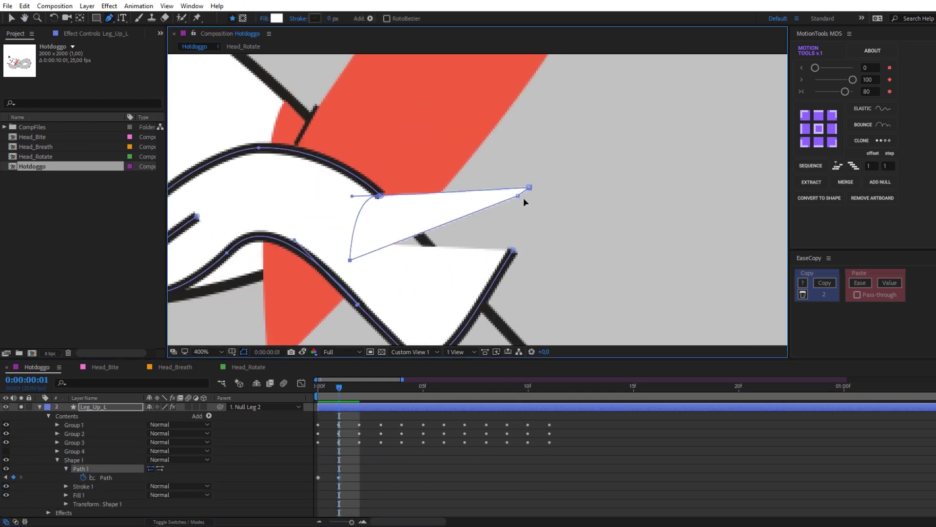
key("Page_Down")
key("v")
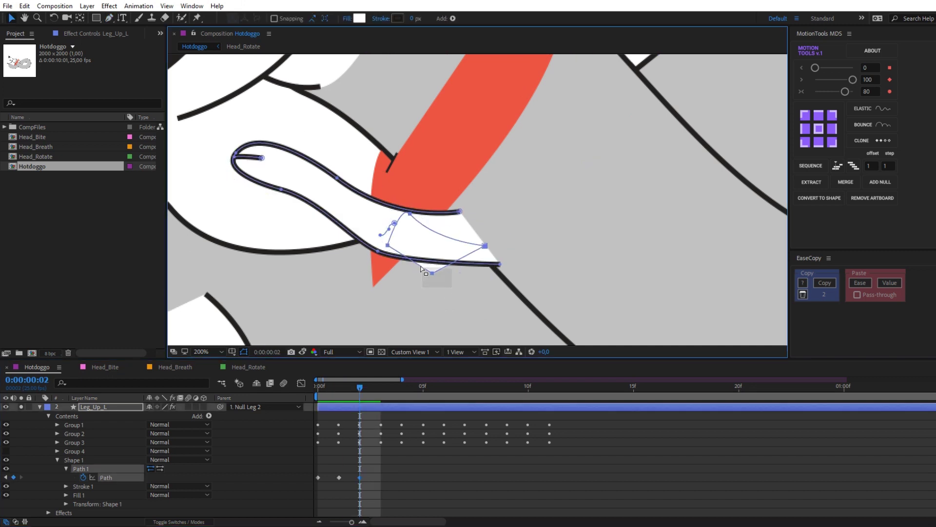
key("Page_Down")
left_click_drag(388, 210, 391, 207)
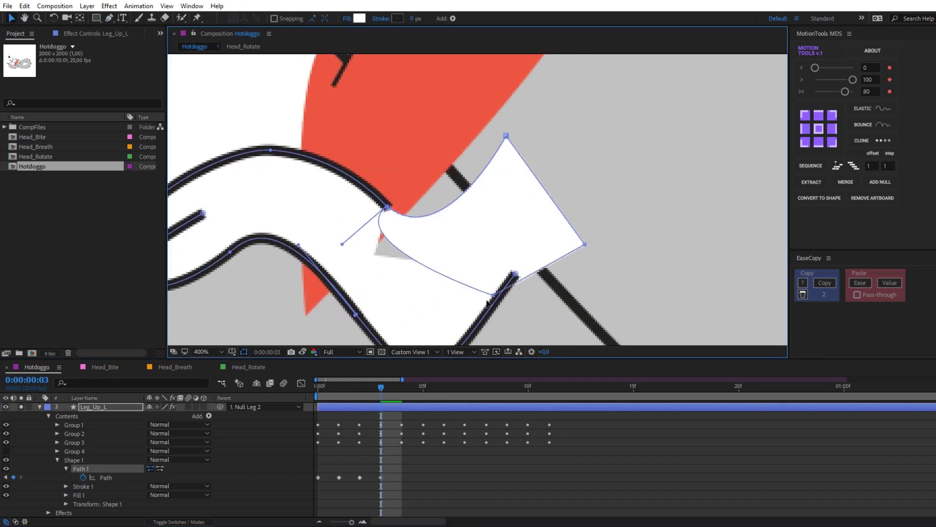
left_click_drag(553, 232, 546, 207)
key("comma")
left_click(415, 391)
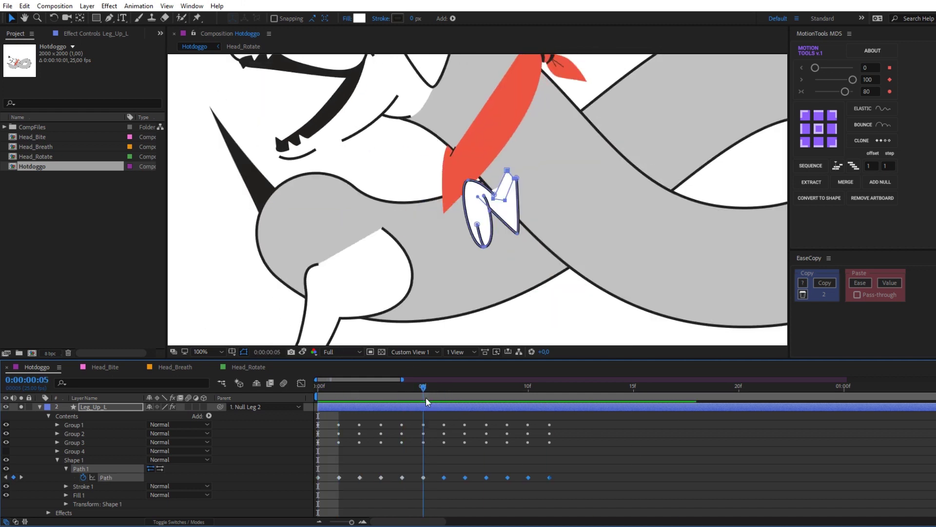
scroll(455, 155, "up", 2)
key("Page_Down")
key("v")
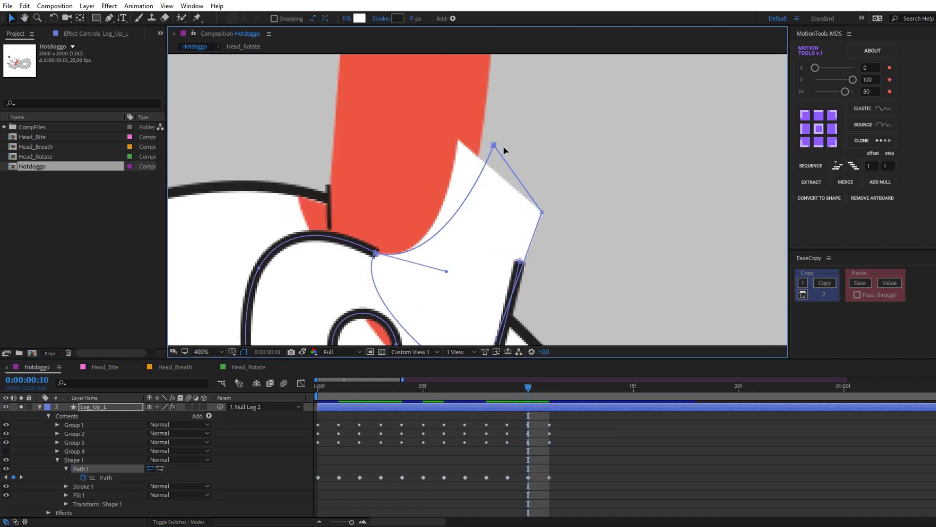
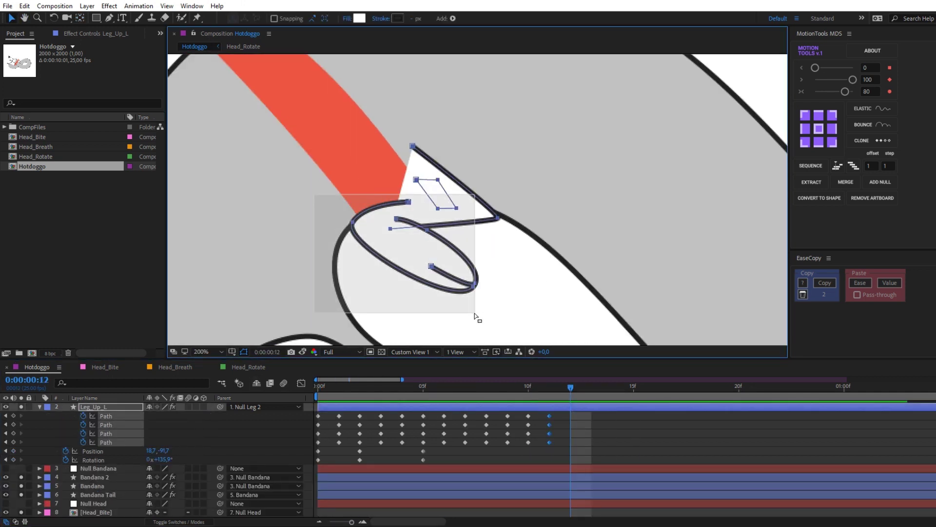
Step: Move the new curled Leg_Up_L paw path keyframes from frame 12 to frame 13
left_click_drag(568, 426, 591, 426)
key("Page_Down")
key("shift+slash")
scroll(493, 284, "up", 5)
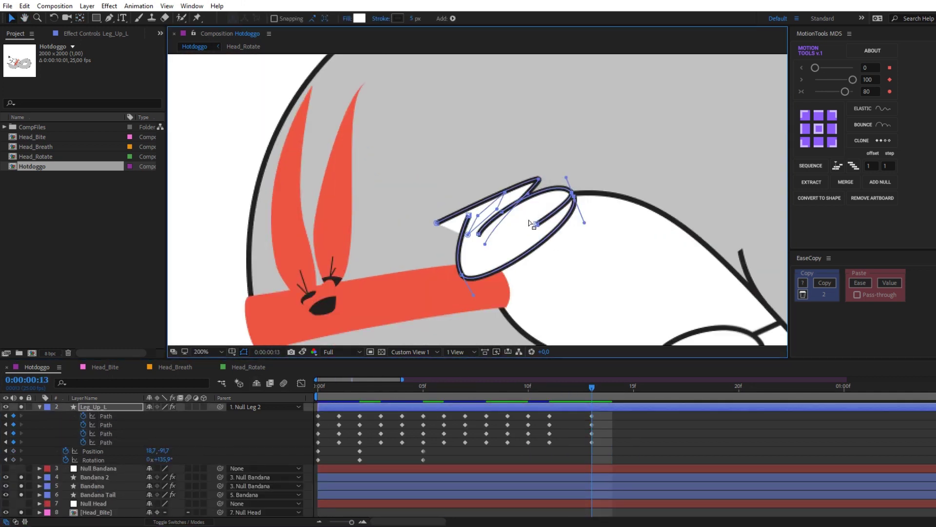
scroll(492, 284, "down", 1)
scroll(482, 232, "down", 1)
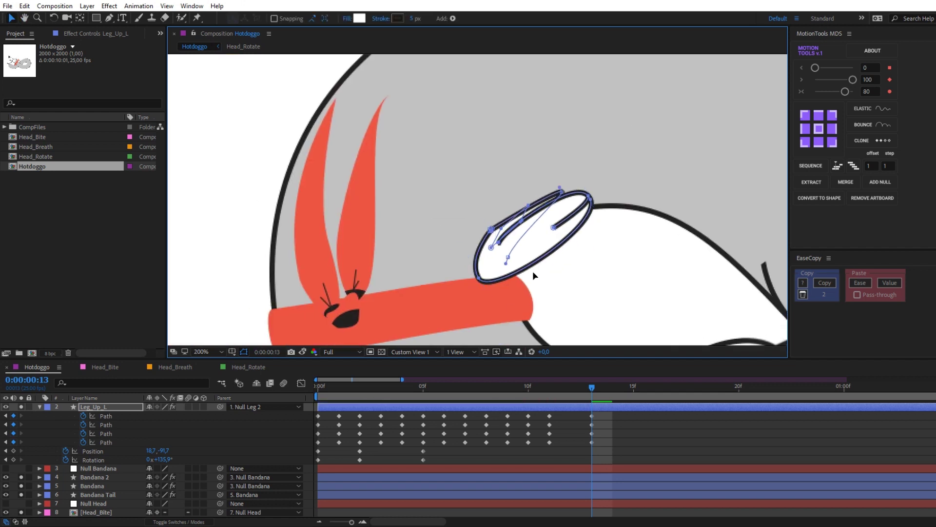
scroll(535, 275, "up", 1)
Step: Apply Easy Ease (F9) to the frame-13 path keyframes
key("g")
key("Page_Up")
key("Page_Up")
key("Page_Up")
scroll(535, 275, "down", 3)
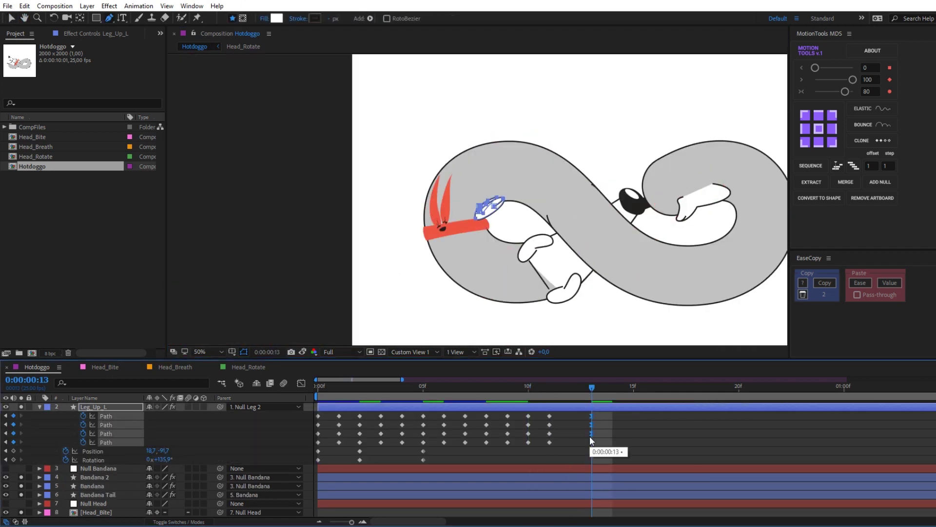
key("F9")
key("v")
key("Home")
key("comma")
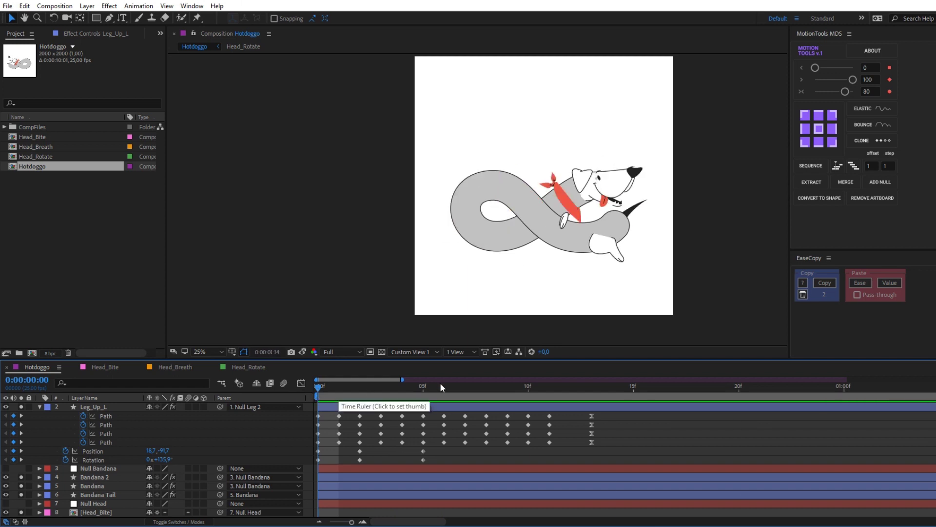
Step: Copy the Leg_Up_L paw path keyframes and paste them again near 4:01
left_click(613, 386)
key("t")
key("period")
left_click_drag(621, 382, 718, 386)
key("u")
key("minus")
key("minus")
left_click_drag(385, 387, 683, 386)
left_click_drag(685, 241, 569, 241)
mouse_move(683, 416)
left_mouse_down()
mouse_move(634, 415)
mouse_move(725, 441)
left_mouse_up()
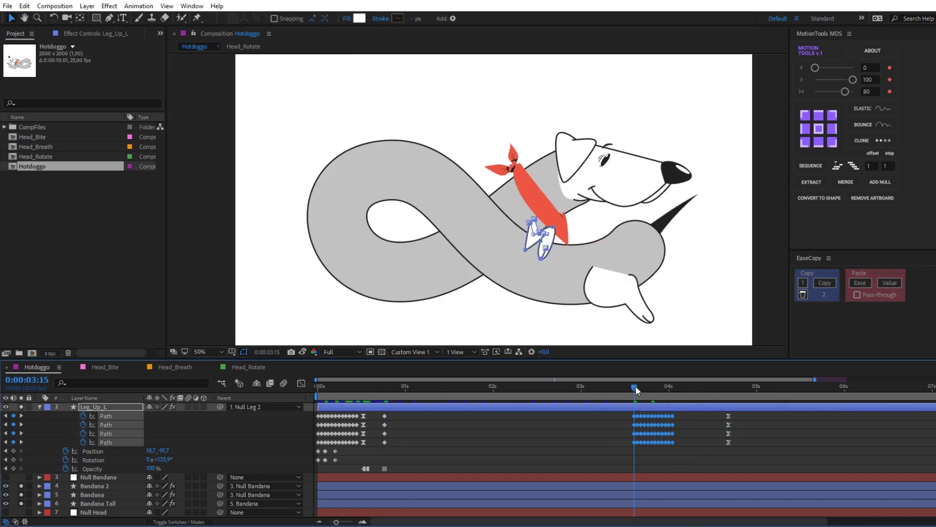
key("ctrl+c")
key("ctrl+v")
Step: Add hold Opacity keyframes around 4:13–4:16 and preview the loop
mouse_move(636, 385)
left_mouse_down()
mouse_move(713, 401)
mouse_move(715, 389)
left_mouse_up()
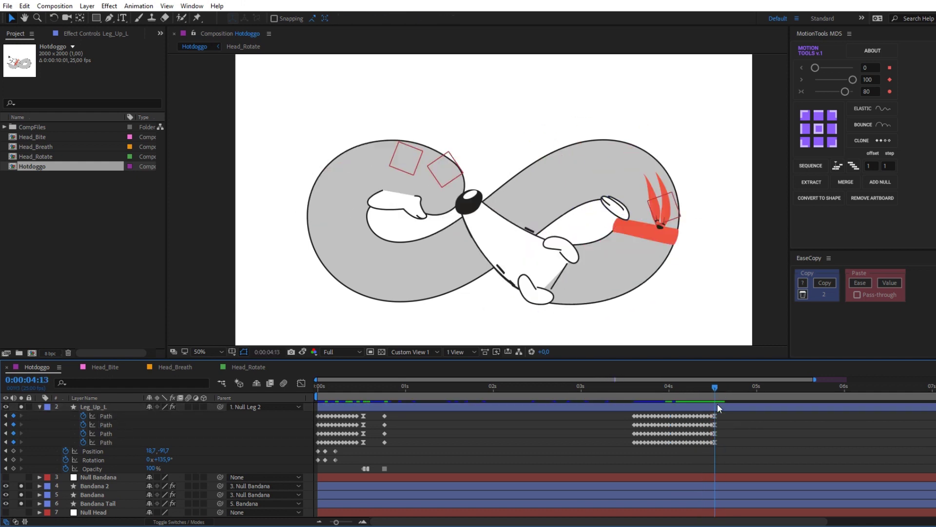
left_click(725, 388)
key("ctrl+v")
left_click(722, 393)
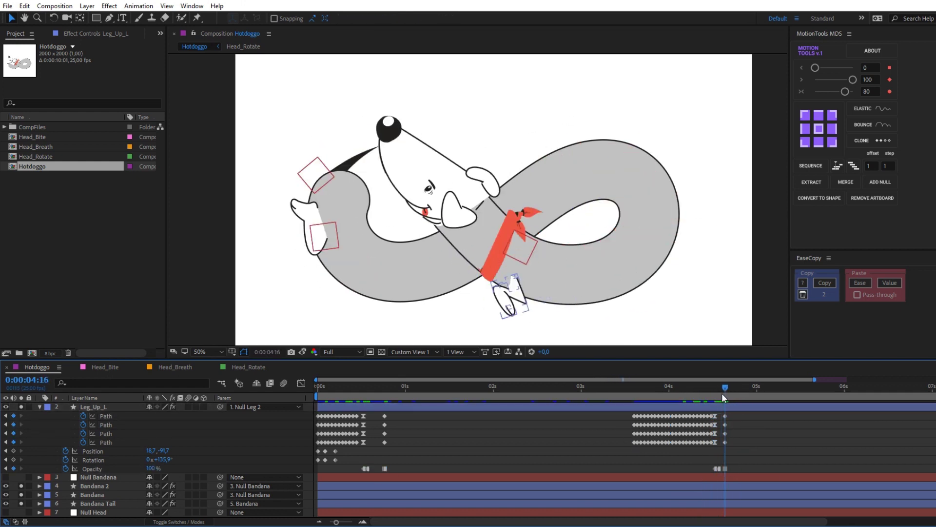
key("ctrl+v")
left_click(715, 386)
key("space")
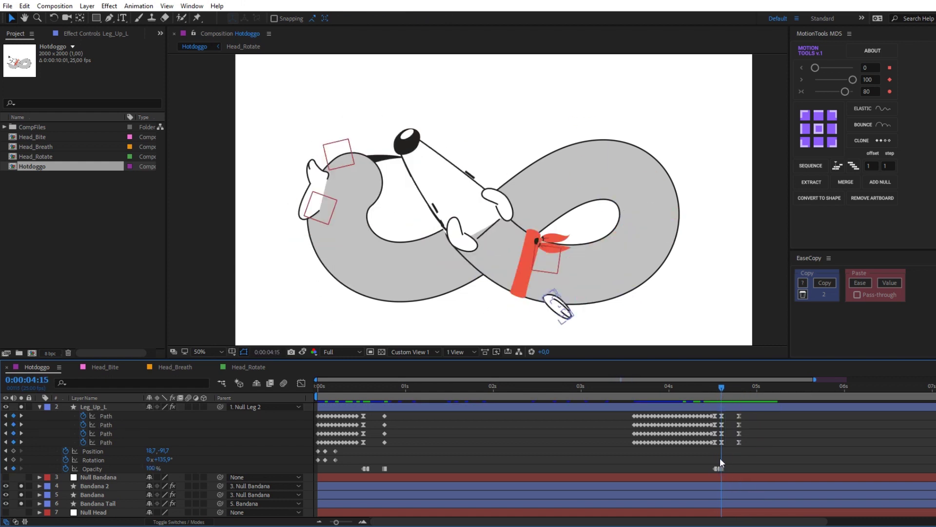
Step: Add Position and Rotation keyframes on Leg_Up_L around 3:20–3:21
key("ctrl+v")
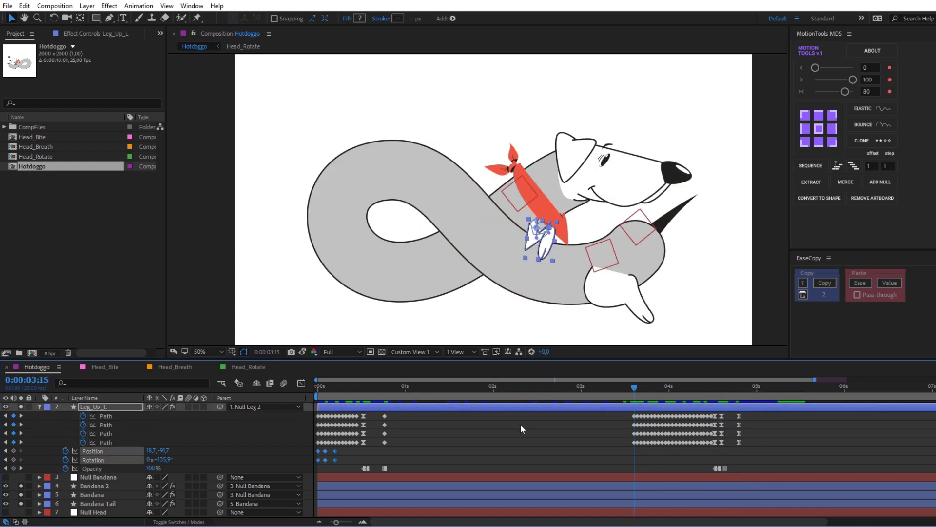
key("period")
mouse_move(628, 385)
left_mouse_down()
mouse_move(695, 388)
mouse_move(654, 388)
mouse_move(670, 390)
mouse_move(651, 397)
left_mouse_up()
key("ctrl+v")
Step: Copy the Rotation keyframes and paste them at 4:00 and 3:21
key("ctrl+v")
key("comma")
key("period")
left_click(654, 459)
left_click(696, 460)
key("comma")
key("ctrl+v")
key("equal")
key("ctrl+v")
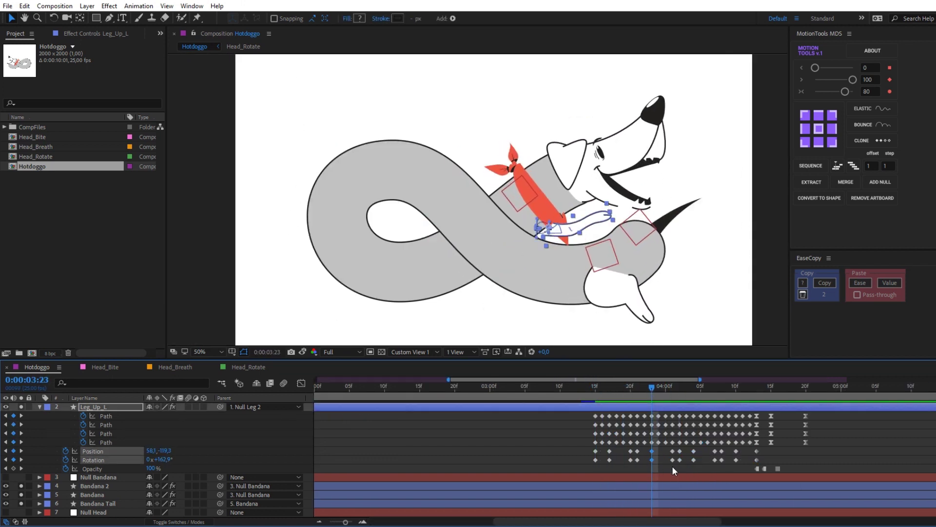
key("Page_Down")
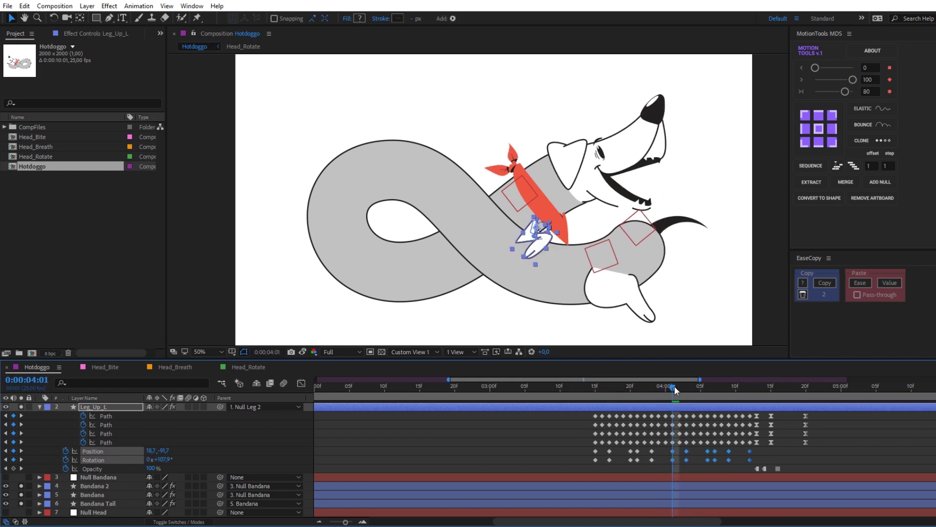
Step: Scrub to 4:04 and preview the repeated paw swing
key("slash")
mouse_move(675, 390)
left_mouse_down()
mouse_move(693, 390)
mouse_move(610, 382)
left_mouse_up()
scroll(671, 264, "up", 2)
key("space")
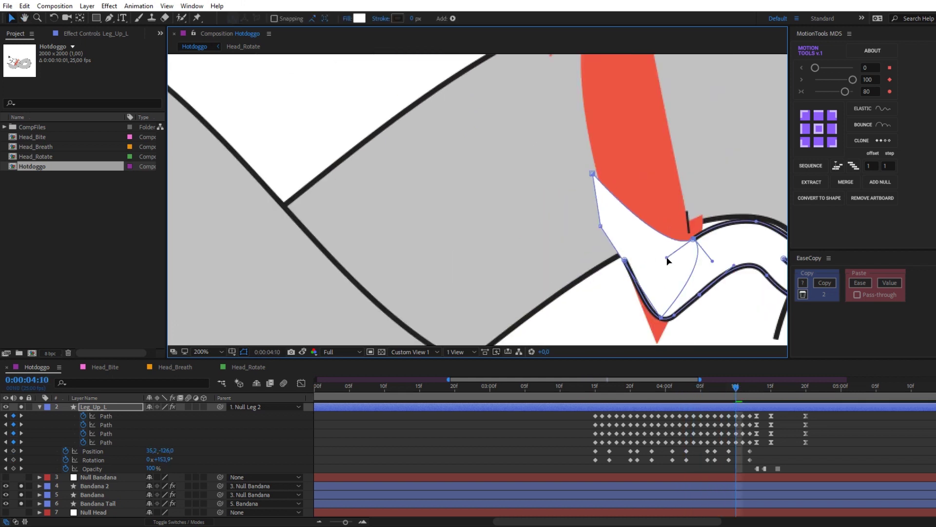
scroll(667, 260, "down", 2)
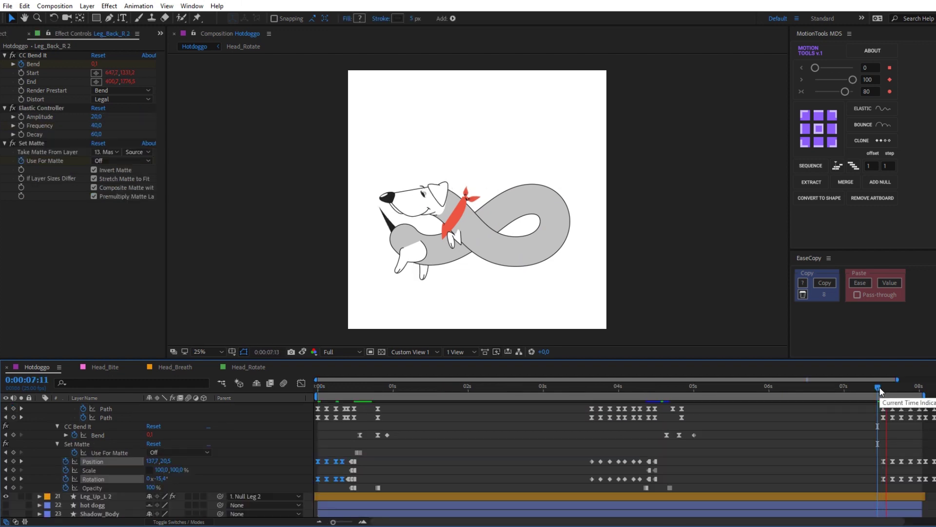
left_click_drag(867, 390, 892, 388)
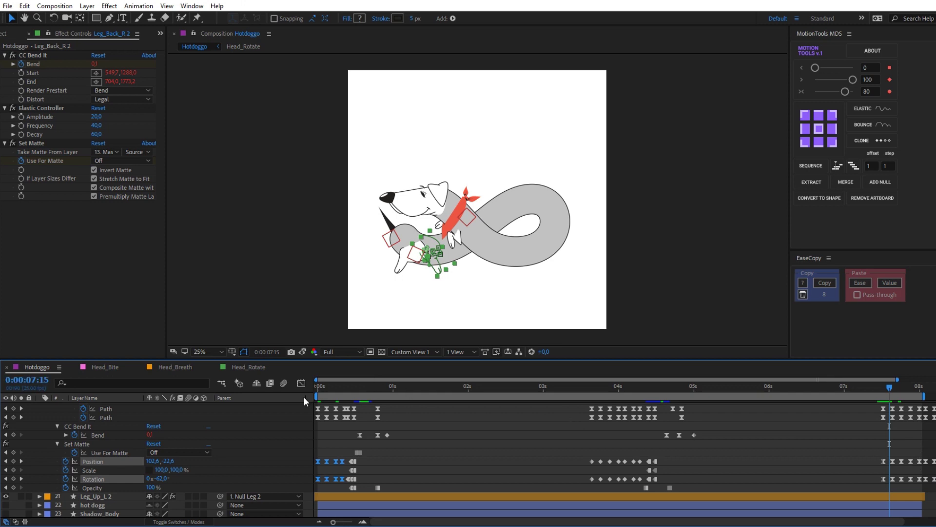
key("space")
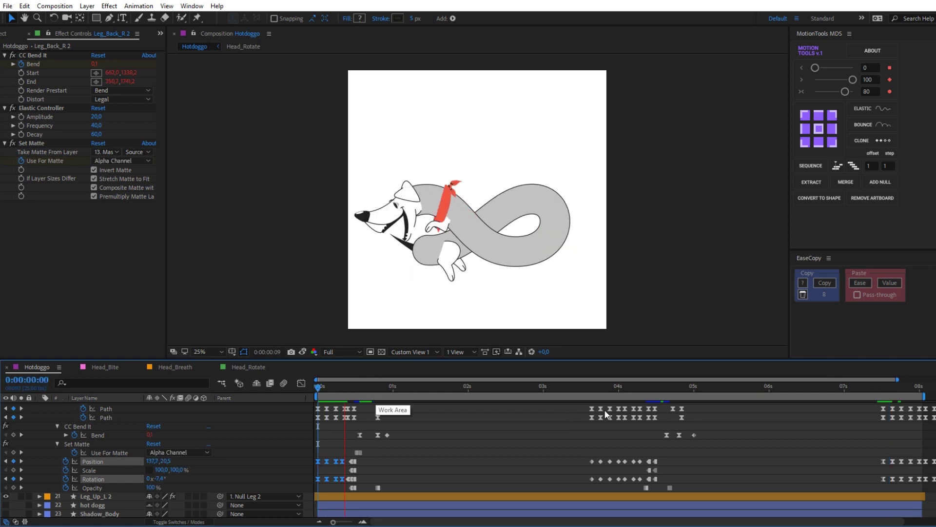
left_click(885, 390)
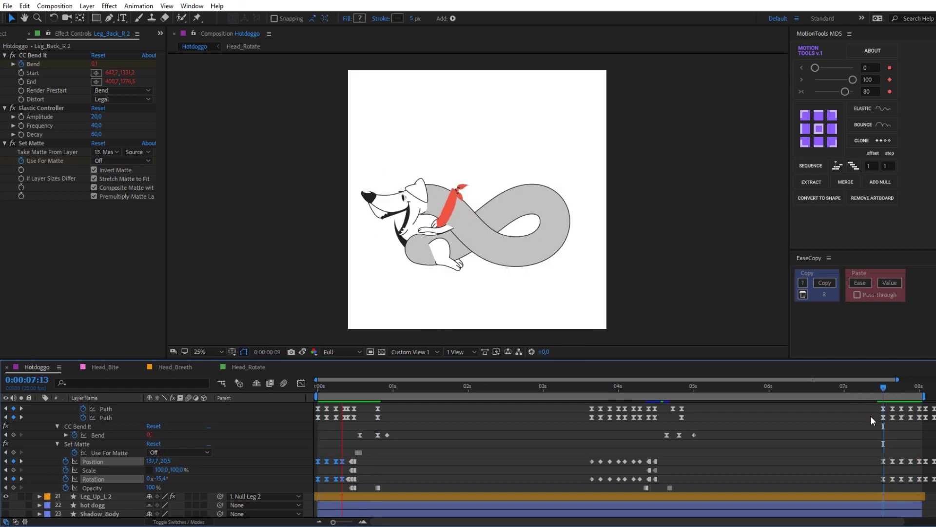
left_click(882, 390)
key("space")
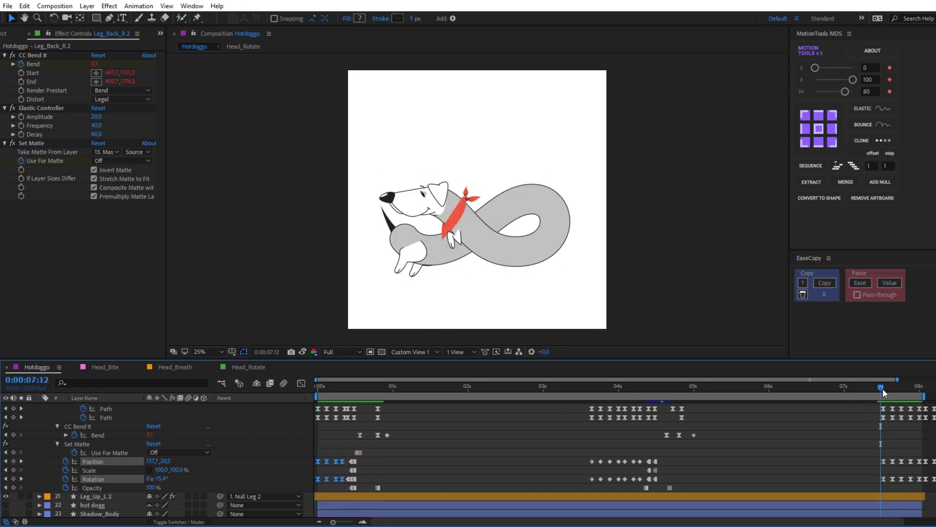
left_click(882, 390)
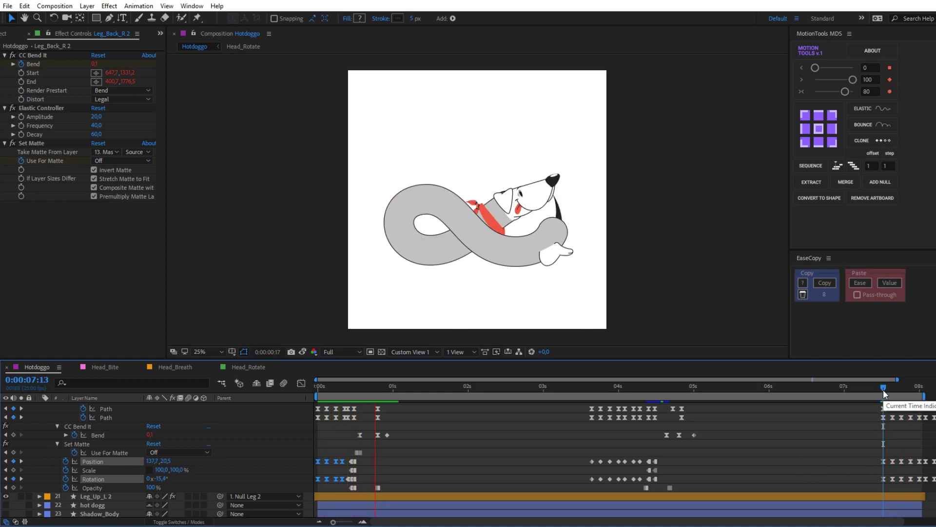
left_click_drag(879, 390, 877, 391)
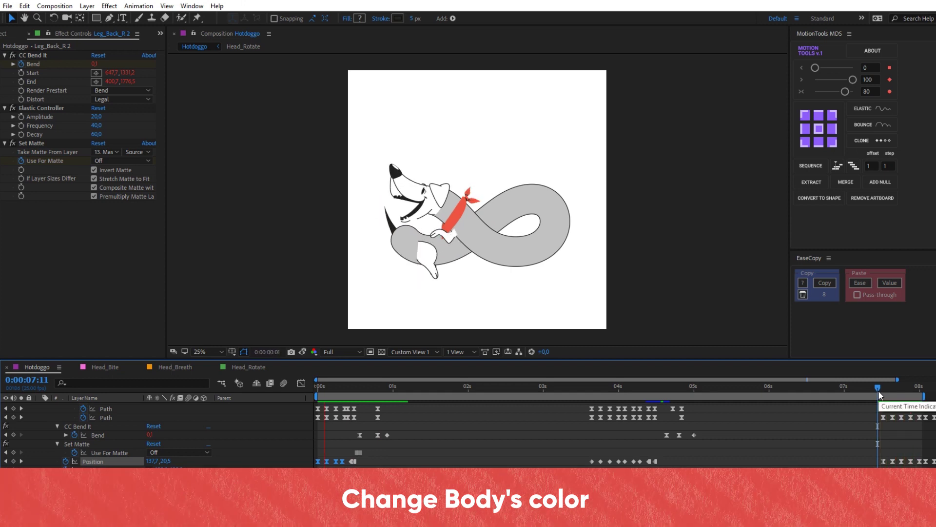
Step: Change the Body layer's shape fill from grey to white
left_click(319, 386)
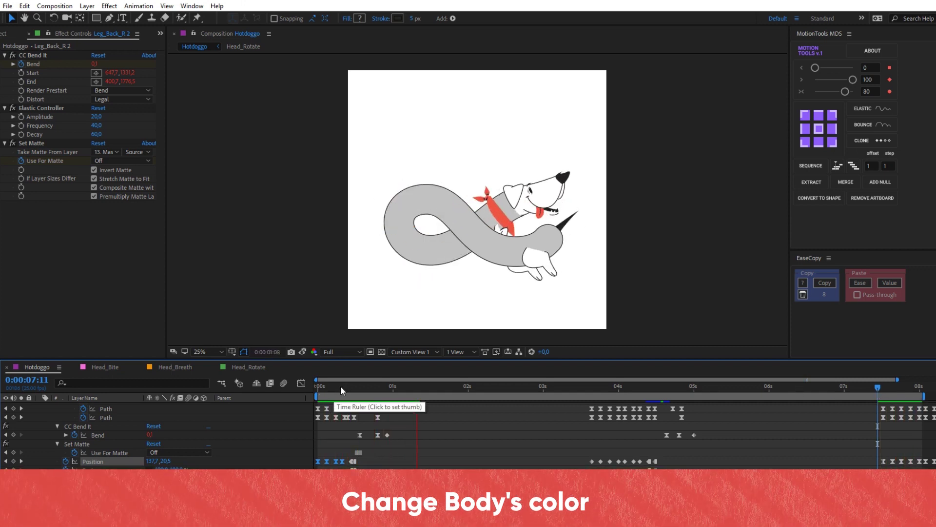
key("u")
left_click(86, 468)
left_click(359, 18)
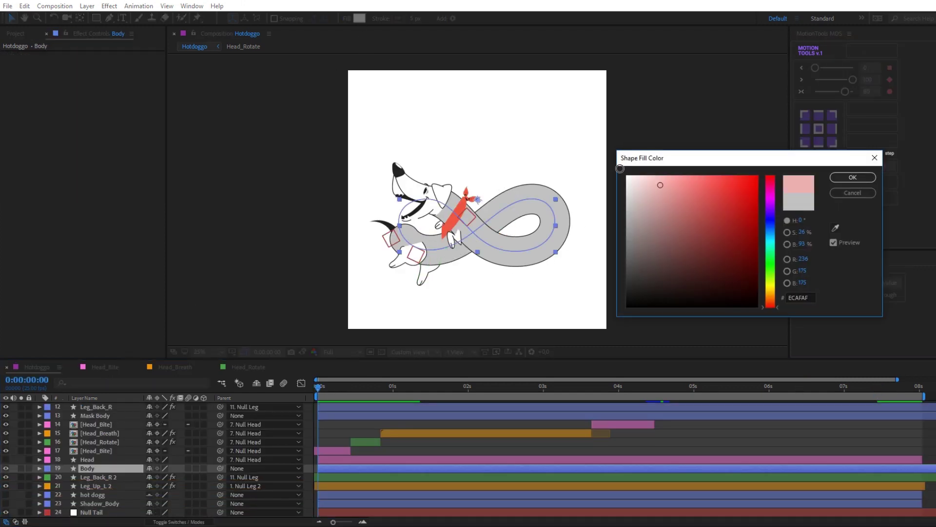
left_click(628, 176)
key("Return")
Step: Set the Mask Body fill to white as well and play back to check
left_click(110, 415)
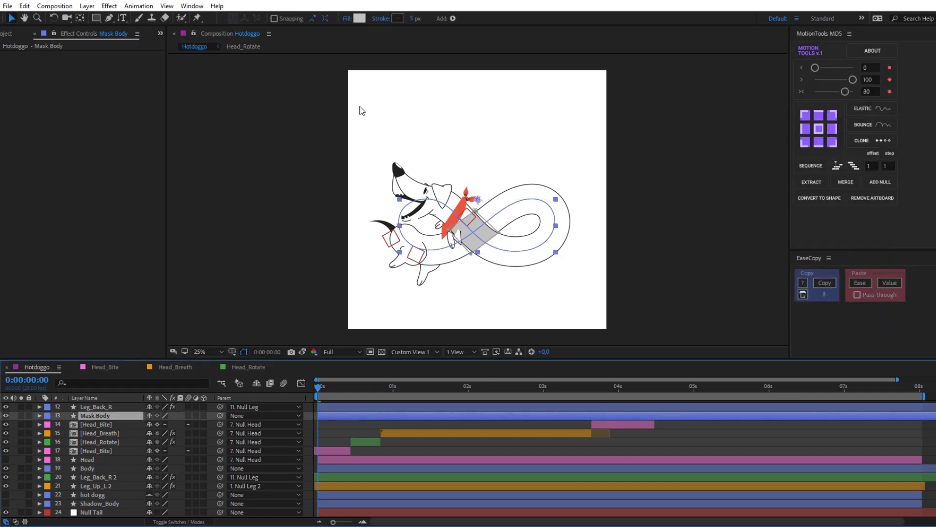
left_click(360, 18)
left_click(850, 178)
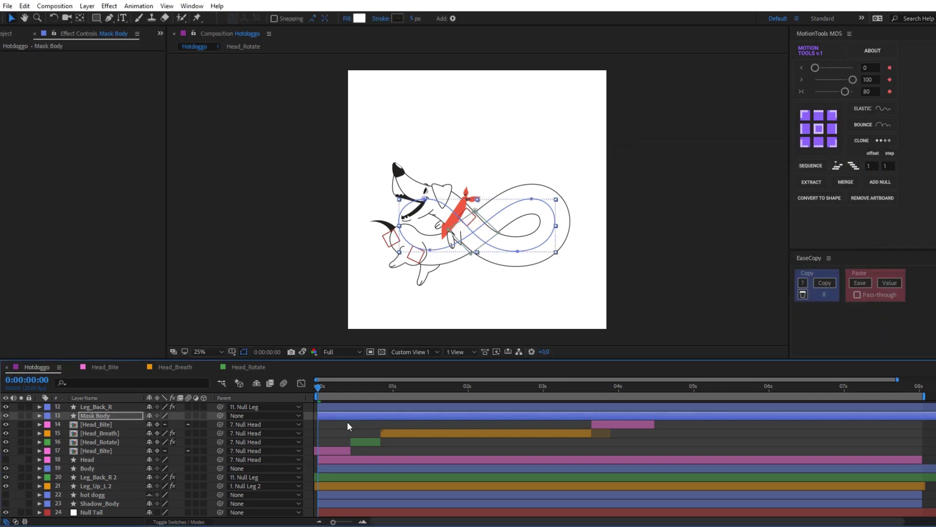
left_click(347, 421)
key("space")
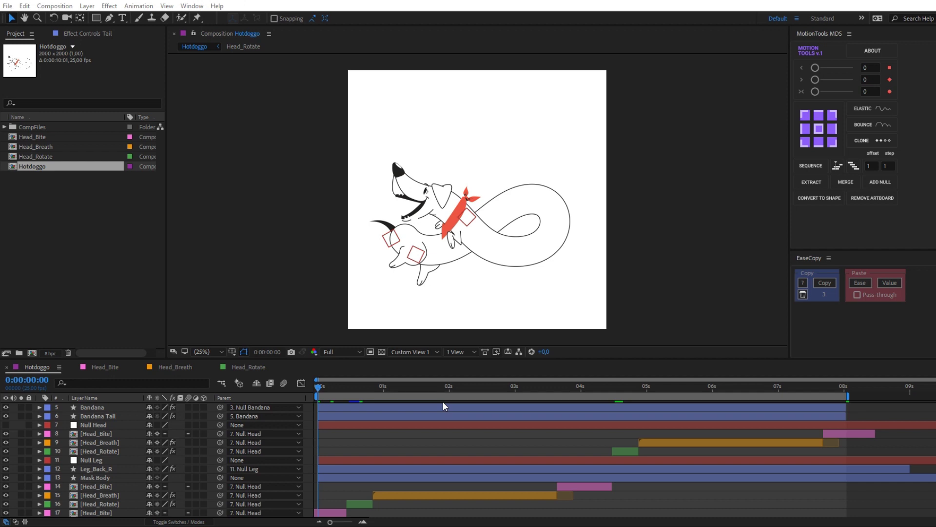
left_click(443, 403)
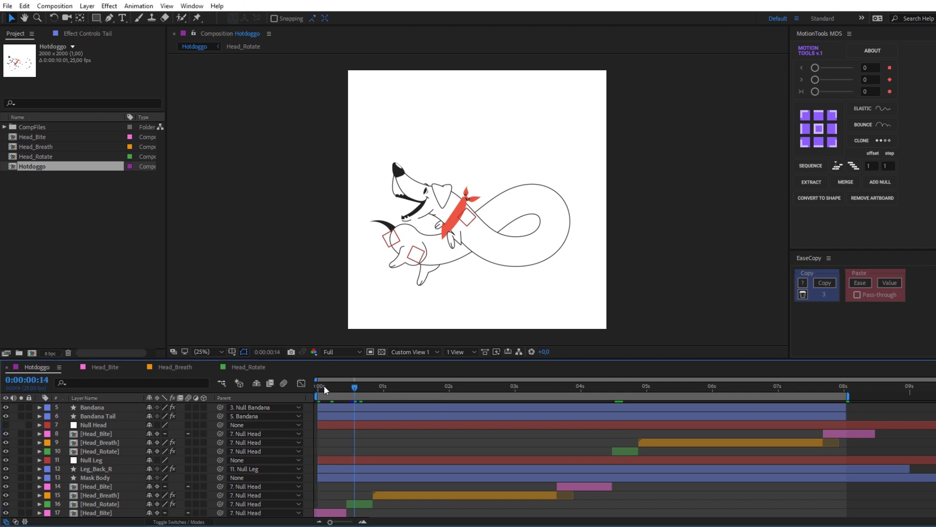
Step: Extract the Bandana's Group 14 into its own Shadow layer with MotionTools
left_click(445, 235)
left_click(40, 408)
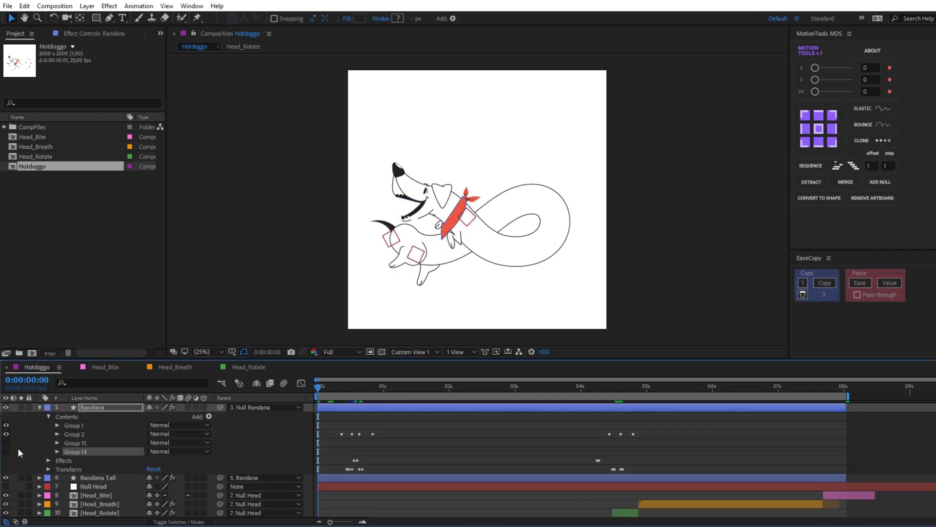
left_click(812, 182)
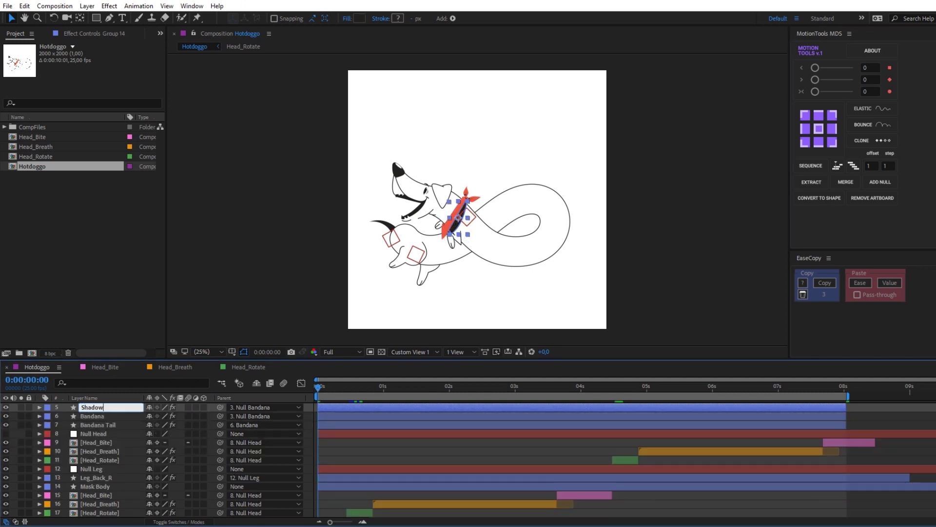
key("u")
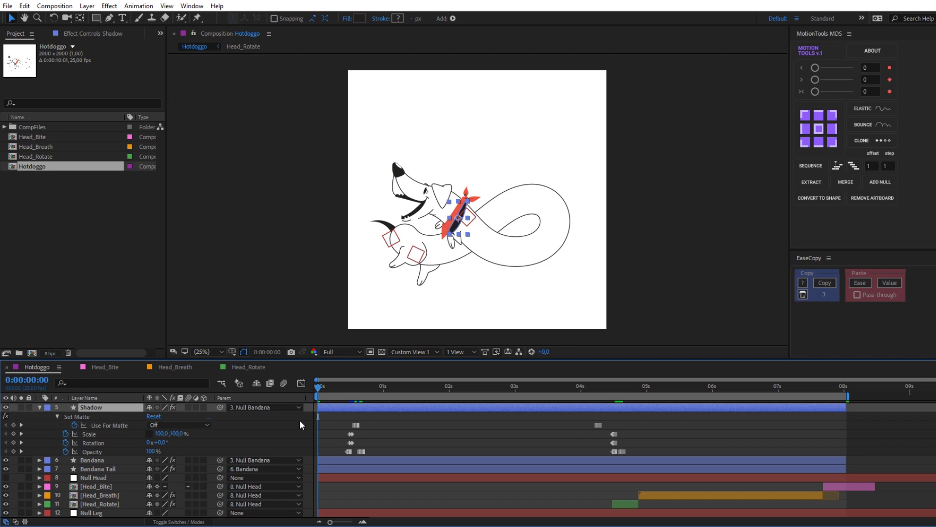
Step: Parent the Shadow layer to Bandana and expand its Contents
scroll(204, 427, "up", 2)
left_click(235, 433)
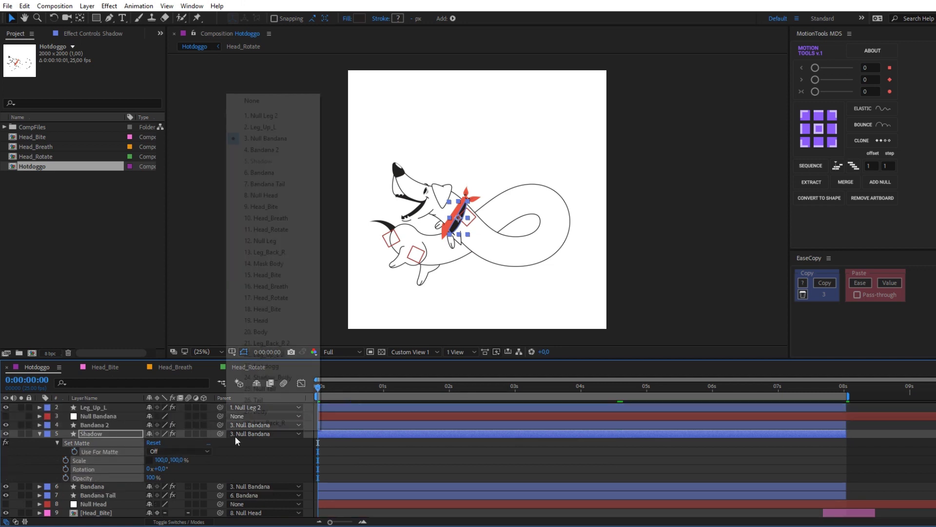
left_click(268, 103)
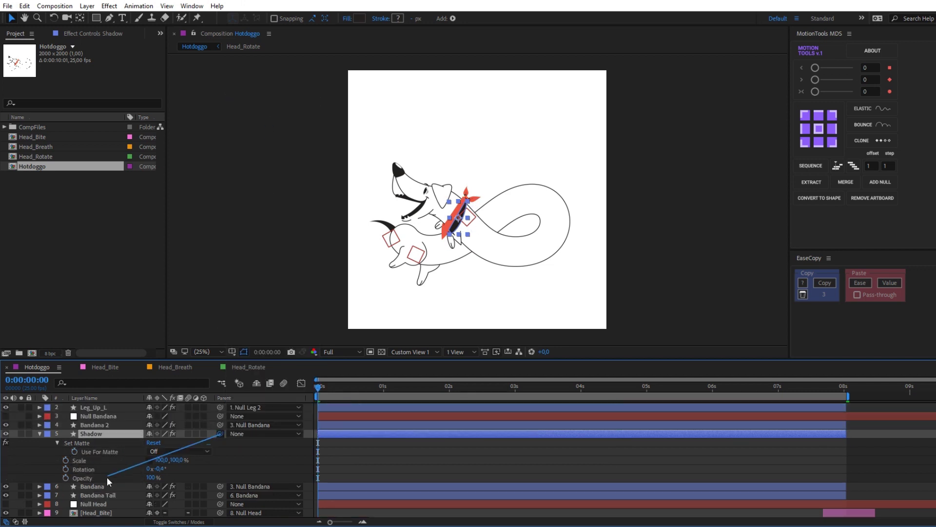
left_click_drag(96, 434, 94, 487)
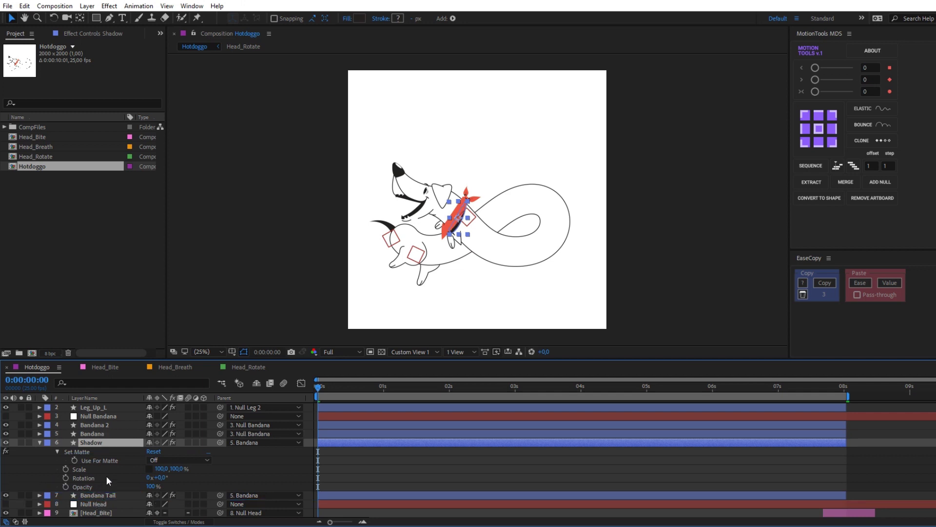
key("u")
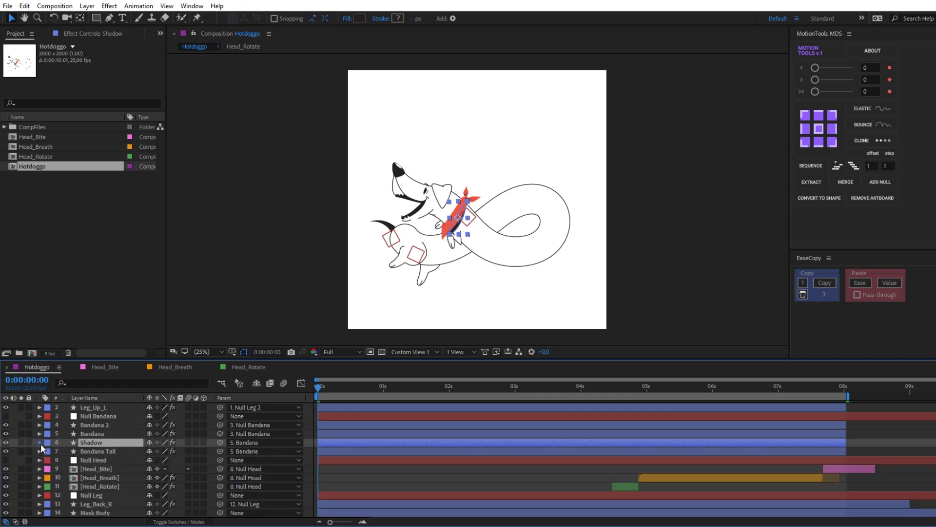
left_click(39, 443)
left_click(55, 435)
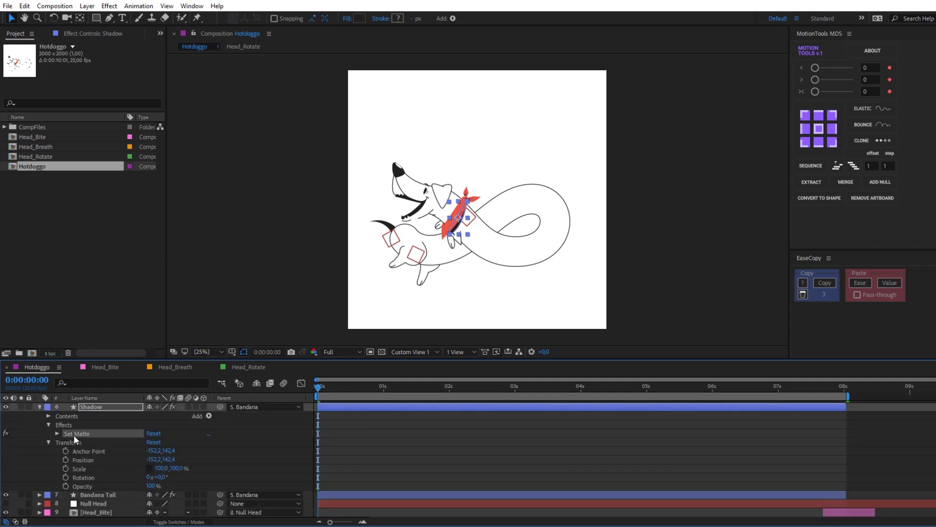
left_click(48, 416)
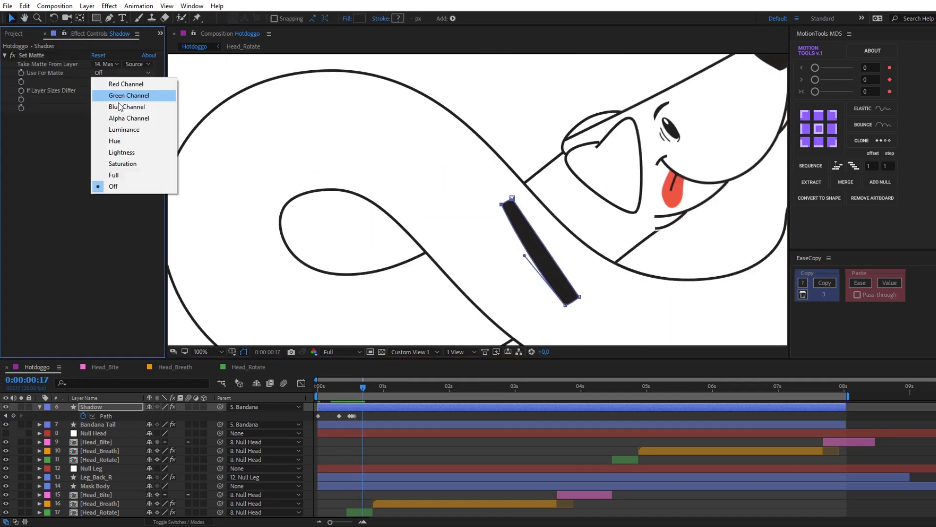
Step: Scrub to about one second and preview the Leg_Up_L shadow animation
left_click_drag(362, 390, 390, 386)
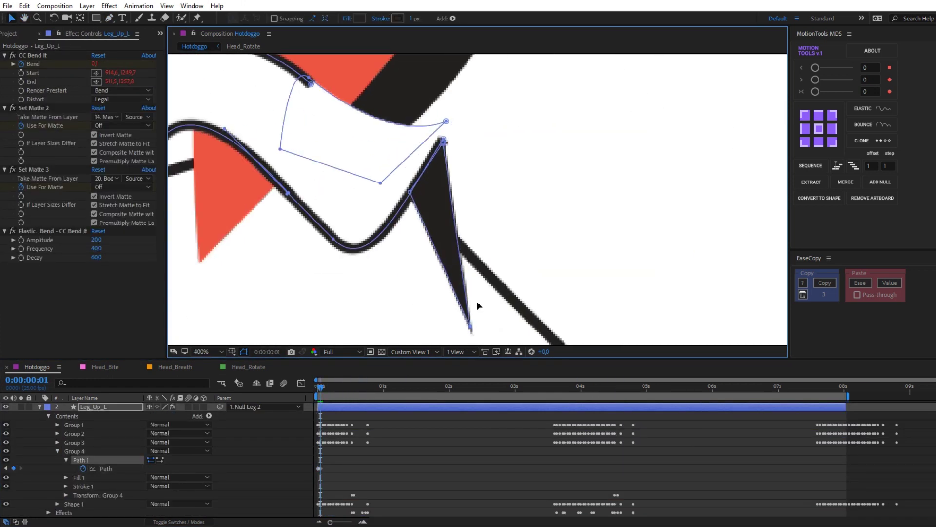
key("space")
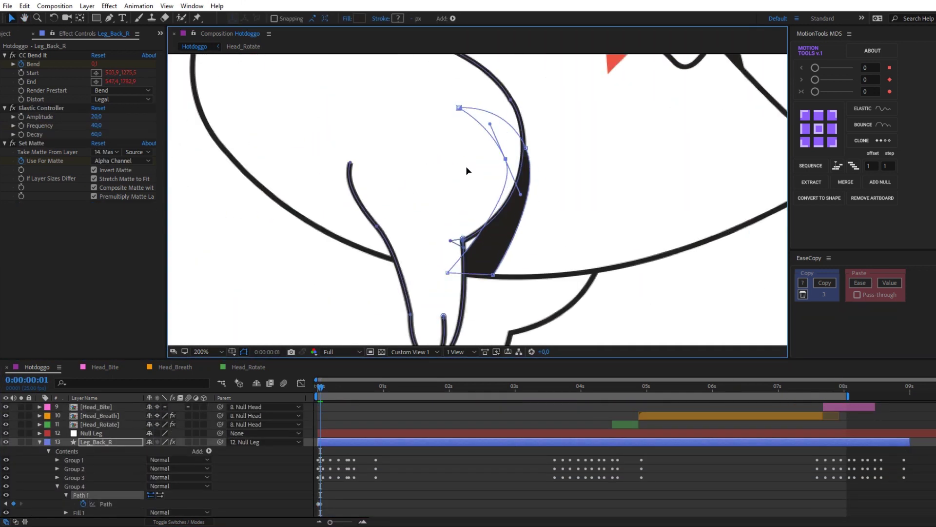
Step: Reshape Leg_Back_R's Group 4 shadow path to fit the leg at frames 5 and 7
key("Page_Down")
key("Page_Down")
key("Page_Down")
key("Page_Down")
left_click_drag(521, 194, 603, 225)
key("Page_Down")
key("Page_Down")
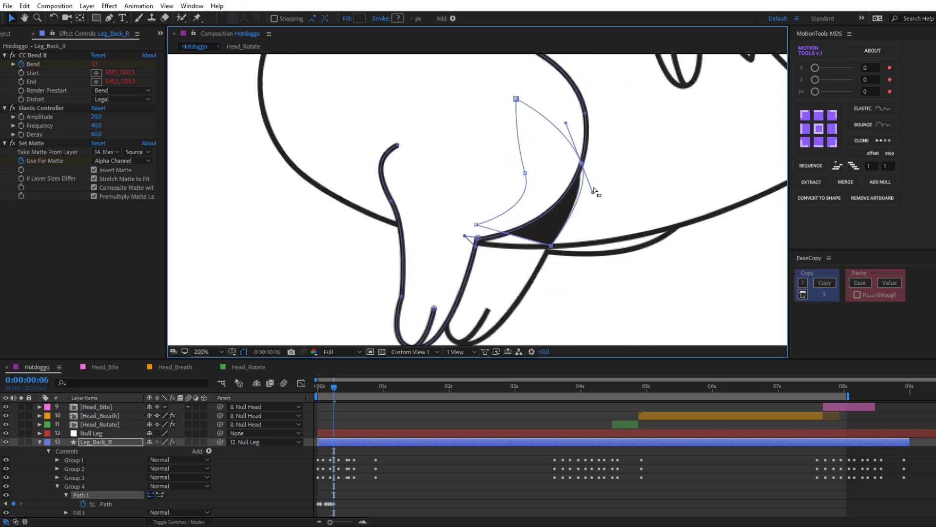
left_click_drag(605, 190, 626, 146)
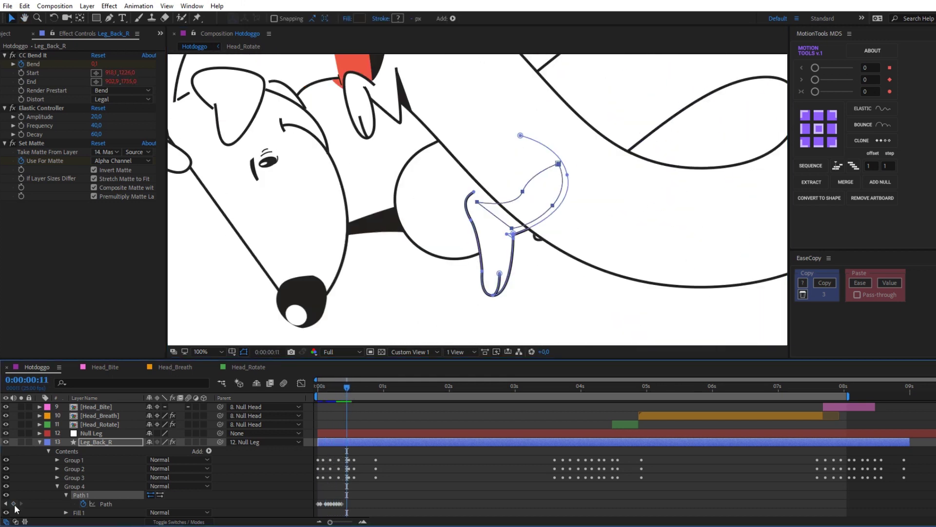
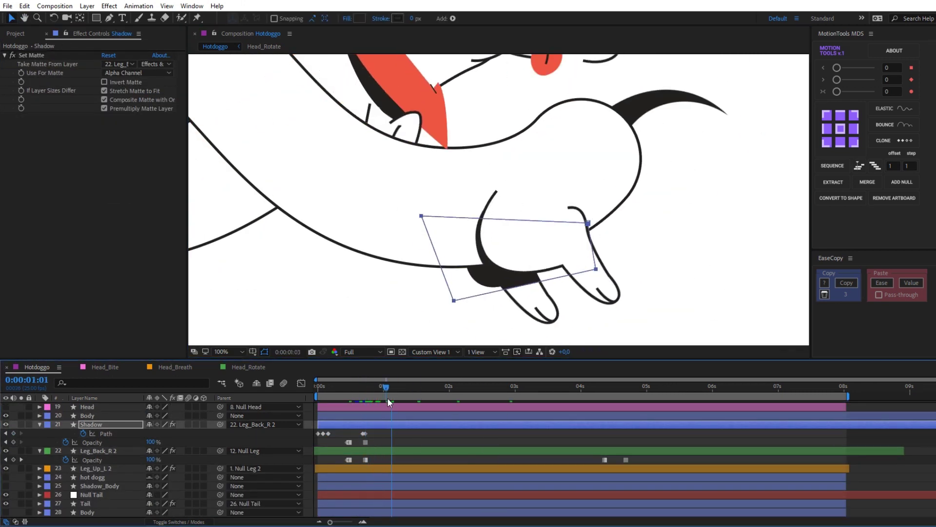
Step: Scrub the timeline to check the Shadow layer's path keyframes follow the Leg_Back_R 2 leg
left_click_drag(365, 387, 562, 388)
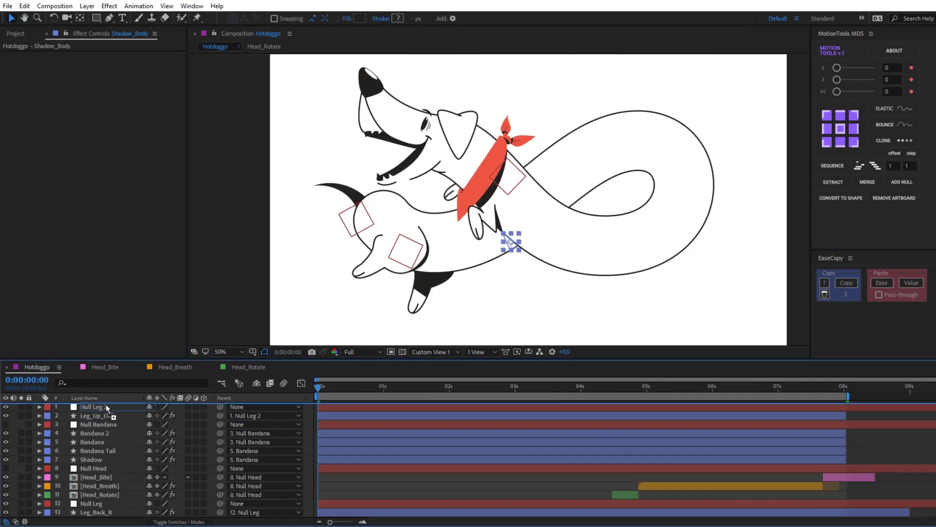
Step: Scrub the Hotdoggo timeline to preview the dog's motion with the Shadow_Body opacity keyframes
left_click_drag(322, 387, 630, 387)
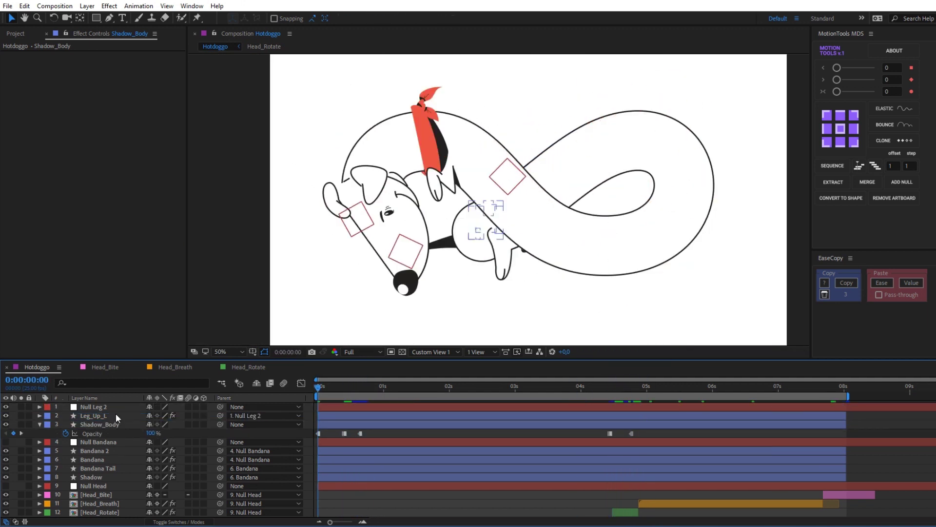